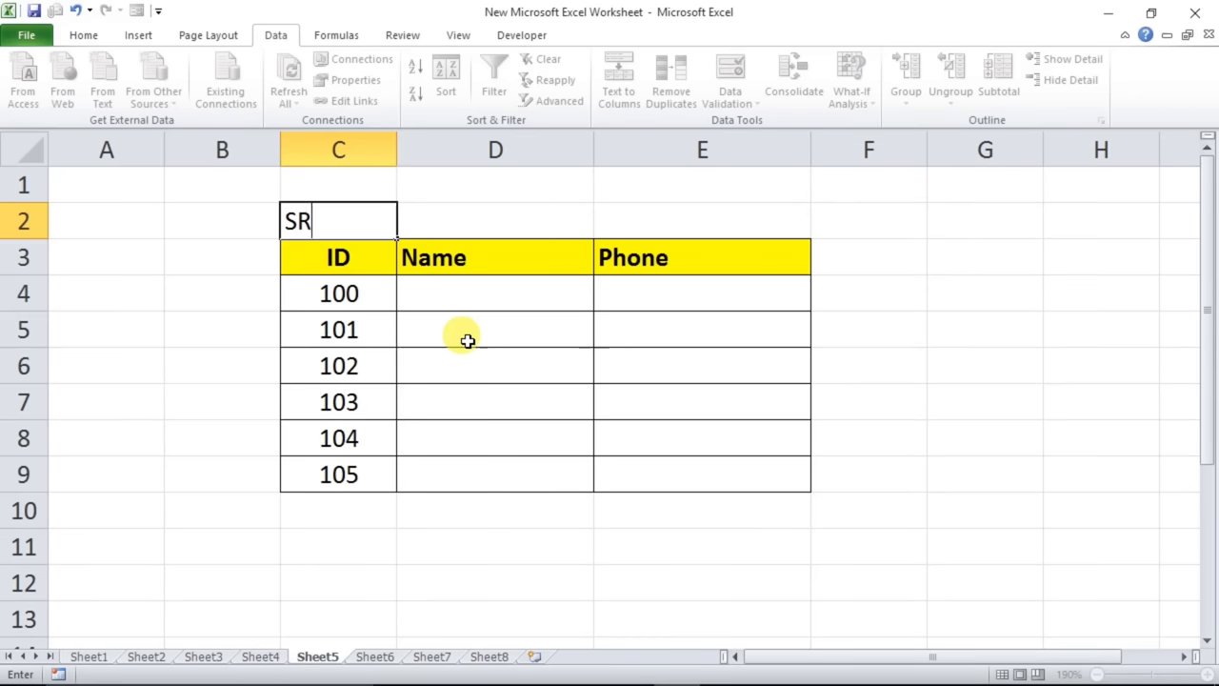
# - Centre the SR title over cells C2:E2 with the Center Across Selection horizontal alignment, leaving the cells unmerged
pyautogui.moveTo(372, 221); pyautogui.dragTo(638, 217)
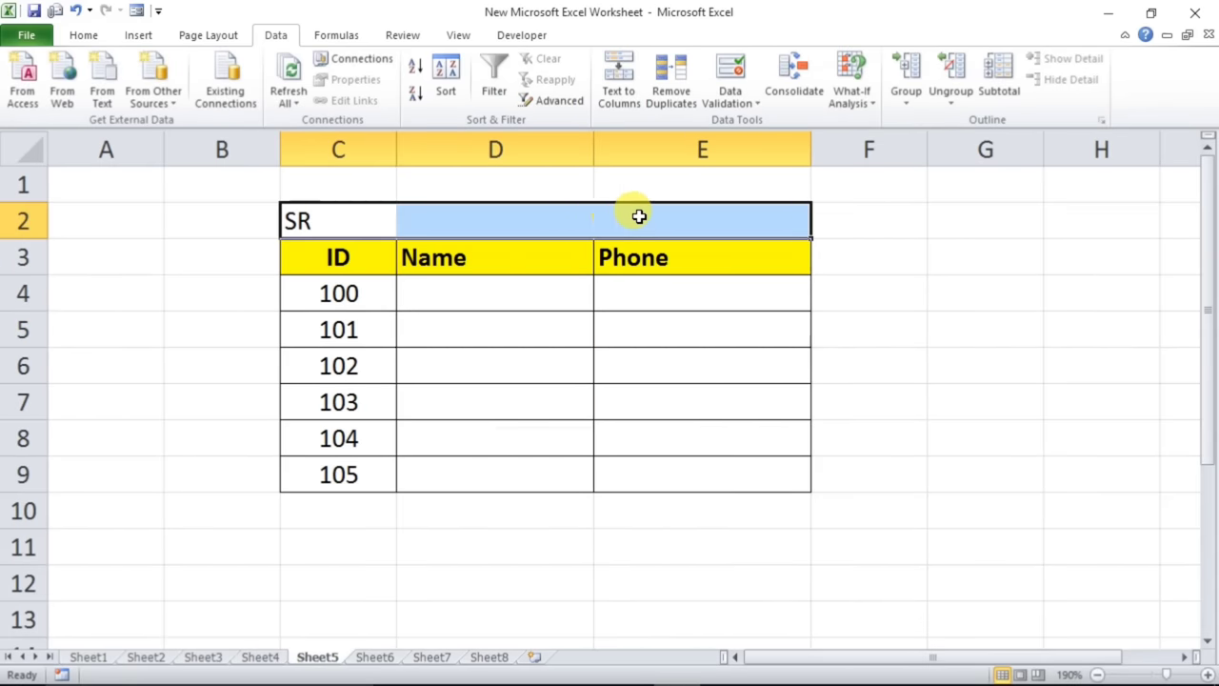
pyautogui.rightClick(519, 223)
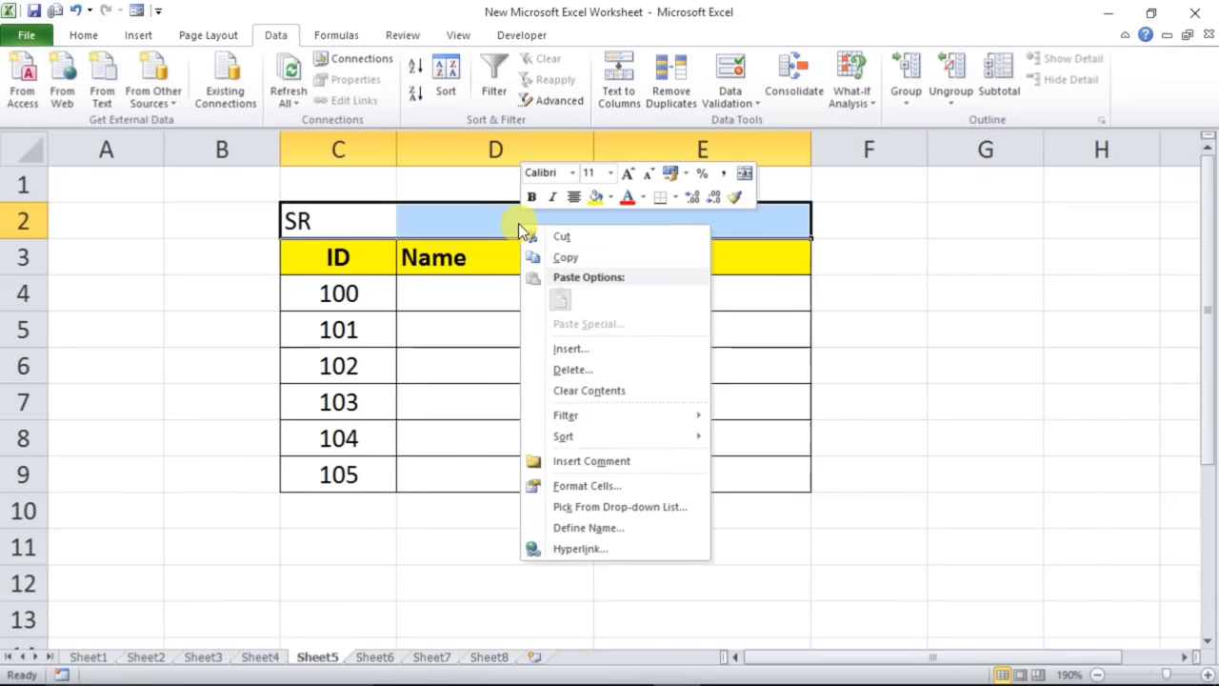
pyautogui.click(589, 486)
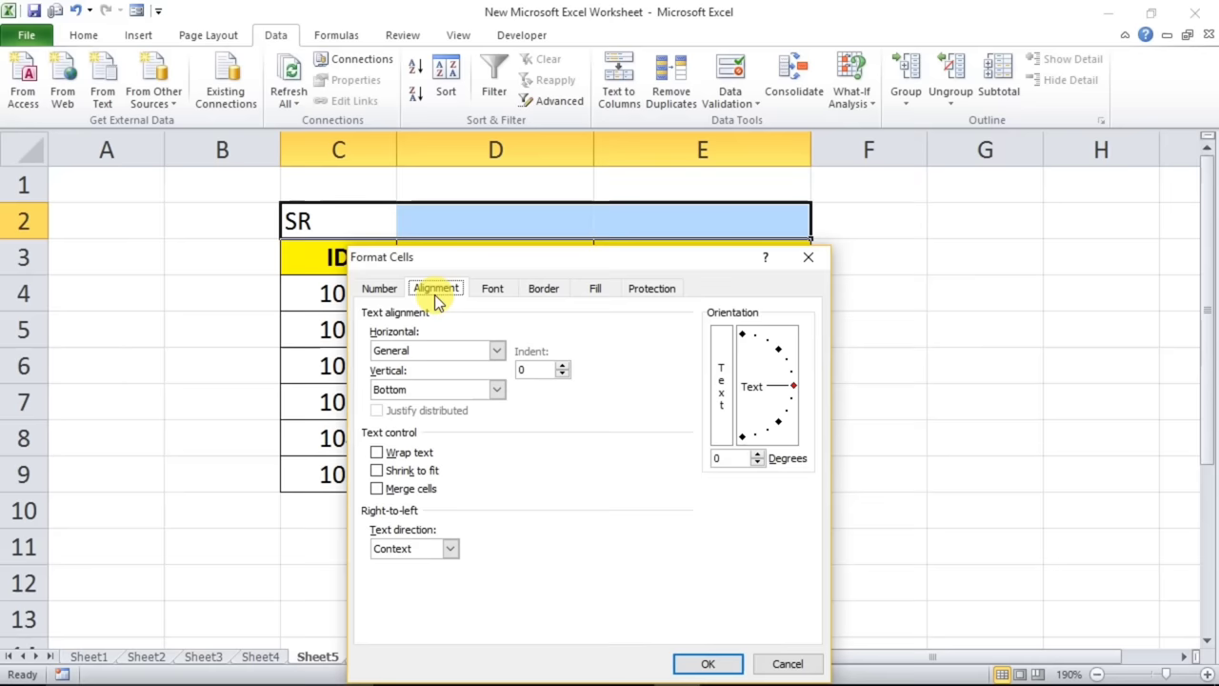
pyautogui.moveTo(463, 257); pyautogui.dragTo(553, 200)
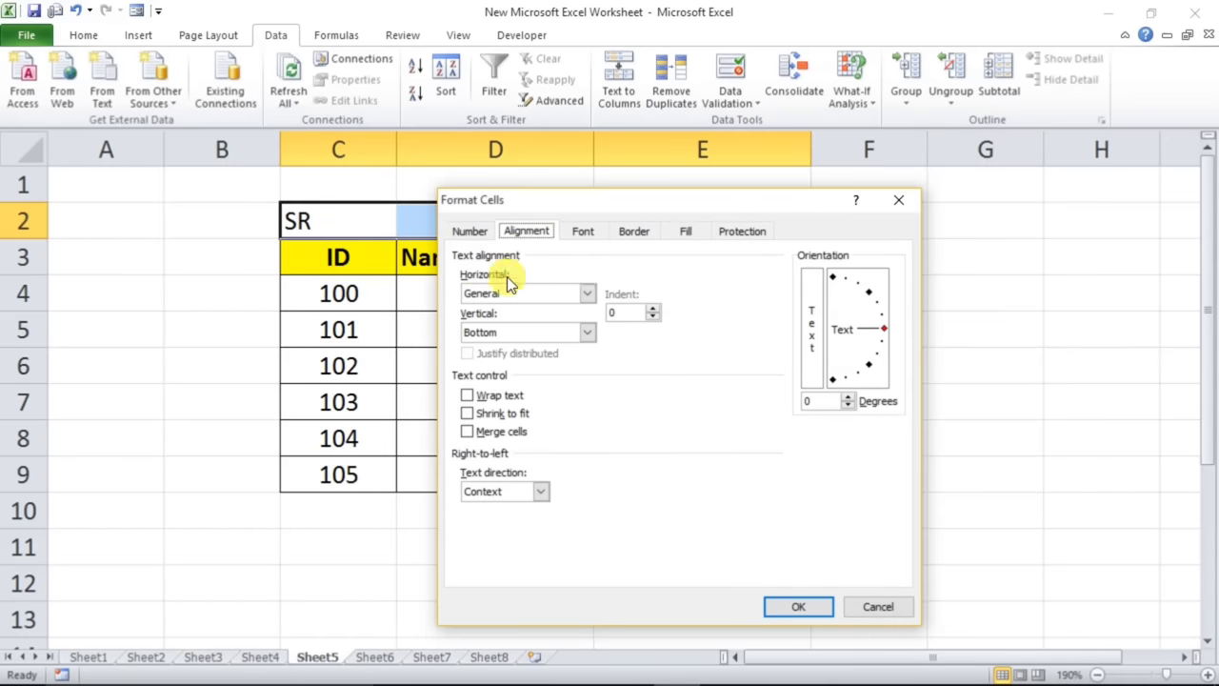
pyautogui.click(589, 294)
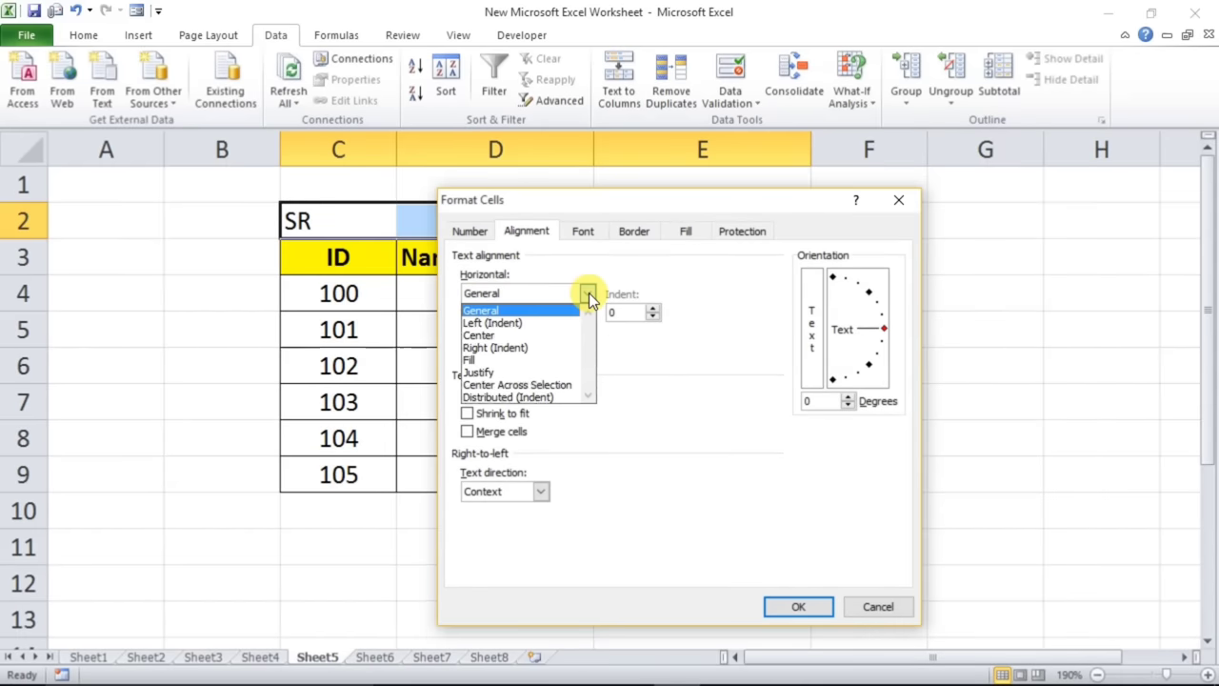
pyautogui.click(503, 385)
pyautogui.moveTo(514, 203); pyautogui.dragTo(585, 322)
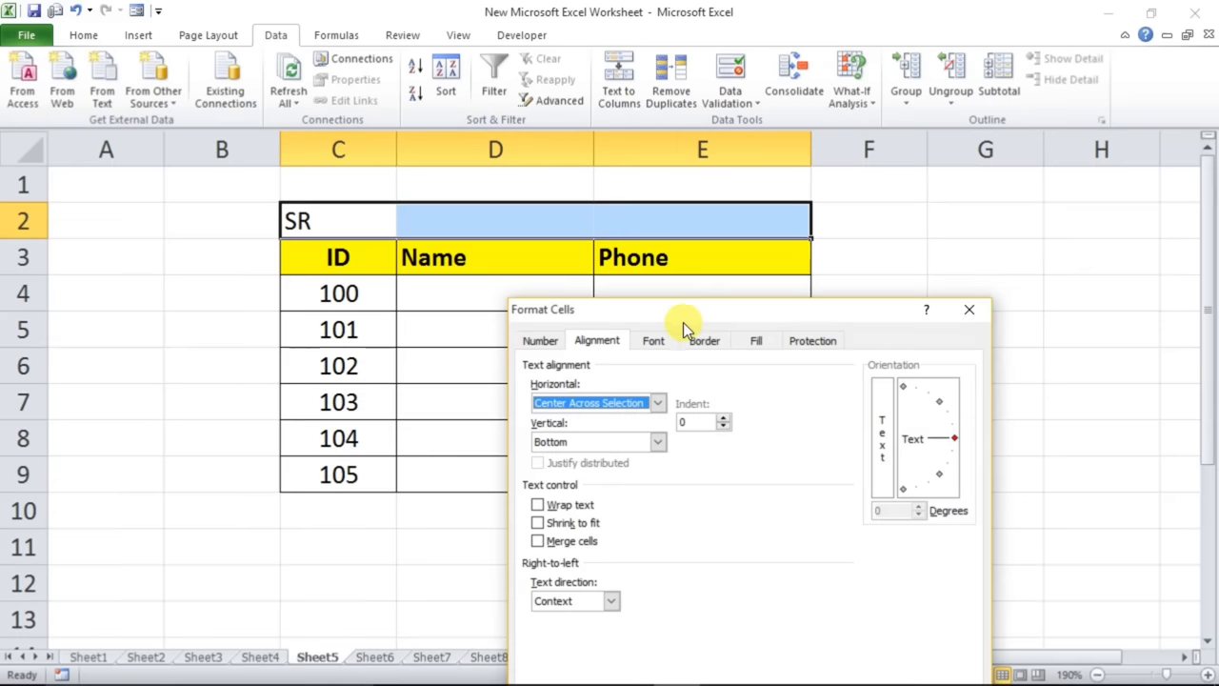
pyautogui.moveTo(689, 305); pyautogui.dragTo(741, 156)
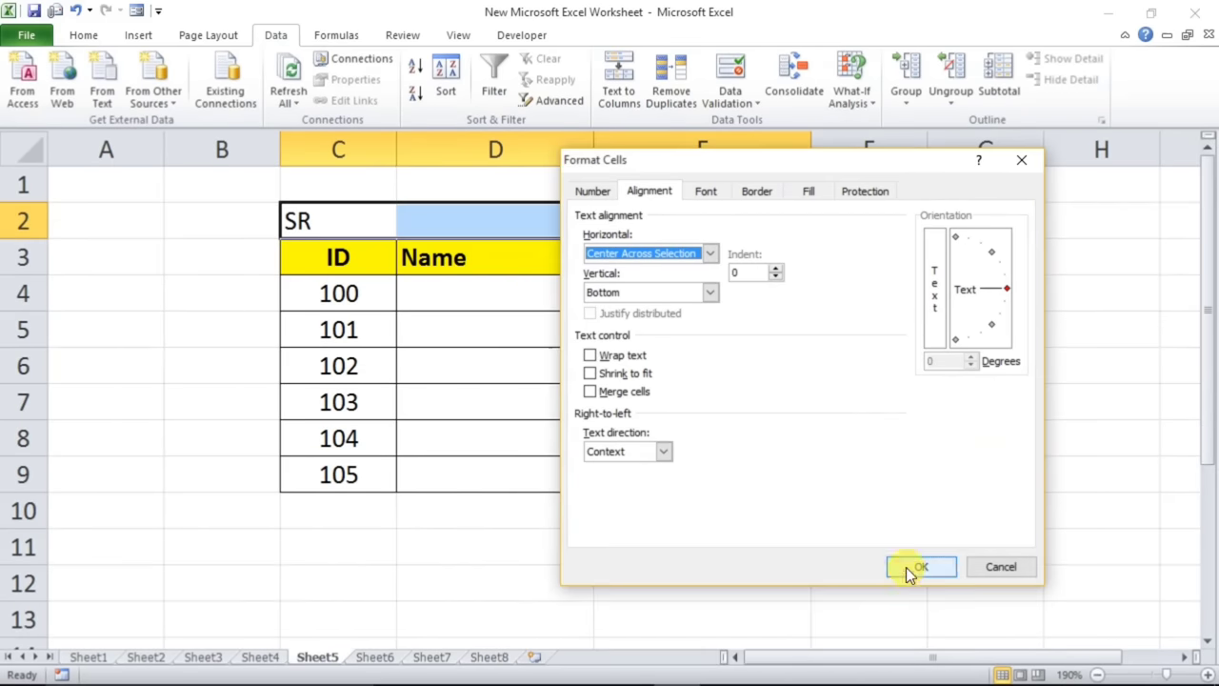
pyautogui.click(909, 568)
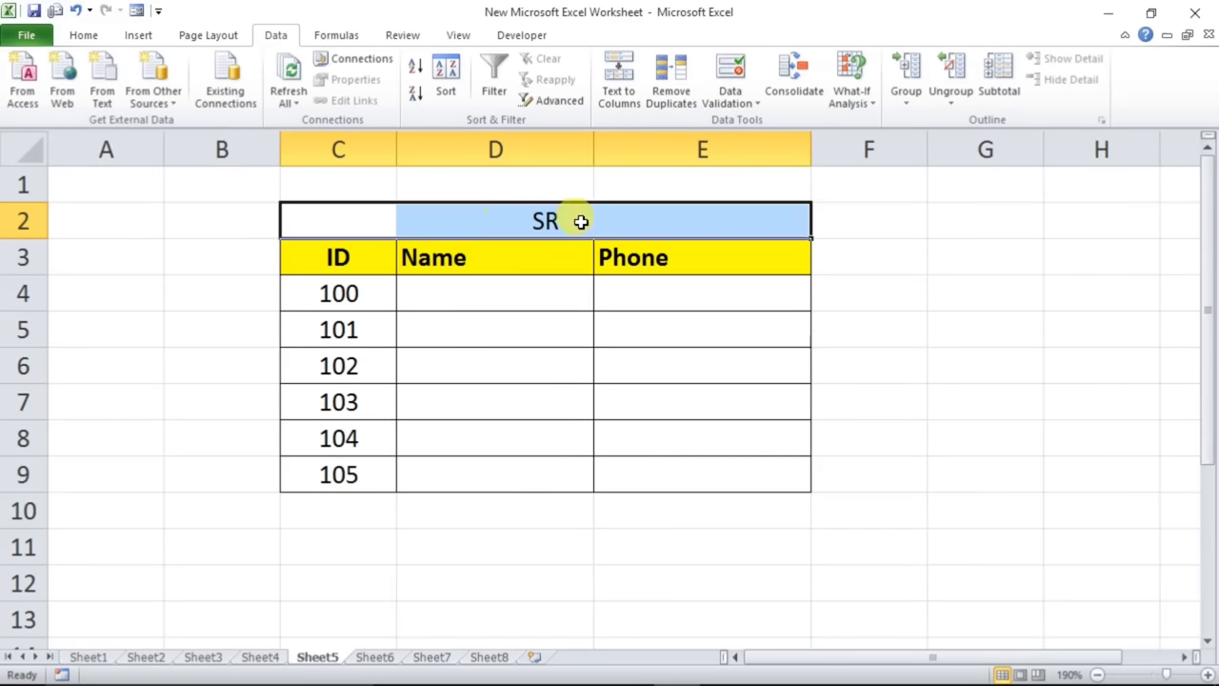
# - Check cells C2, D2 and E2 one by one to see whether they can be selected separately
pyautogui.click(351, 219)
pyautogui.click(471, 213)
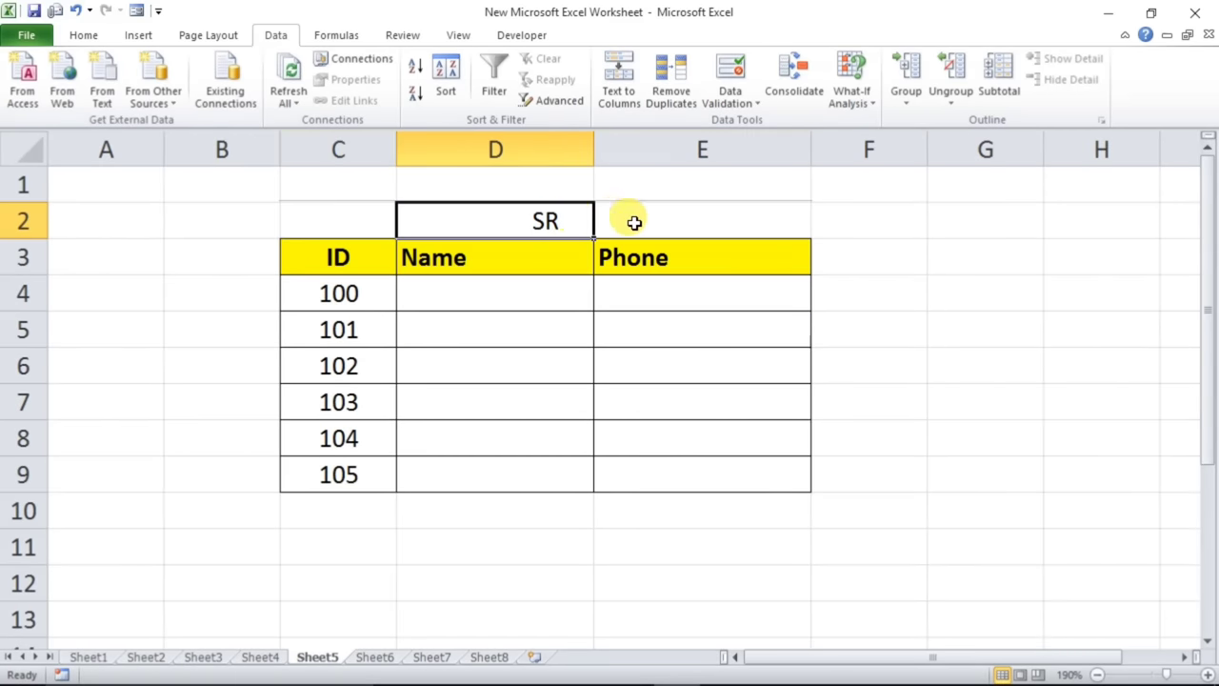
pyautogui.click(663, 221)
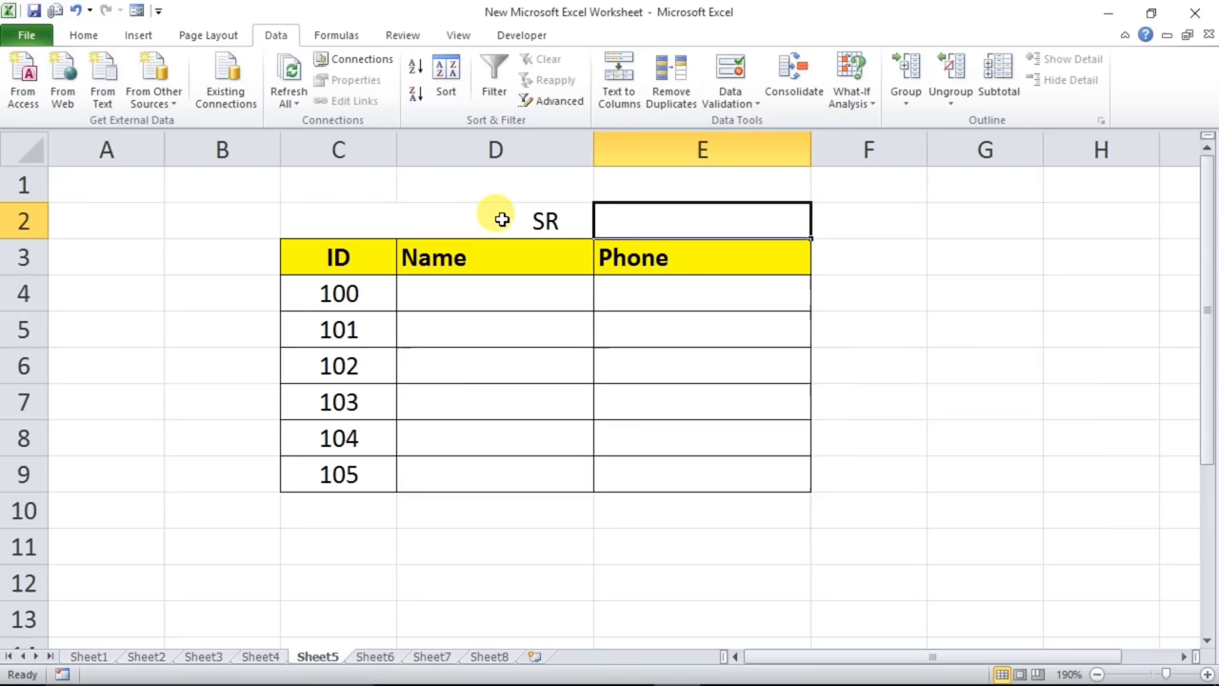
pyautogui.moveTo(330, 184); pyautogui.dragTo(330, 428)
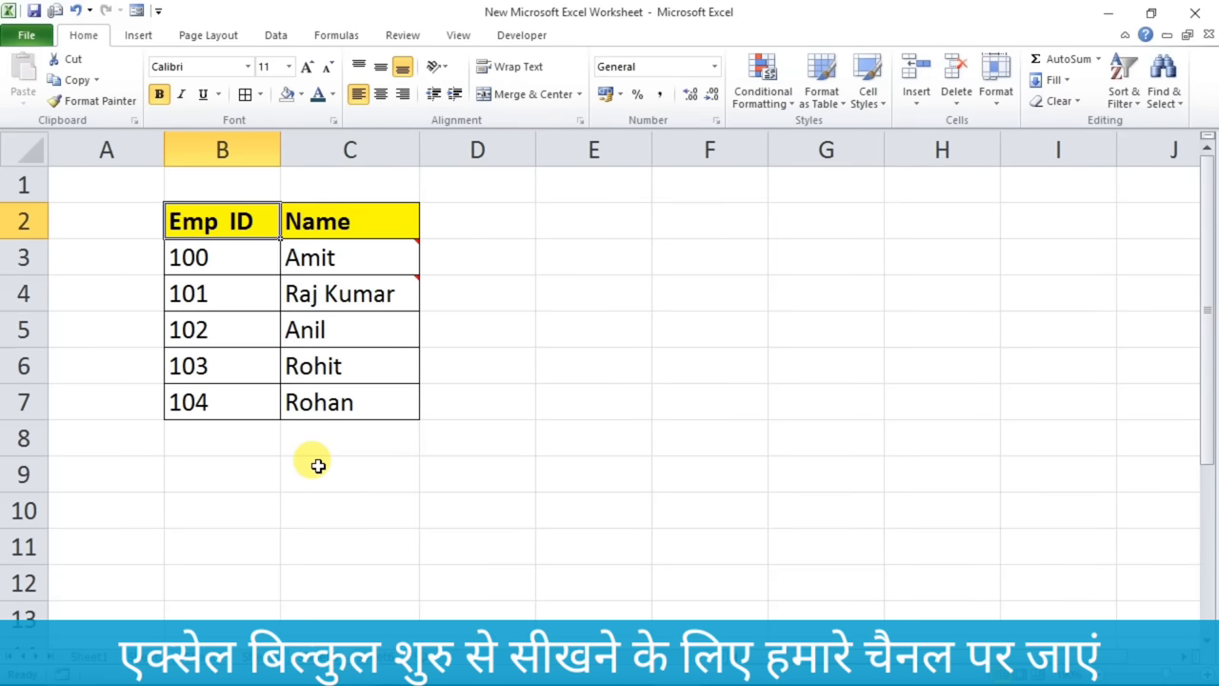
pyautogui.moveTo(335, 256)
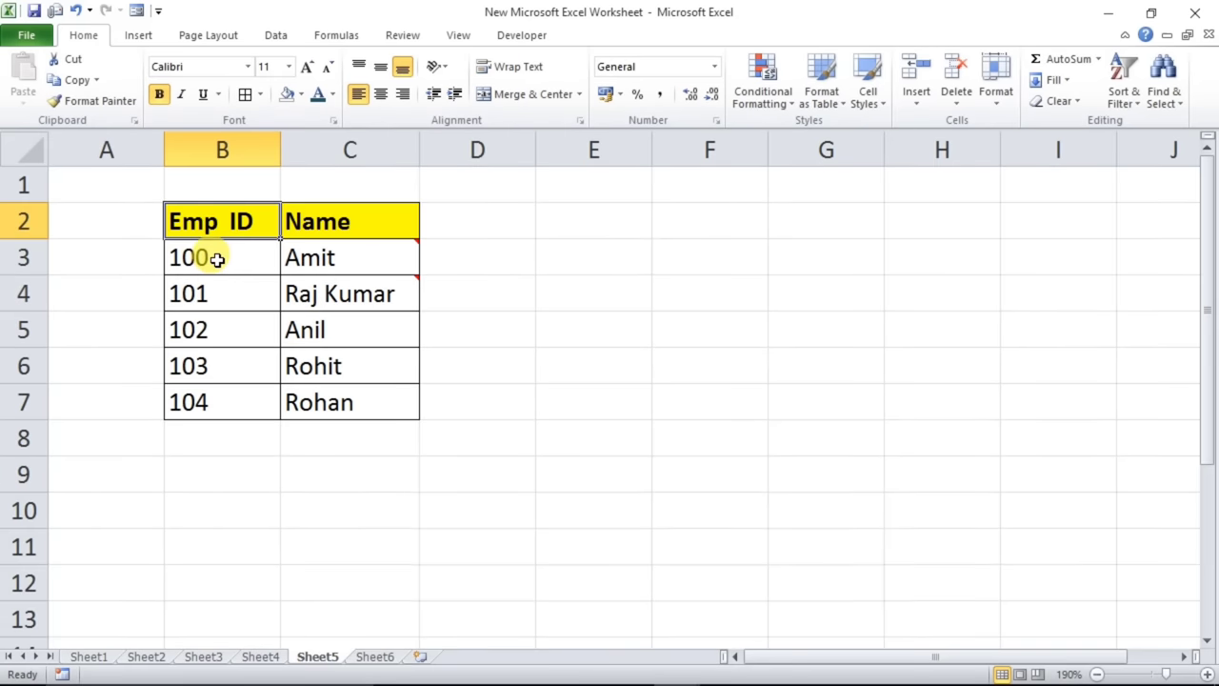
pyautogui.click(467, 257)
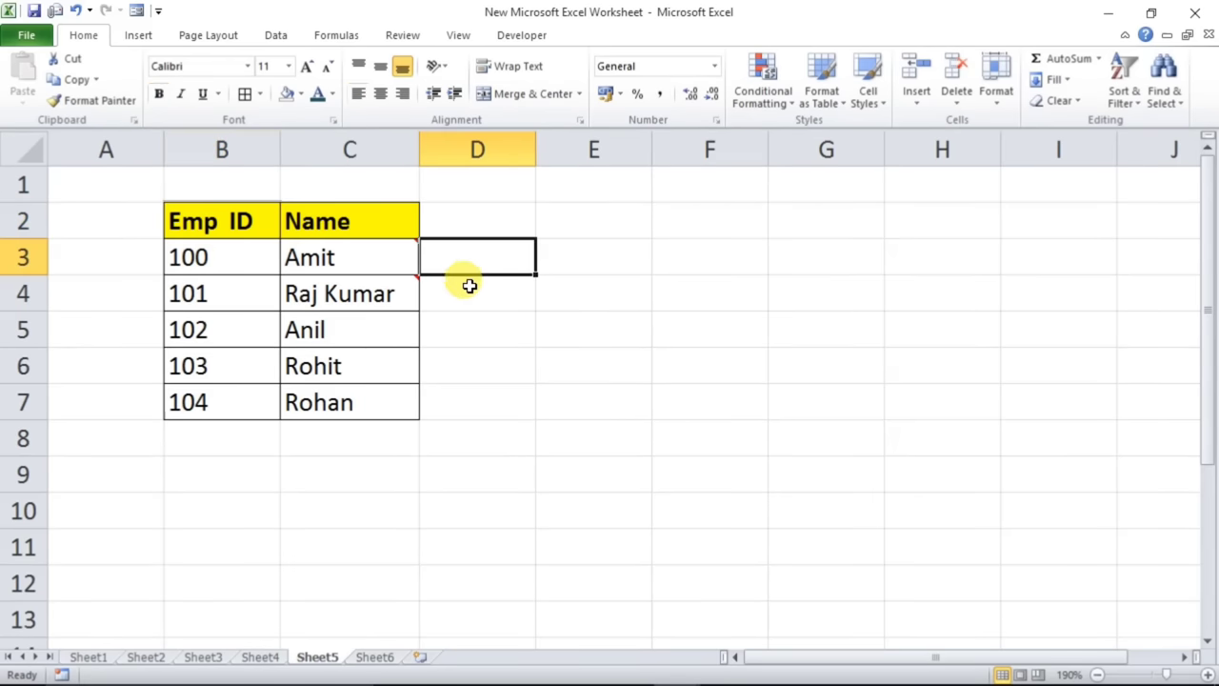
pyautogui.click(467, 287)
pyautogui.click(464, 339)
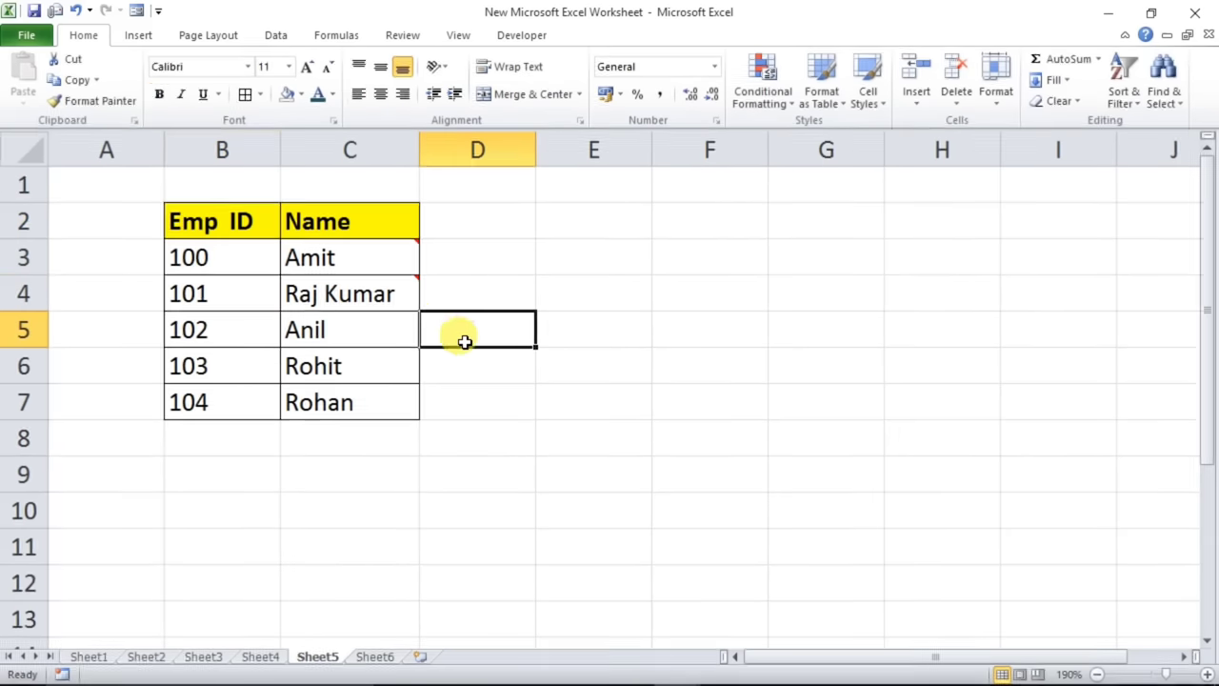
pyautogui.click(482, 299)
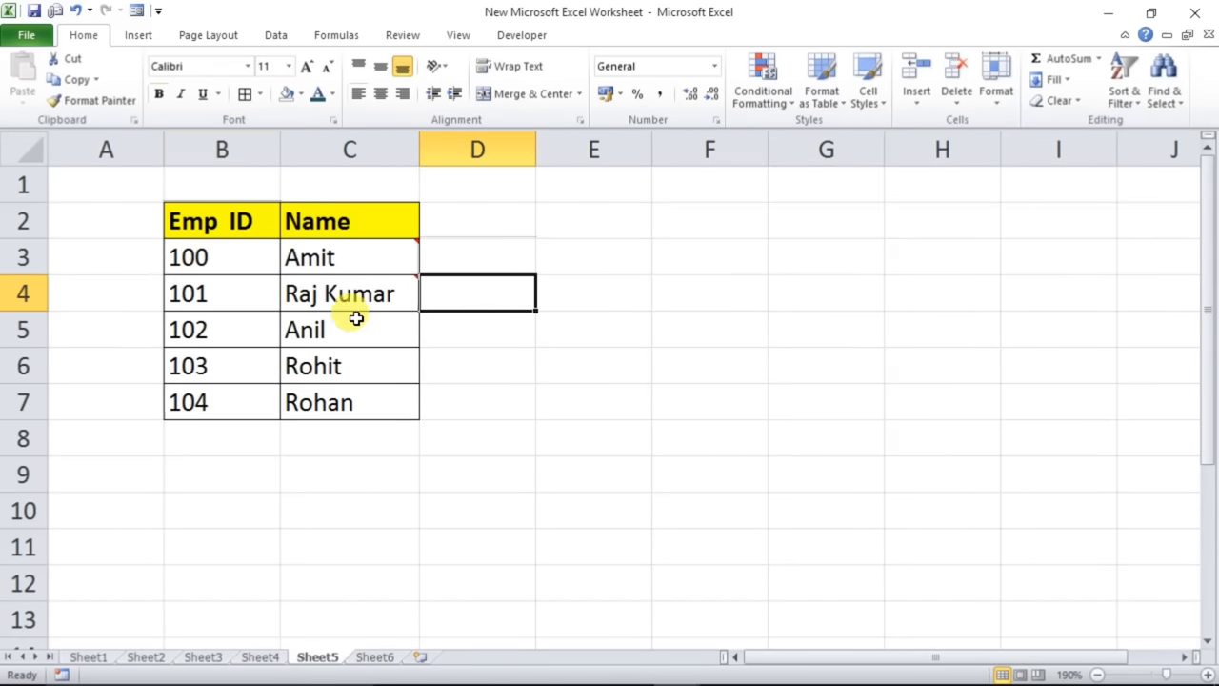
pyautogui.moveTo(341, 299)
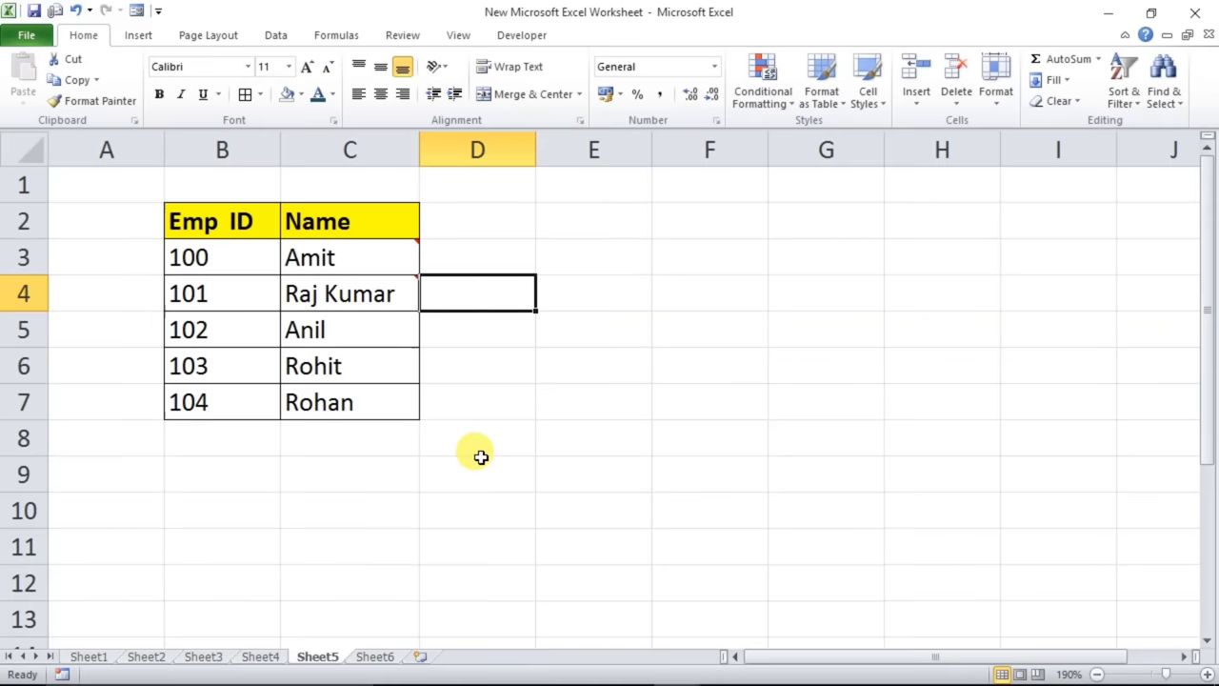
pyautogui.click(600, 426)
# - Insert a new comment on cell C5 and delete the default author text from it
pyautogui.click(340, 329)
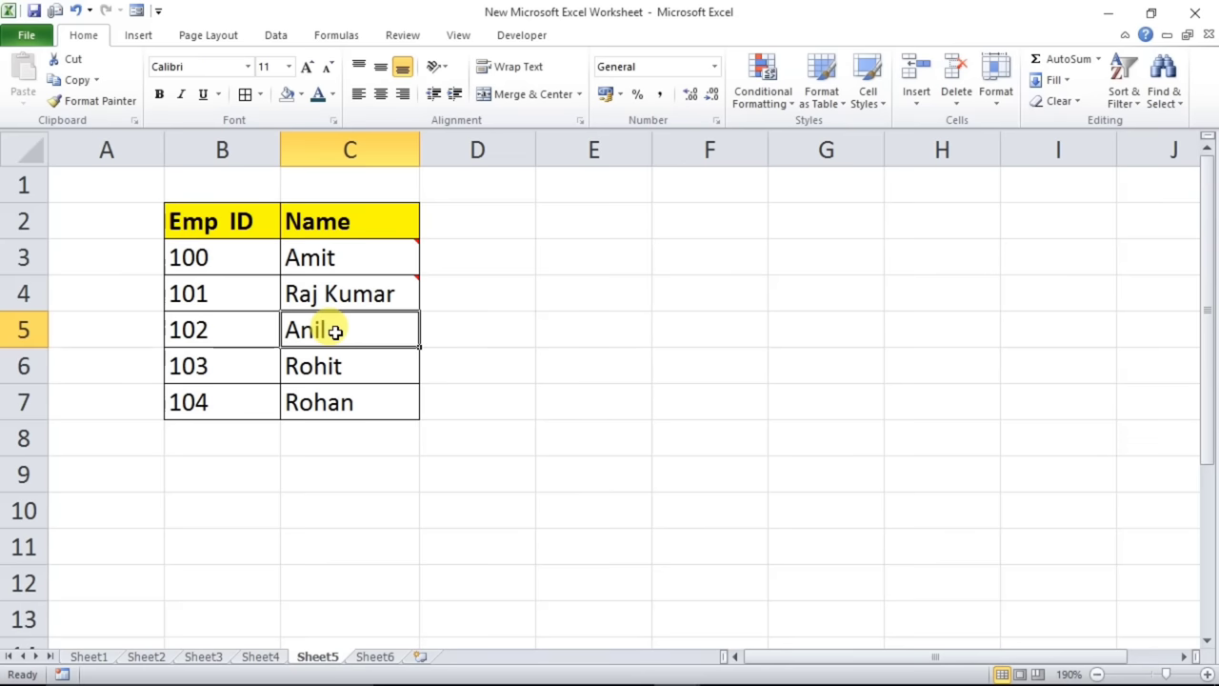
pyautogui.click(405, 33)
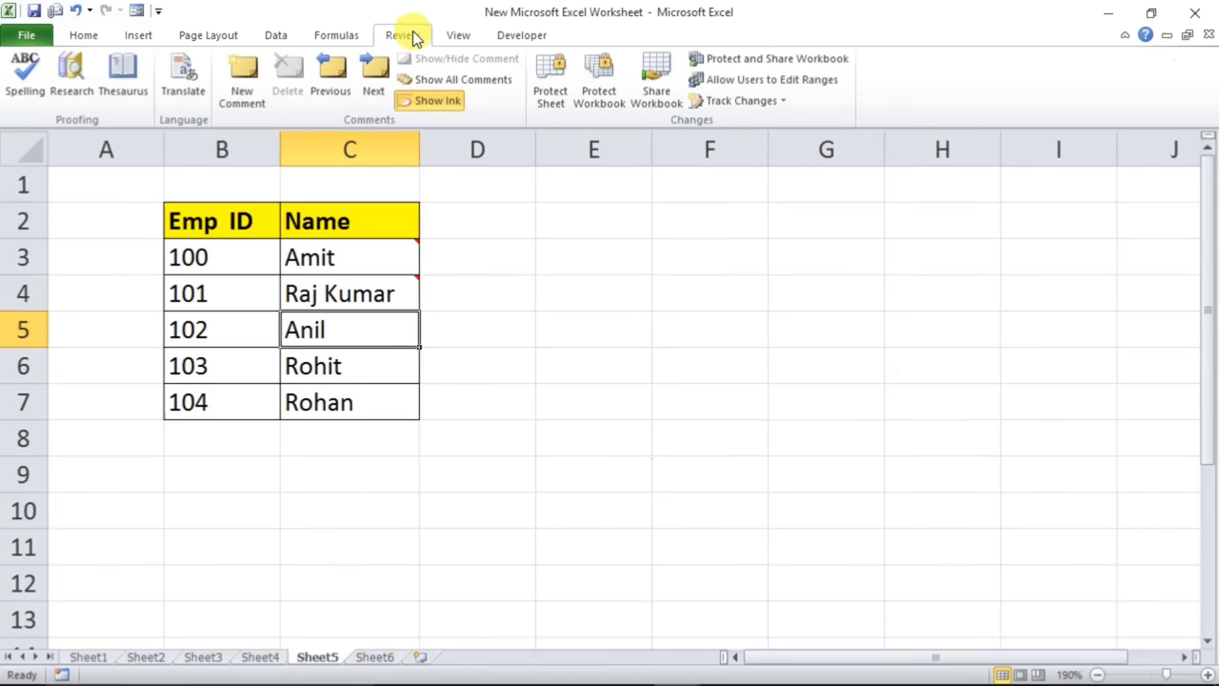
pyautogui.click(235, 72)
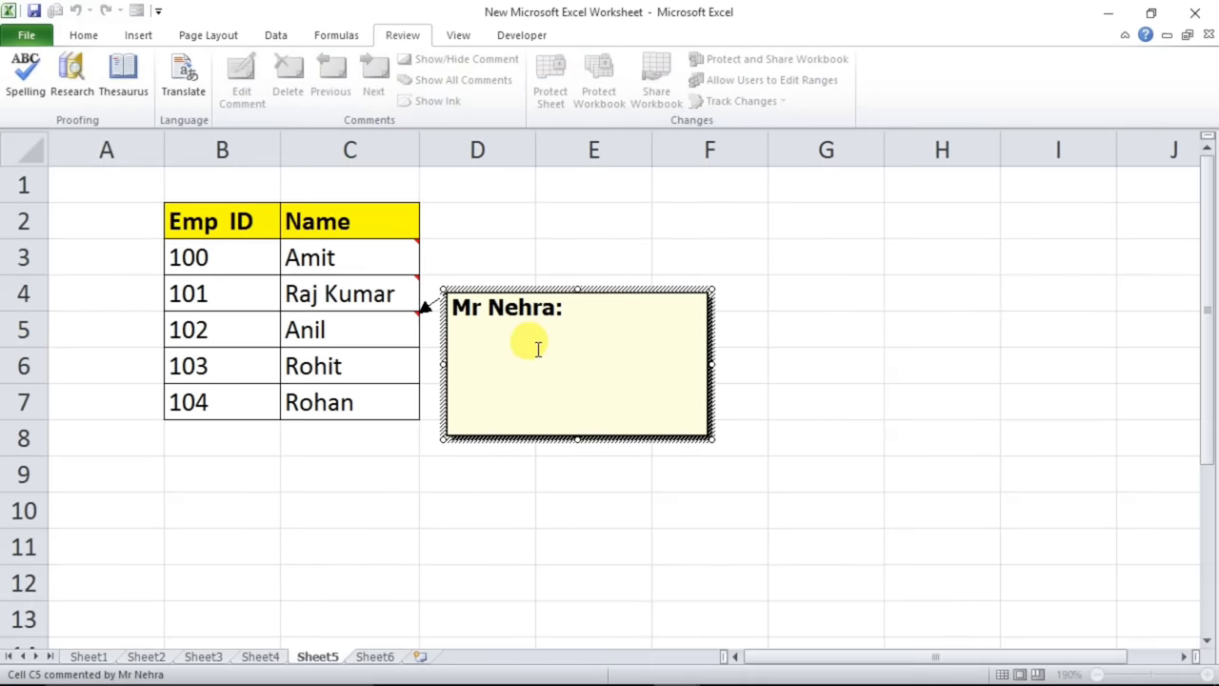
pyautogui.hotkey('ctrl', 'a')
pyautogui.press('BackSpace')
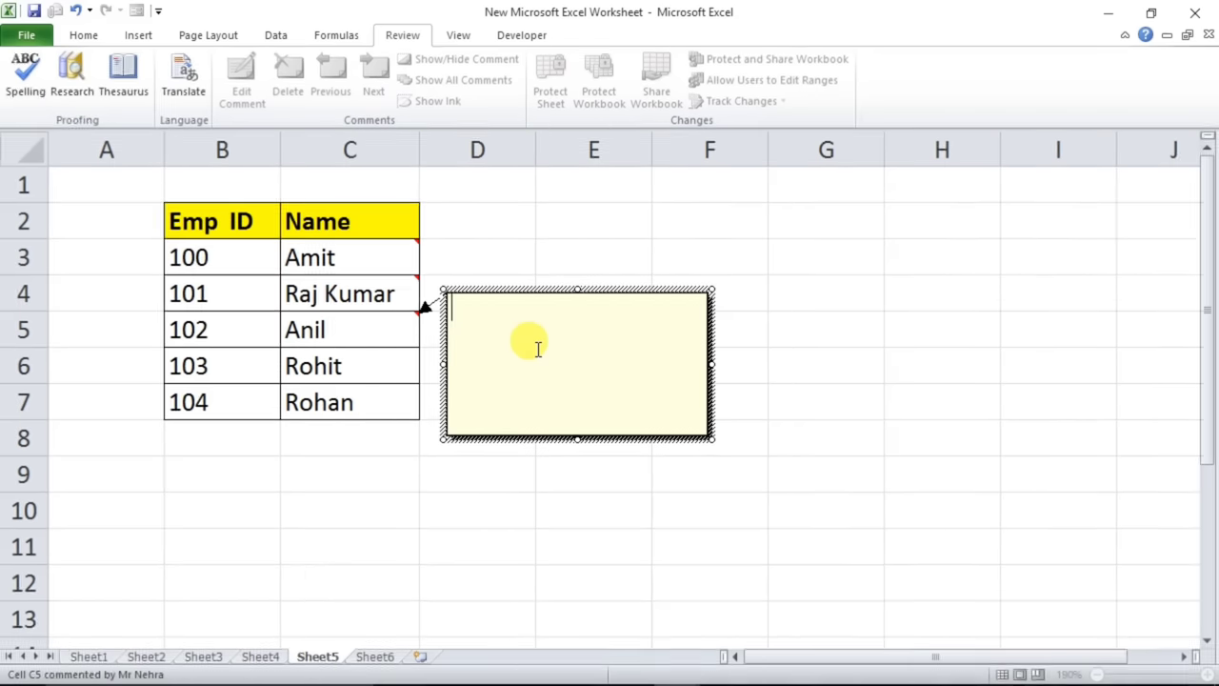
# - Fill the background of the C5 comment box with the picture "ms" from the Emp Photo folder
pyautogui.click(476, 438)
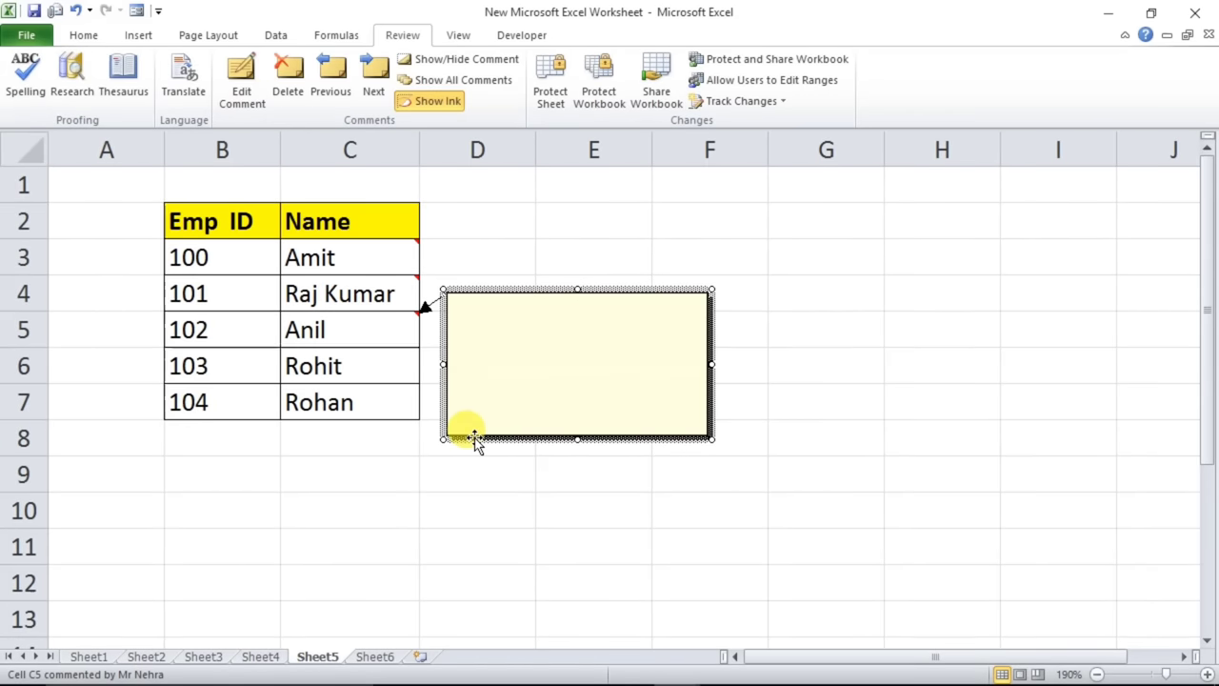
pyautogui.rightClick(476, 438)
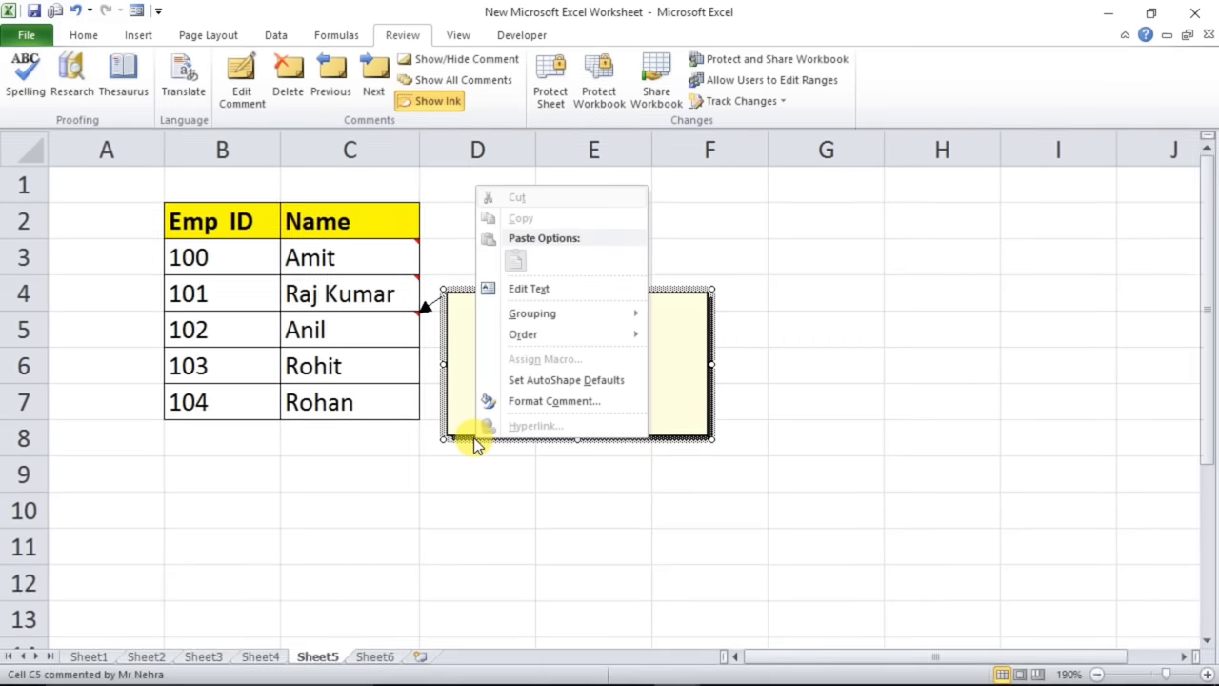
pyautogui.click(551, 404)
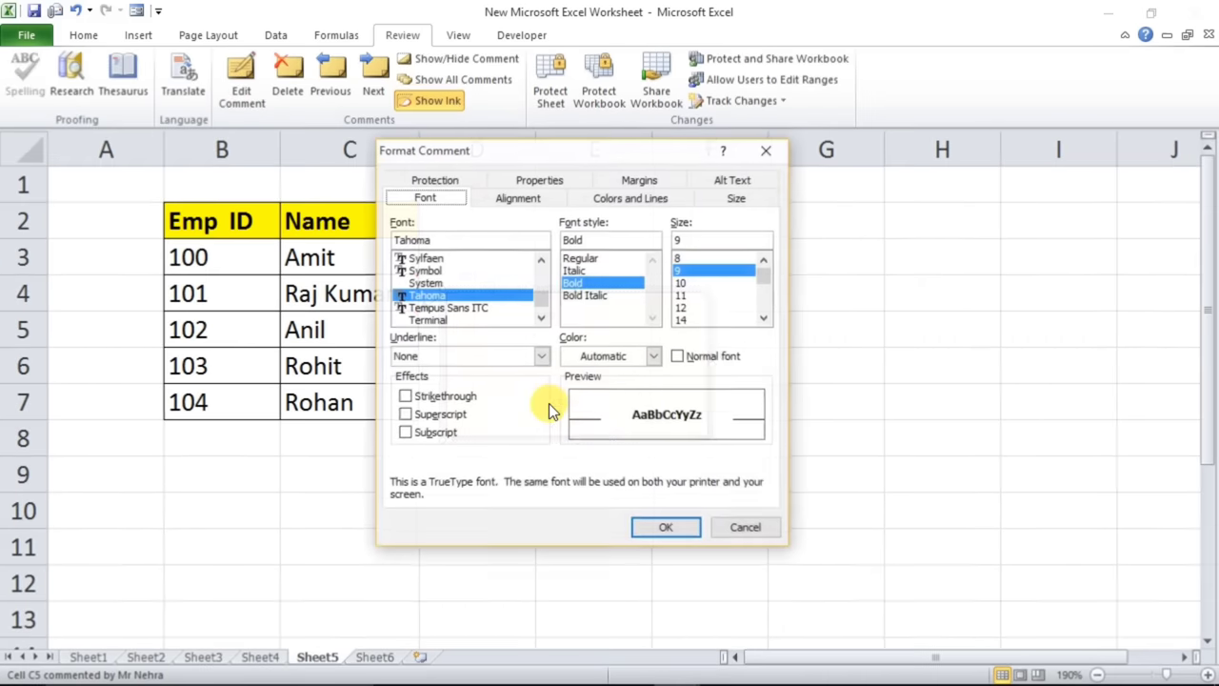
pyautogui.click(632, 199)
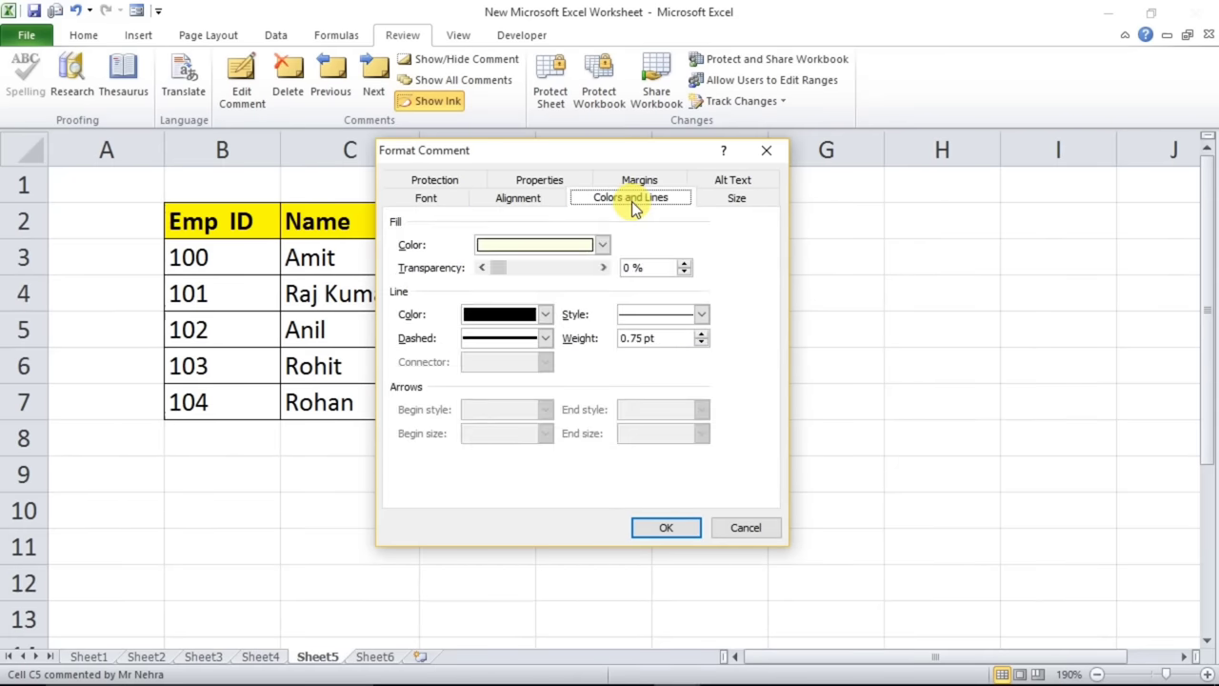
pyautogui.click(601, 246)
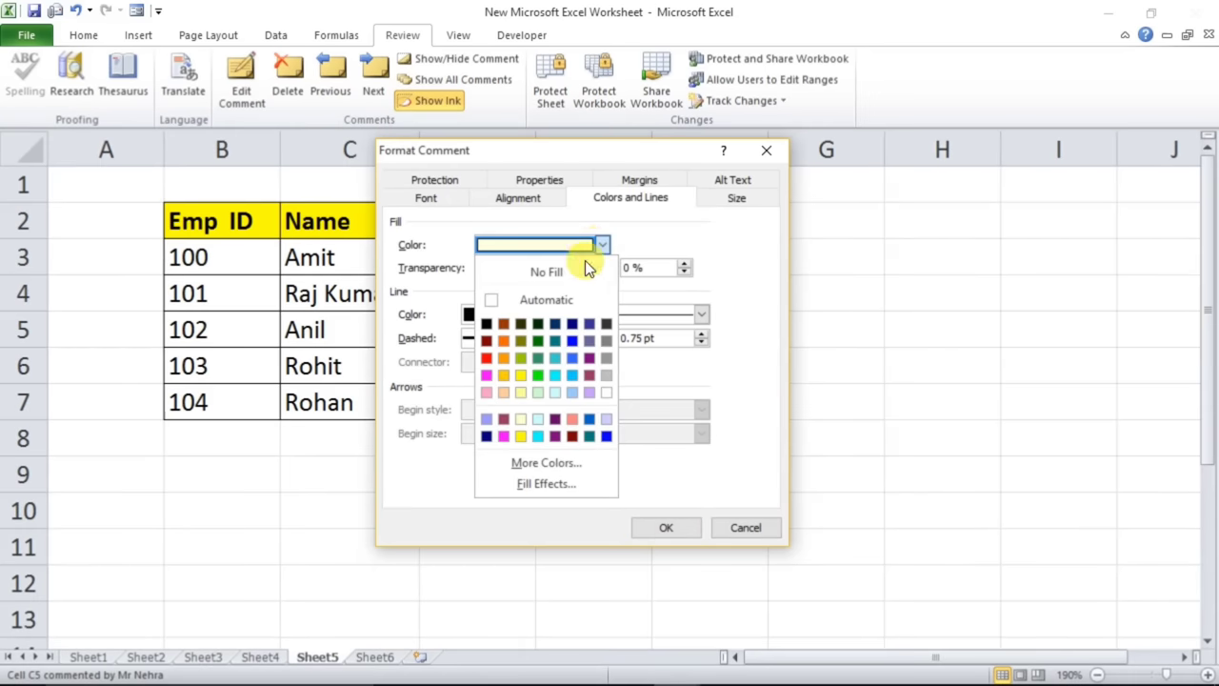
pyautogui.click(525, 484)
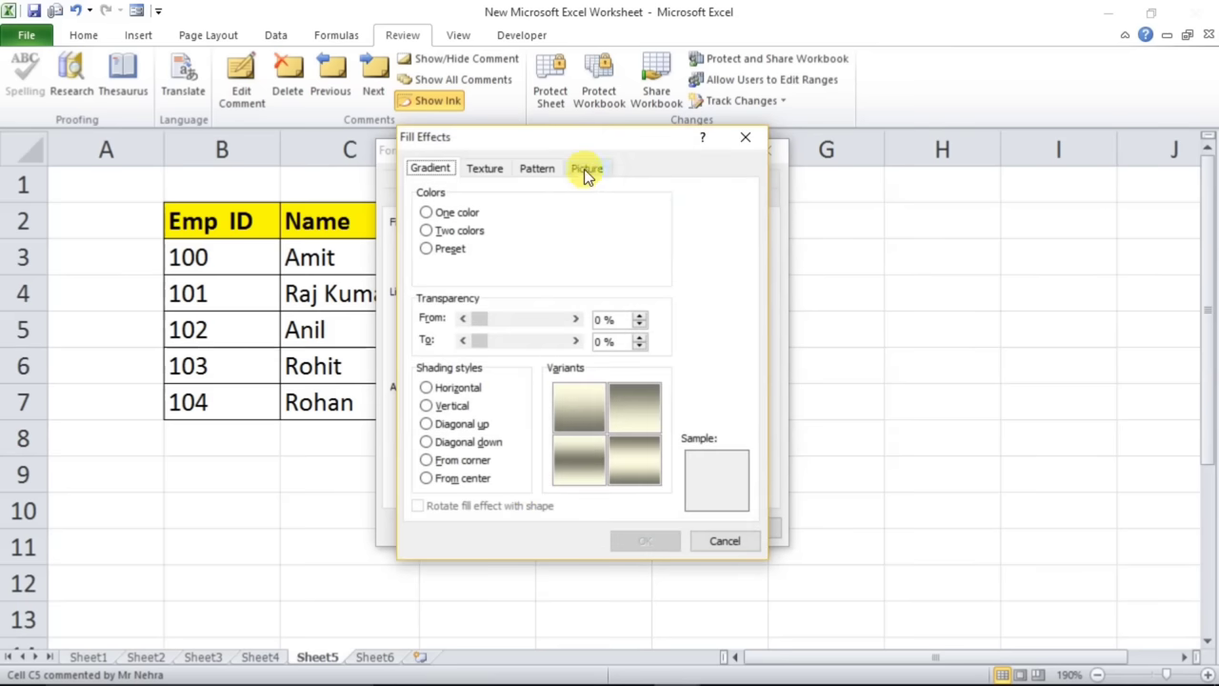
pyautogui.click(584, 169)
pyautogui.click(608, 394)
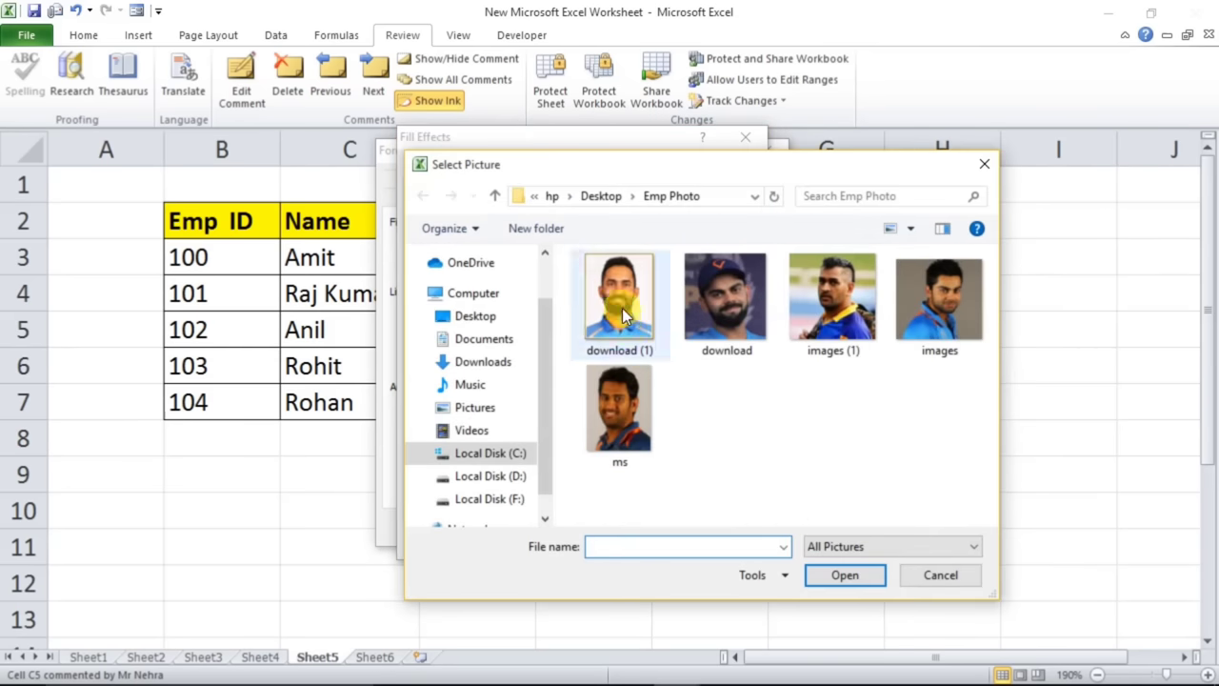
pyautogui.click(608, 401)
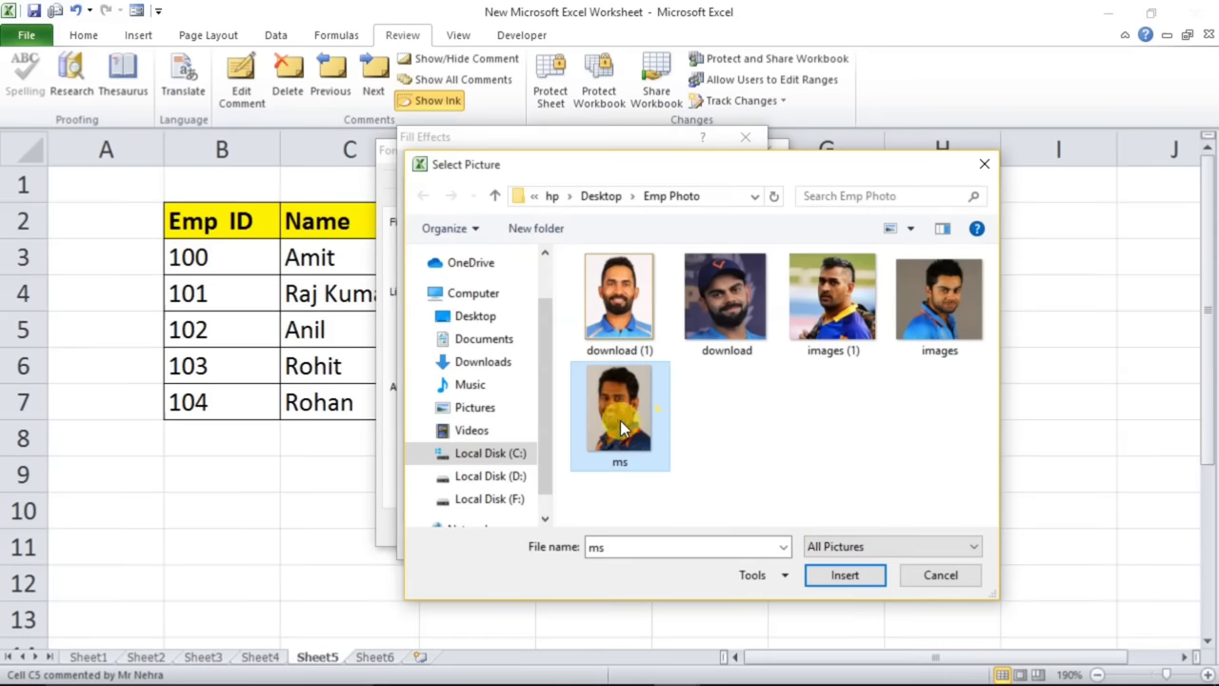
pyautogui.click(832, 585)
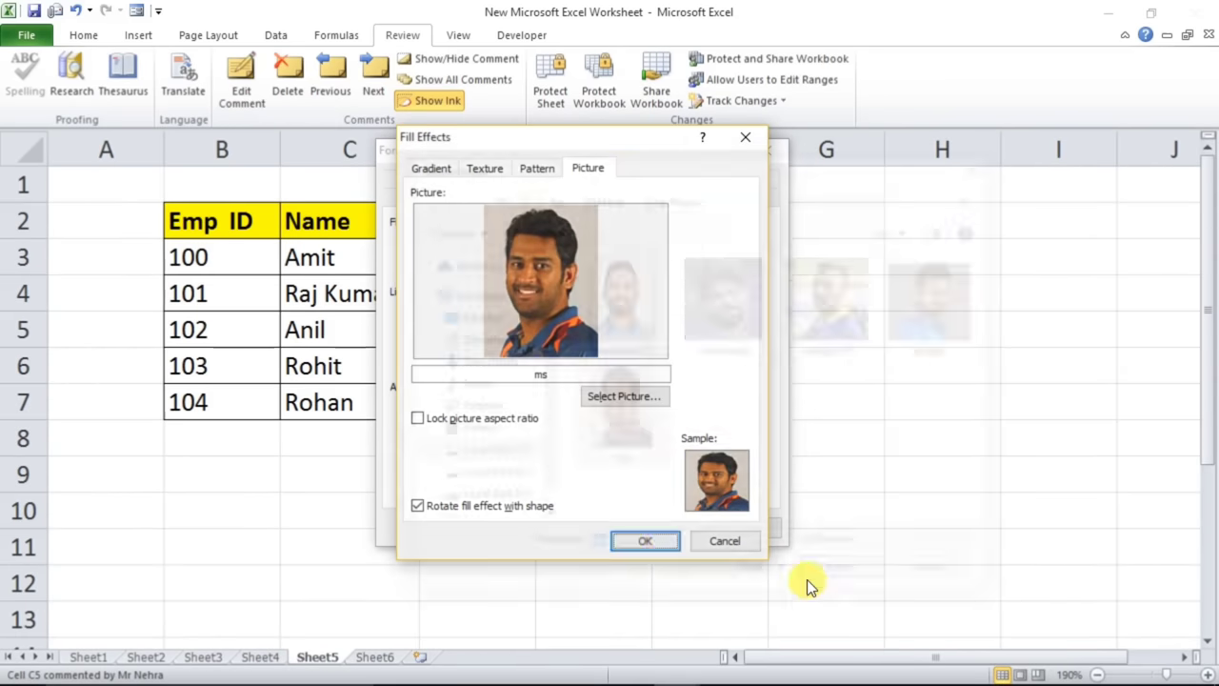
pyautogui.click(636, 544)
pyautogui.click(666, 530)
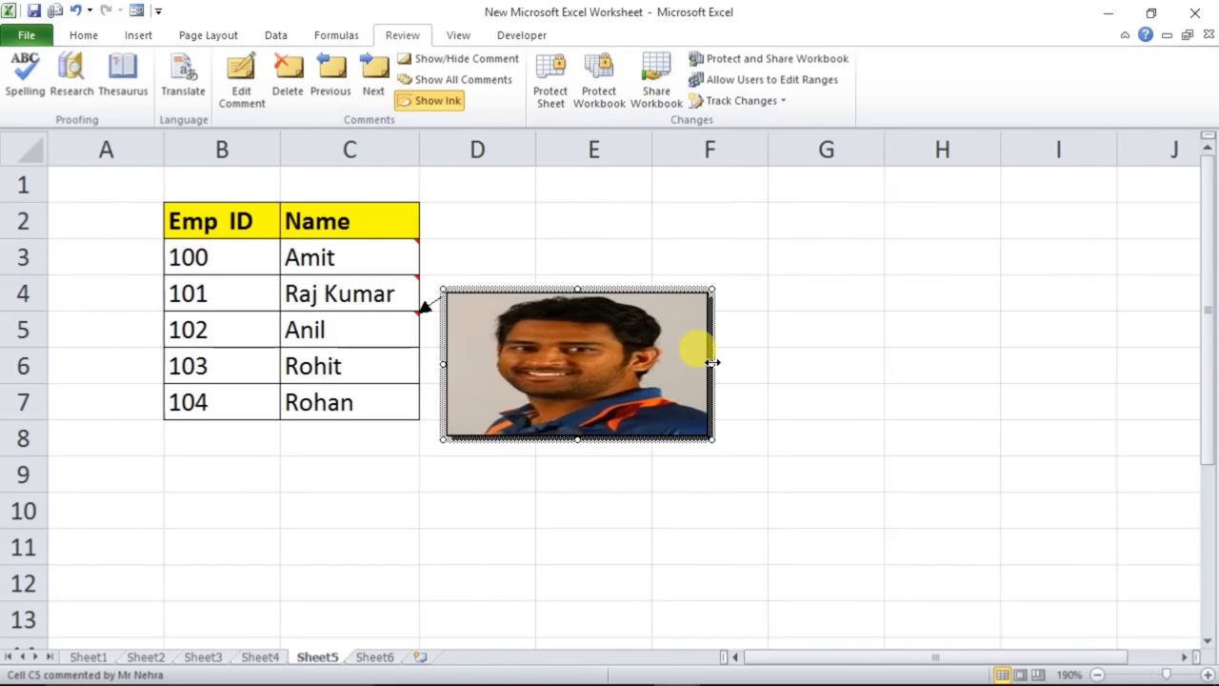
# - Shrink the C5 picture comment to a small thumbnail narrower than column D and about two rows high
pyautogui.moveTo(515, 343); pyautogui.dragTo(516, 344)
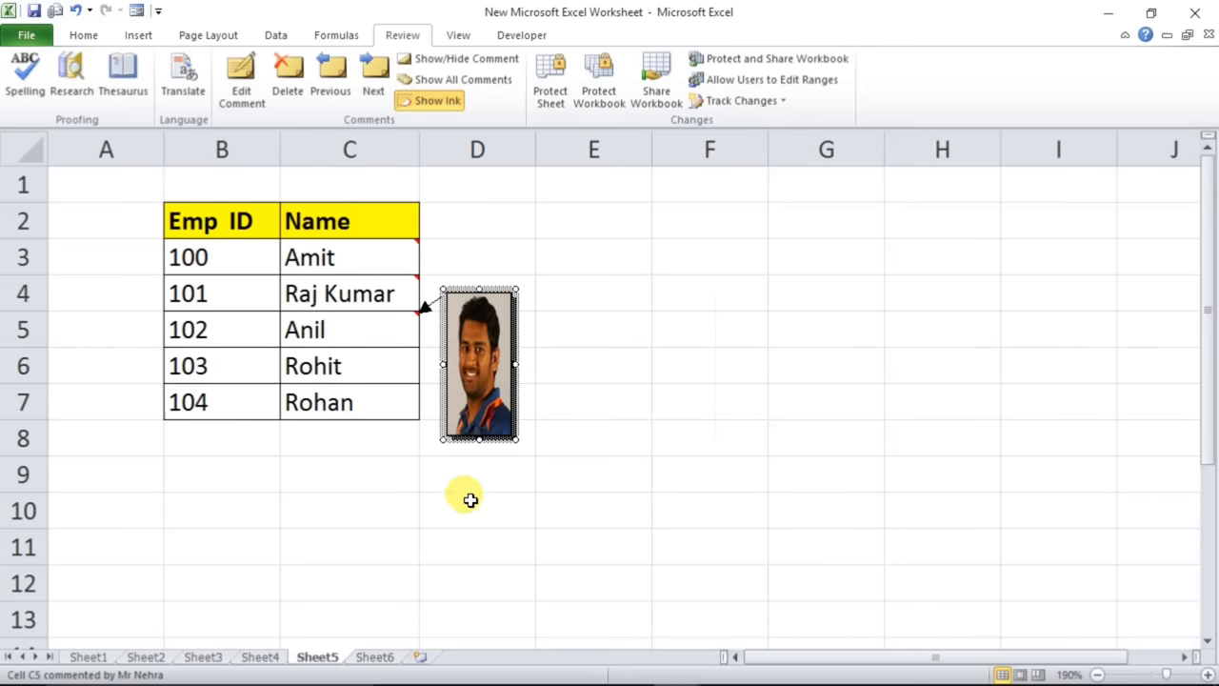
pyautogui.moveTo(476, 435); pyautogui.dragTo(478, 364)
pyautogui.click(702, 397)
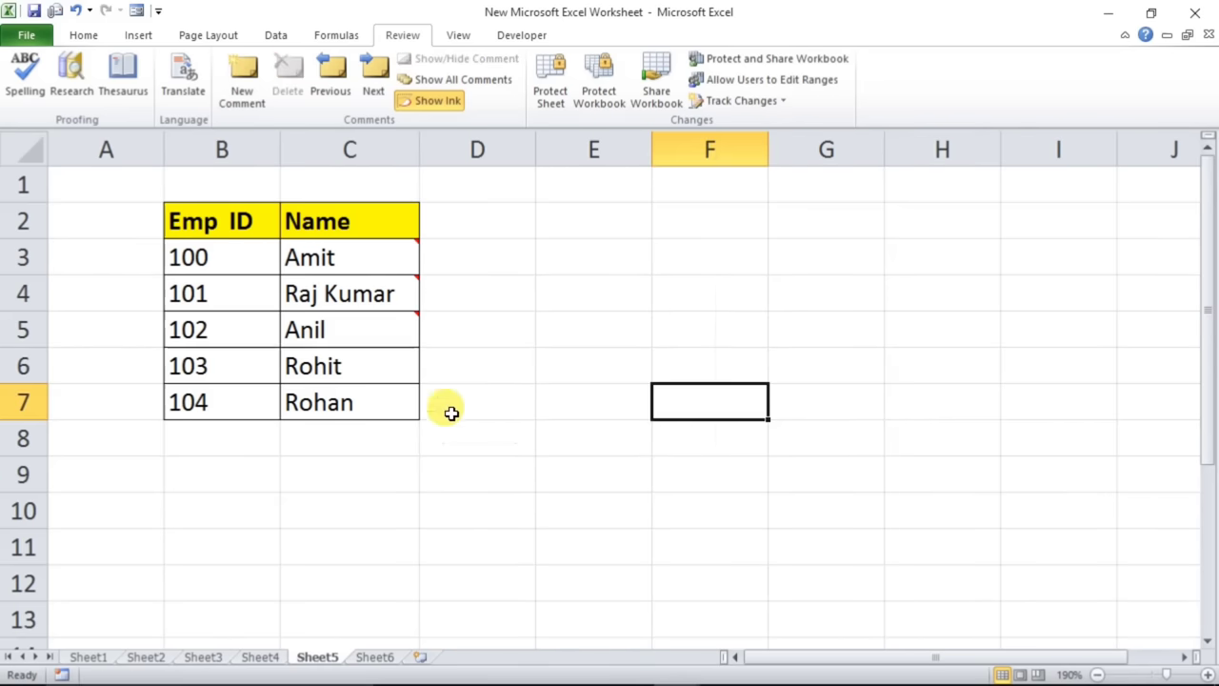
# - View the picture comments attached to cells C4 and C5
pyautogui.moveTo(355, 290)
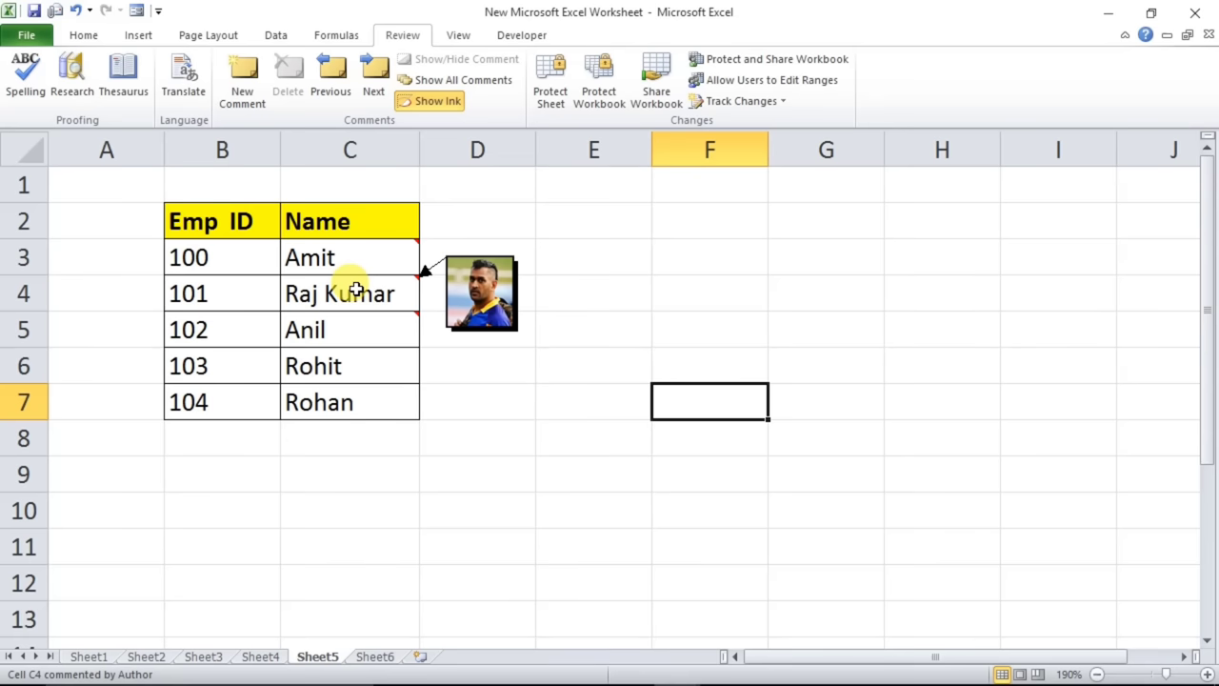
pyautogui.moveTo(357, 324)
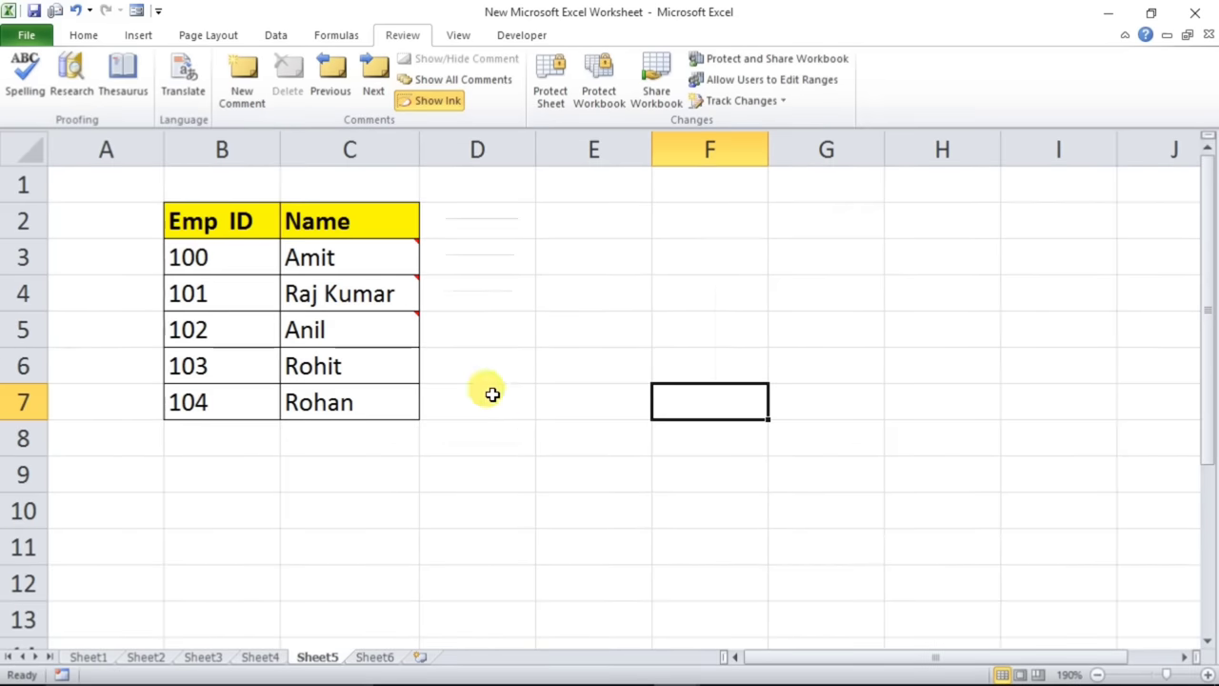
pyautogui.click(351, 321)
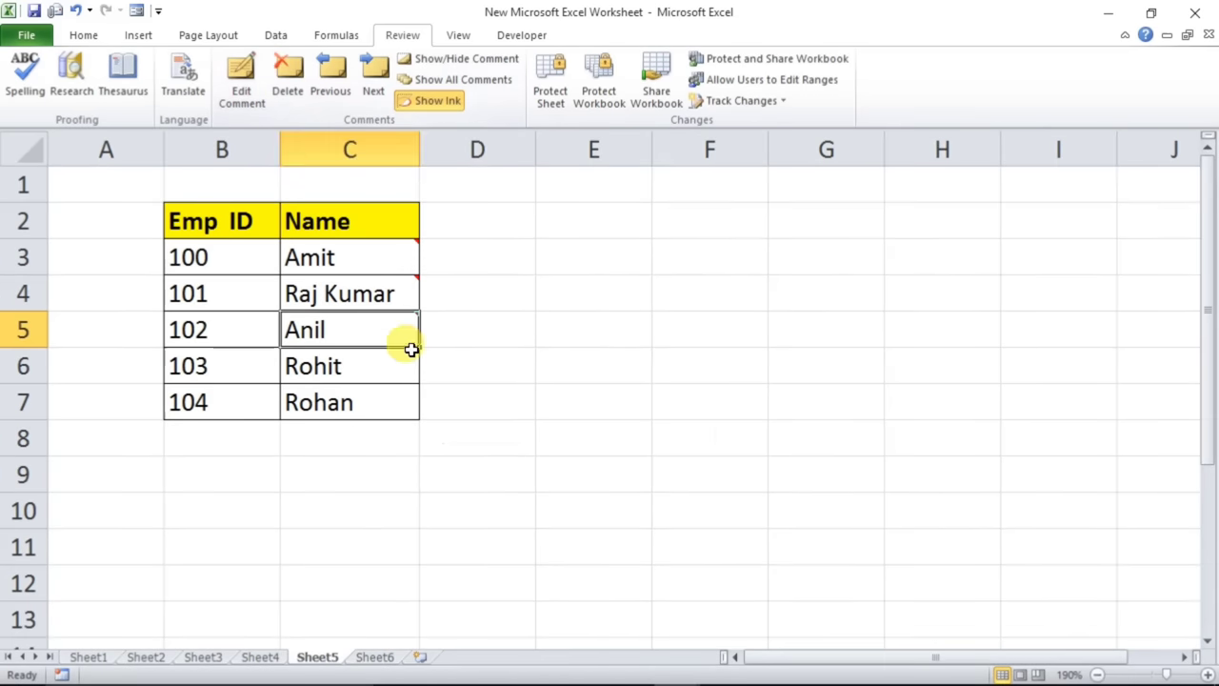
# - Display all the employee picture comments on Sheet5 at once and hide them again
pyautogui.moveTo(406, 332)
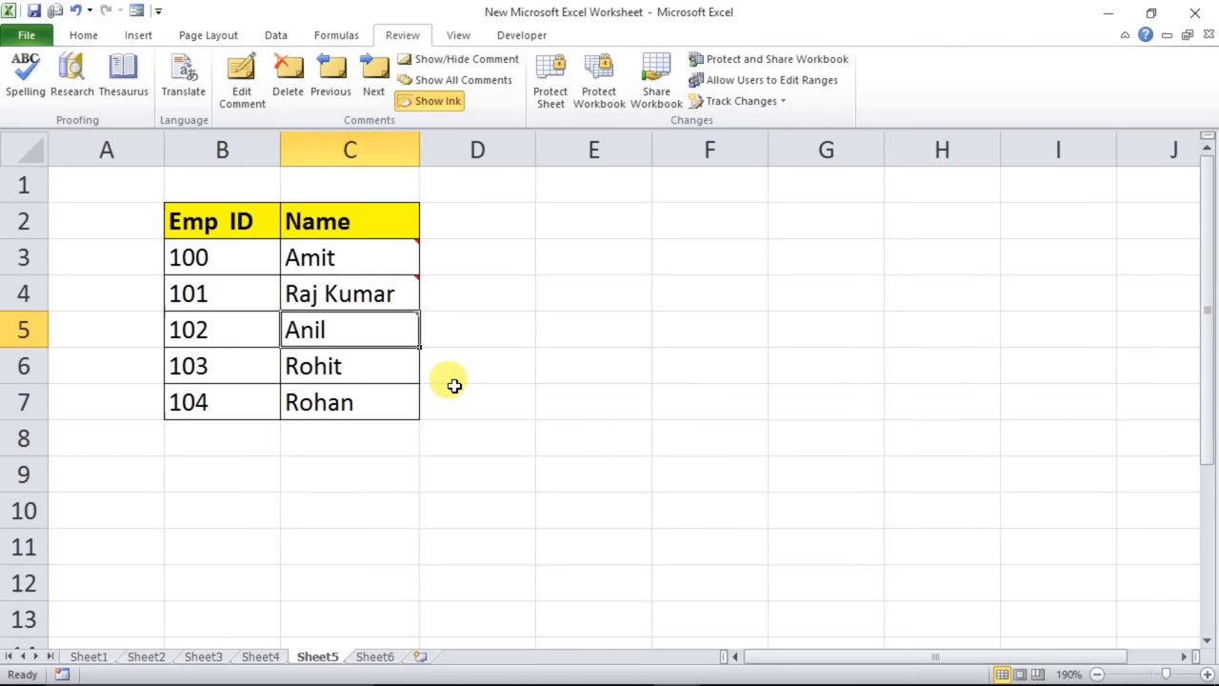
pyautogui.click(459, 78)
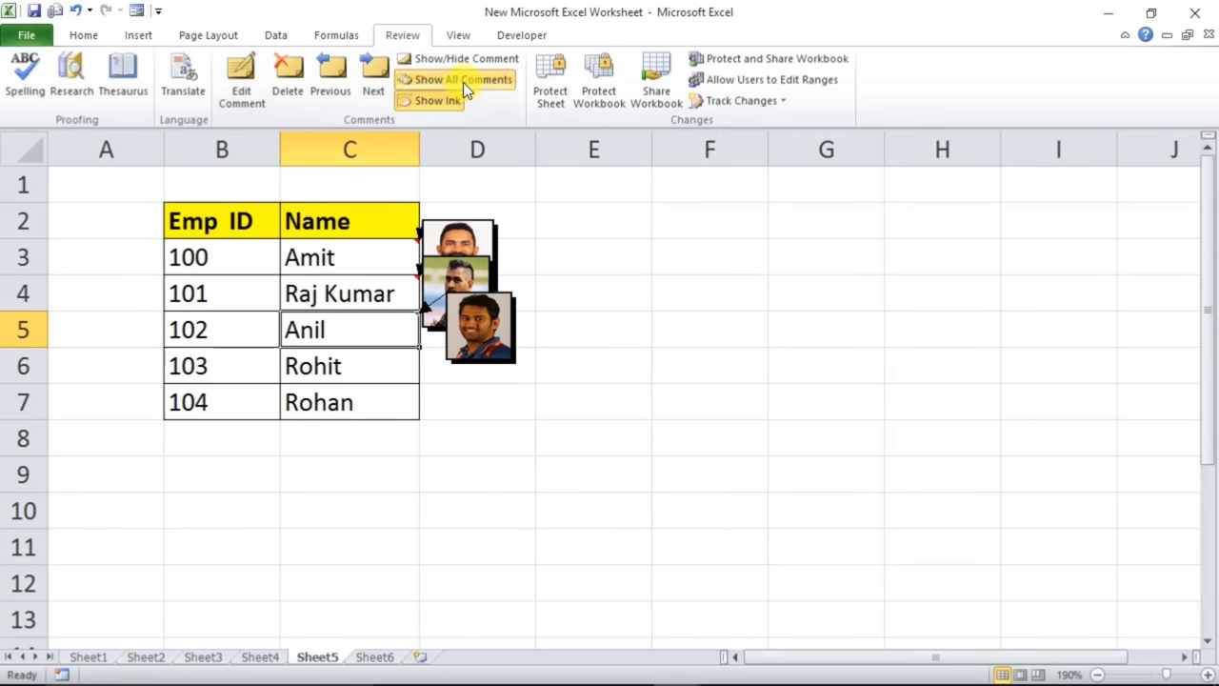
pyautogui.click(463, 82)
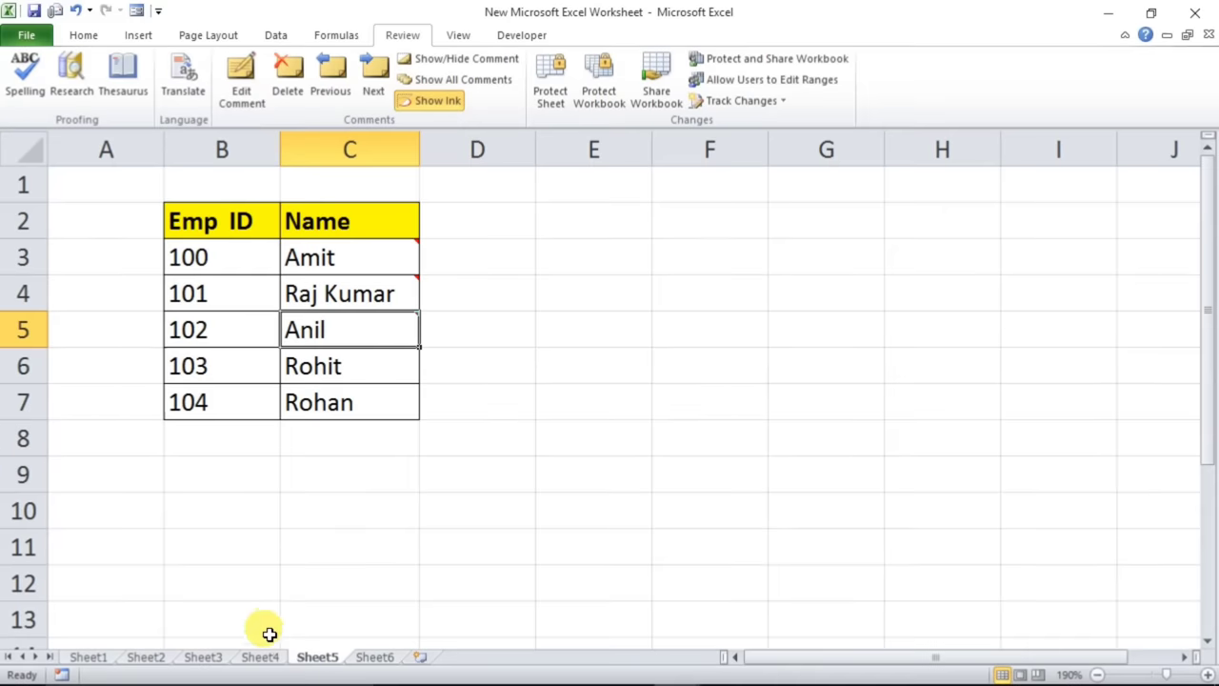
# - Review the employee rows on Sheet4 and add a new blank worksheet after Sheet6
pyautogui.click(259, 657)
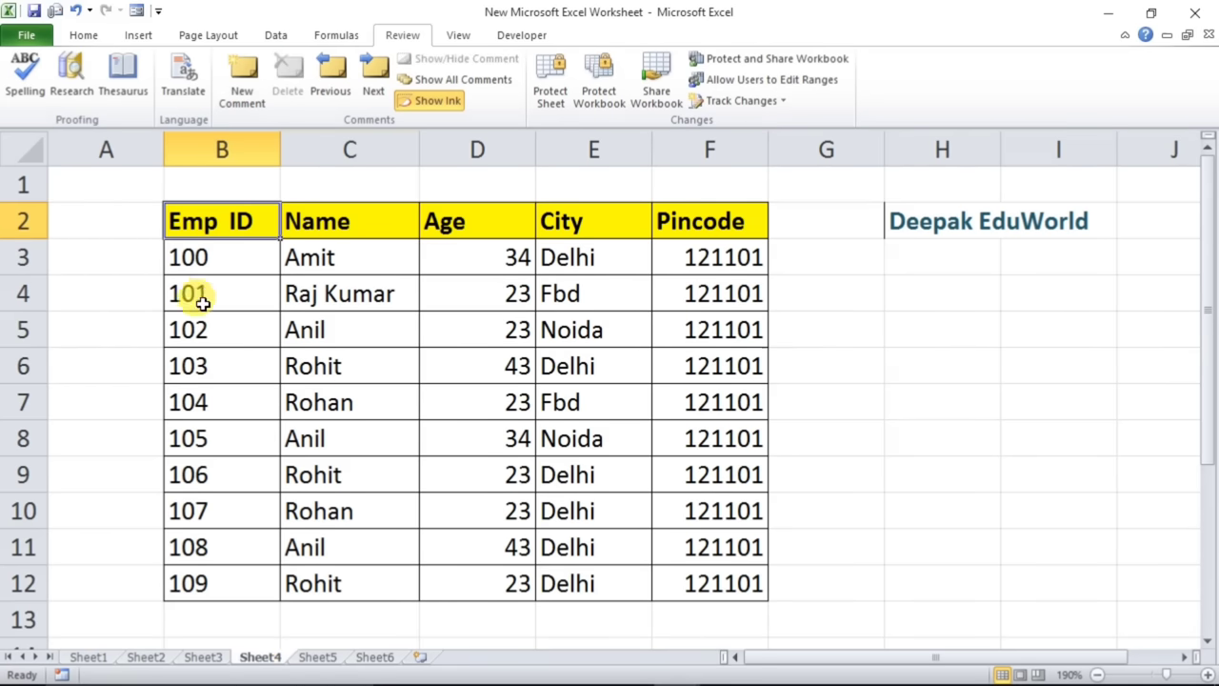
pyautogui.moveTo(202, 303); pyautogui.dragTo(657, 314)
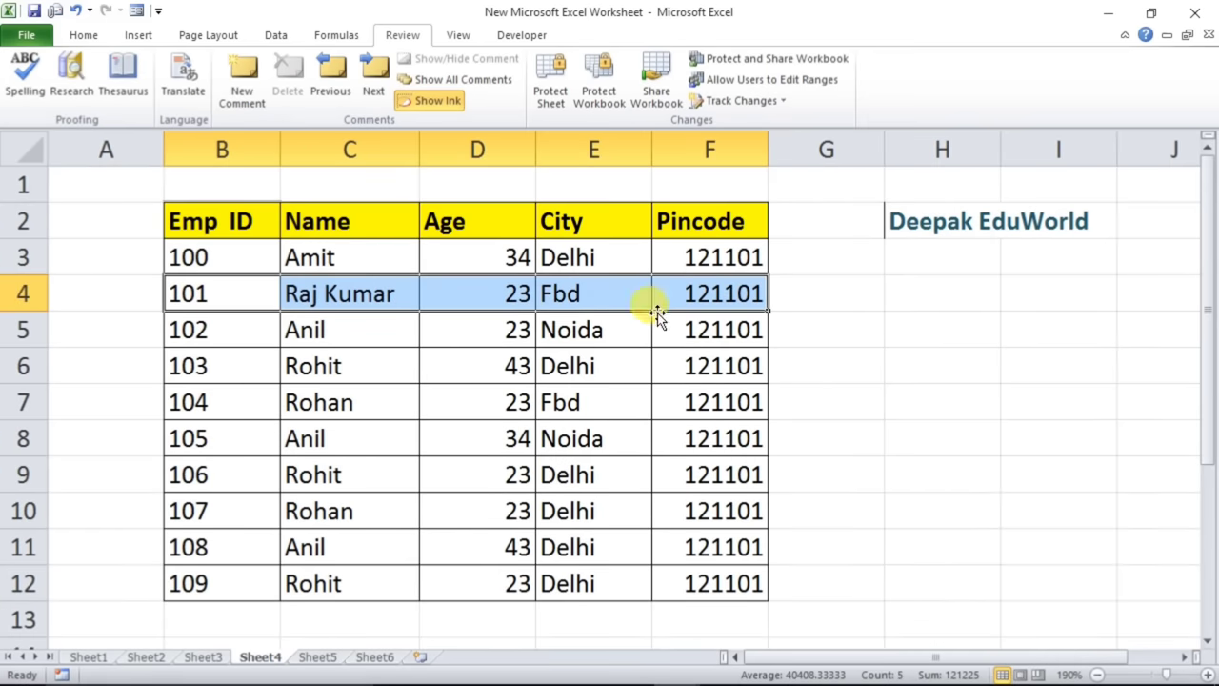
pyautogui.moveTo(223, 378); pyautogui.dragTo(682, 366)
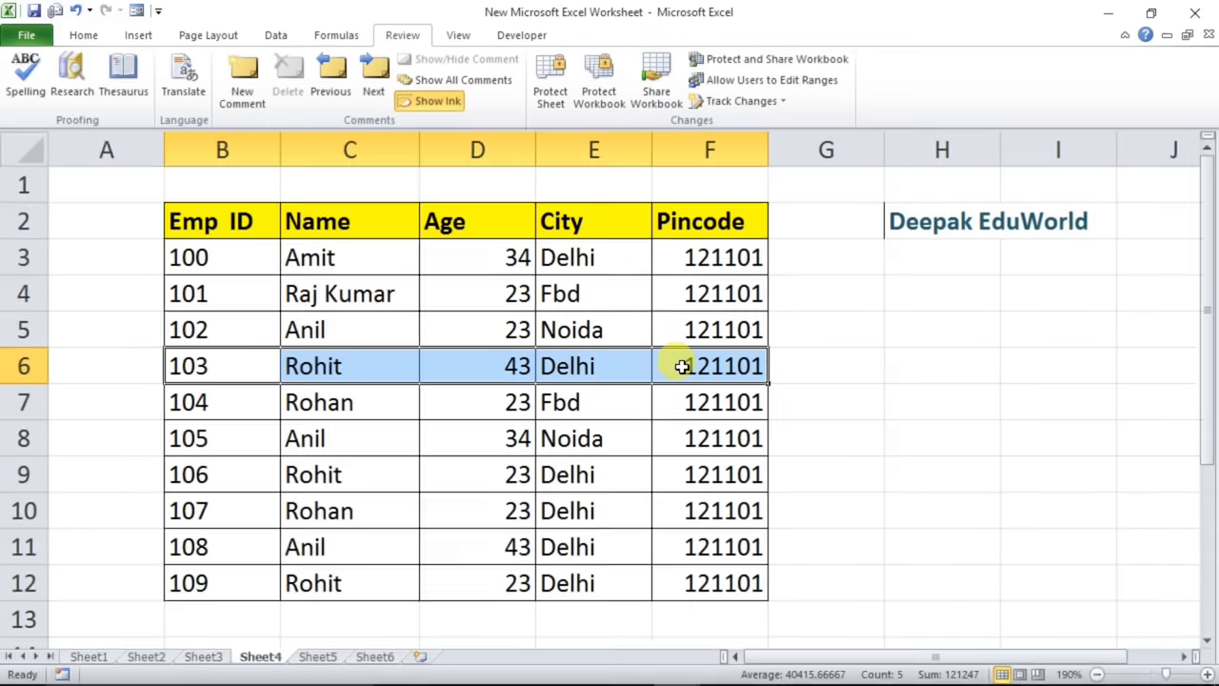
pyautogui.moveTo(191, 293); pyautogui.dragTo(690, 307)
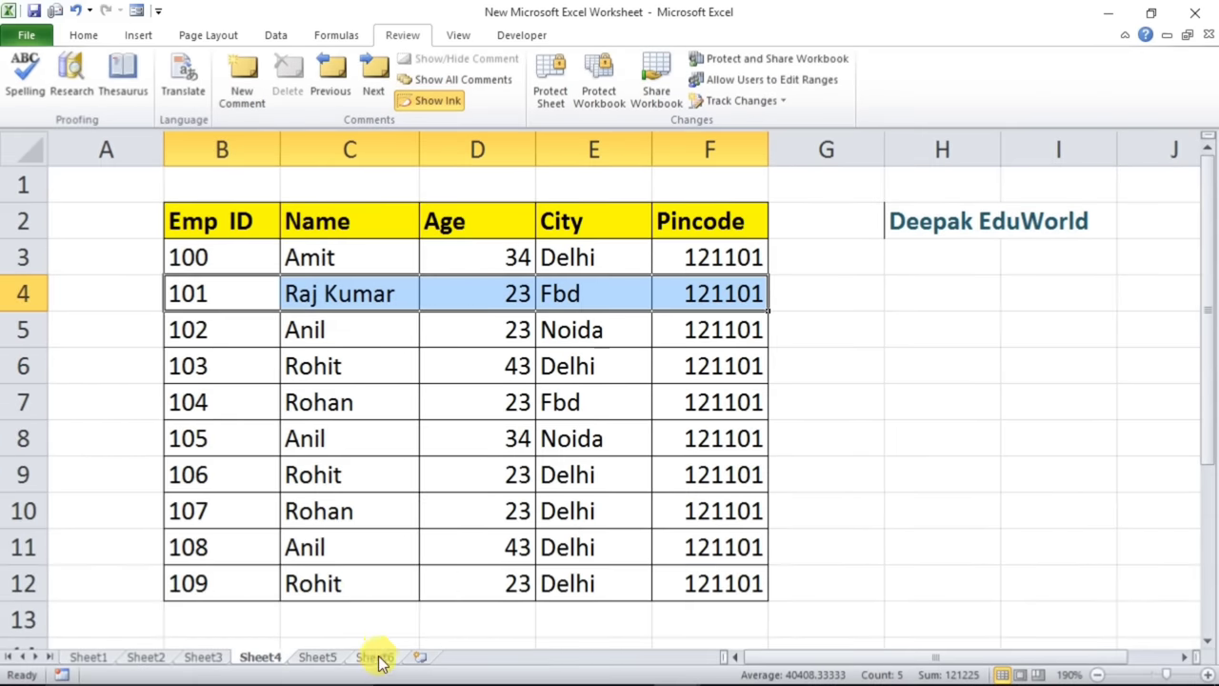
pyautogui.click(416, 656)
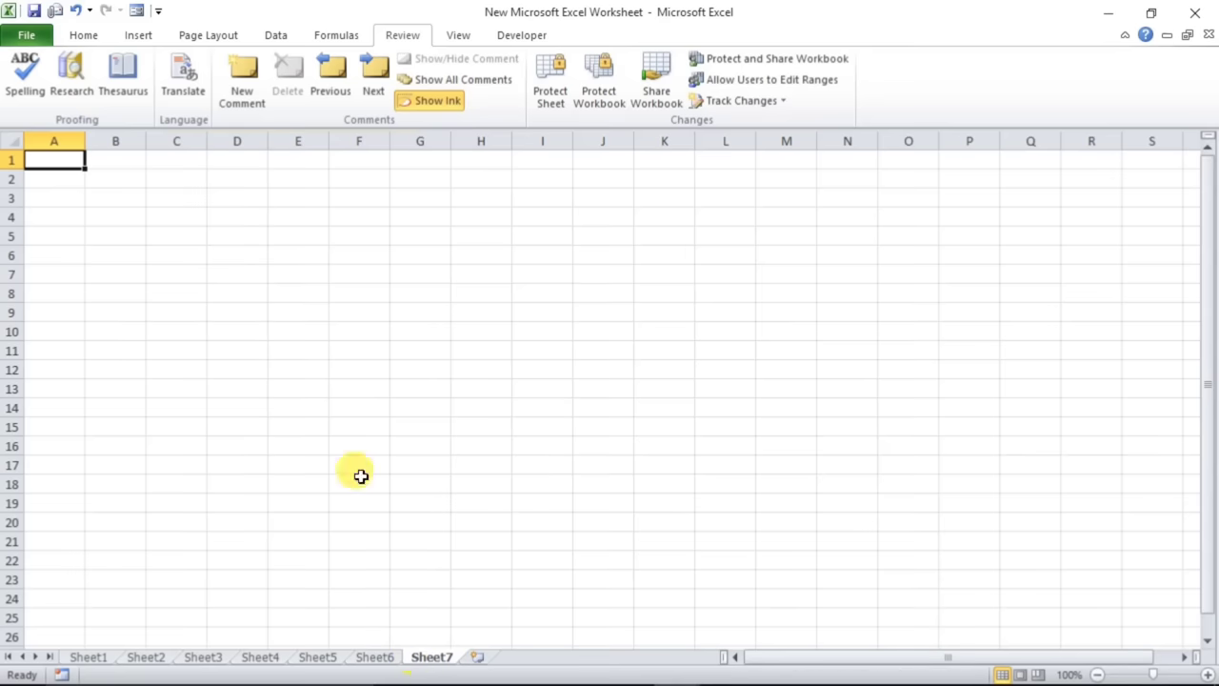
pyautogui.click(260, 657)
pyautogui.click(248, 363)
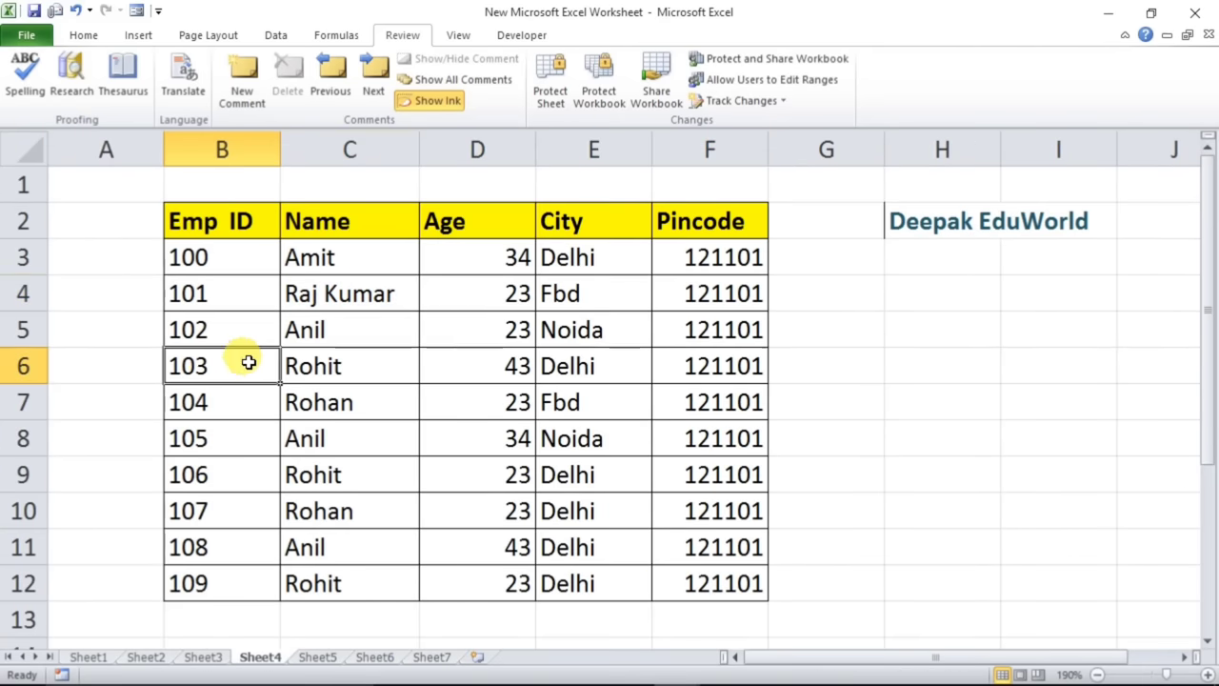
pyautogui.moveTo(248, 363); pyautogui.dragTo(682, 362)
pyautogui.click(434, 657)
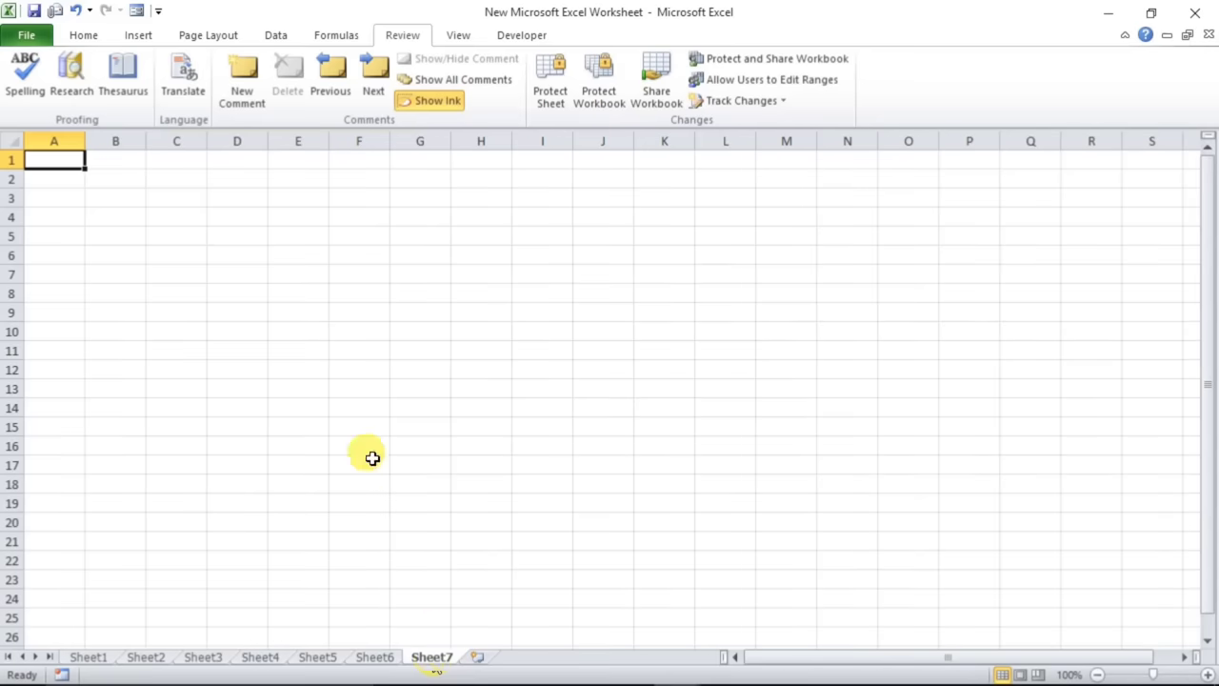
# - Return to Sheet4 and display the Office Clipboard pane
pyautogui.click(250, 660)
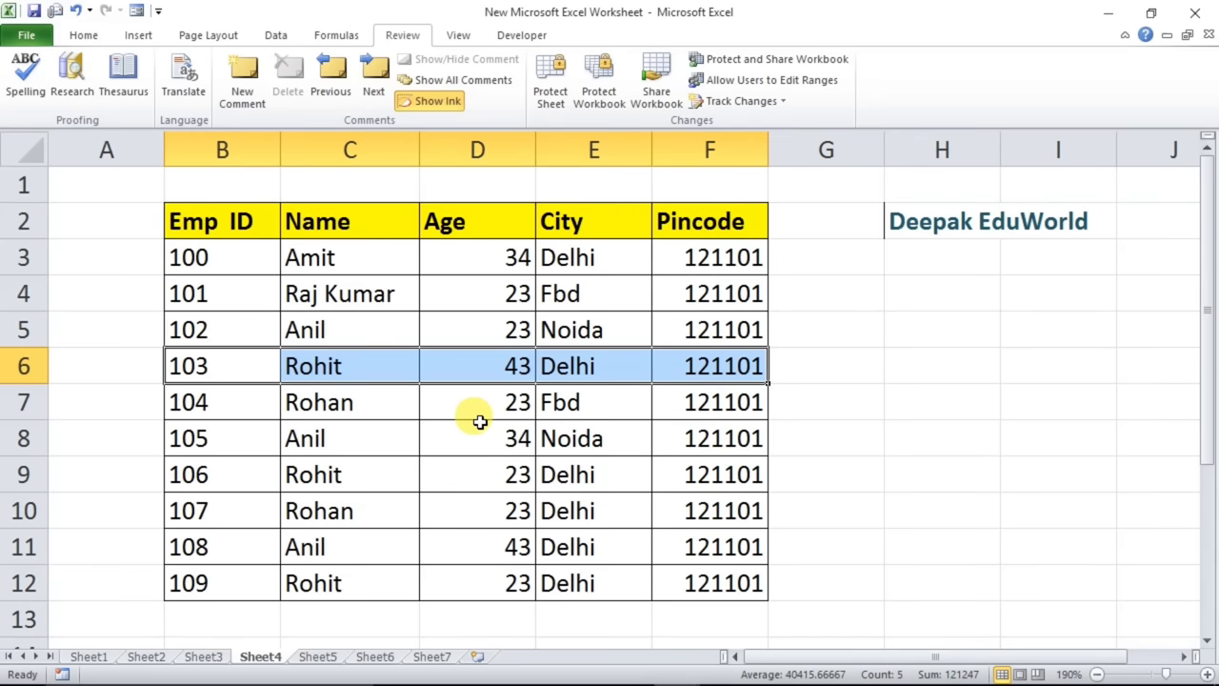
pyautogui.click(84, 34)
pyautogui.click(452, 404)
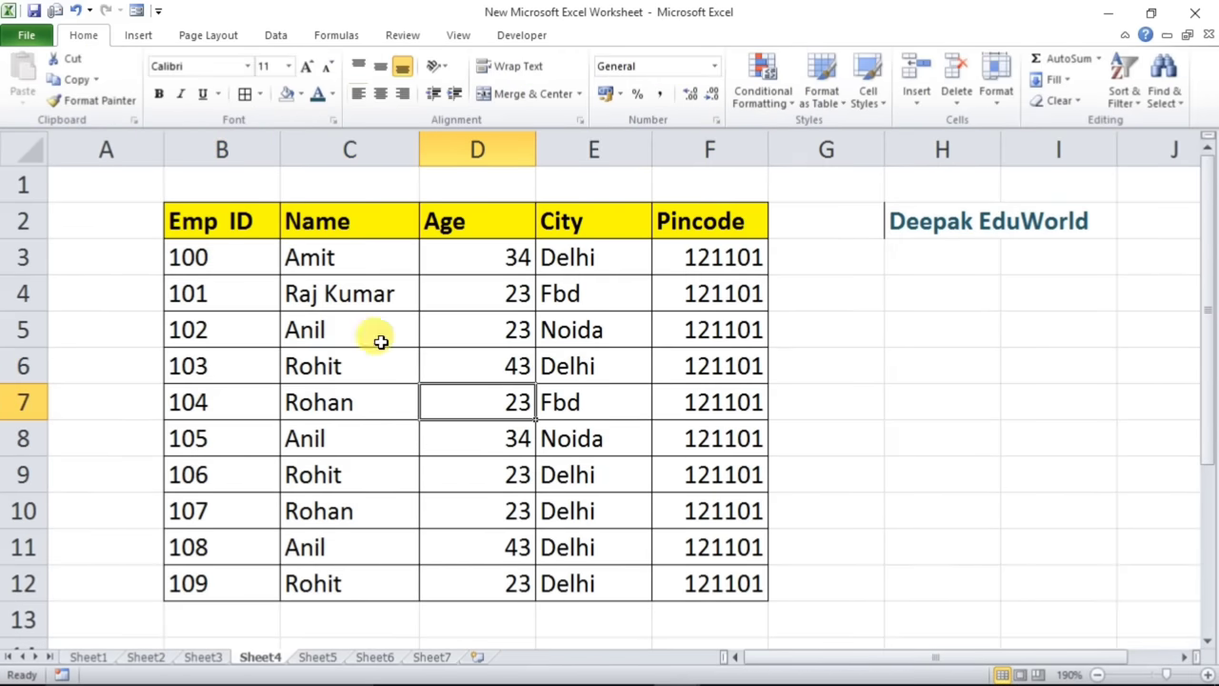
pyautogui.click(134, 118)
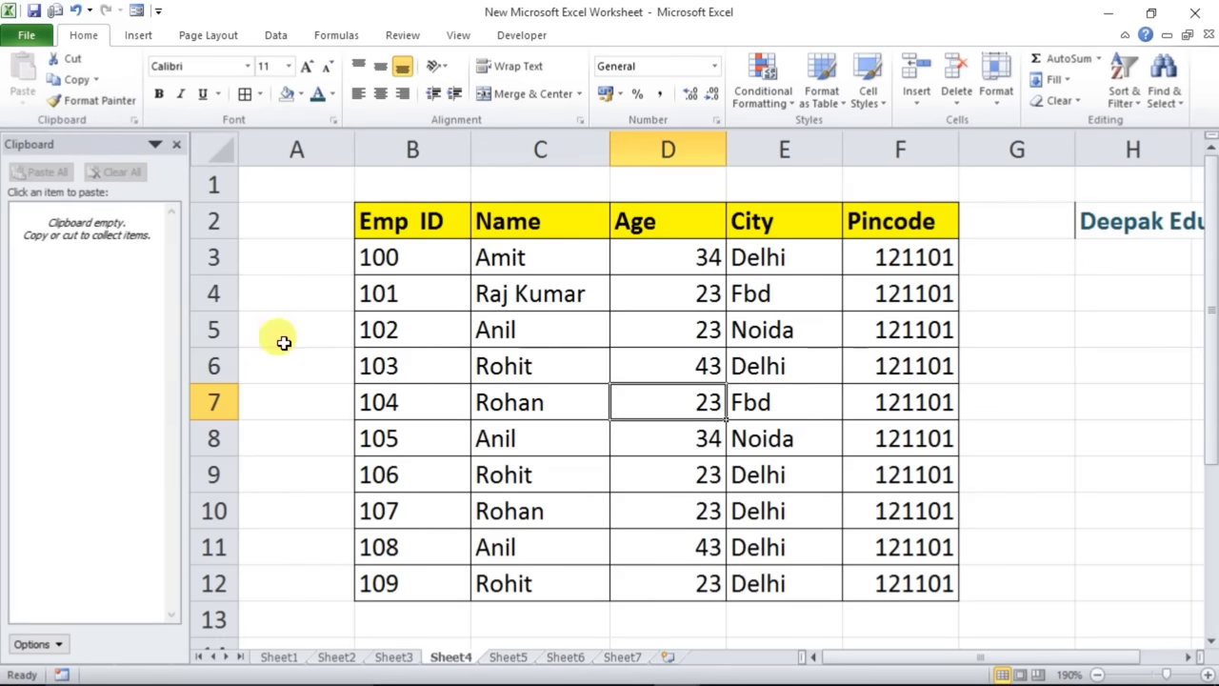
# - Collect the employee records in B4:F4, B6:F6, B8:F8 and B12:F12 of Sheet4 on the Office Clipboard by copying each one separately
pyautogui.moveTo(441, 292); pyautogui.dragTo(899, 297)
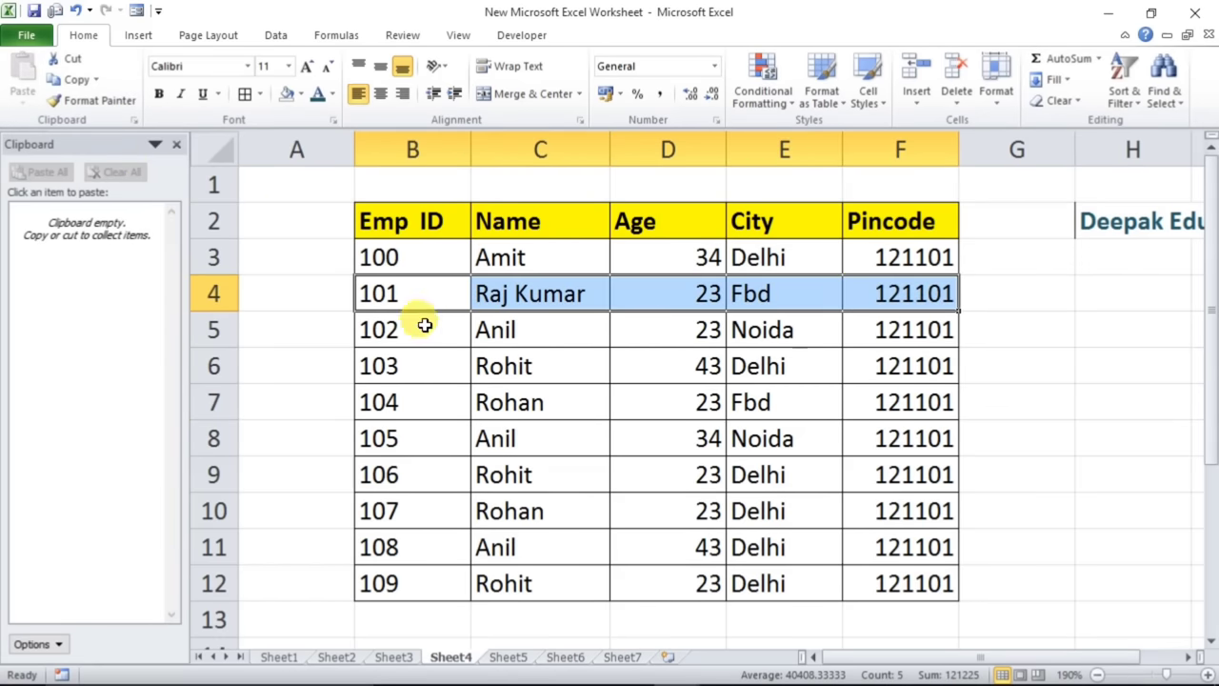
pyautogui.hotkey('ctrl', 'c')
pyautogui.moveTo(485, 367); pyautogui.dragTo(852, 362)
pyautogui.hotkey('ctrl', 'c')
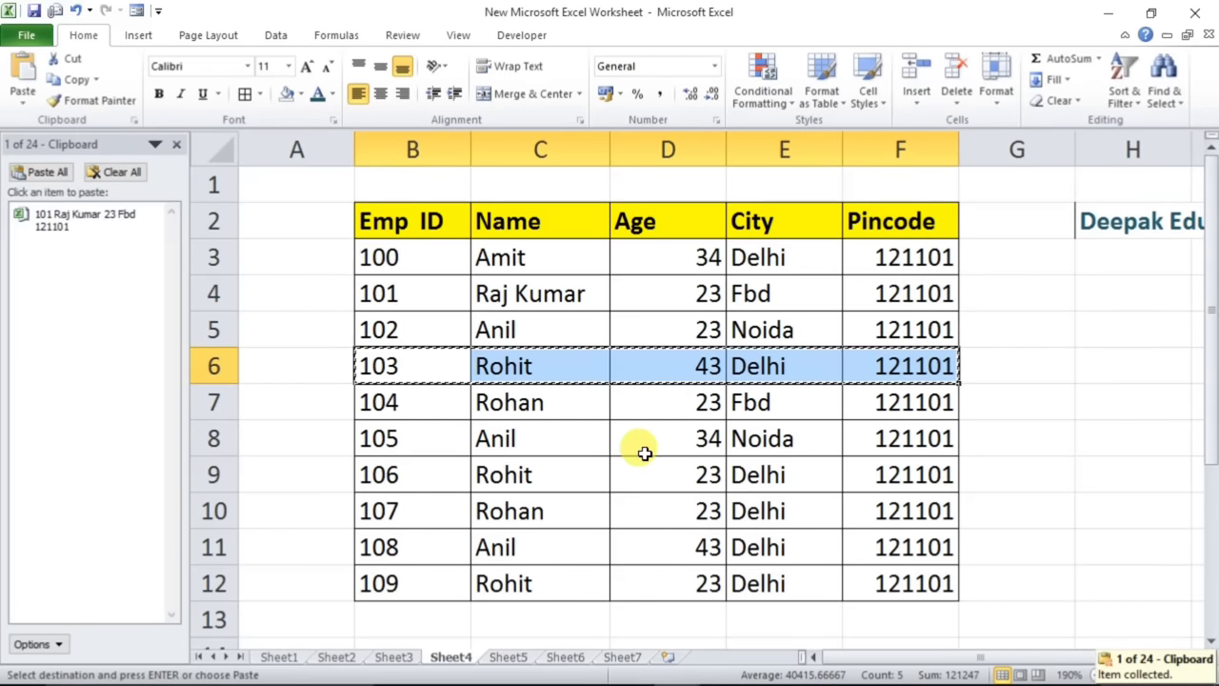
pyautogui.moveTo(440, 454); pyautogui.dragTo(855, 444)
pyautogui.hotkey('ctrl', 'c')
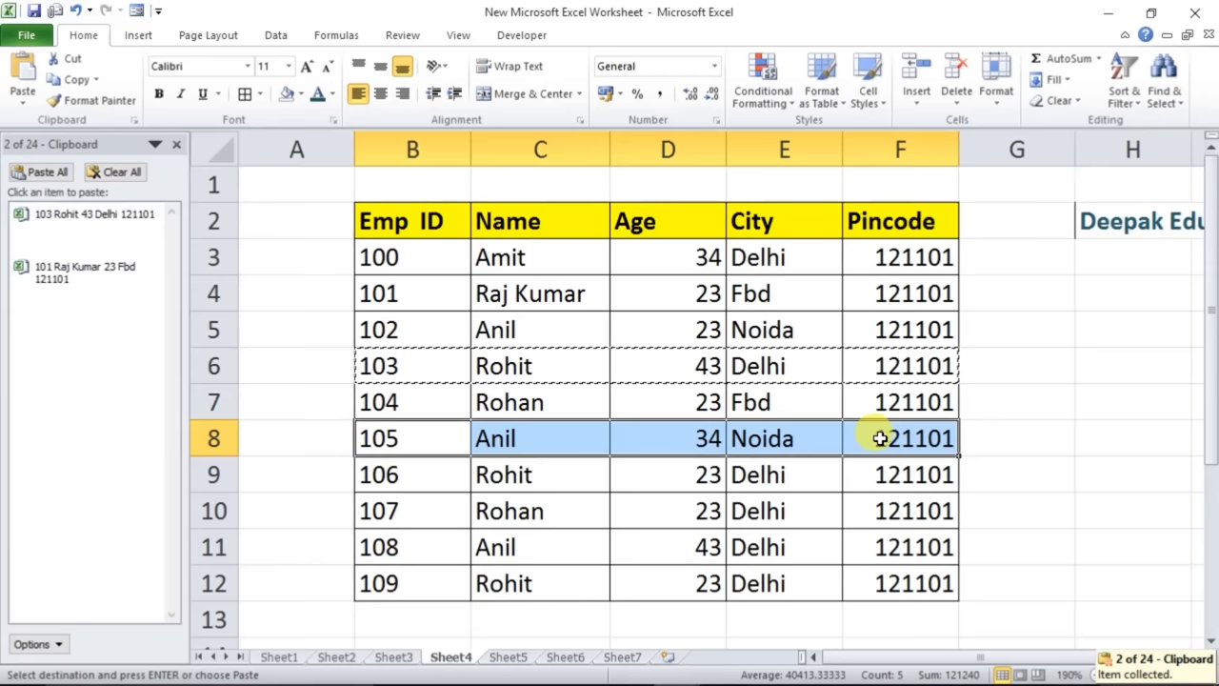
pyautogui.moveTo(428, 585); pyautogui.dragTo(917, 573)
pyautogui.hotkey('ctrl', 'c')
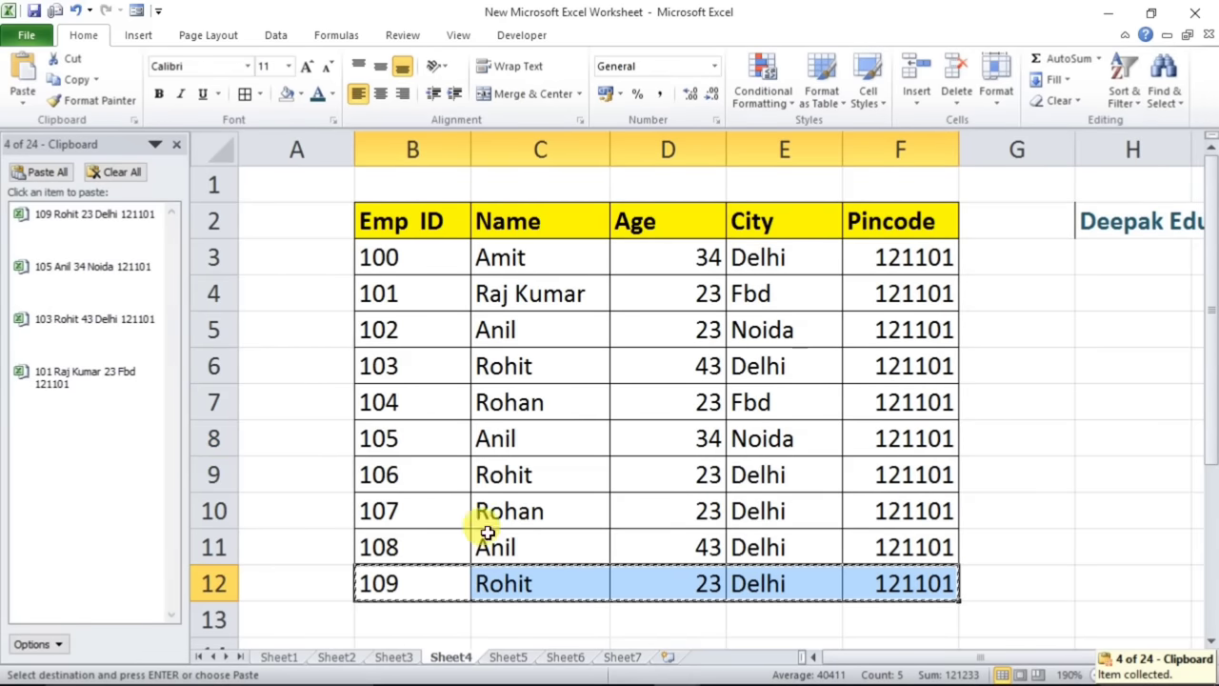
# - Paste all the collected clipboard records together into Sheet7 starting at cell B3, and close the clipboard pane
pyautogui.click(621, 656)
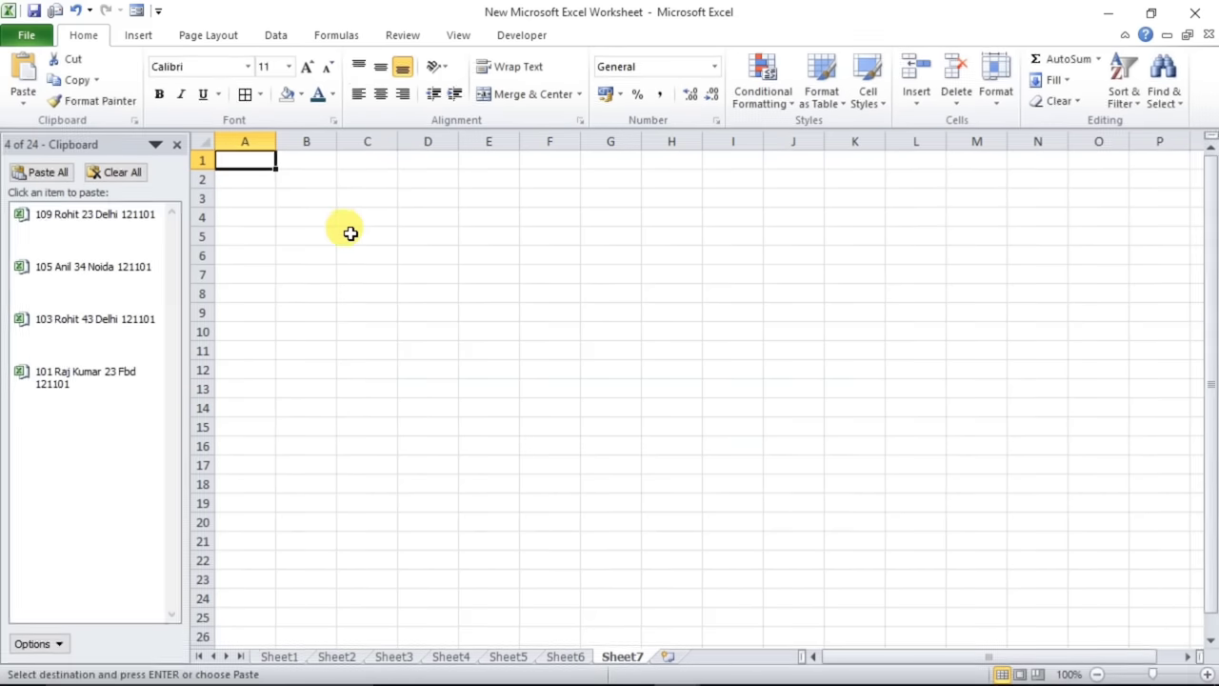
pyautogui.click(313, 195)
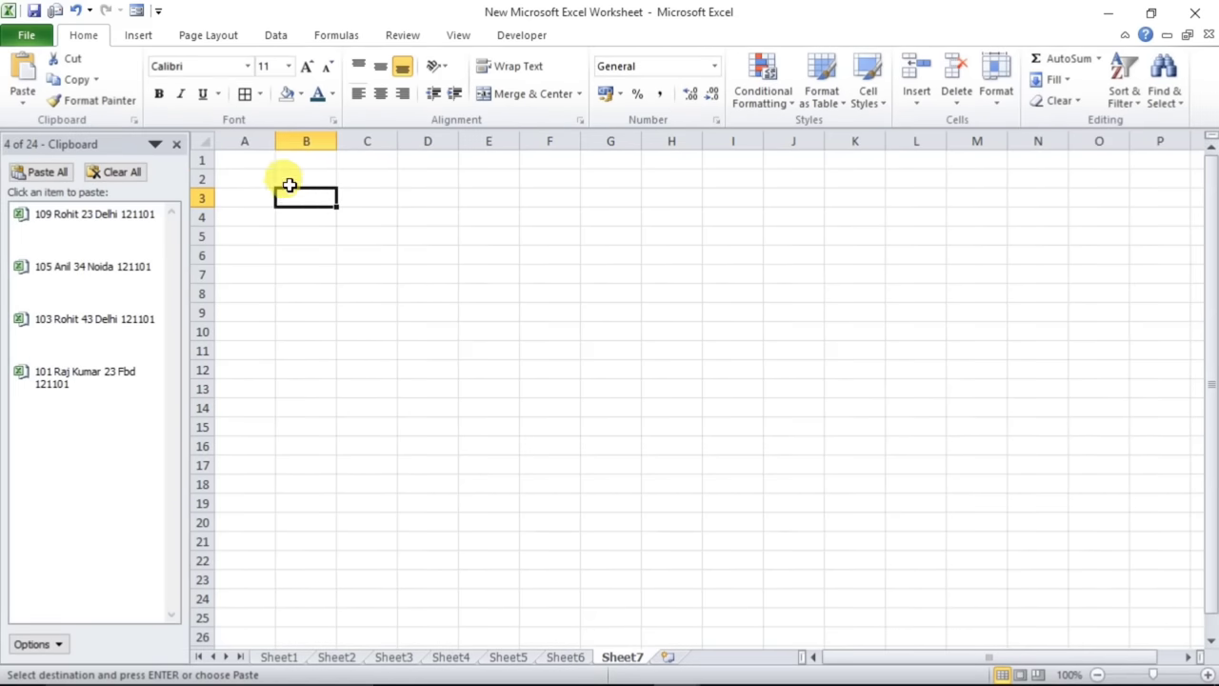
pyautogui.click(38, 175)
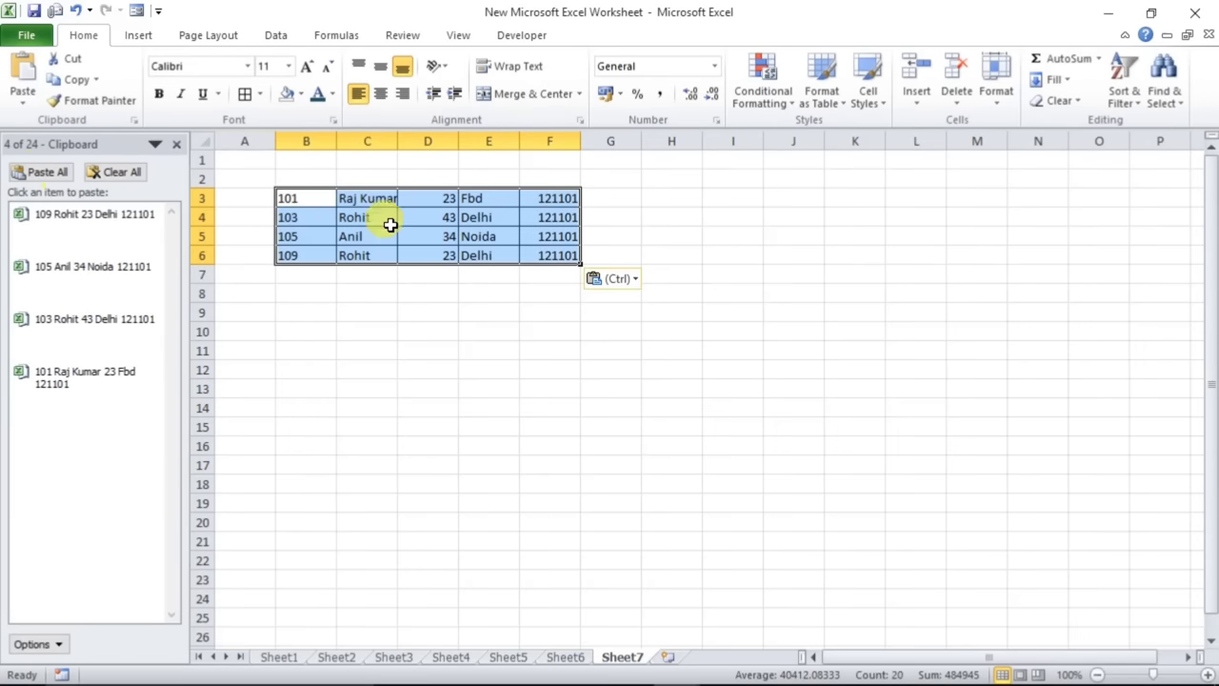
pyautogui.scroll(5, 524, 331)
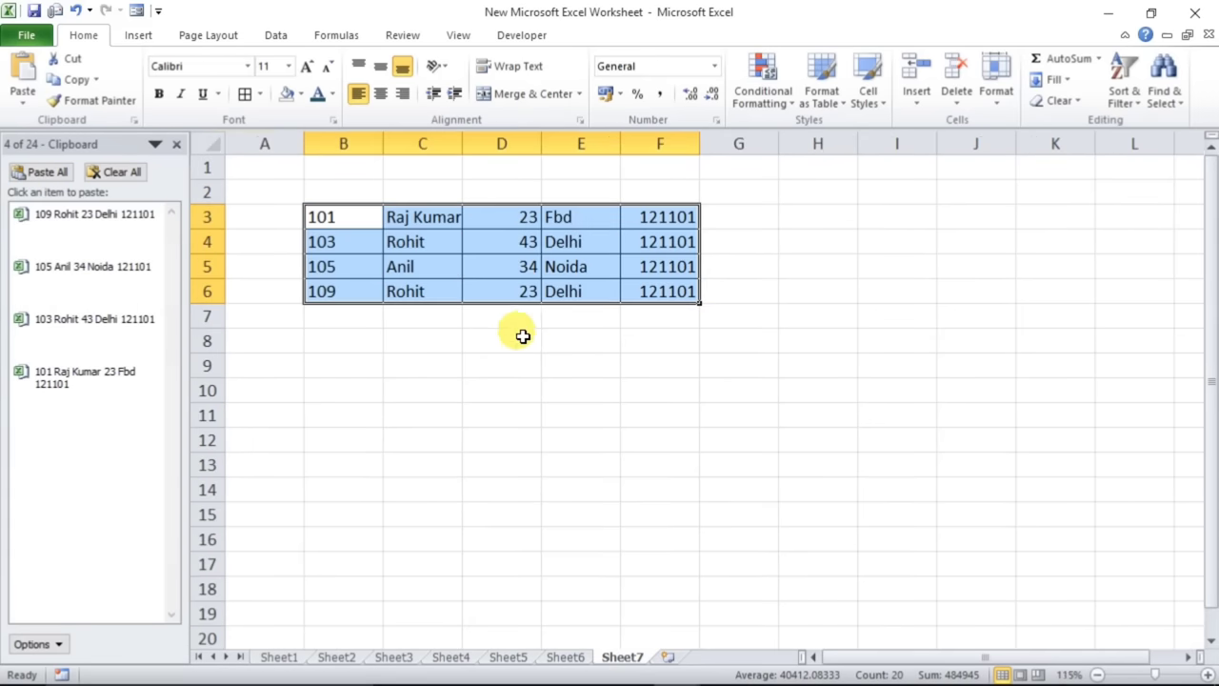
pyautogui.scroll(1, 584, 370)
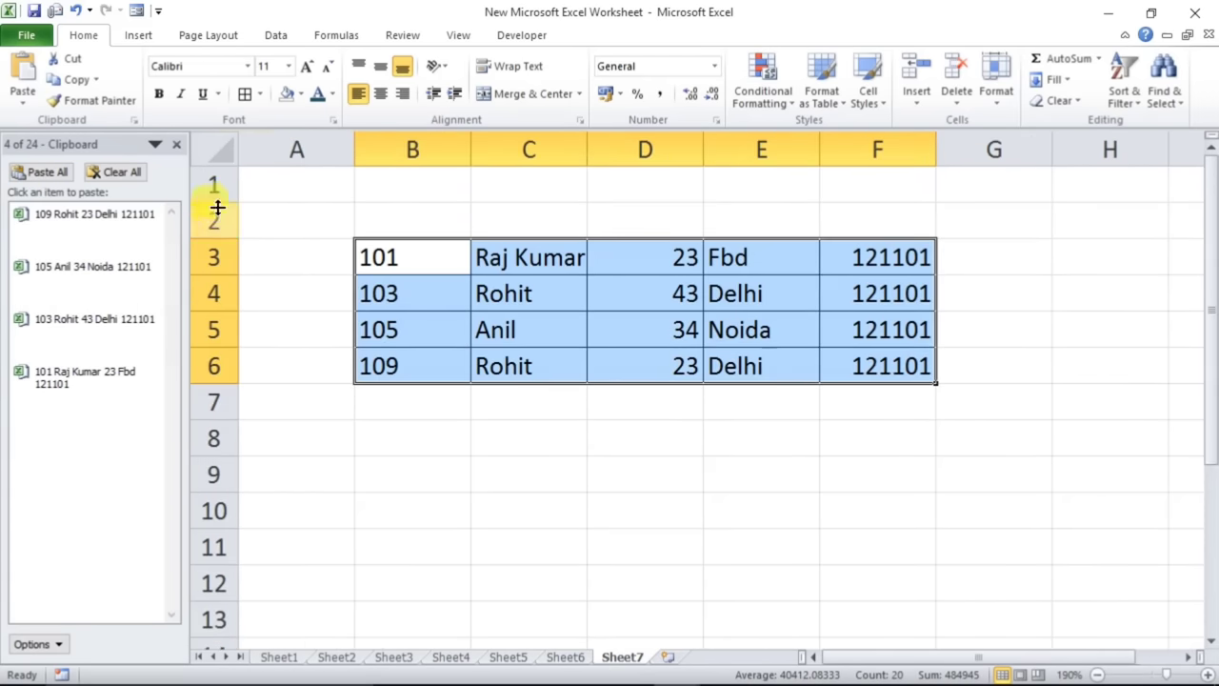
pyautogui.click(176, 146)
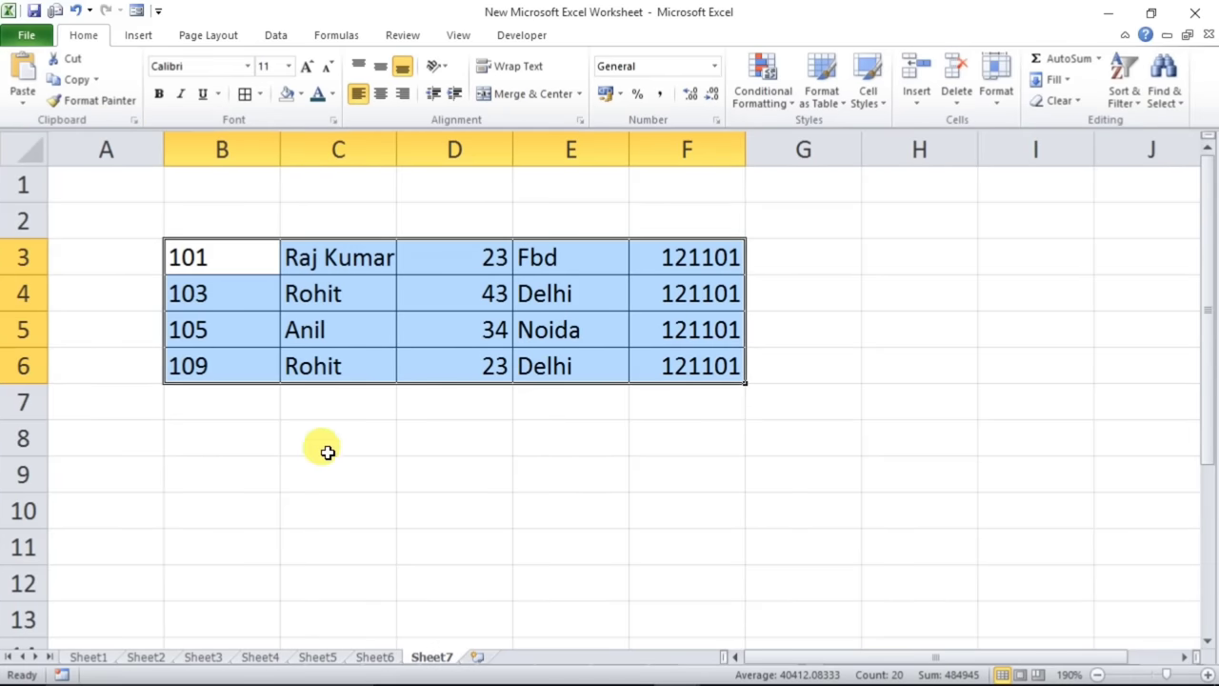
# - Look through the long ID, Name, Course and Marks table on Sheet6, checking its header row while scrolling
pyautogui.click(260, 658)
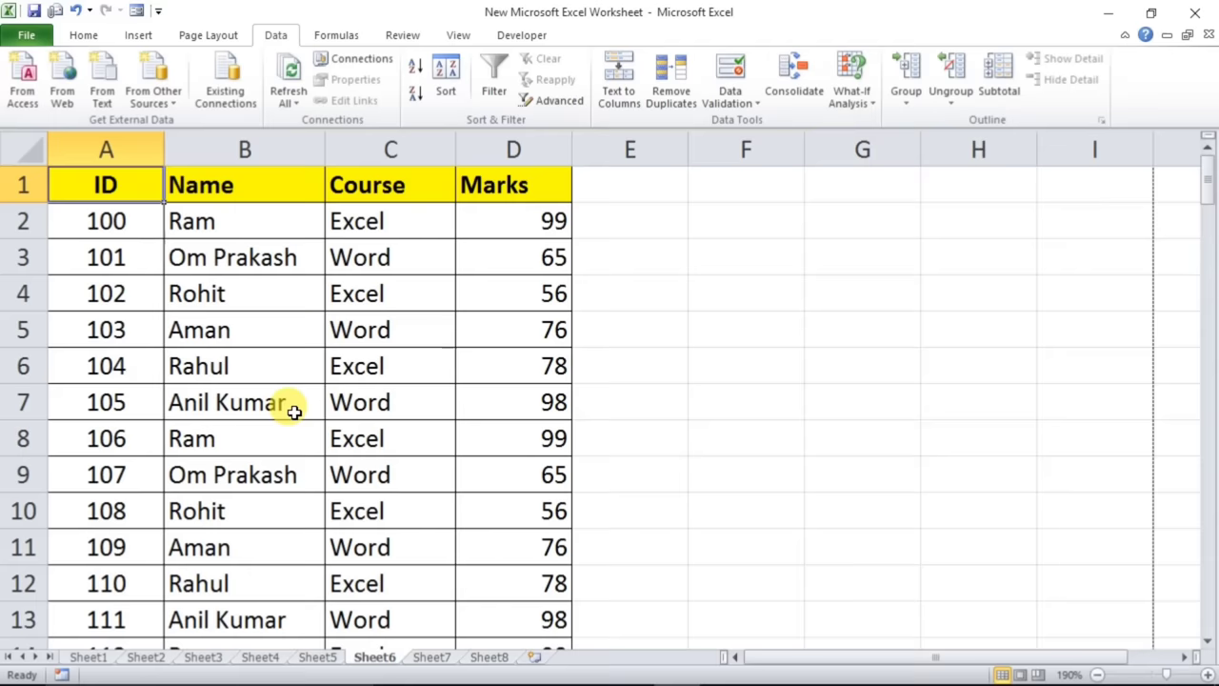
pyautogui.scroll(-5, 294, 411)
pyautogui.scroll(5, 297, 412)
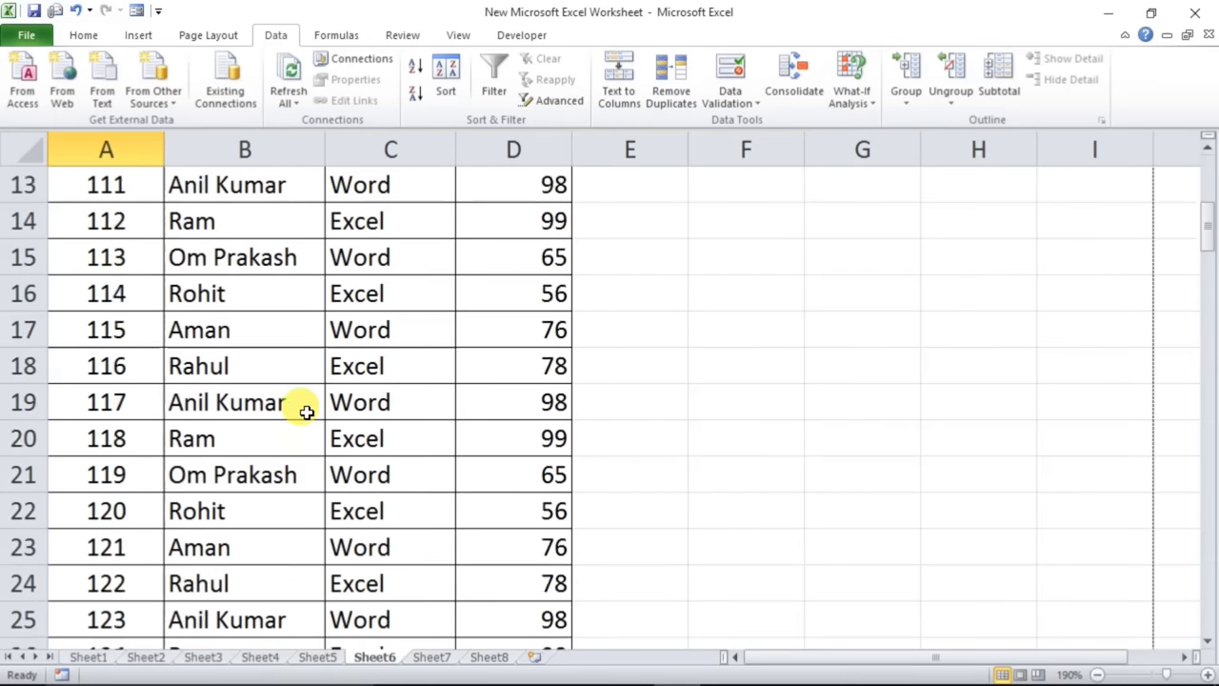
pyautogui.scroll(-4, 305, 410)
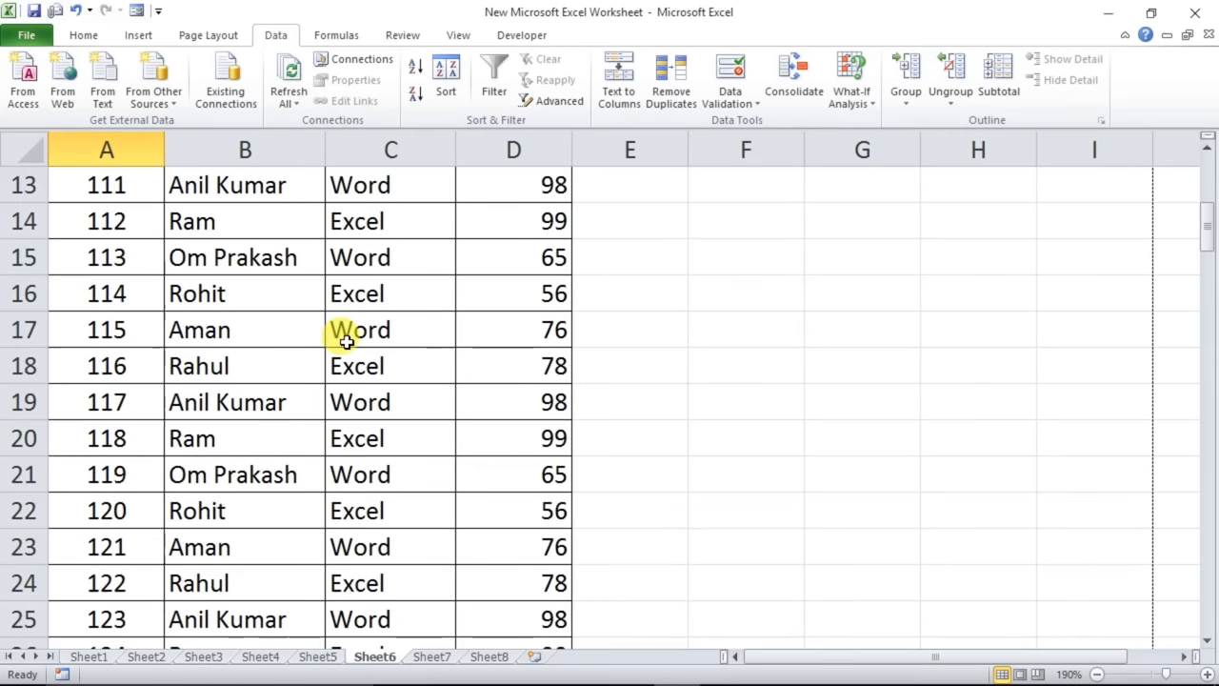
pyautogui.scroll(4, 346, 340)
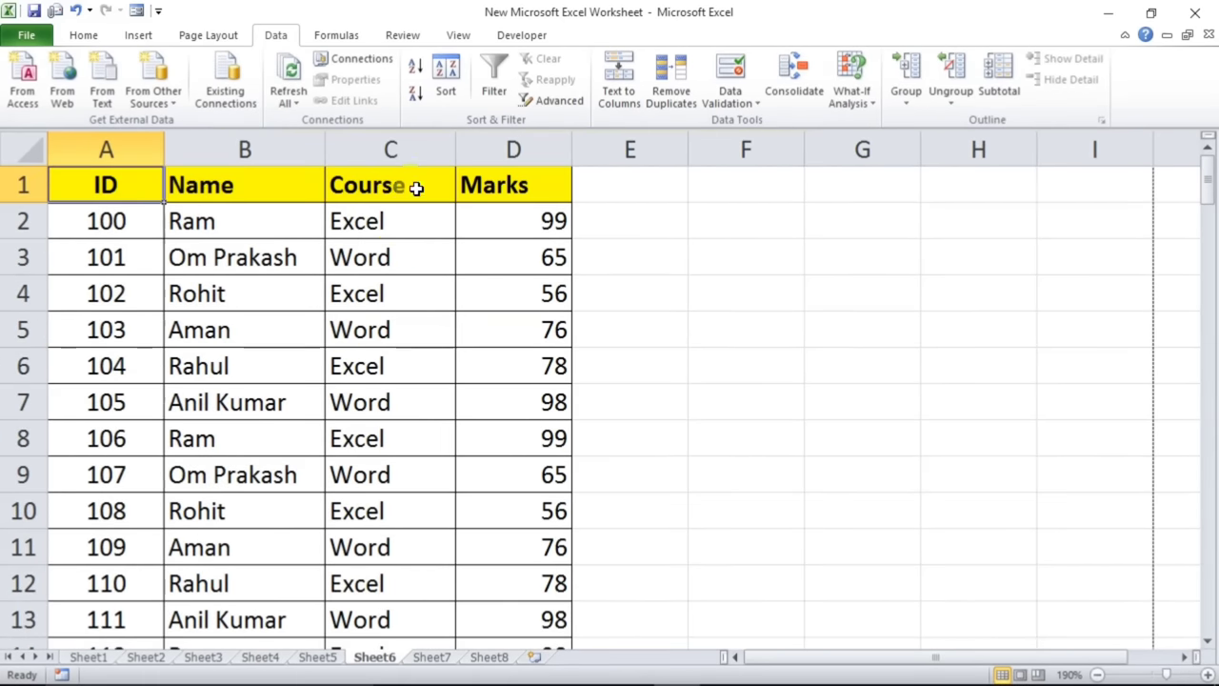
# - Freeze the top row of Sheet6 and scroll through the table to check the header row
pyautogui.click(247, 330)
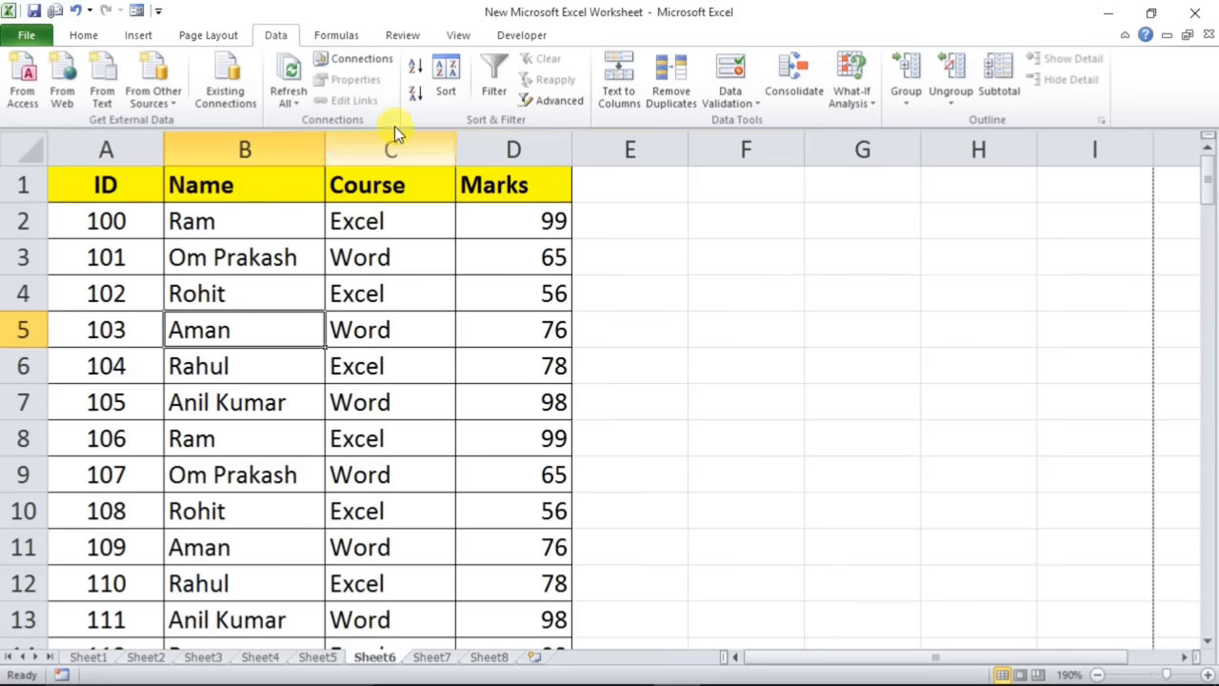
pyautogui.click(459, 35)
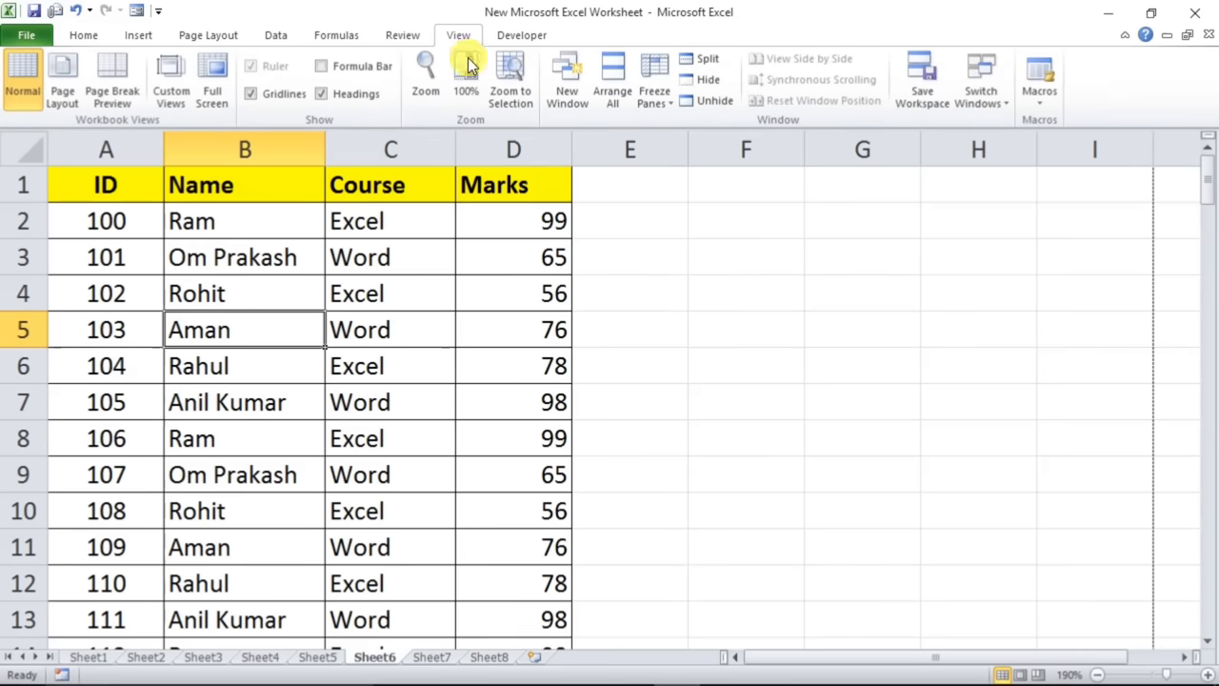
pyautogui.click(664, 105)
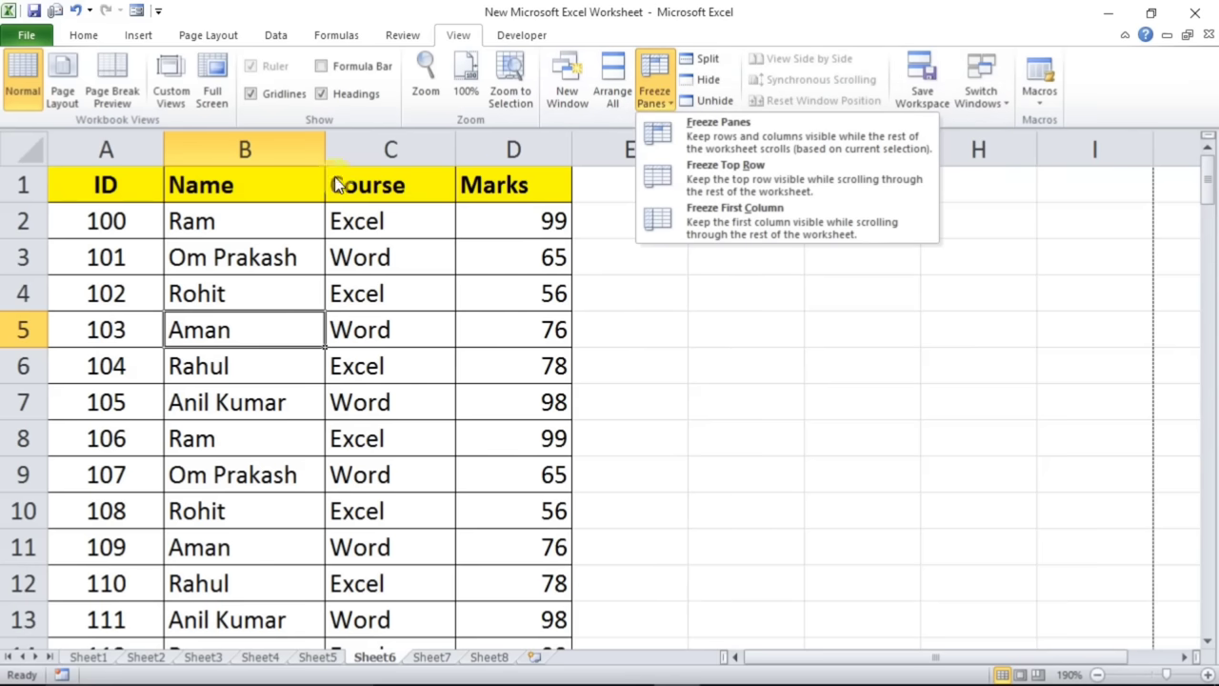
pyautogui.click(689, 175)
pyautogui.click(461, 411)
pyautogui.scroll(-7, 461, 412)
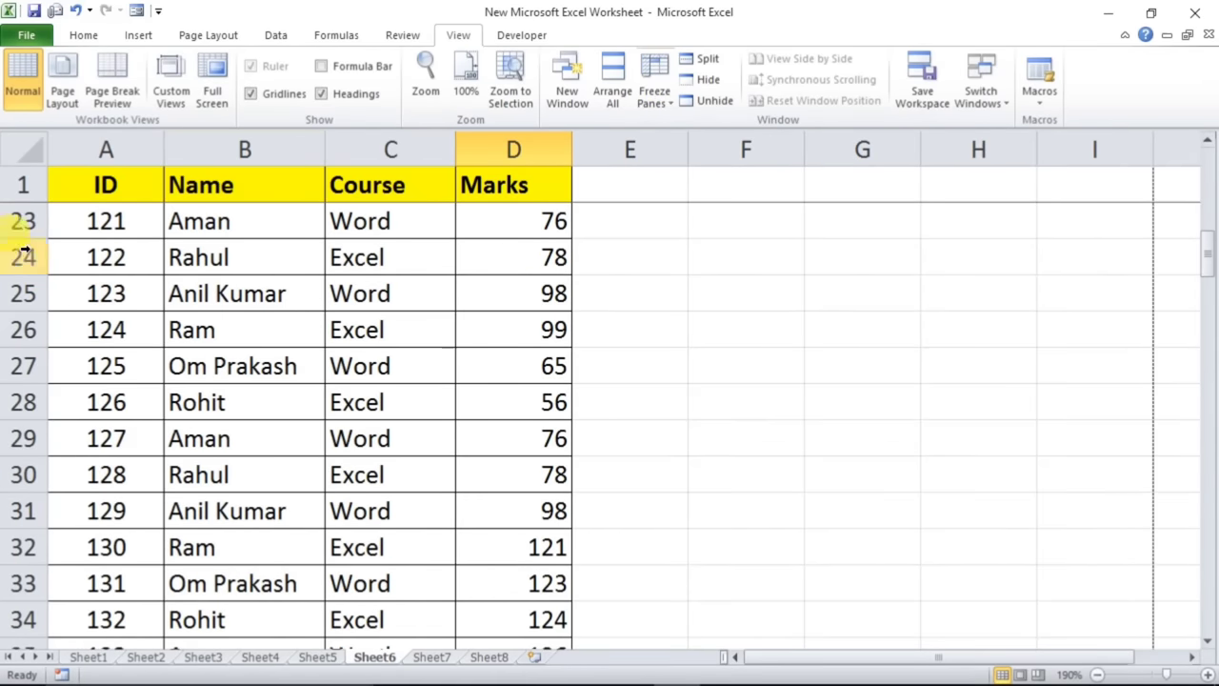
pyautogui.scroll(3, 168, 360)
pyautogui.scroll(-6, 185, 373)
pyautogui.scroll(10, 186, 373)
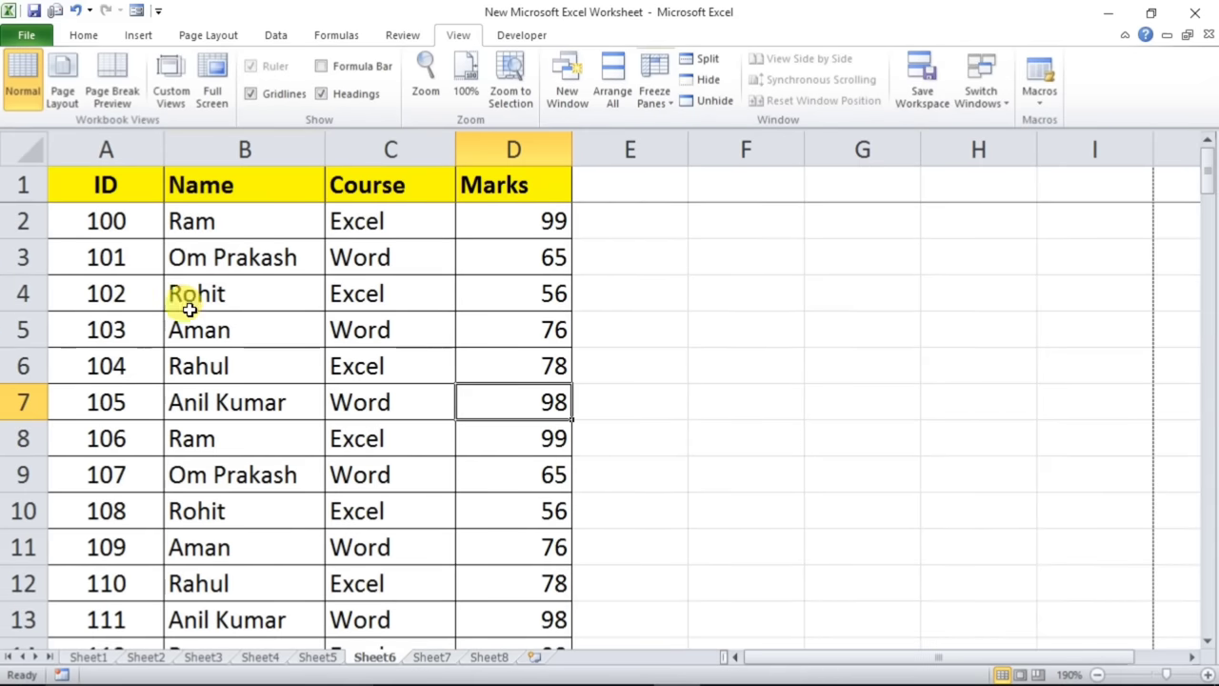
# - Select row 4 on Sheet6 and unfreeze the worksheet panes
pyautogui.click(21, 293)
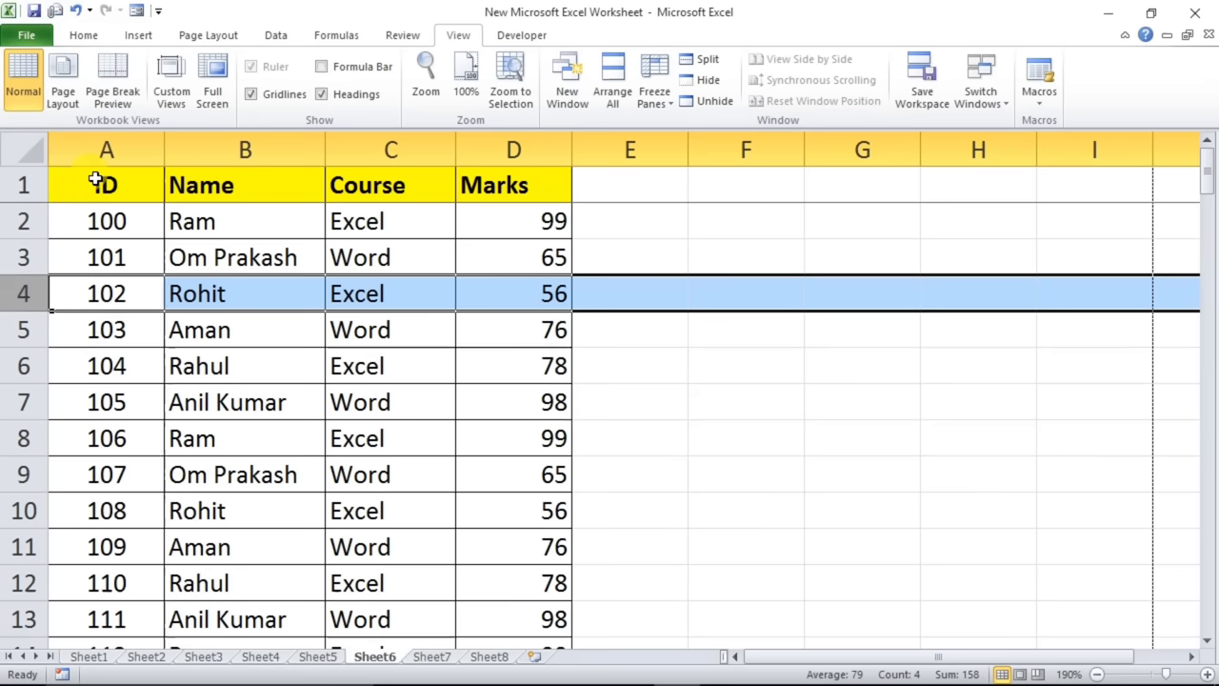
pyautogui.click(661, 105)
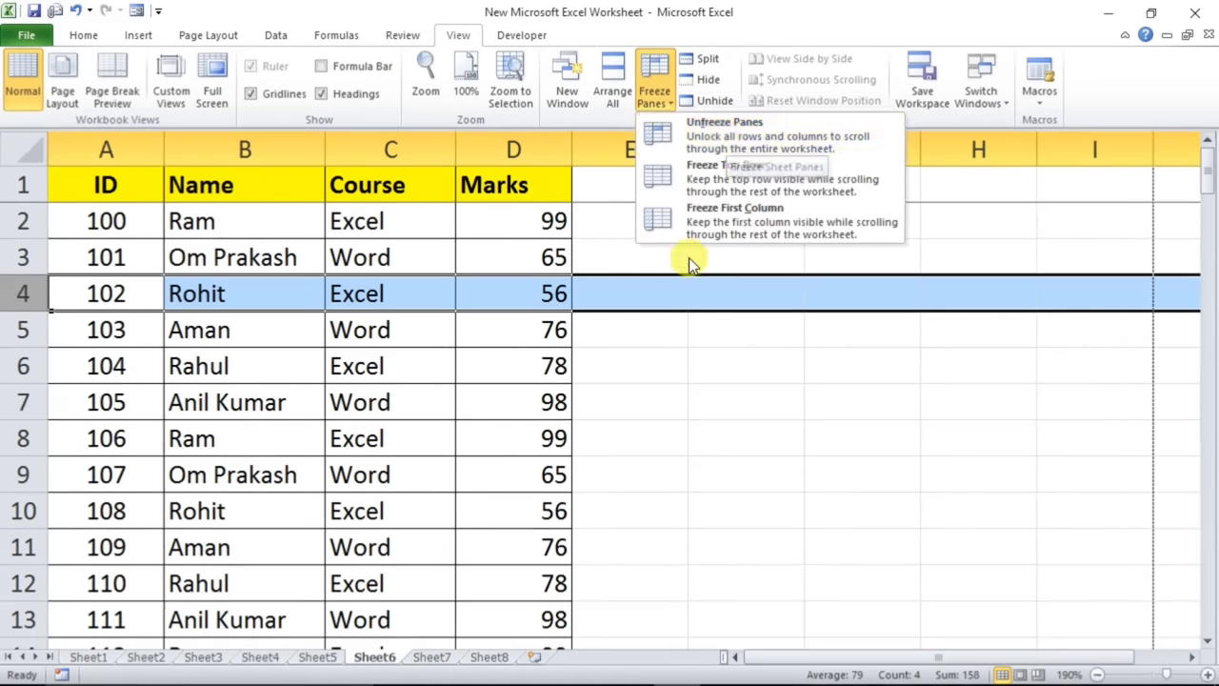
pyautogui.click(714, 132)
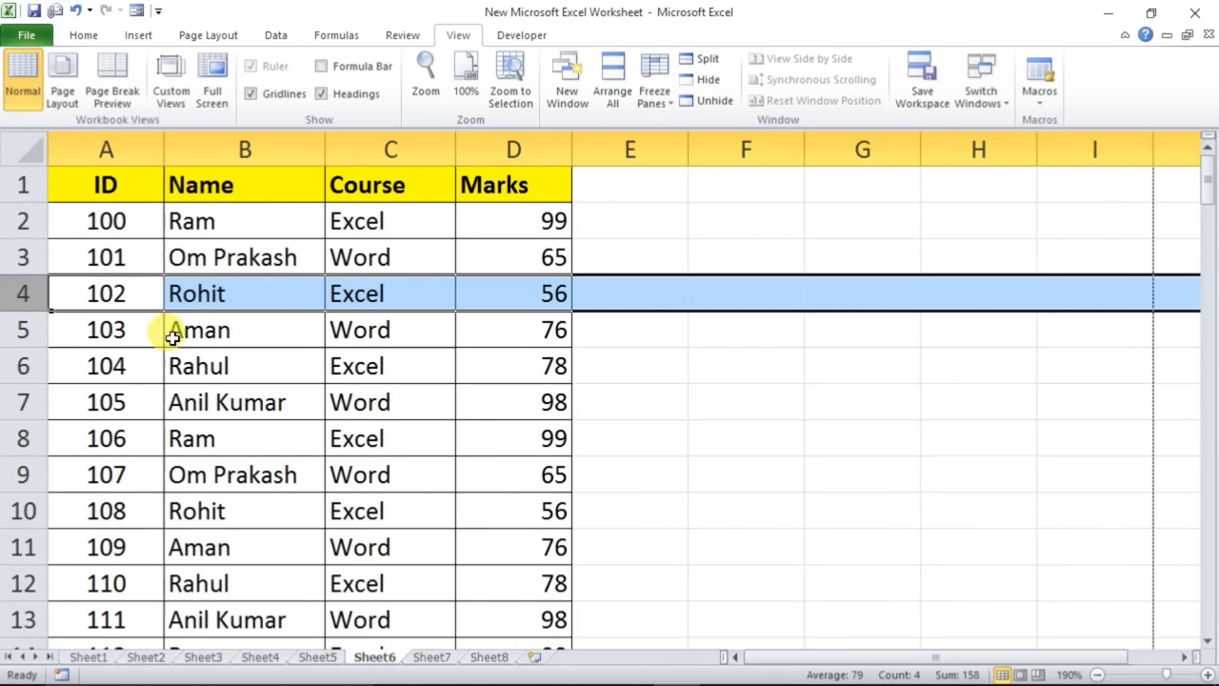
pyautogui.scroll(-4, 275, 419)
pyautogui.scroll(4, 275, 420)
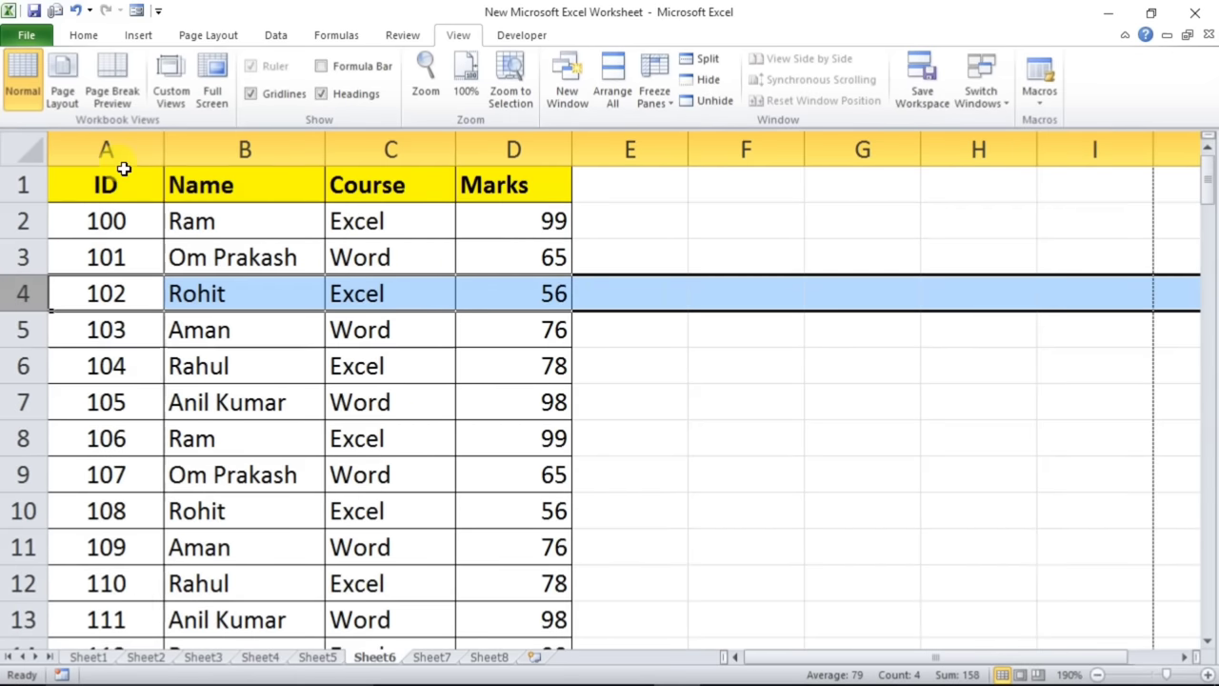
pyautogui.click(656, 99)
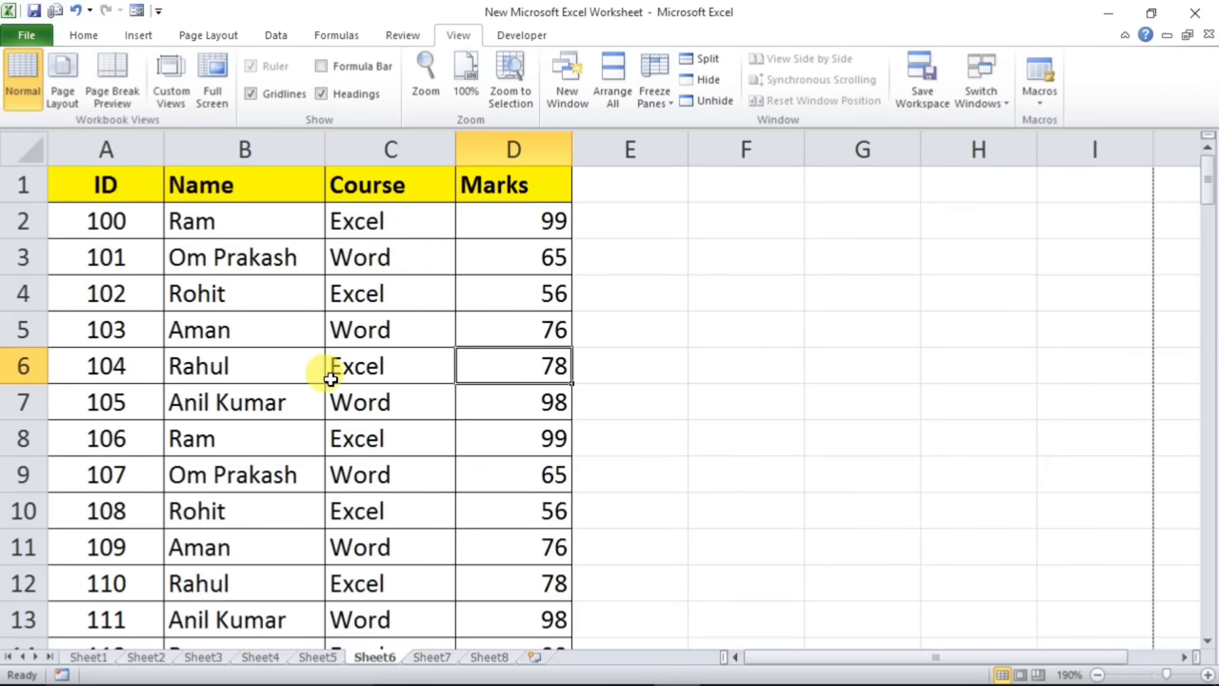
# - Convert the data range A1:D122 on Sheet6 into a table that has headers
pyautogui.click(289, 332)
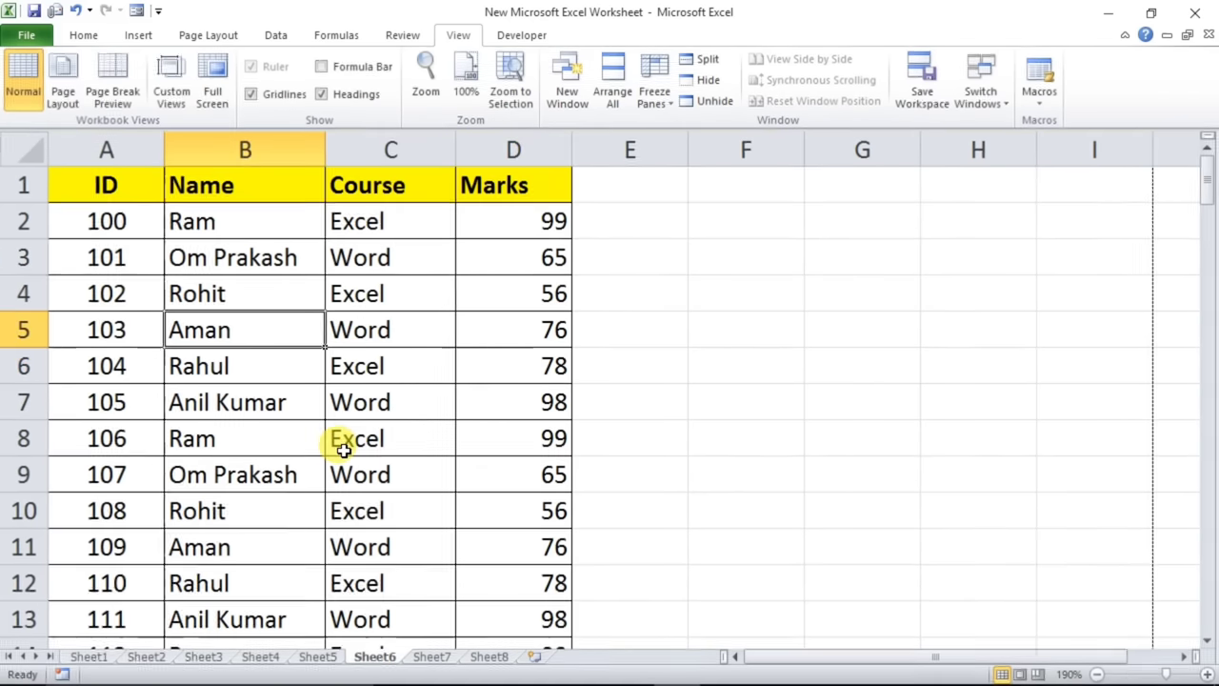
pyautogui.scroll(-2, 341, 448)
pyautogui.scroll(2, 338, 447)
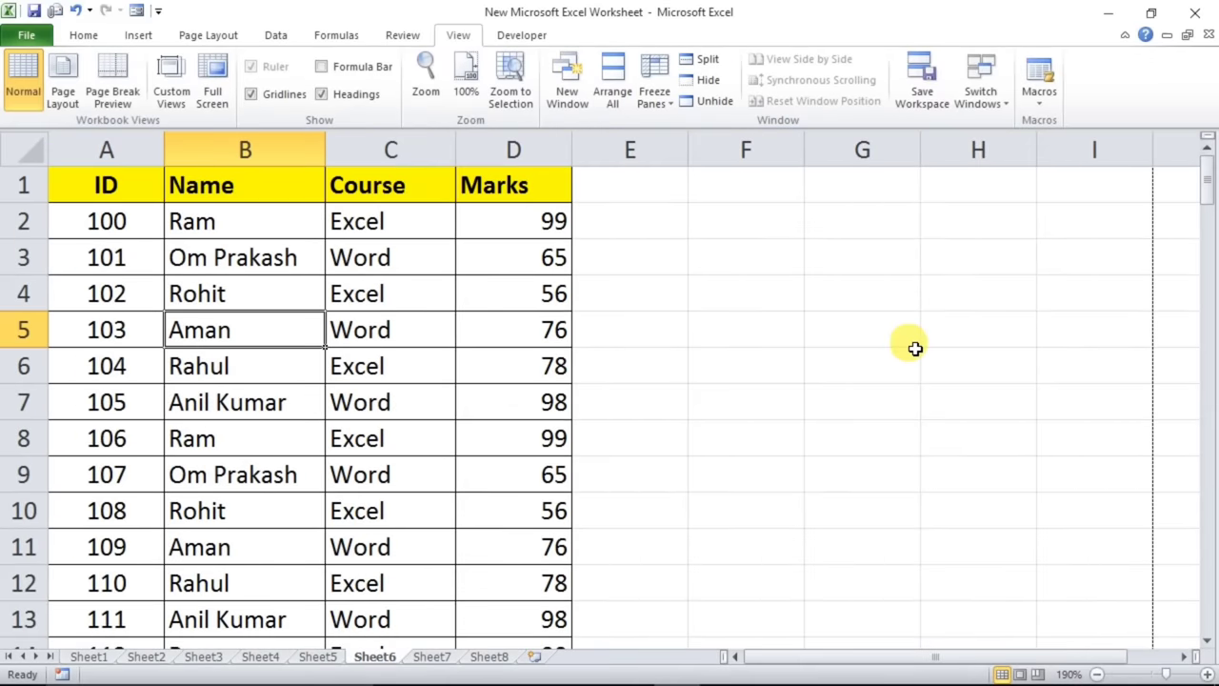
pyautogui.hotkey('ctrl', 'a')
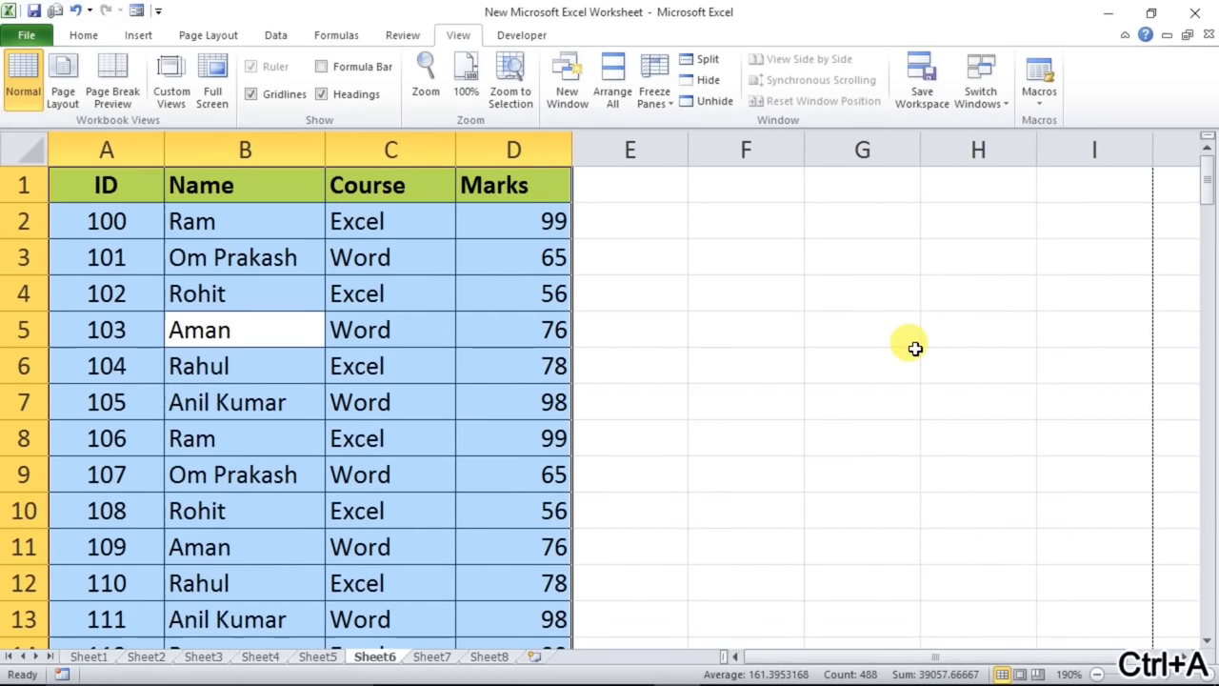
pyautogui.hotkey('ctrl', 't')
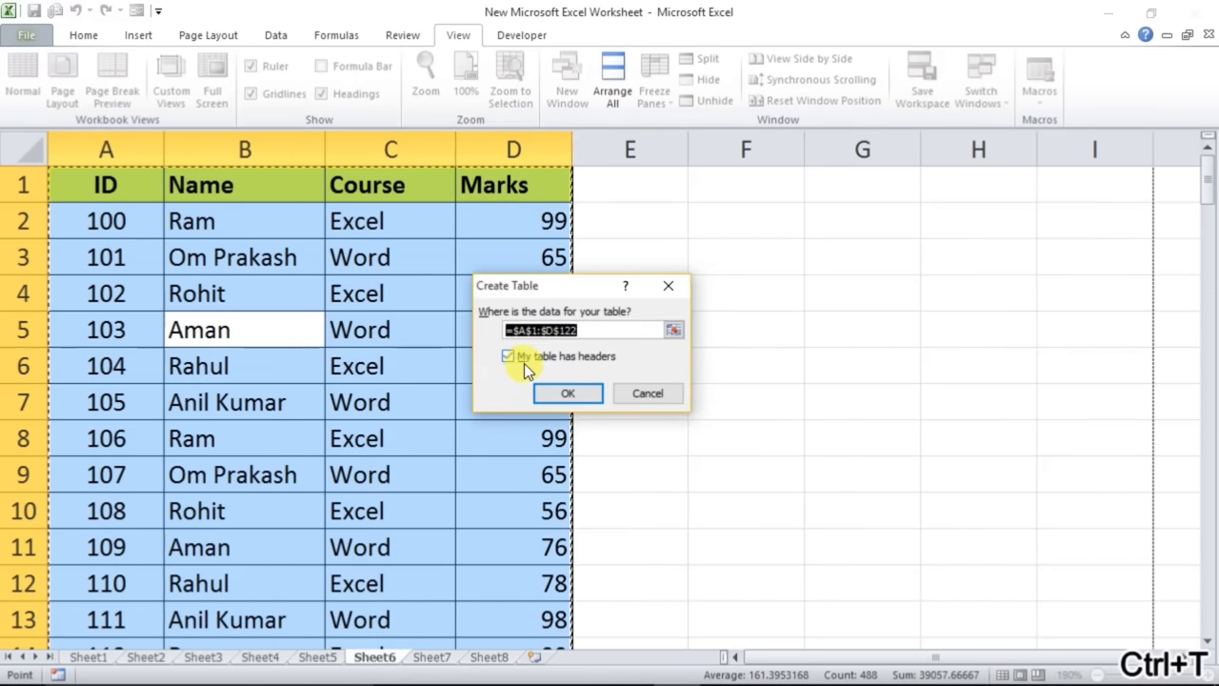
pyautogui.click(564, 396)
pyautogui.click(314, 319)
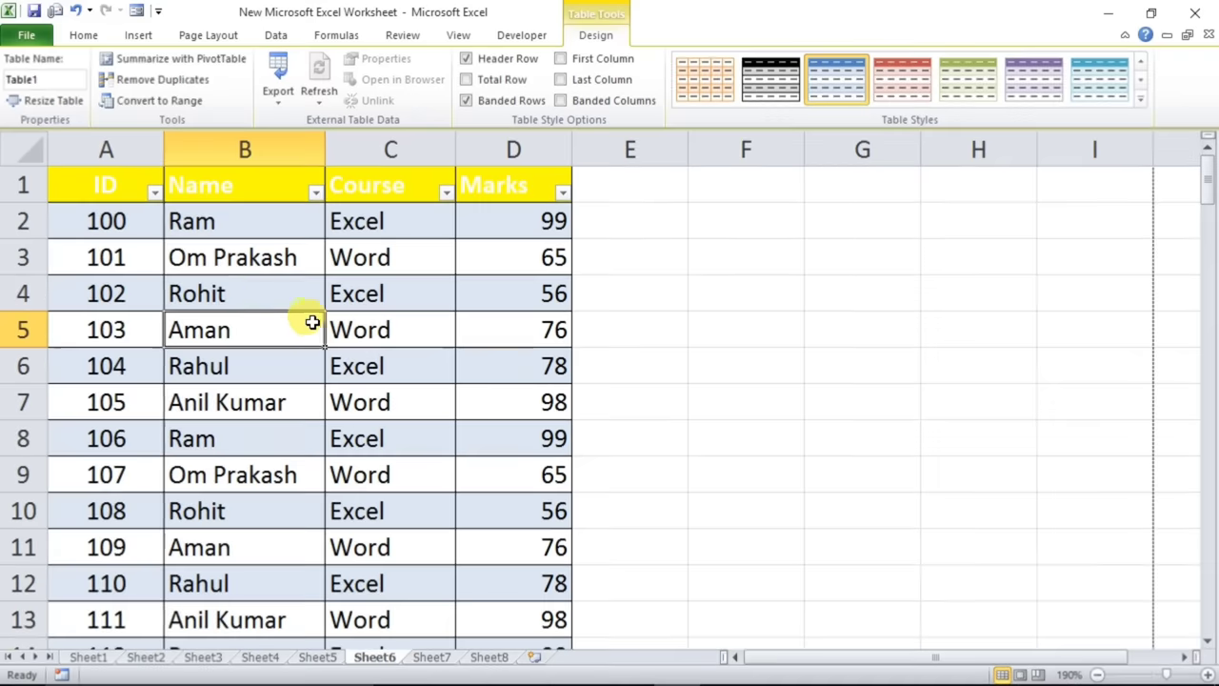
# - Format the table's header cells A1:D1 with a light blue fill and a dark font color
pyautogui.moveTo(109, 185); pyautogui.dragTo(499, 190)
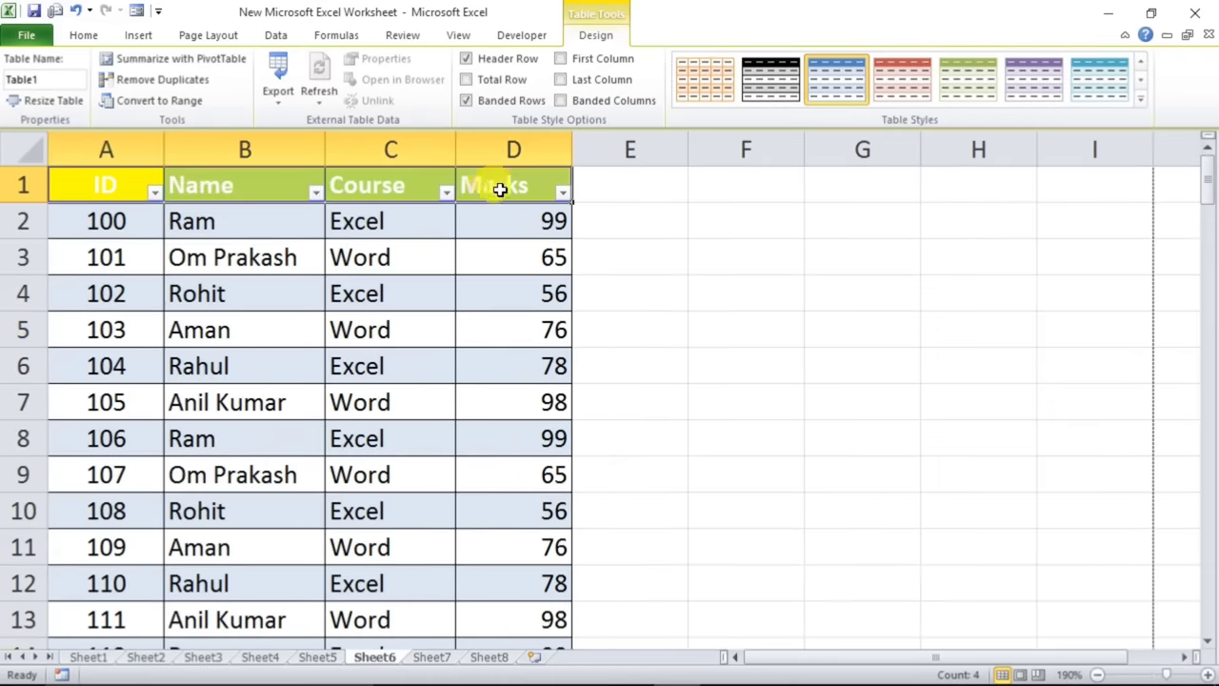
pyautogui.click(95, 34)
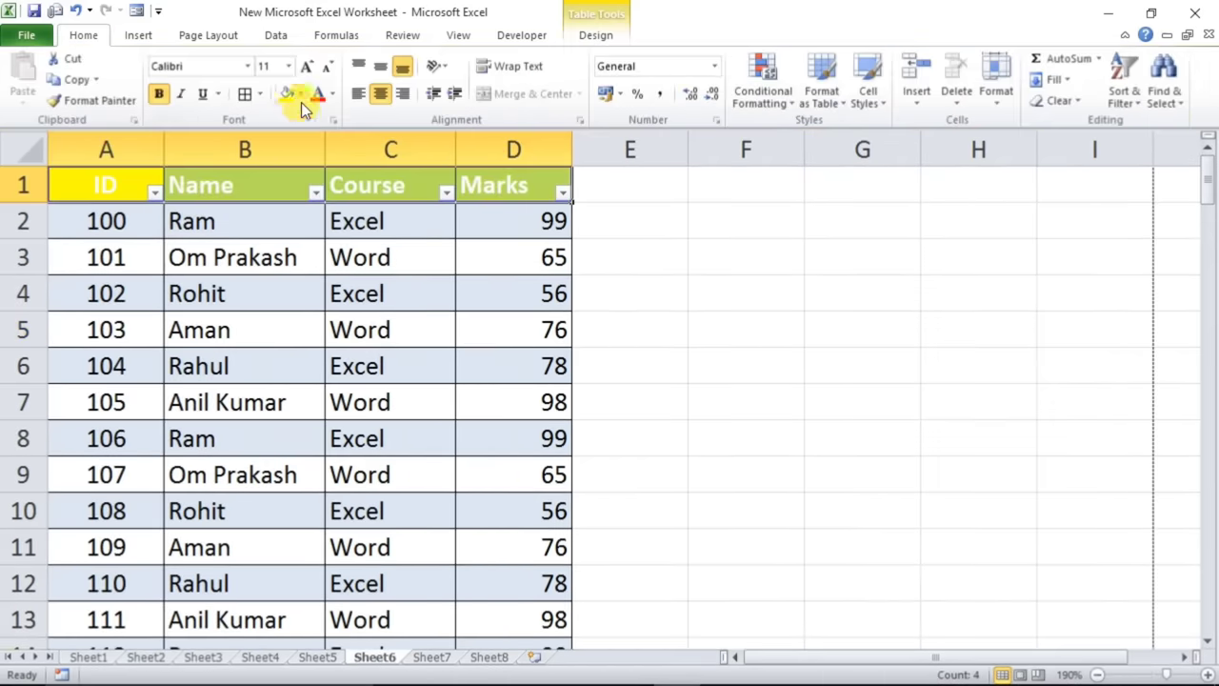
pyautogui.click(300, 94)
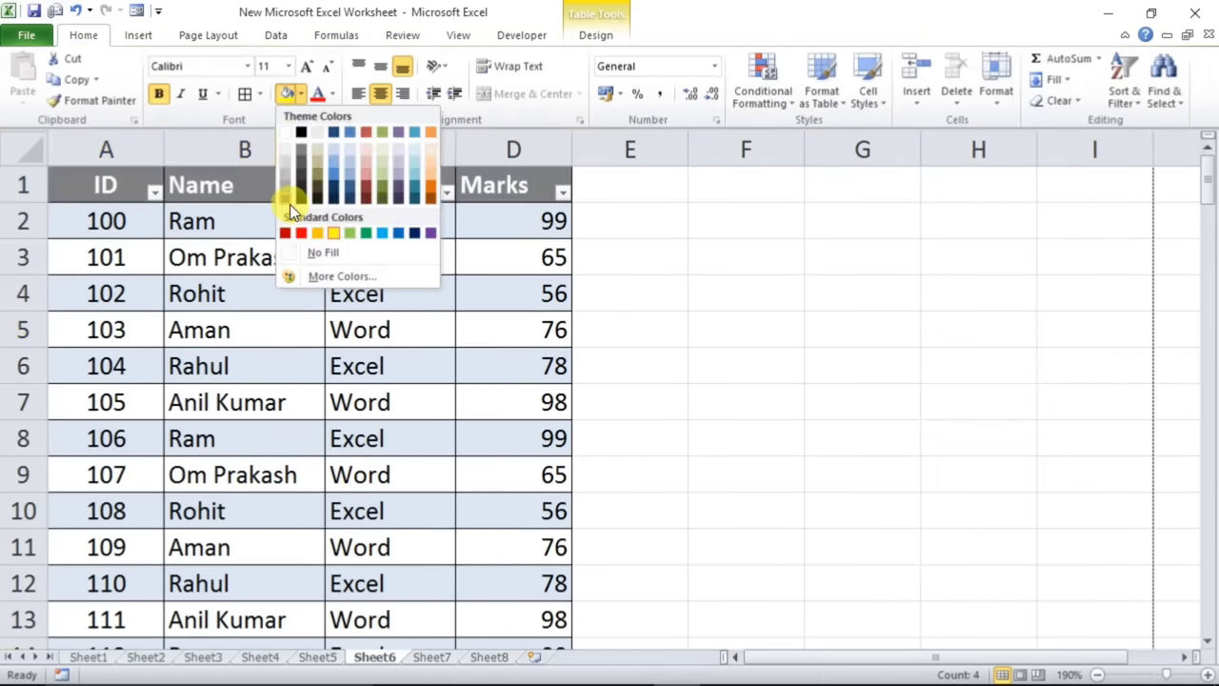
pyautogui.click(331, 153)
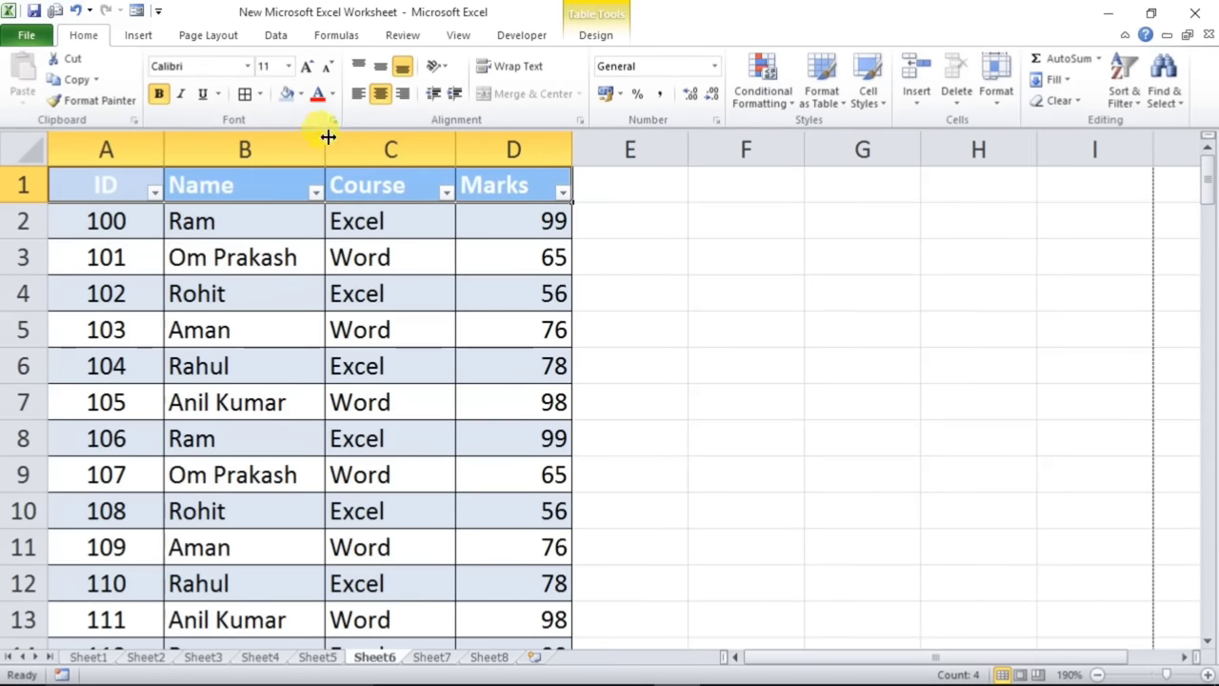
pyautogui.click(332, 97)
pyautogui.click(333, 162)
pyautogui.click(327, 360)
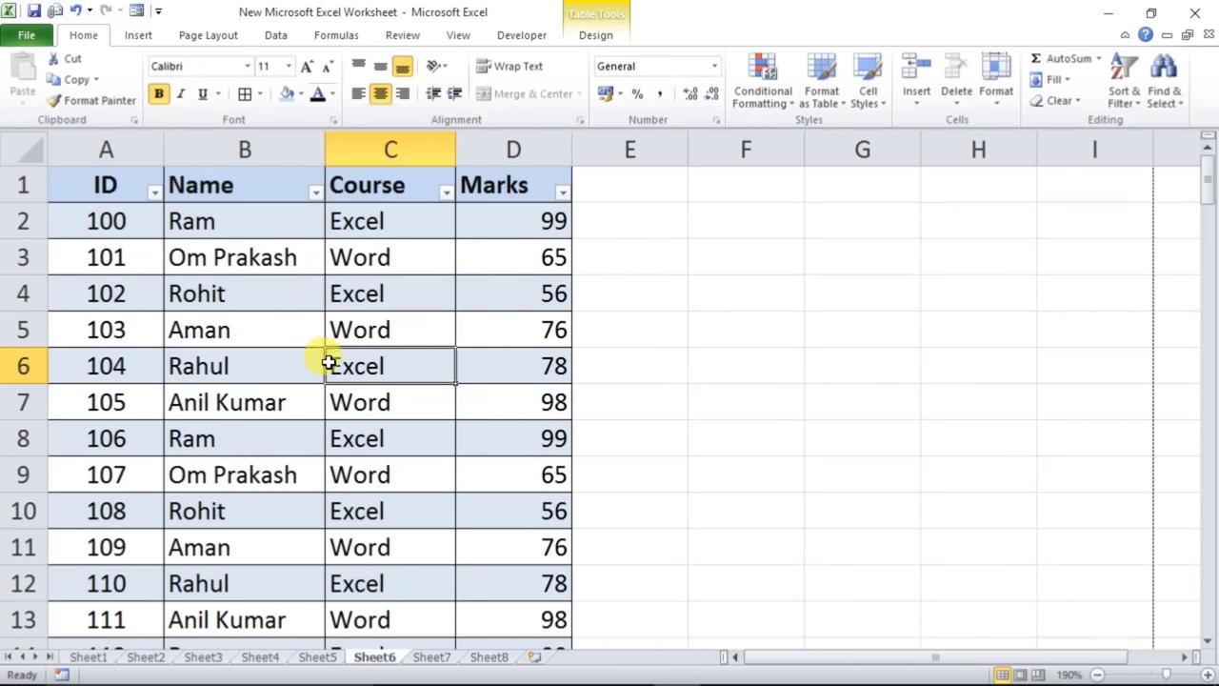
# - Look through the table records on Sheet6 and check how the ID, Name, Course and Marks headers behave while scrolling
pyautogui.moveTo(107, 168); pyautogui.dragTo(505, 171)
pyautogui.click(444, 296)
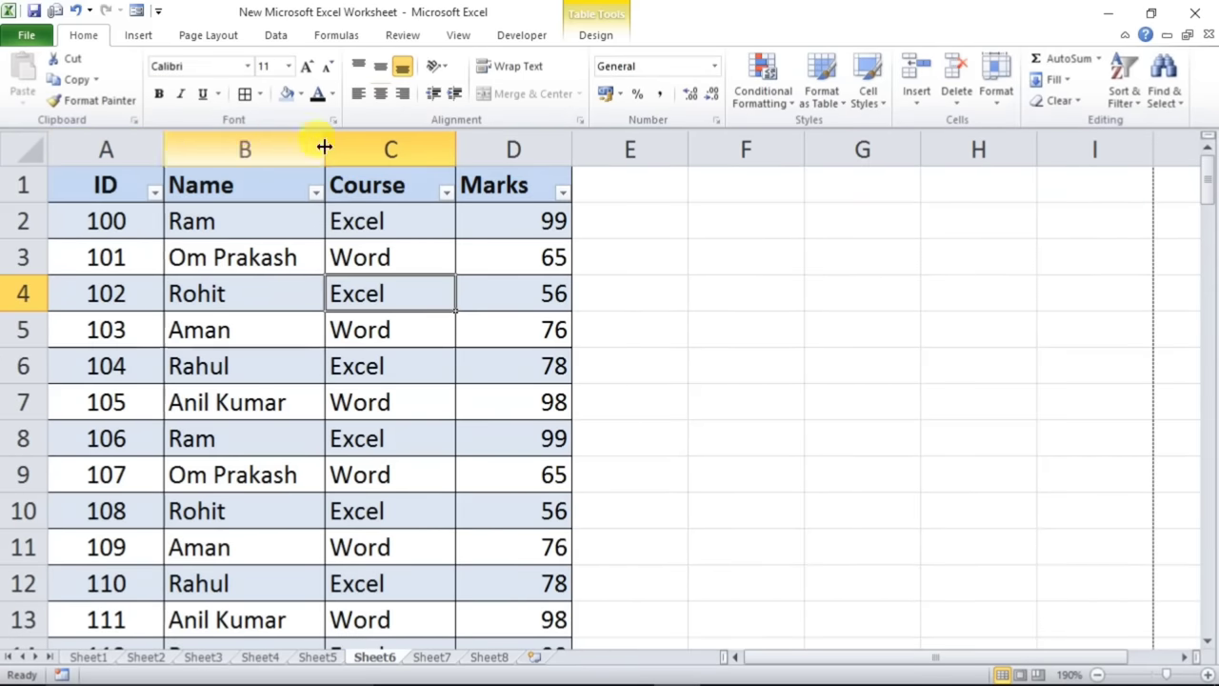
pyautogui.click(348, 370)
pyautogui.scroll(-1, 343, 376)
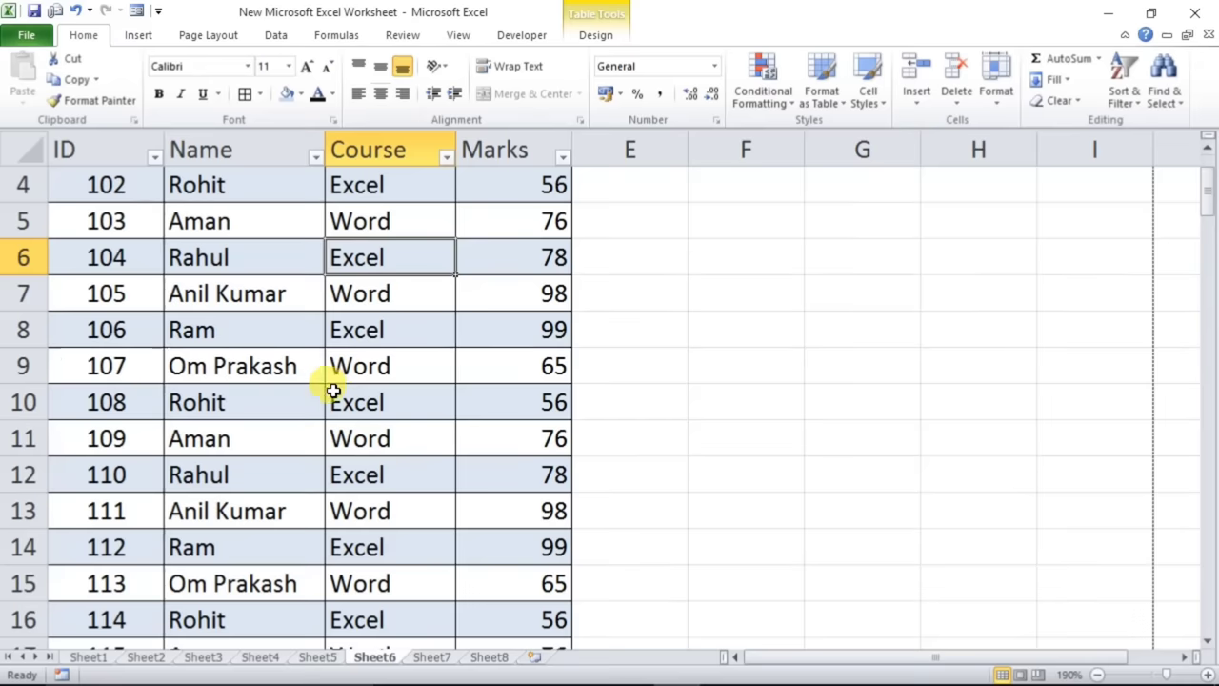
pyautogui.click(330, 389)
pyautogui.scroll(-1, 314, 381)
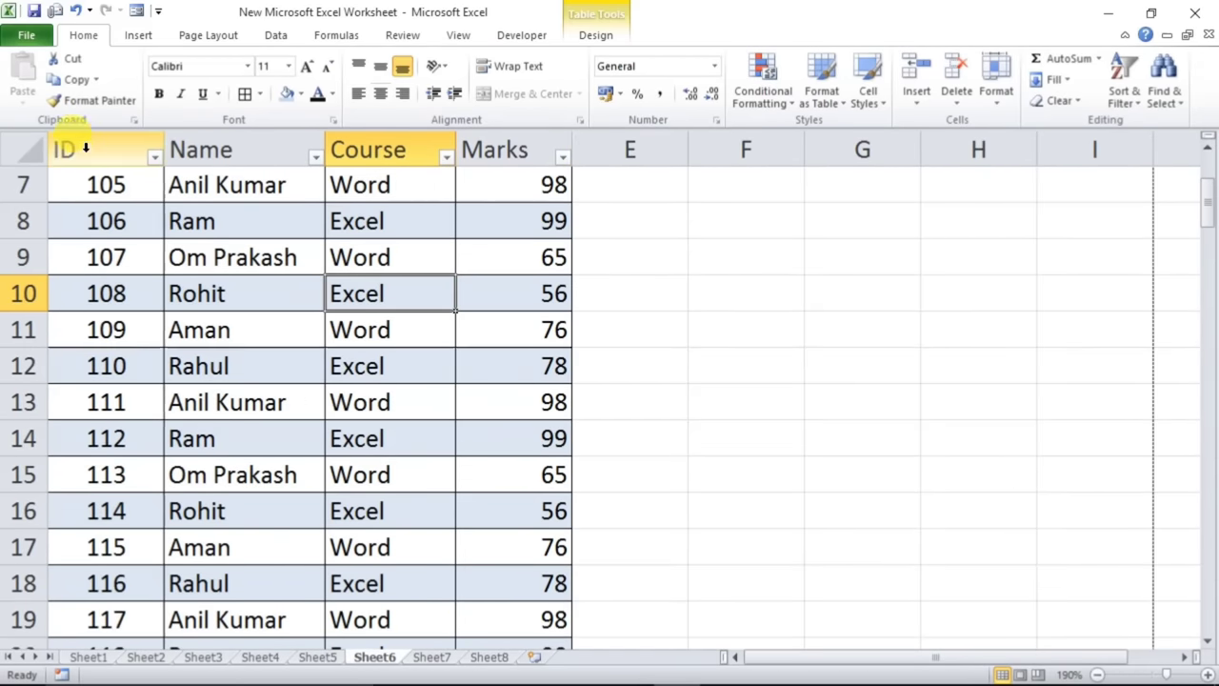
pyautogui.scroll(-6, 285, 362)
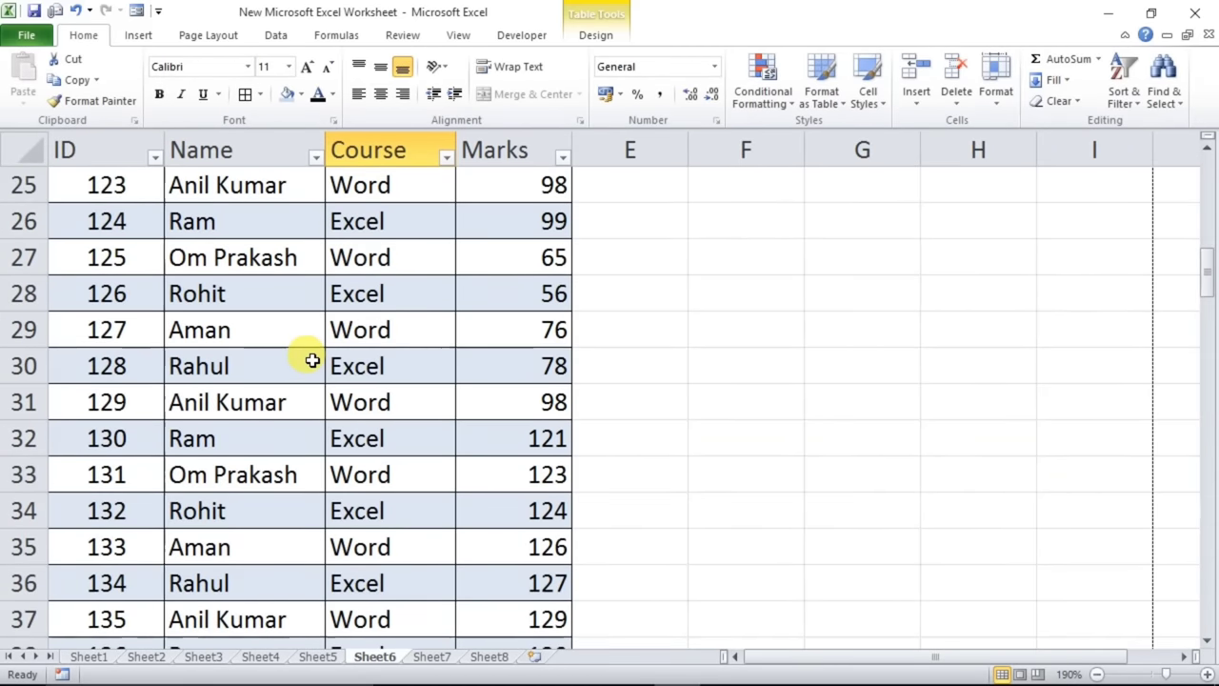
pyautogui.scroll(7, 304, 357)
pyautogui.scroll(1, 295, 343)
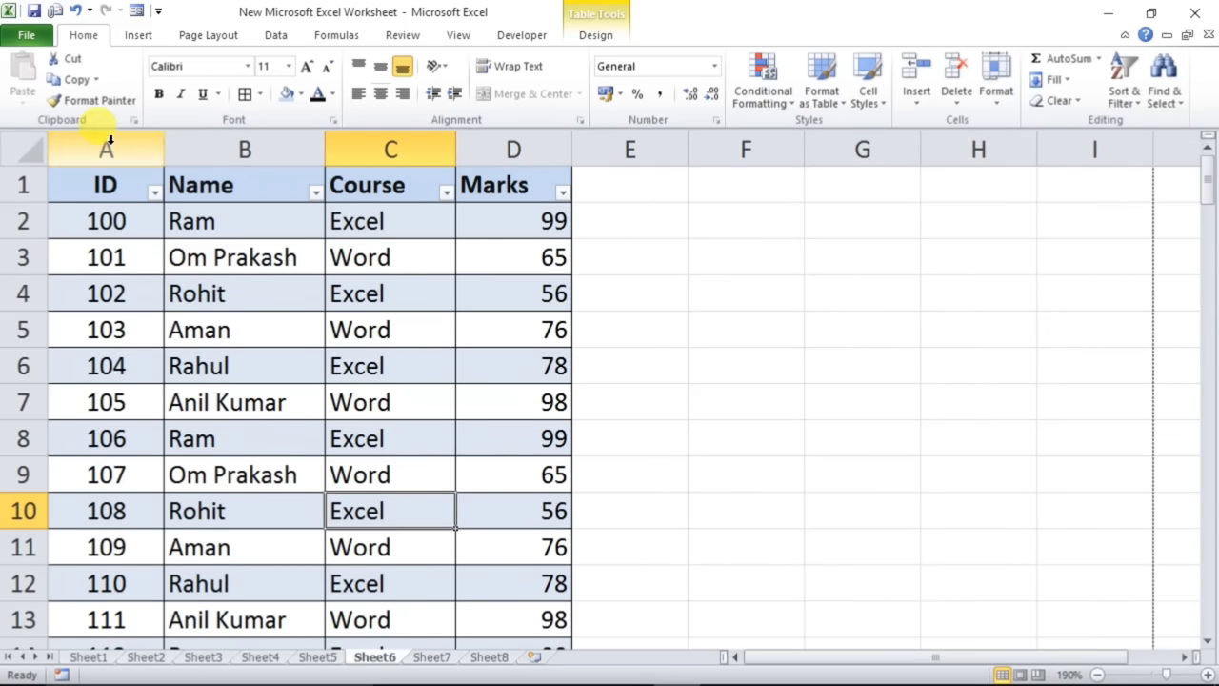
pyautogui.scroll(-1, 110, 141)
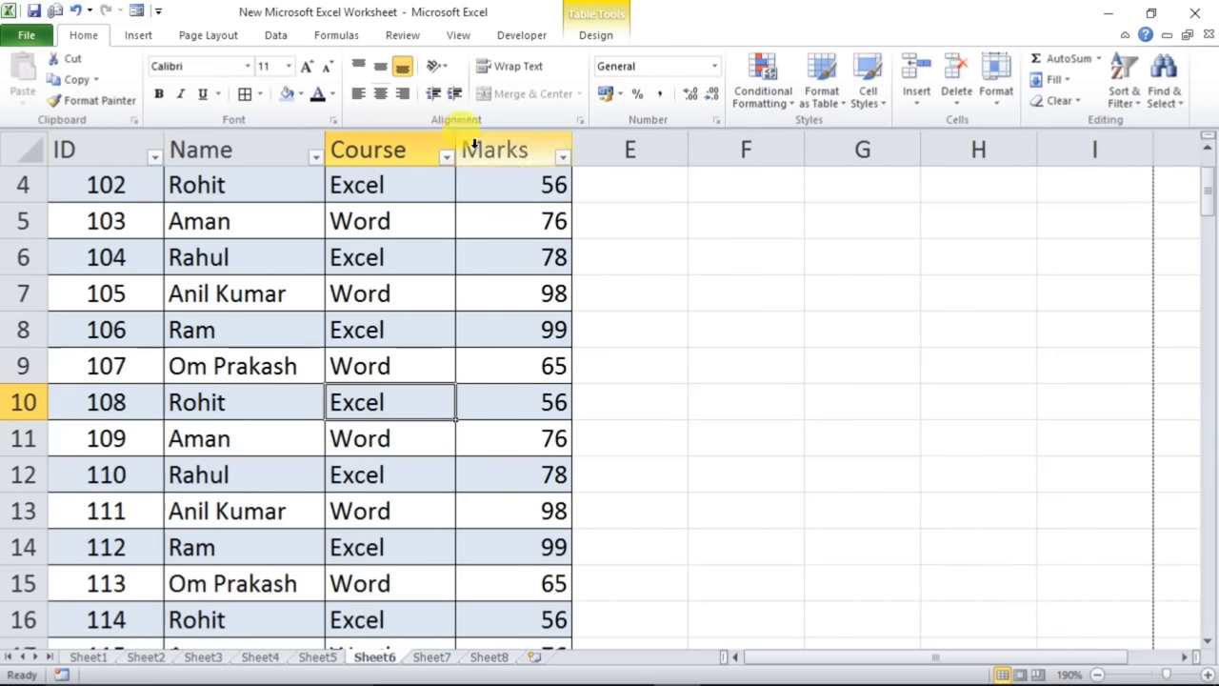
pyautogui.scroll(-9, 292, 311)
pyautogui.scroll(2, 294, 288)
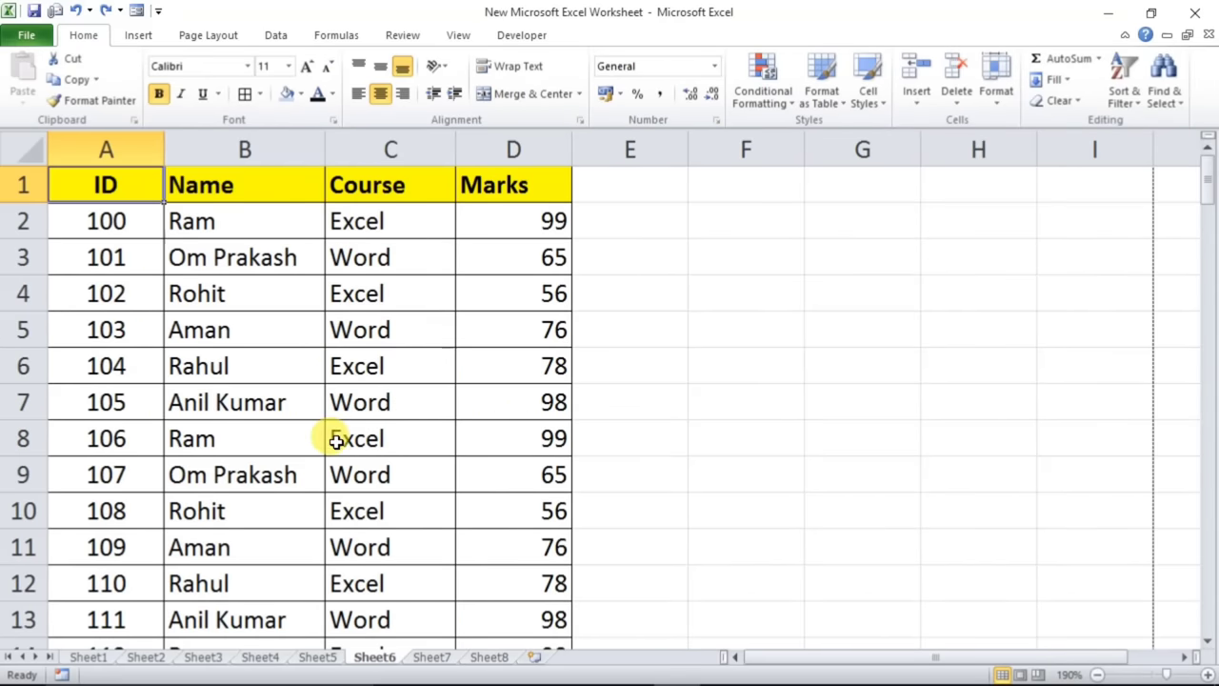
# - Split the Sheet6 window near the Total row with a single horizontal divider just below row 123, removing the vertical divider
pyautogui.scroll(-15, 335, 440)
pyautogui.scroll(-17, 337, 436)
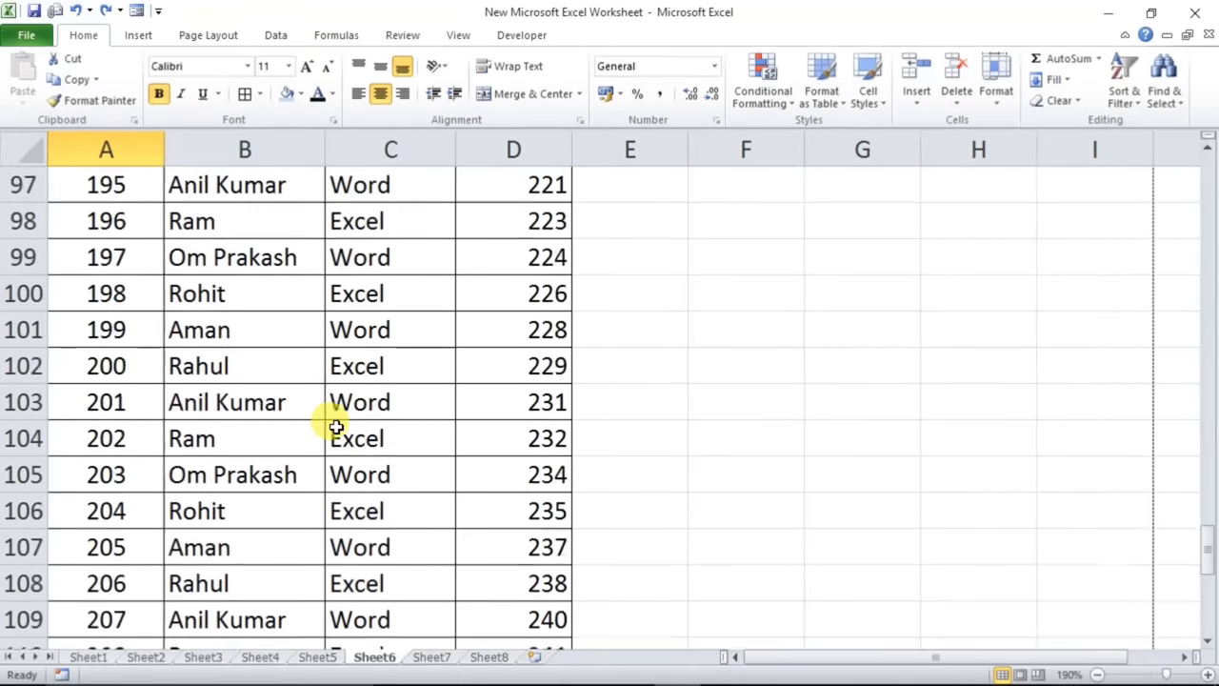
pyautogui.scroll(-7, 335, 428)
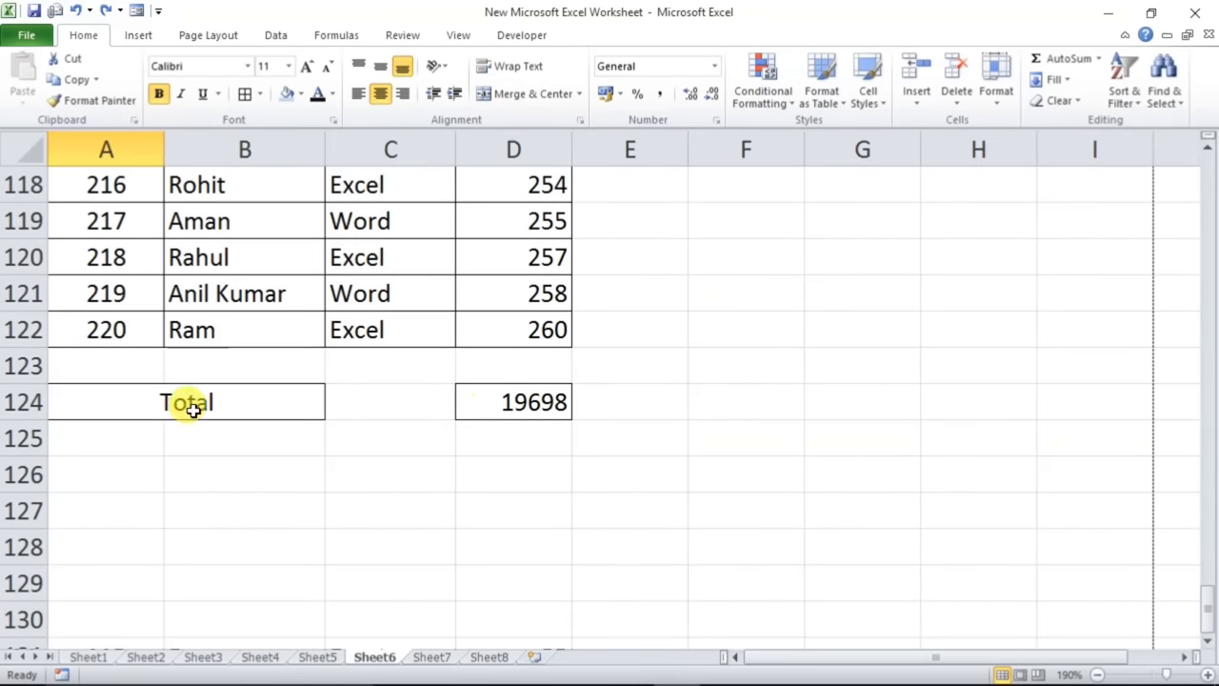
pyautogui.scroll(2, 134, 416)
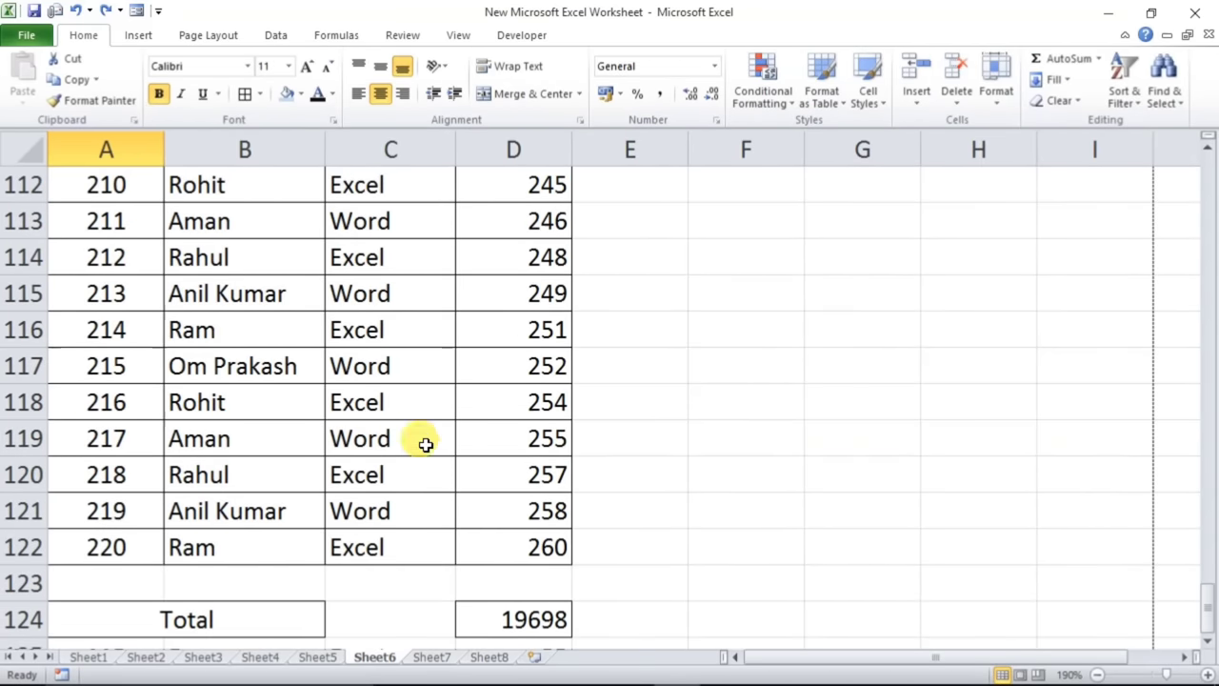
pyautogui.scroll(1, 428, 384)
pyautogui.scroll(-1, 426, 385)
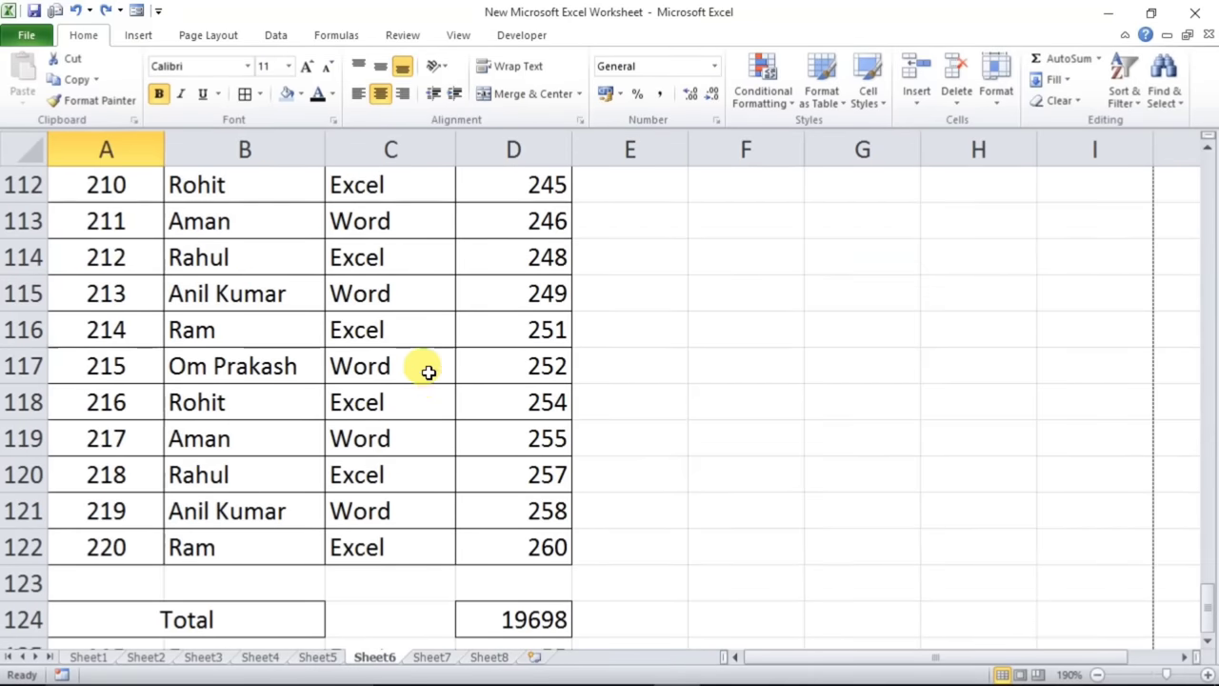
pyautogui.click(455, 38)
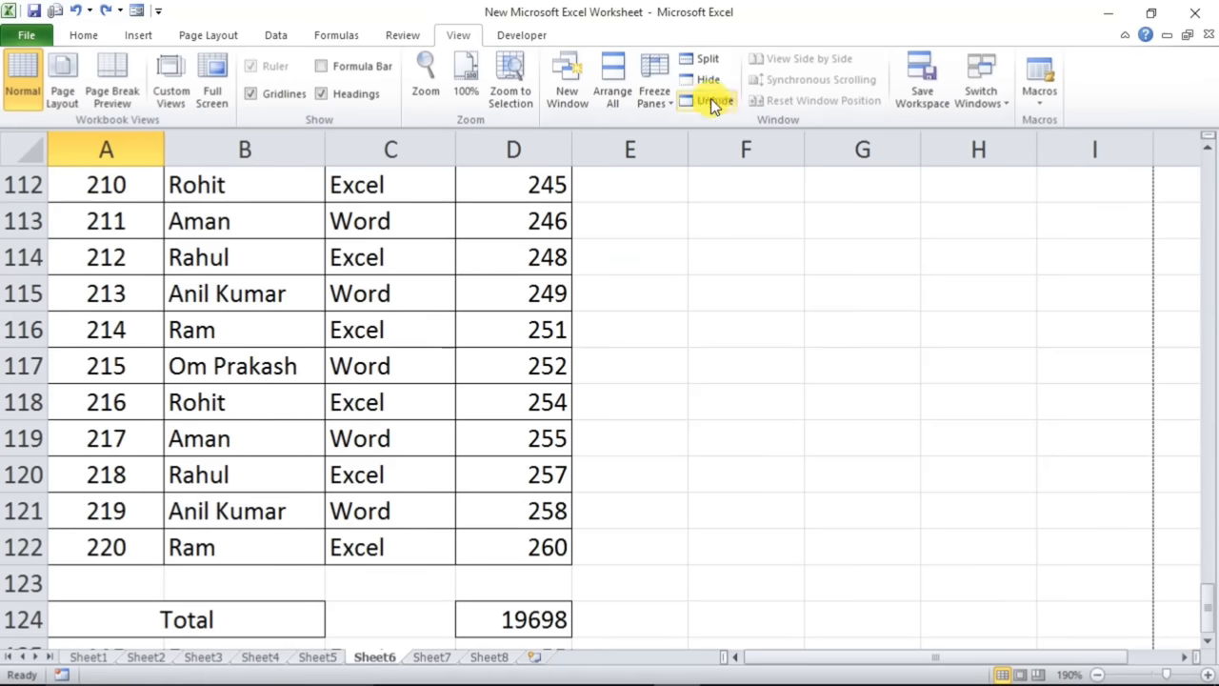
pyautogui.click(703, 60)
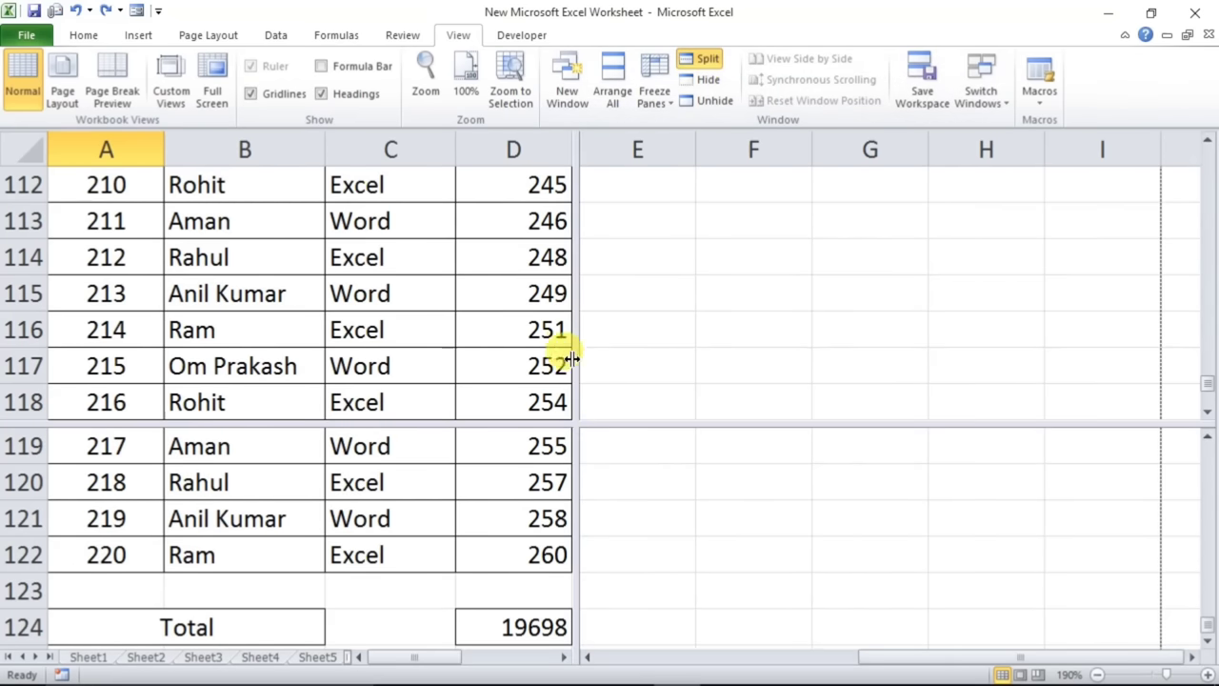
pyautogui.moveTo(571, 358); pyautogui.dragTo(1172, 365)
pyautogui.moveTo(560, 426); pyautogui.dragTo(543, 604)
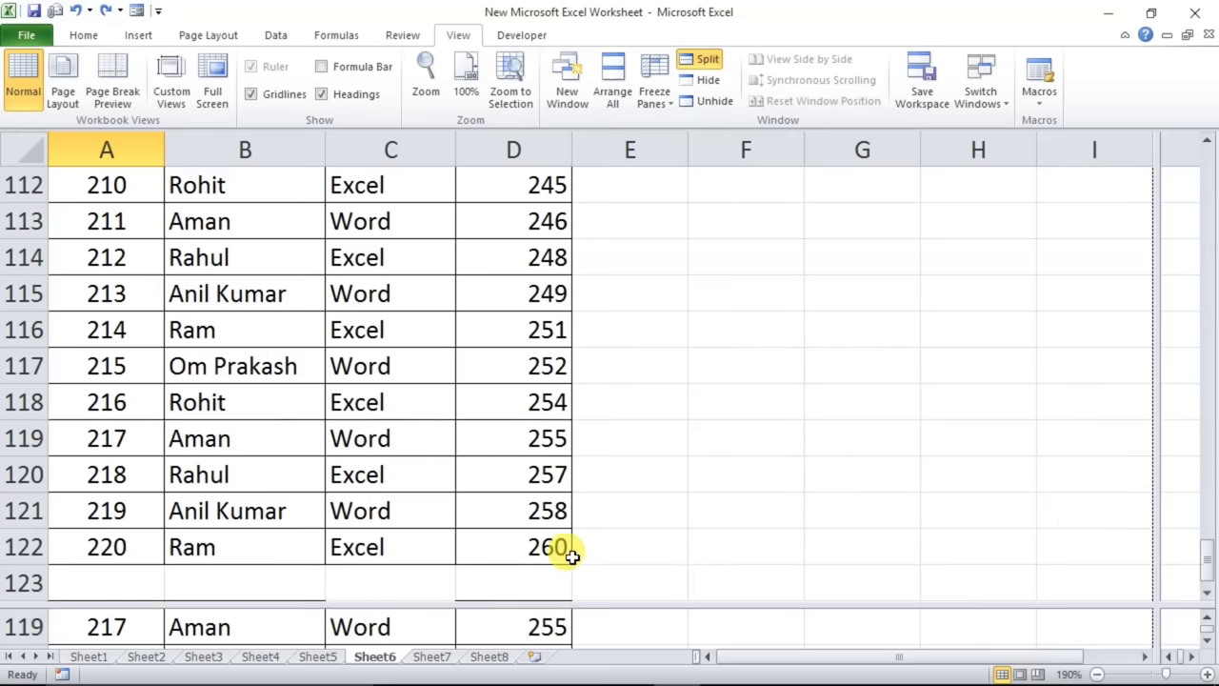
pyautogui.click(548, 626)
pyautogui.moveTo(1158, 464); pyautogui.dragTo(1202, 471)
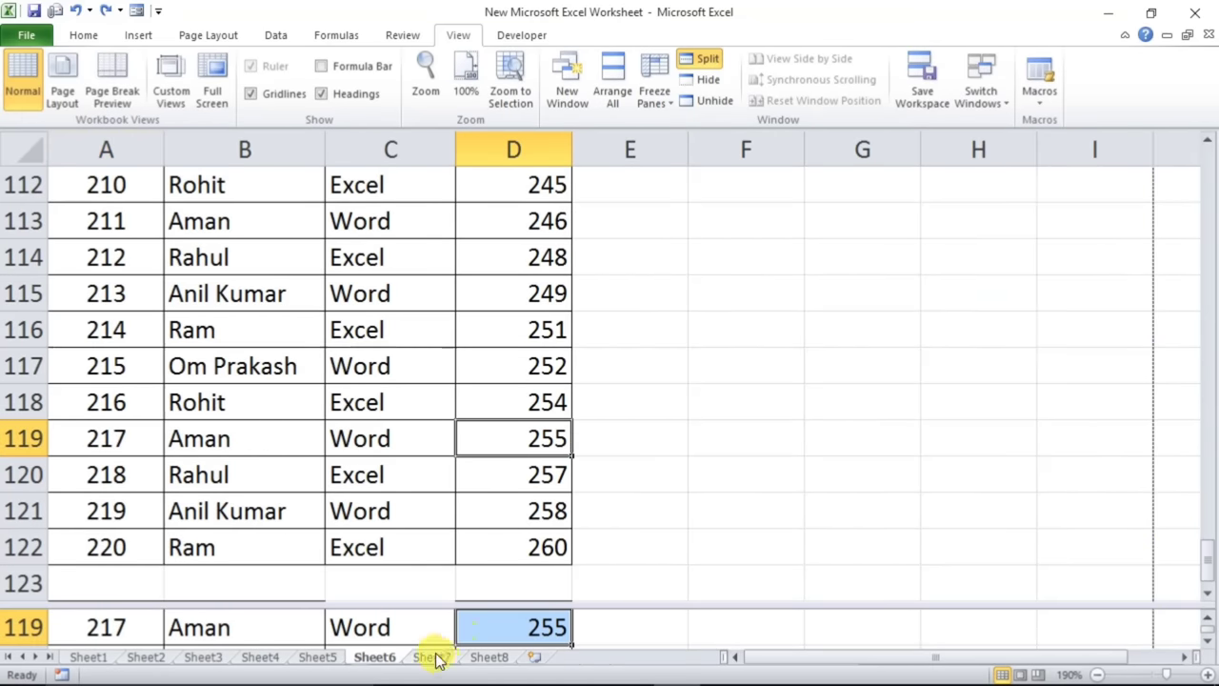
# - Bring the Total row 124 into view in the small lower pane of the split window
pyautogui.click(291, 626)
pyautogui.scroll(-2, 292, 626)
pyautogui.scroll(2, 294, 628)
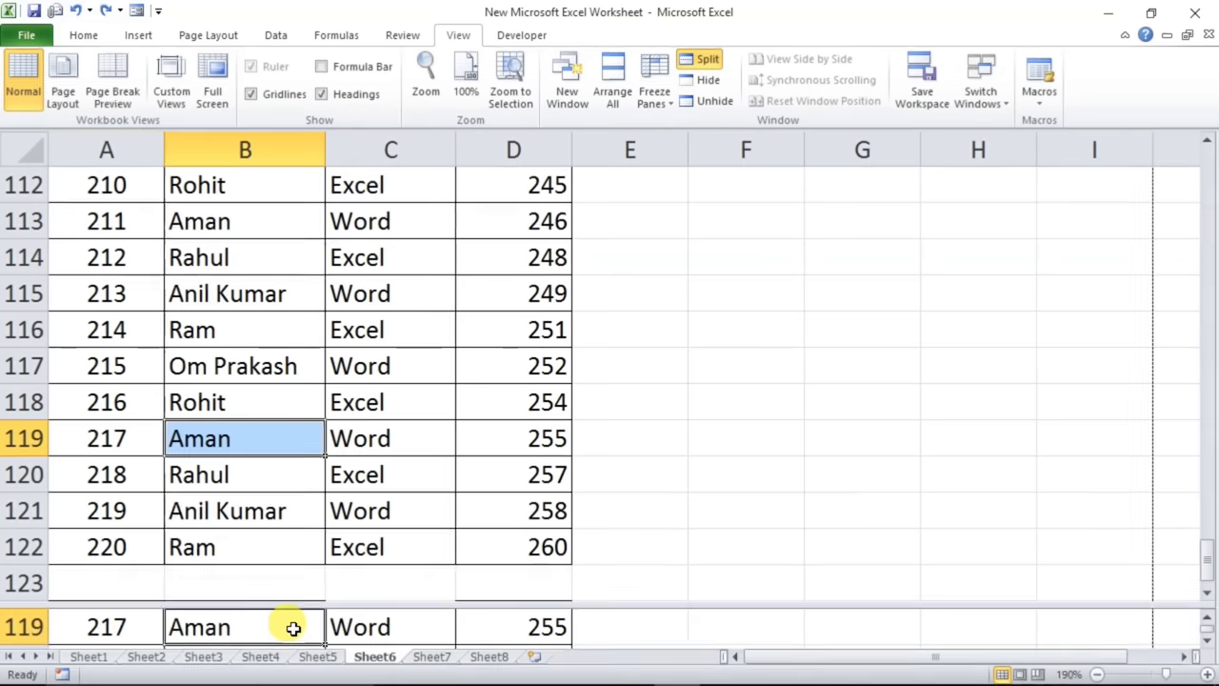
pyautogui.scroll(-2, 296, 628)
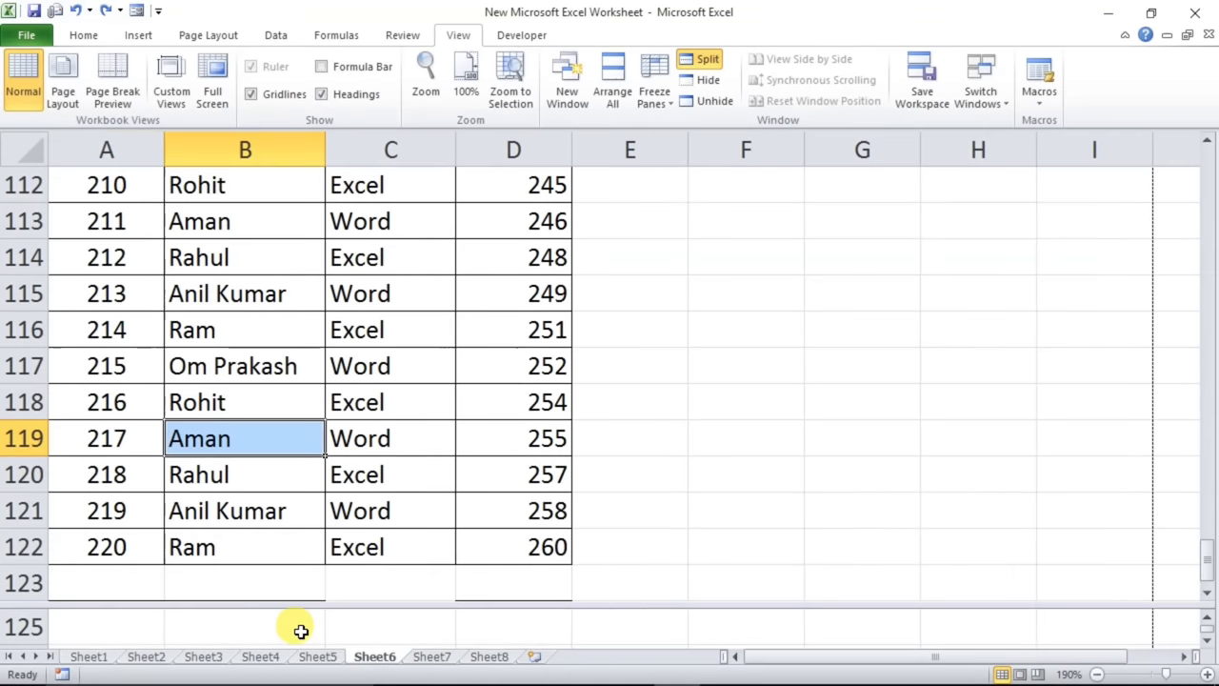
pyautogui.scroll(-2, 353, 538)
pyautogui.click(350, 515)
pyautogui.scroll(-1, 343, 510)
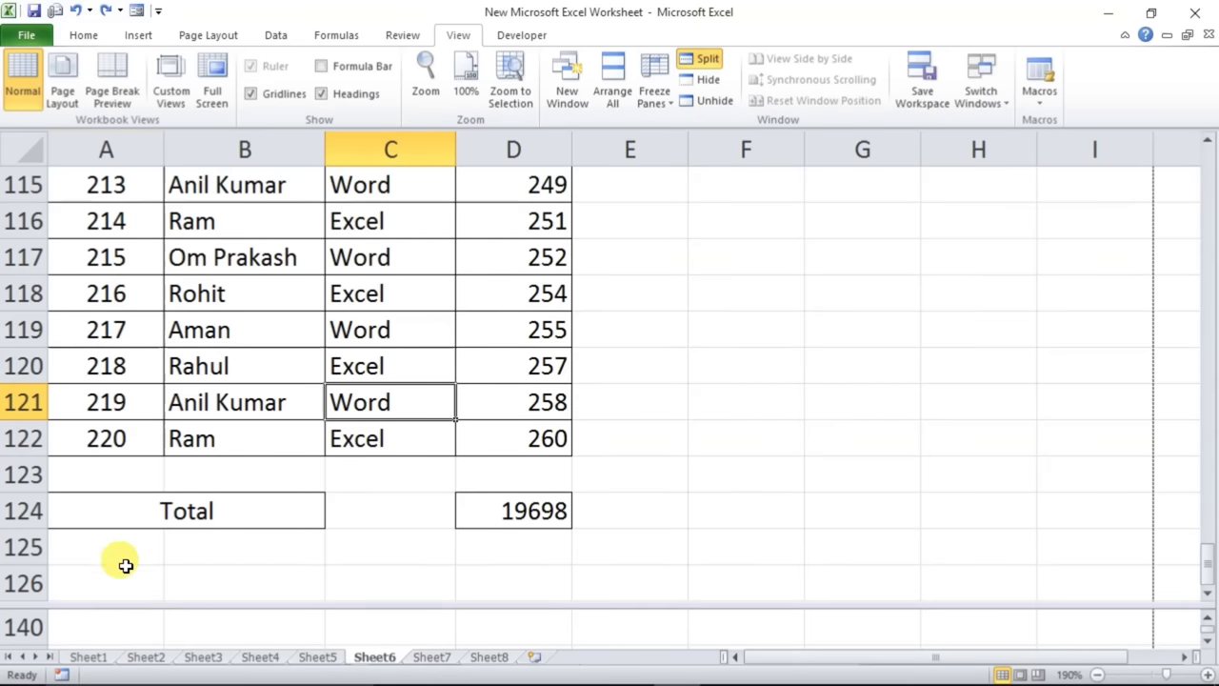
pyautogui.click(147, 634)
pyautogui.scroll(1, 148, 631)
pyautogui.scroll(2, 148, 631)
pyautogui.scroll(1, 150, 626)
pyautogui.scroll(-1, 365, 626)
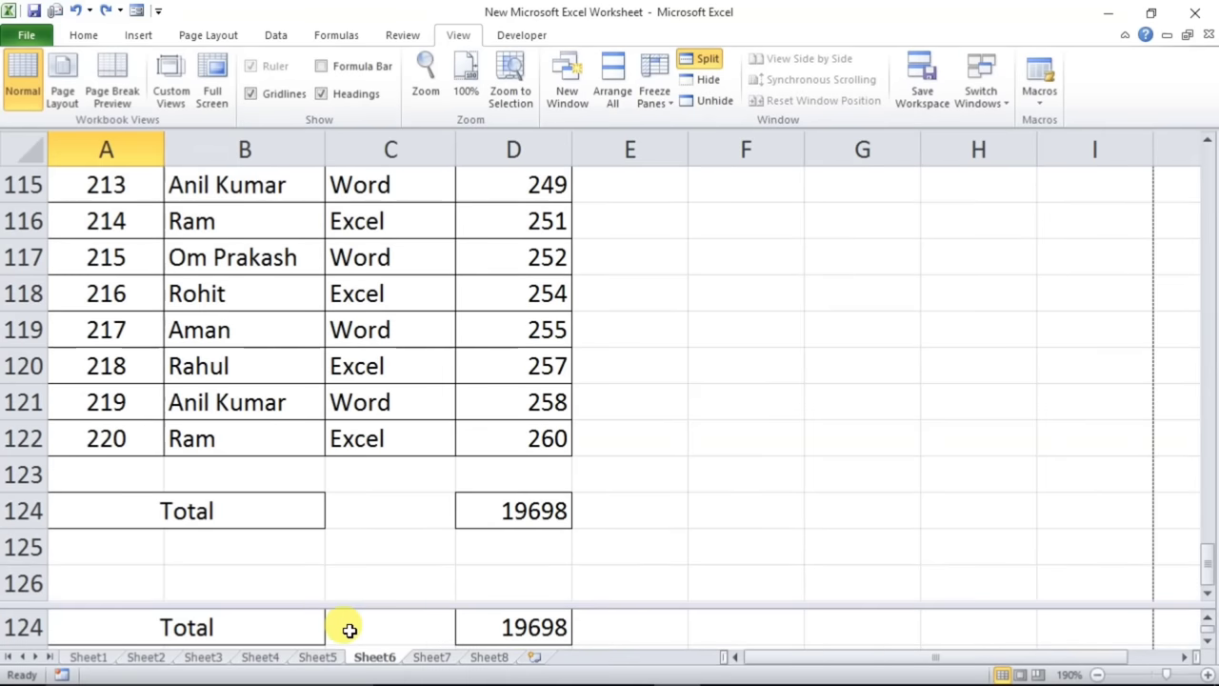
# - Look through the records in the upper pane alongside the Total row, and remove the window split
pyautogui.click(623, 357)
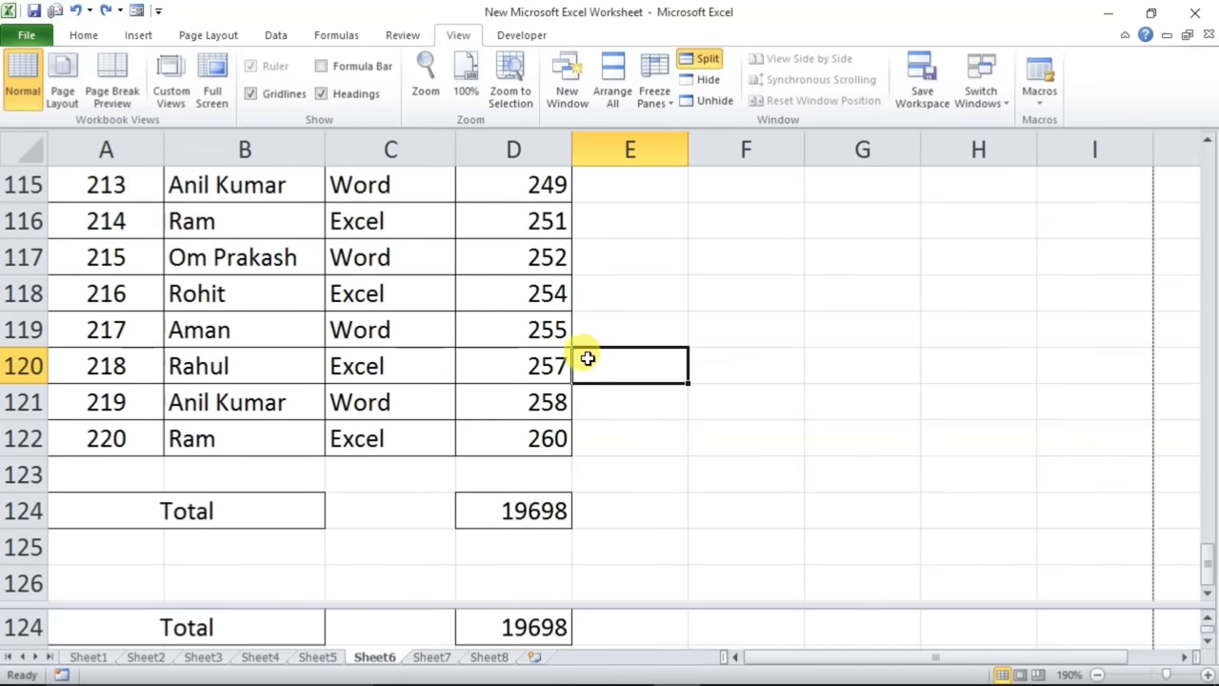
pyautogui.scroll(9, 544, 365)
pyautogui.scroll(11, 546, 368)
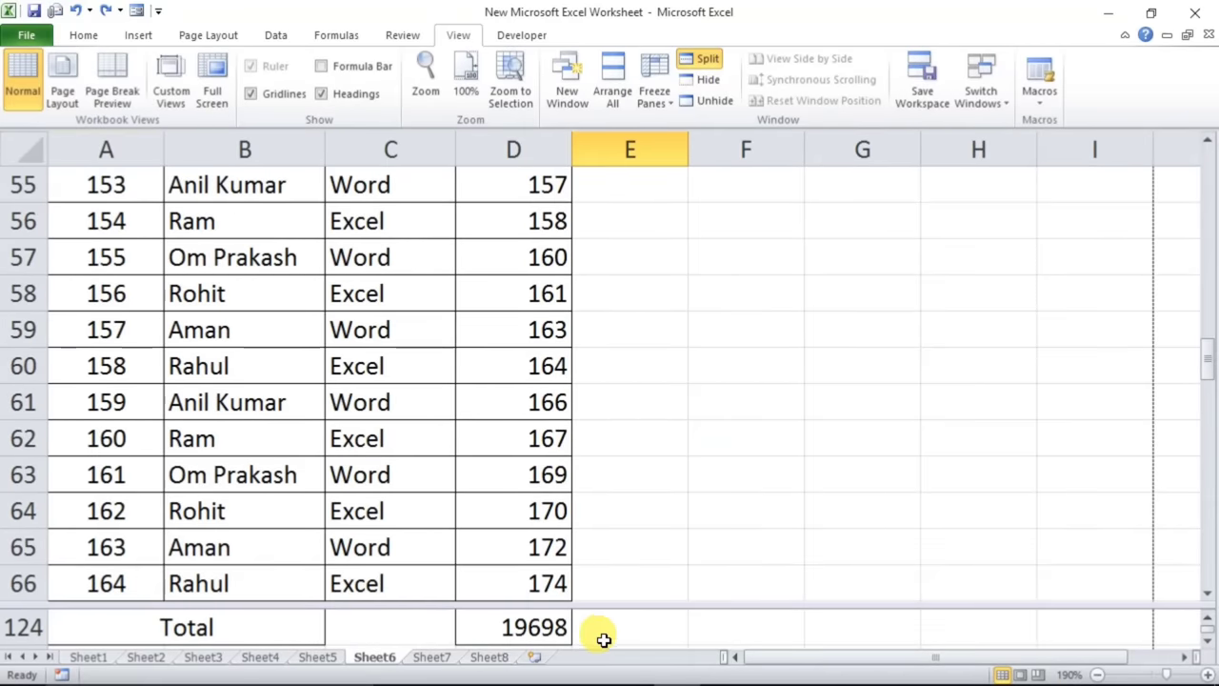
pyautogui.scroll(8, 492, 503)
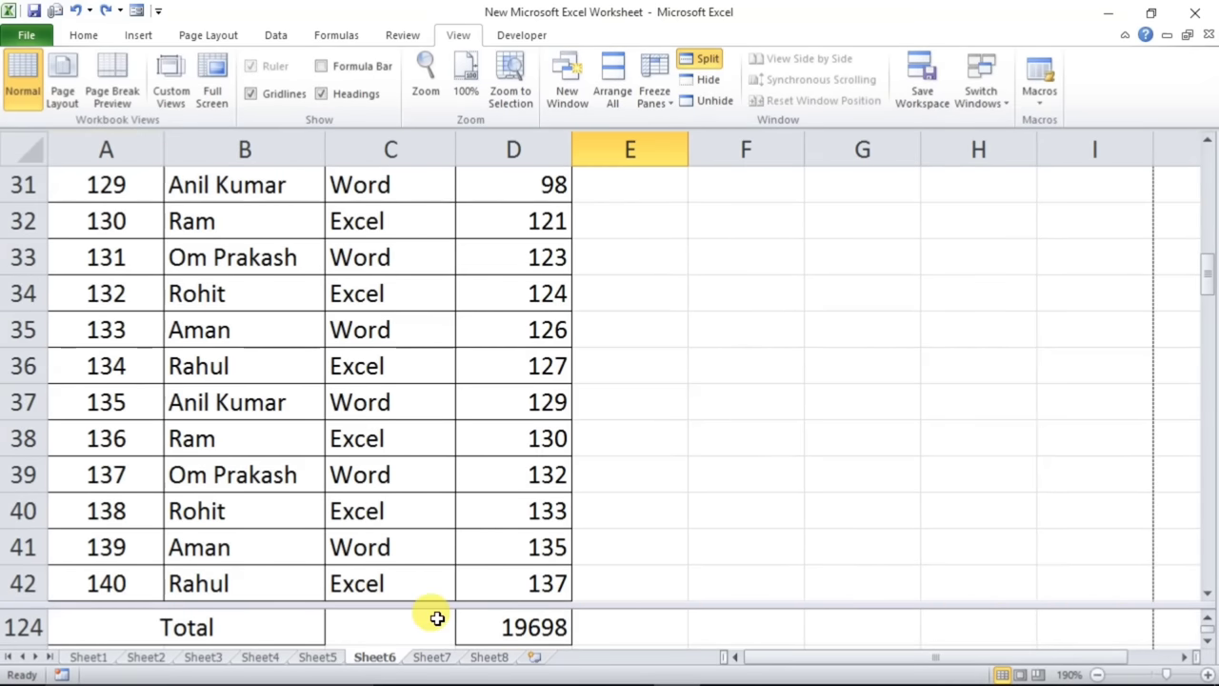
pyautogui.click(698, 59)
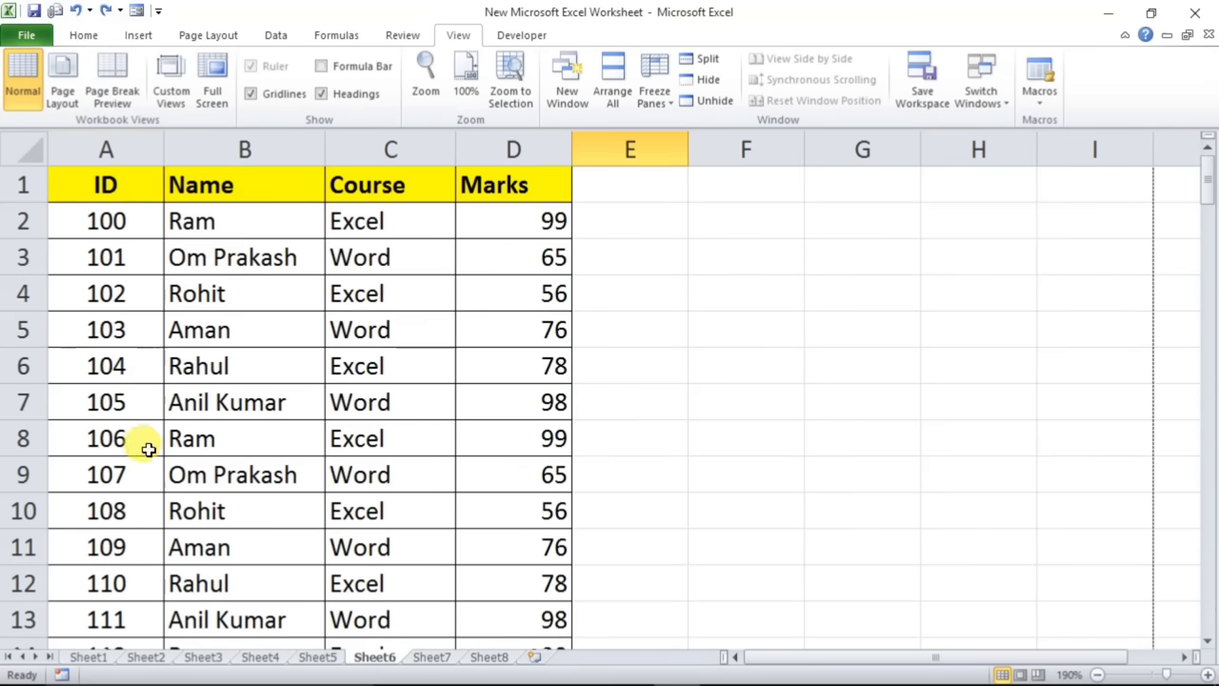
# - Preview the Sheet6 printout and check whether the ID, Name, Course and Marks headers appear on pages 1 to 3
pyautogui.click(315, 409)
pyautogui.scroll(-2, 315, 412)
pyautogui.scroll(2, 315, 412)
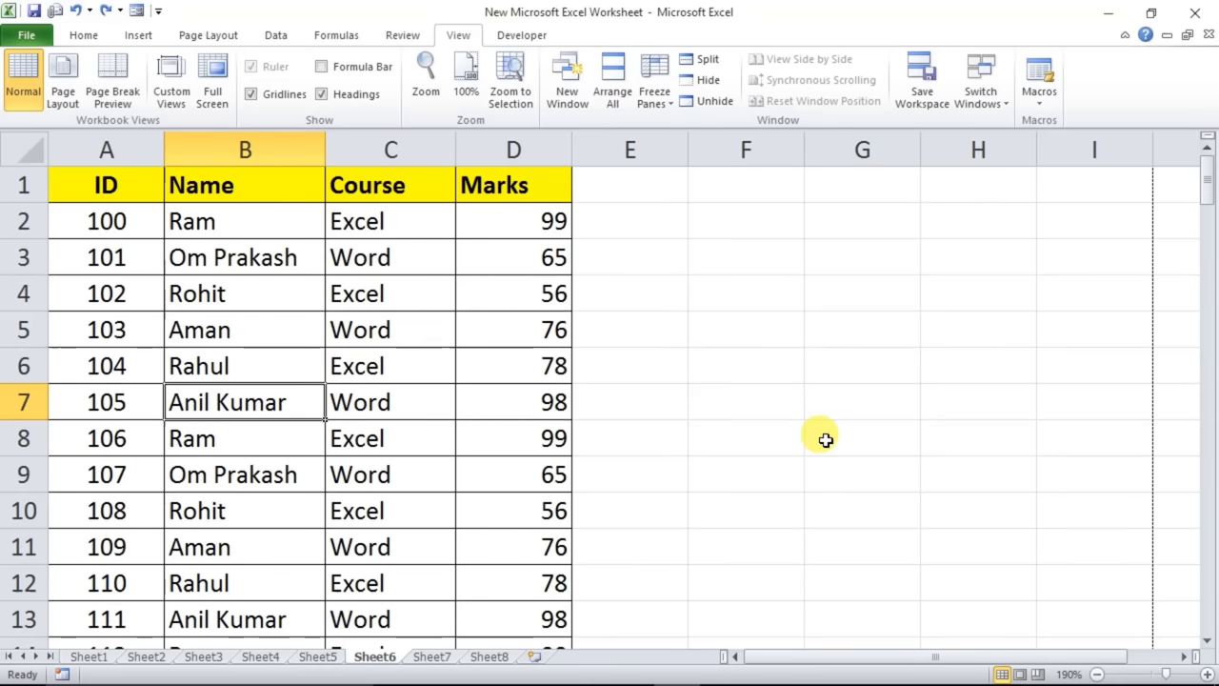
pyautogui.hotkey('ctrl', 'p')
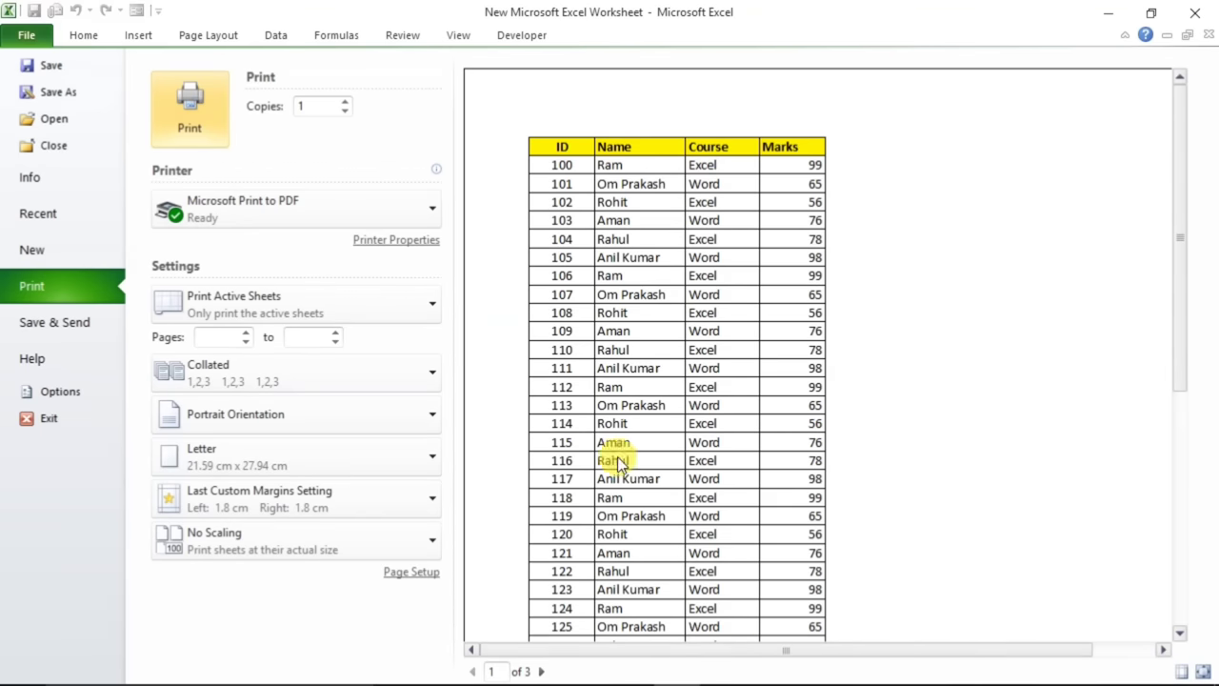
pyautogui.click(541, 672)
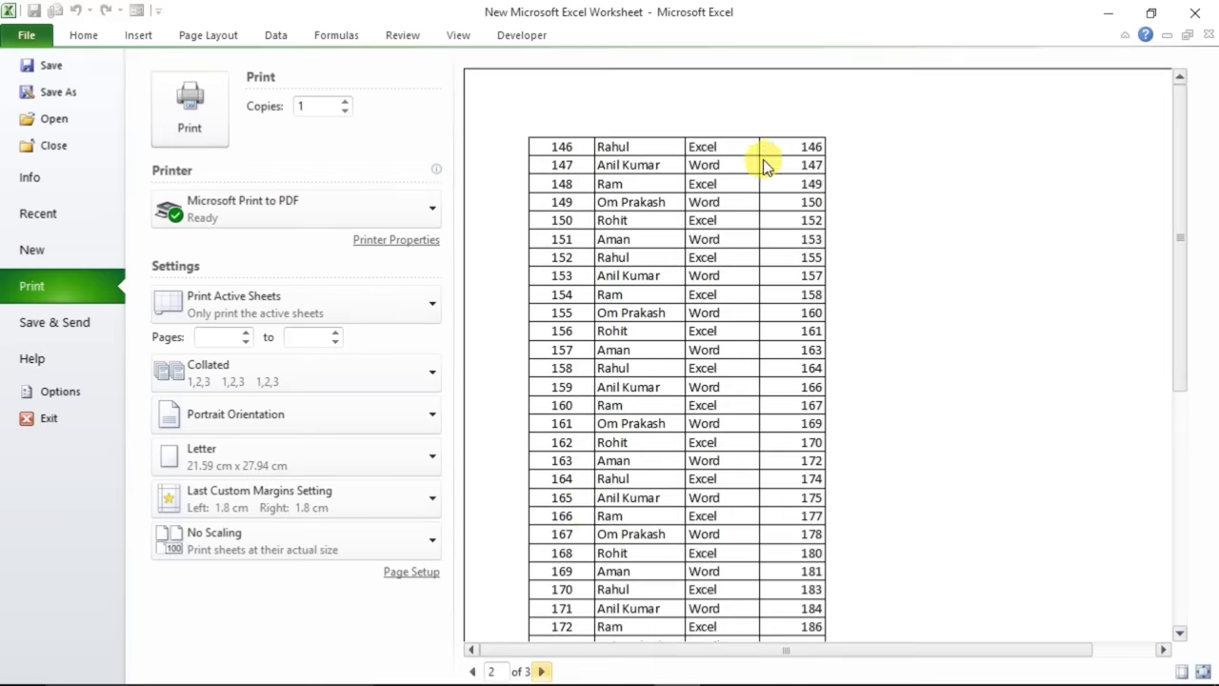
pyautogui.click(541, 671)
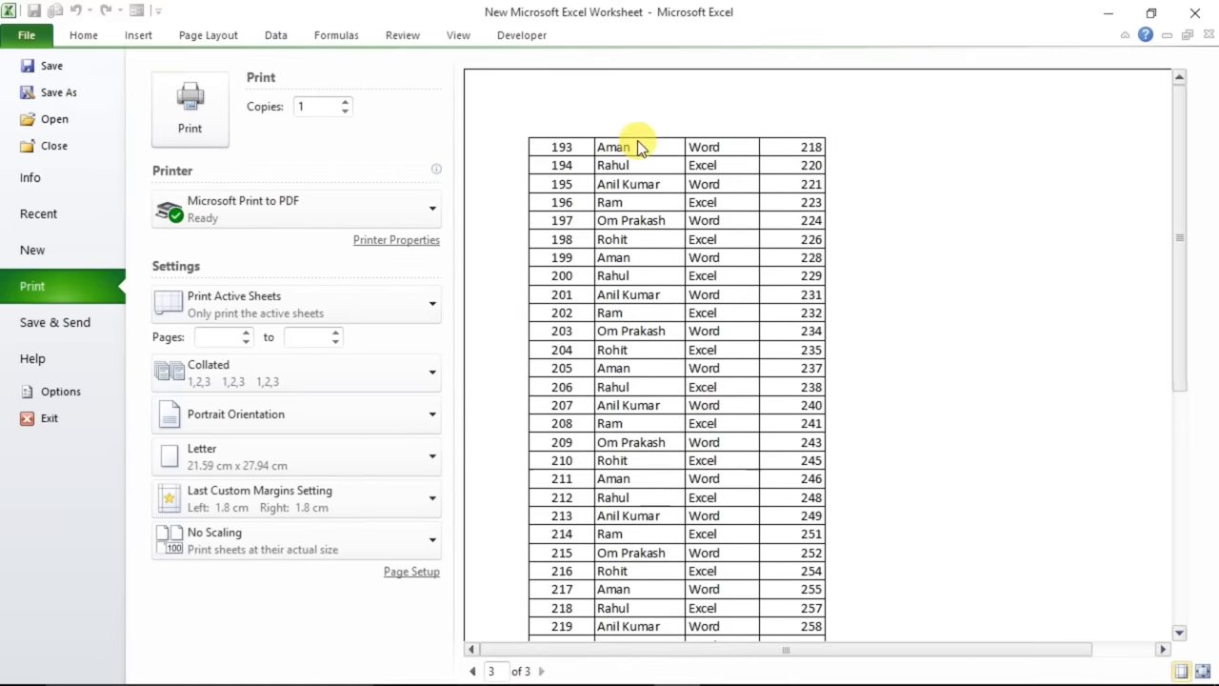
pyautogui.press('Escape')
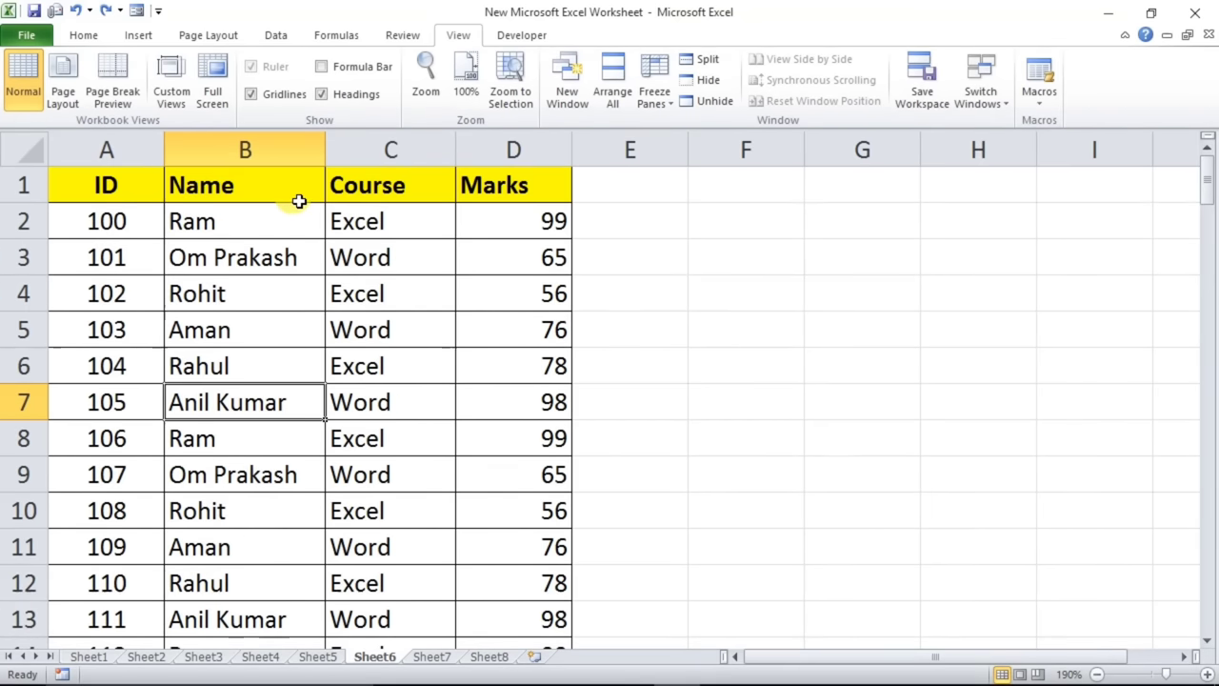
# - Set header row 1 ($1:$1) of Sheet6 to repeat at the top of every printed page
pyautogui.click(365, 315)
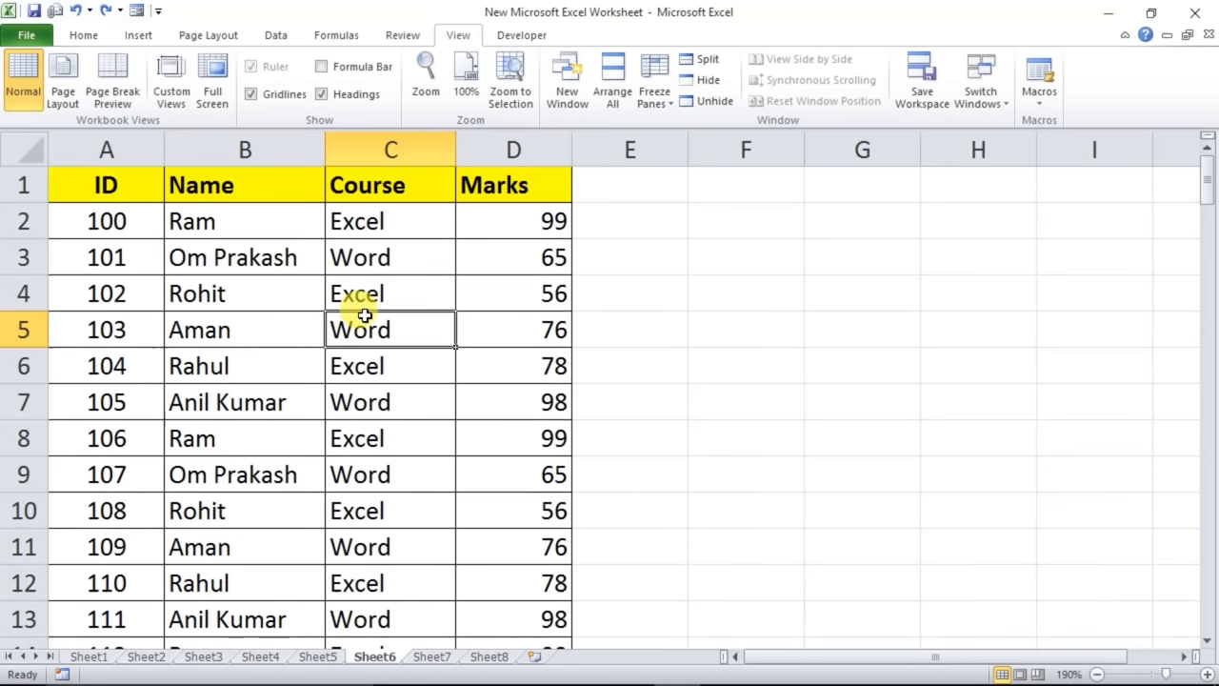
pyautogui.click(193, 40)
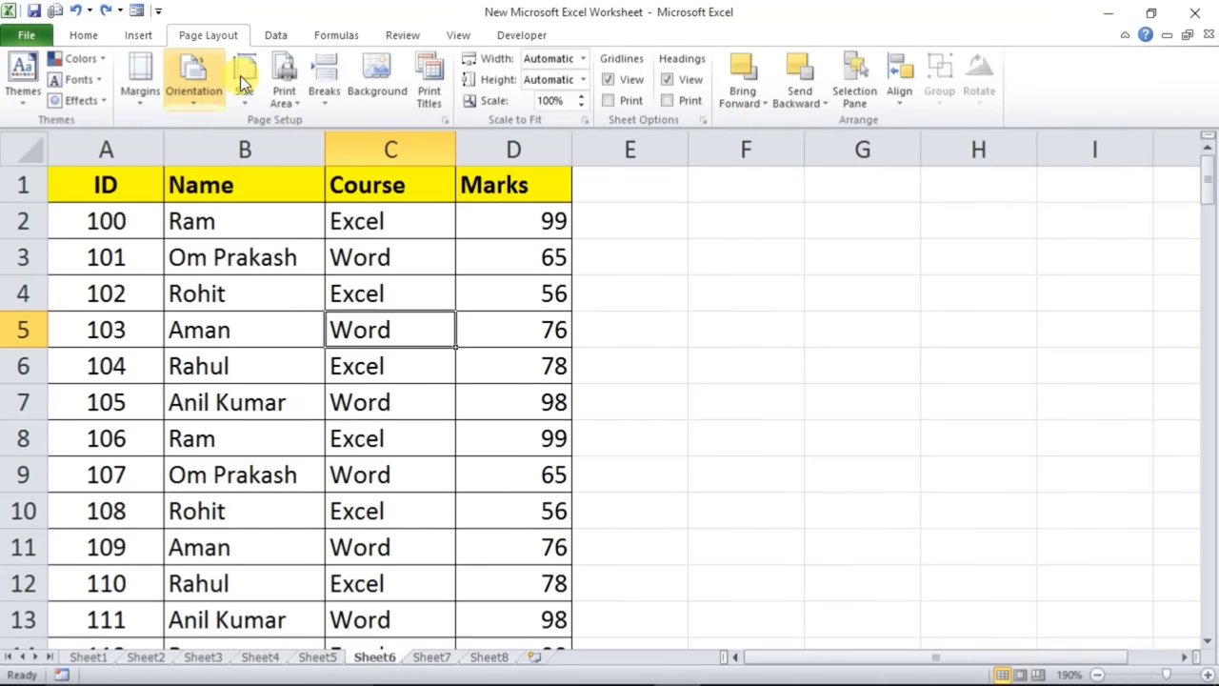
pyautogui.click(424, 87)
pyautogui.moveTo(516, 143); pyautogui.dragTo(576, 175)
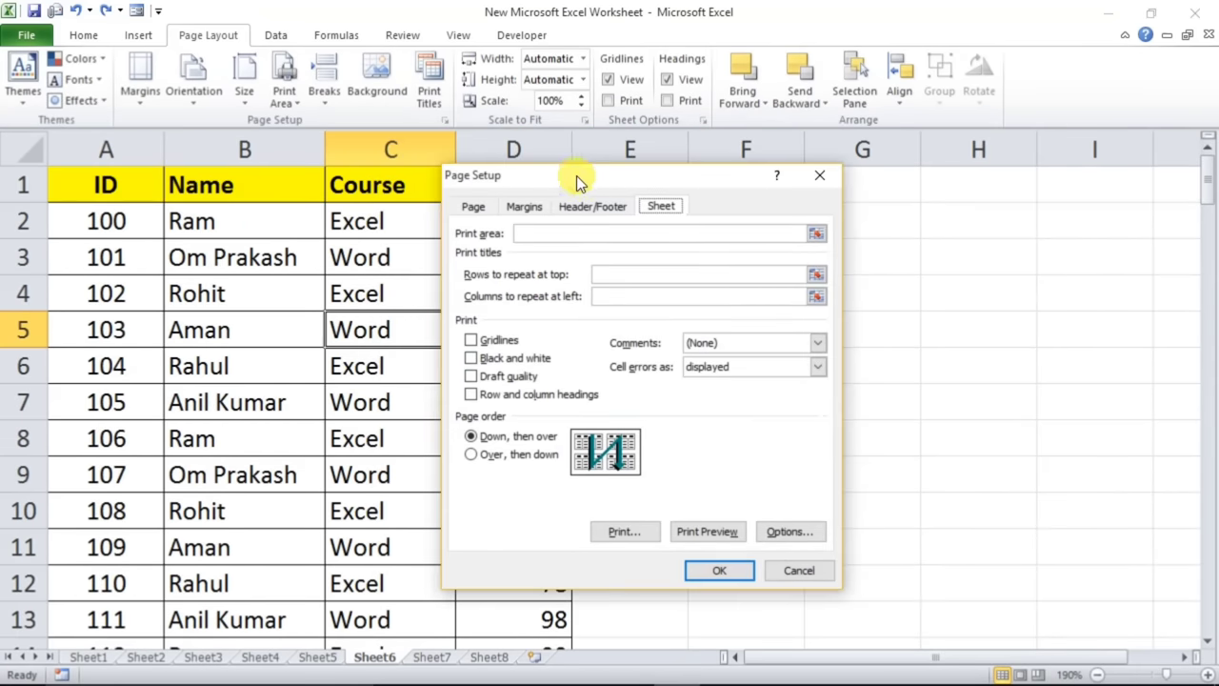
pyautogui.click(601, 274)
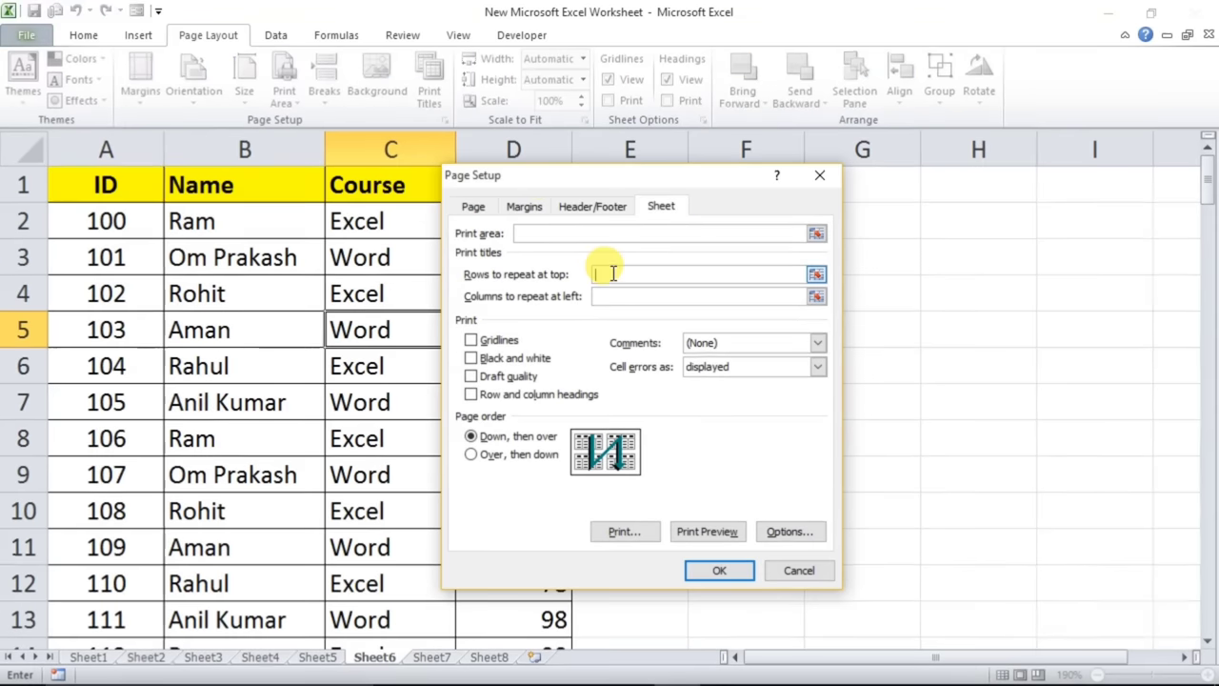
pyautogui.moveTo(546, 179); pyautogui.dragTo(651, 207)
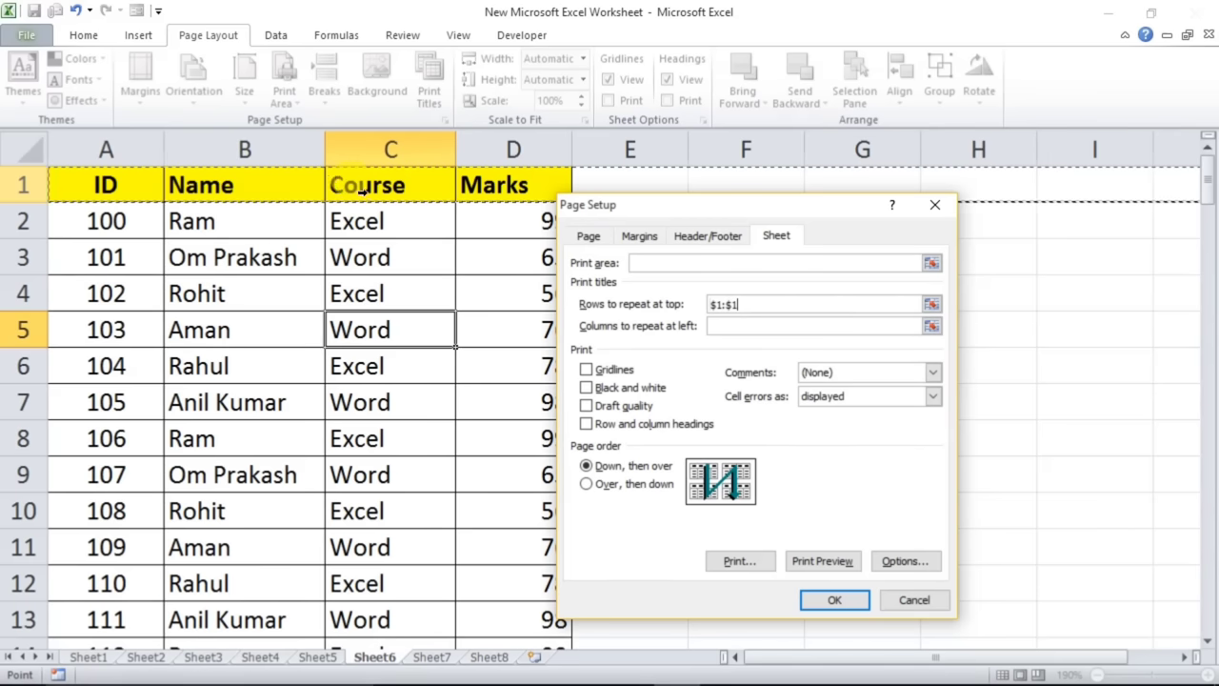
pyautogui.click(808, 598)
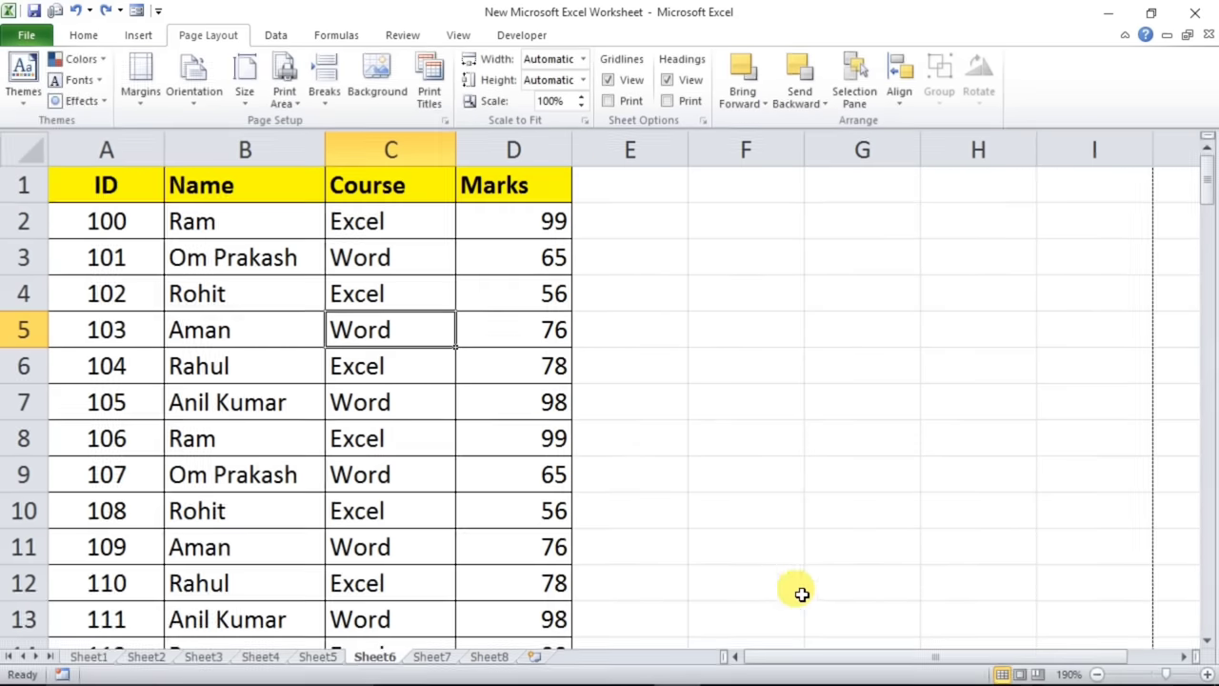
# - Preview the Sheet6 printout with print titles set and check the header row on all three pages
pyautogui.click(550, 366)
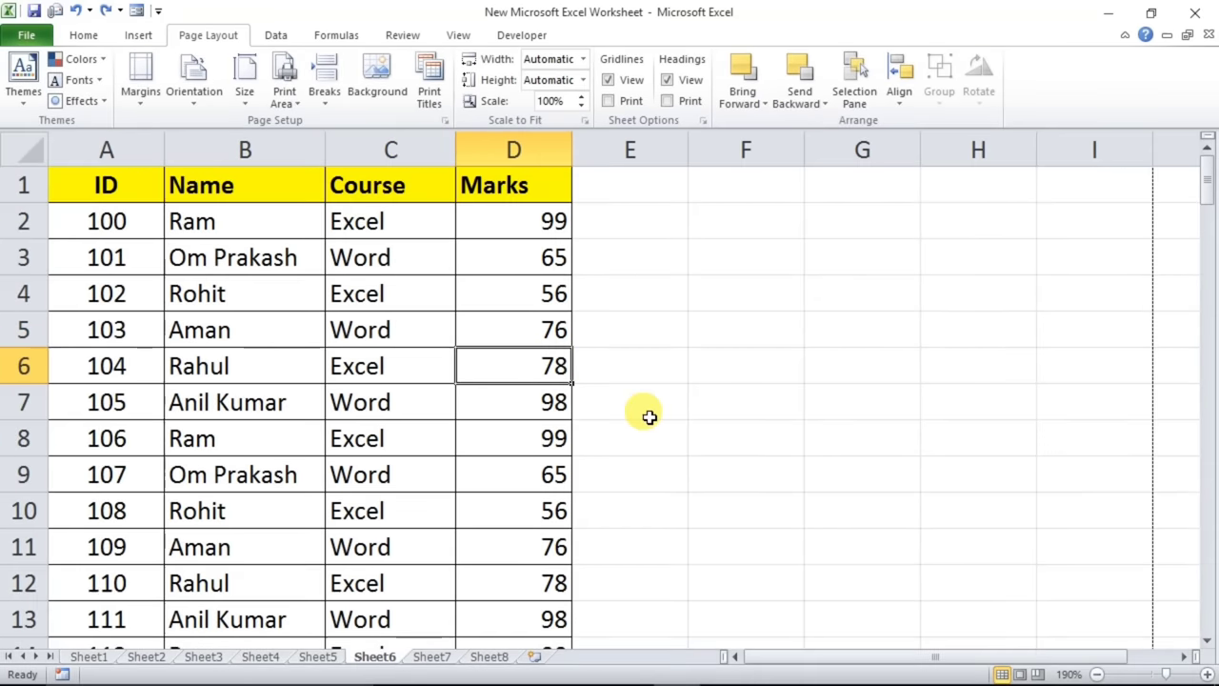
pyautogui.hotkey('ctrl', 'p')
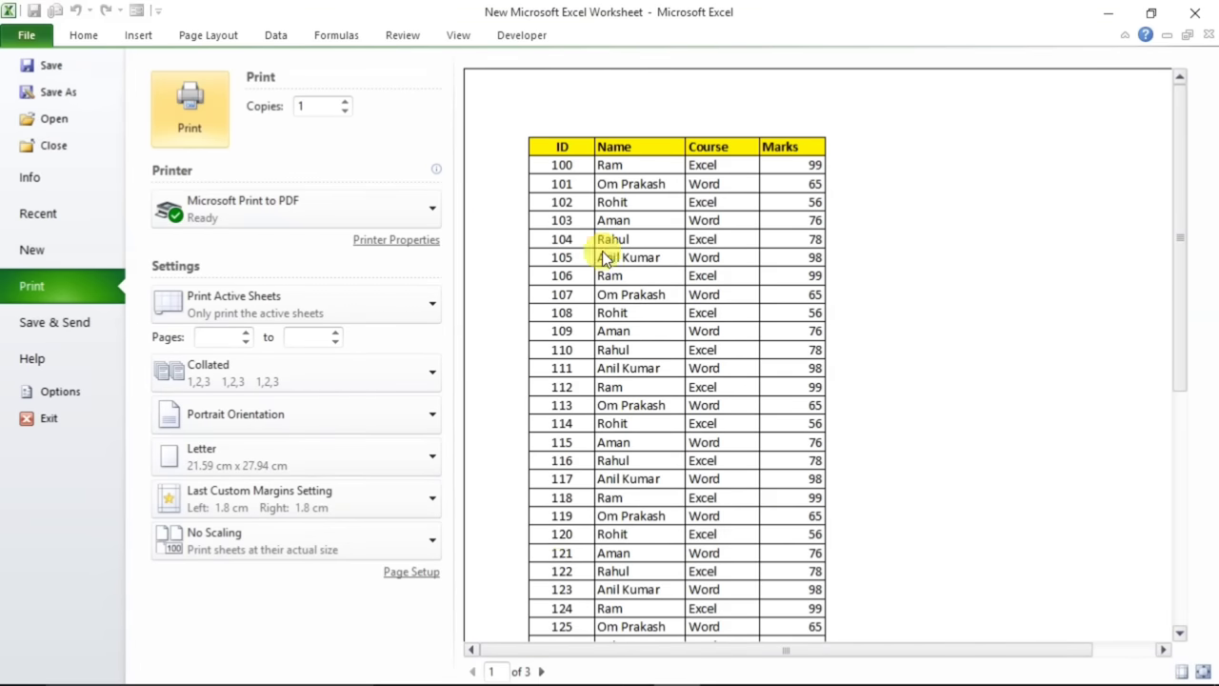
pyautogui.click(541, 670)
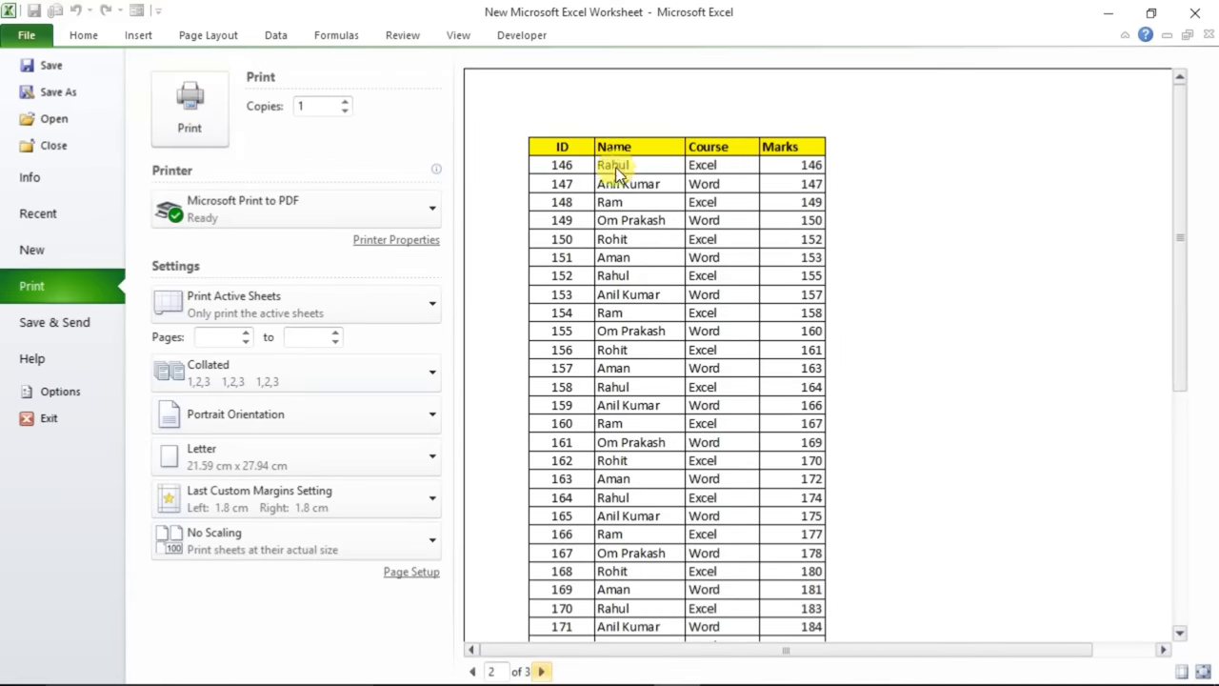
pyautogui.click(541, 670)
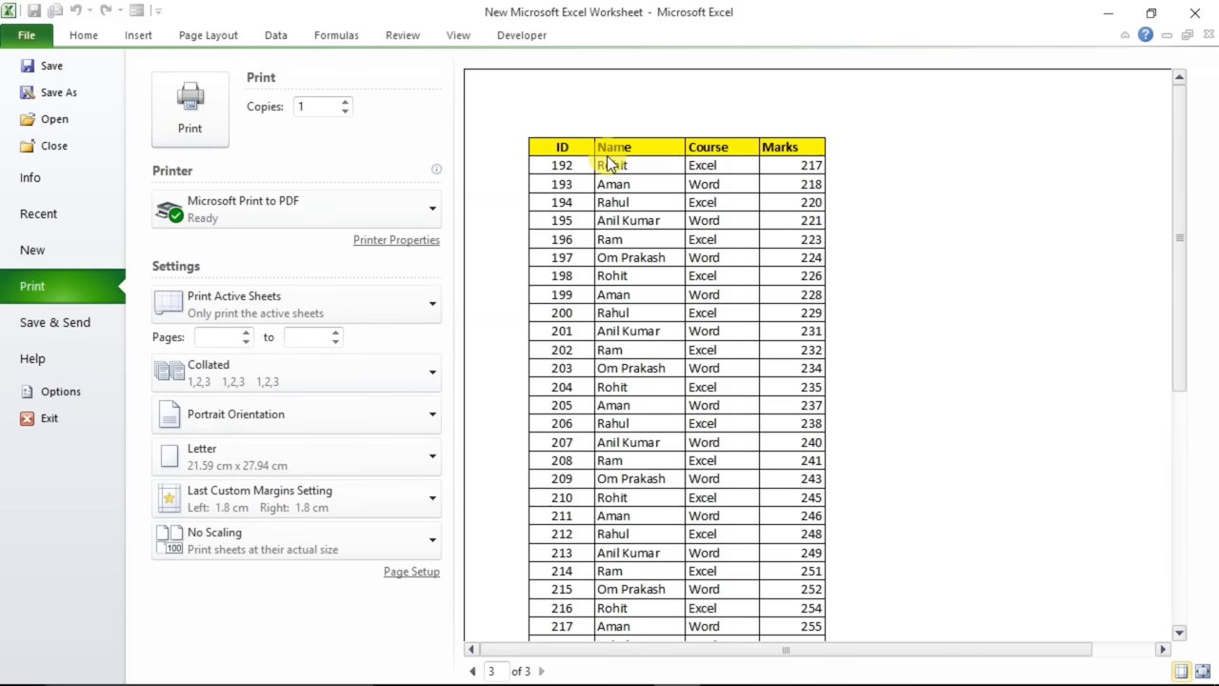
pyautogui.press('Escape')
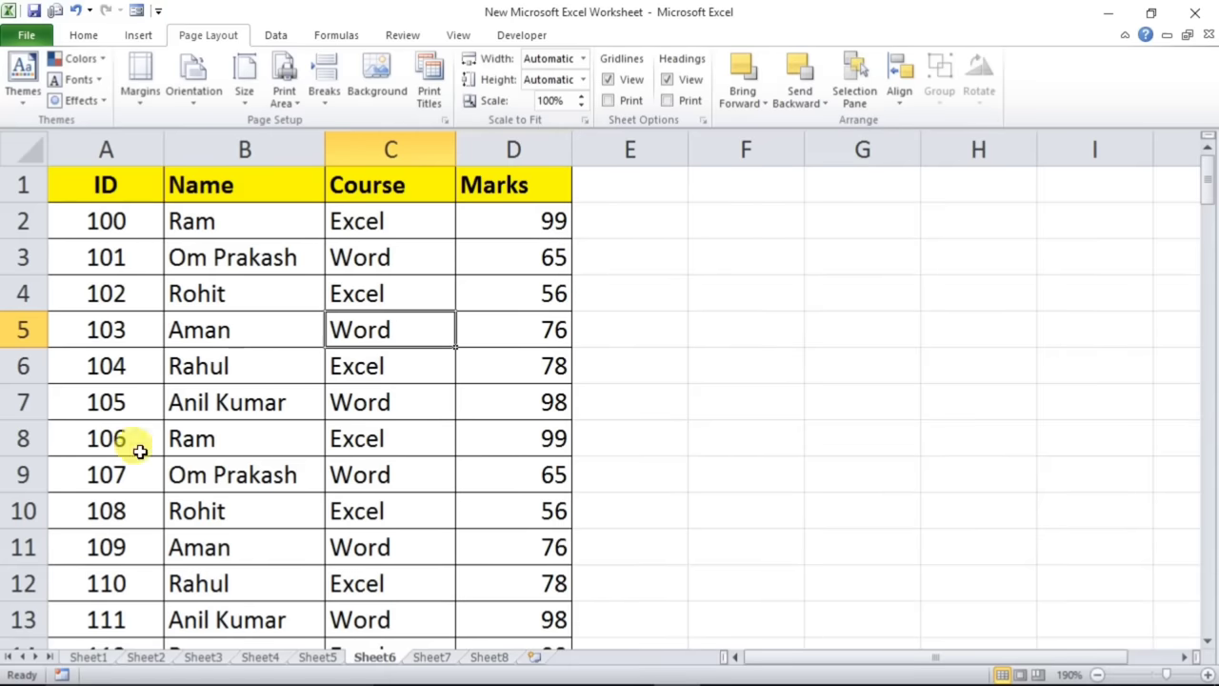
# - Set the records with IDs 103 to 105 in A5:D7 as the print area of Sheet6
pyautogui.moveTo(99, 320); pyautogui.dragTo(484, 415)
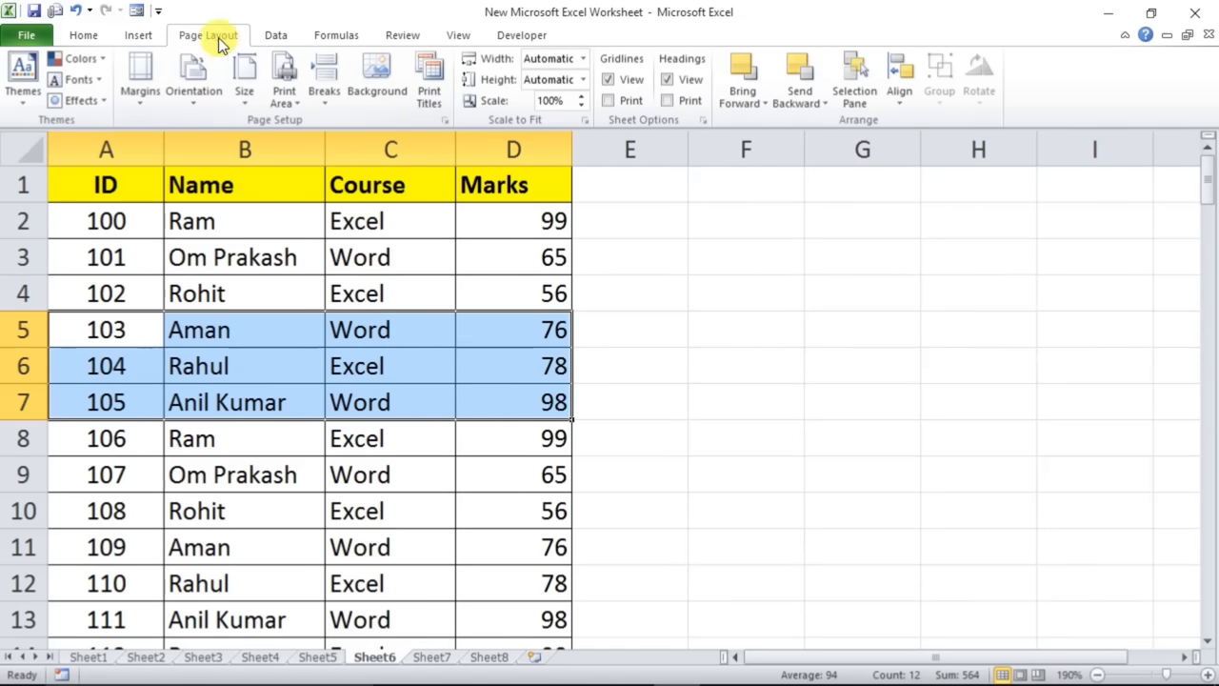
pyautogui.click(284, 100)
pyautogui.click(329, 125)
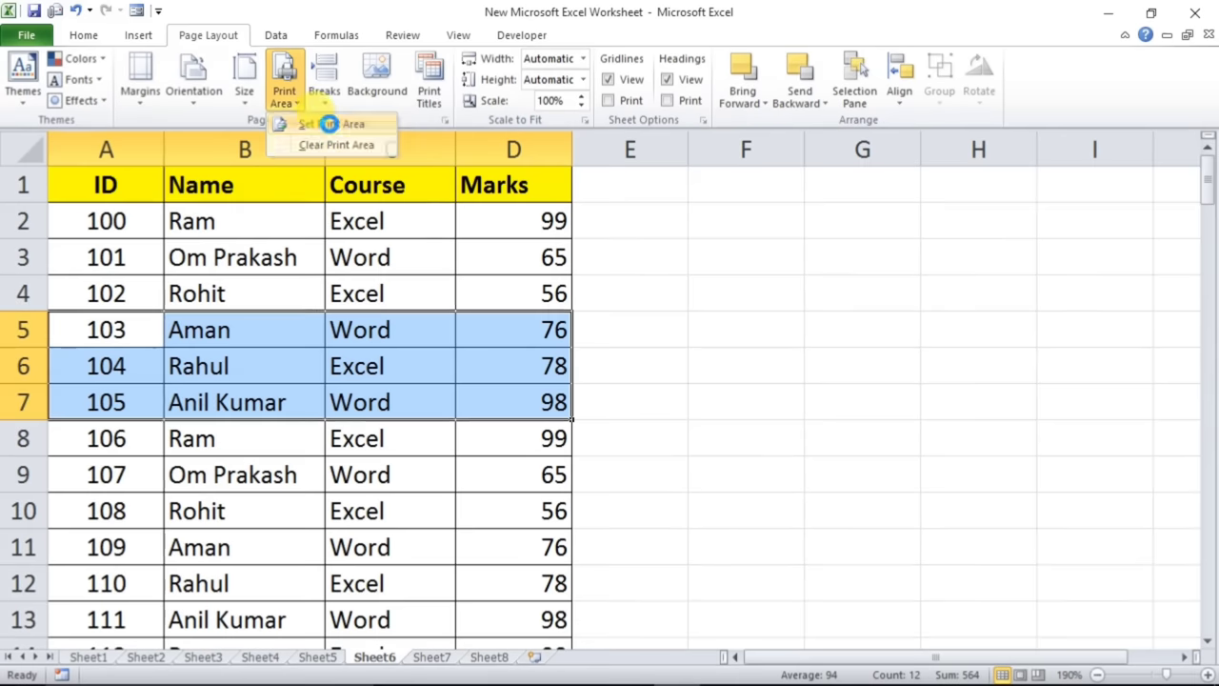
pyautogui.click(457, 345)
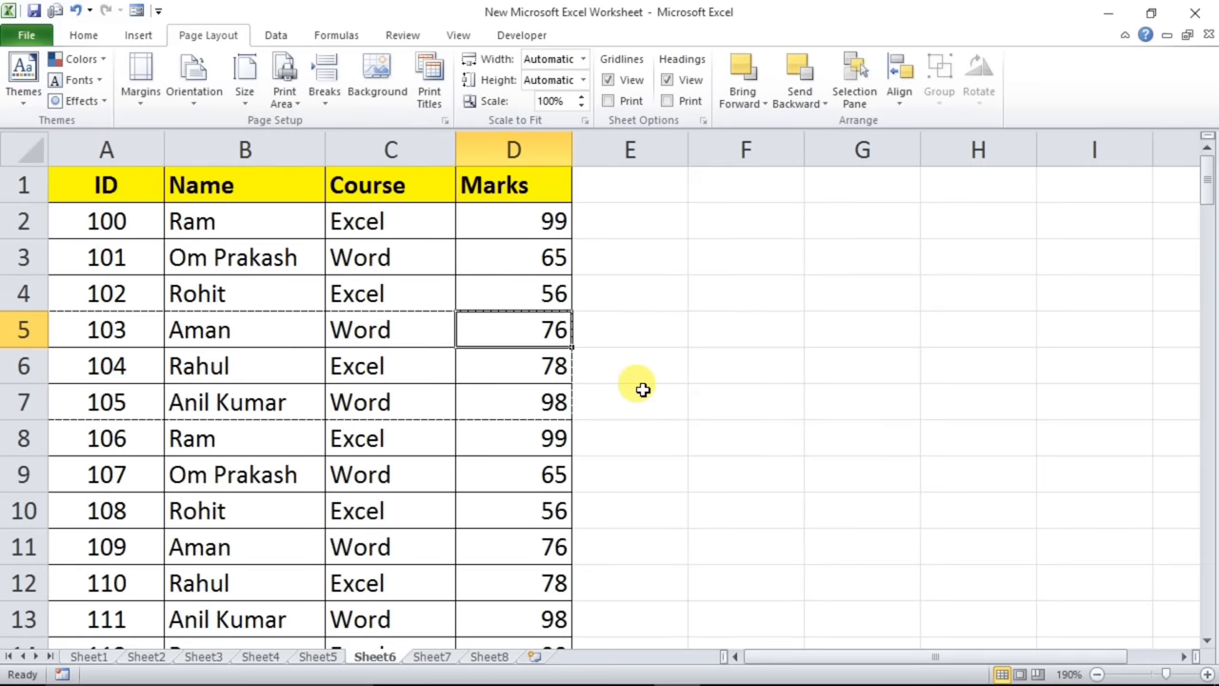
# - Check the print preview of the limited print area, and clear the print area from Sheet6
pyautogui.hotkey('ctrl', 'p')
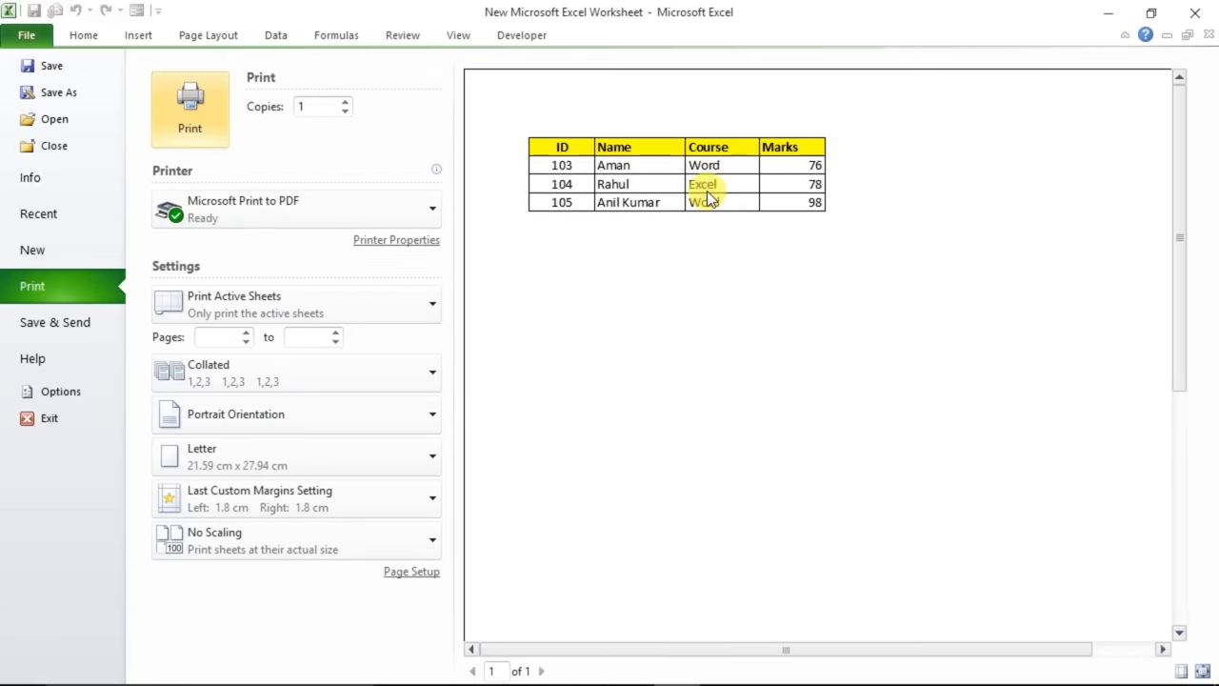
pyautogui.press('Escape')
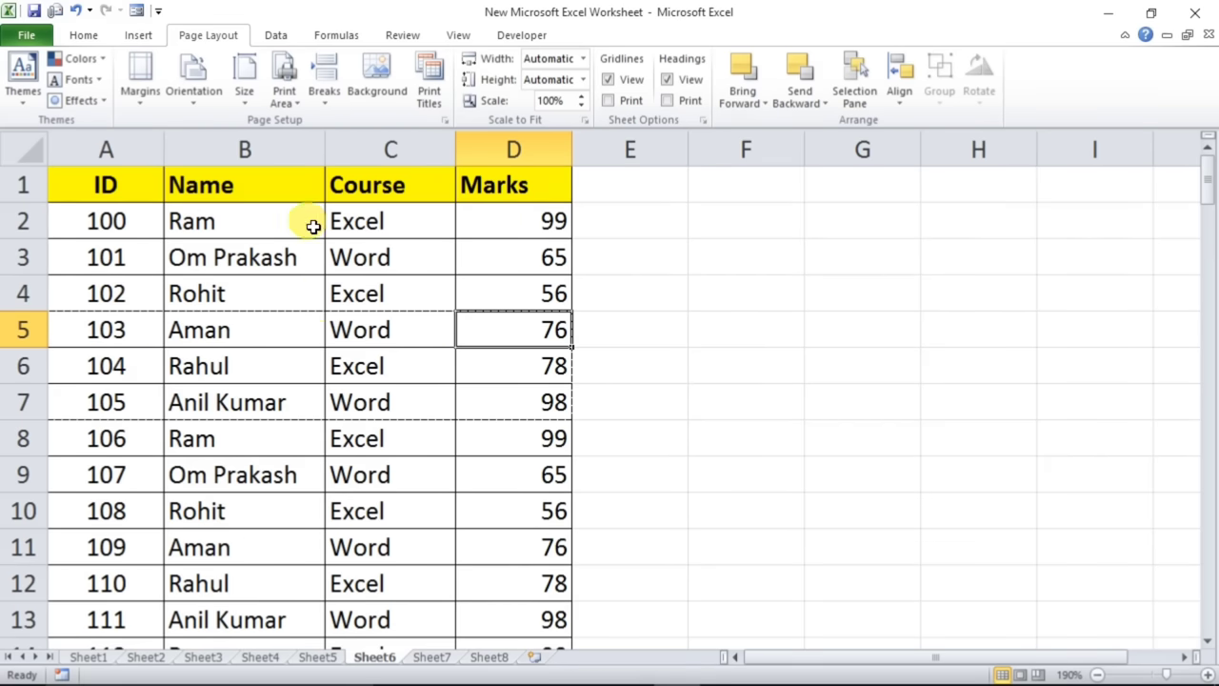
pyautogui.click(285, 95)
pyautogui.click(327, 146)
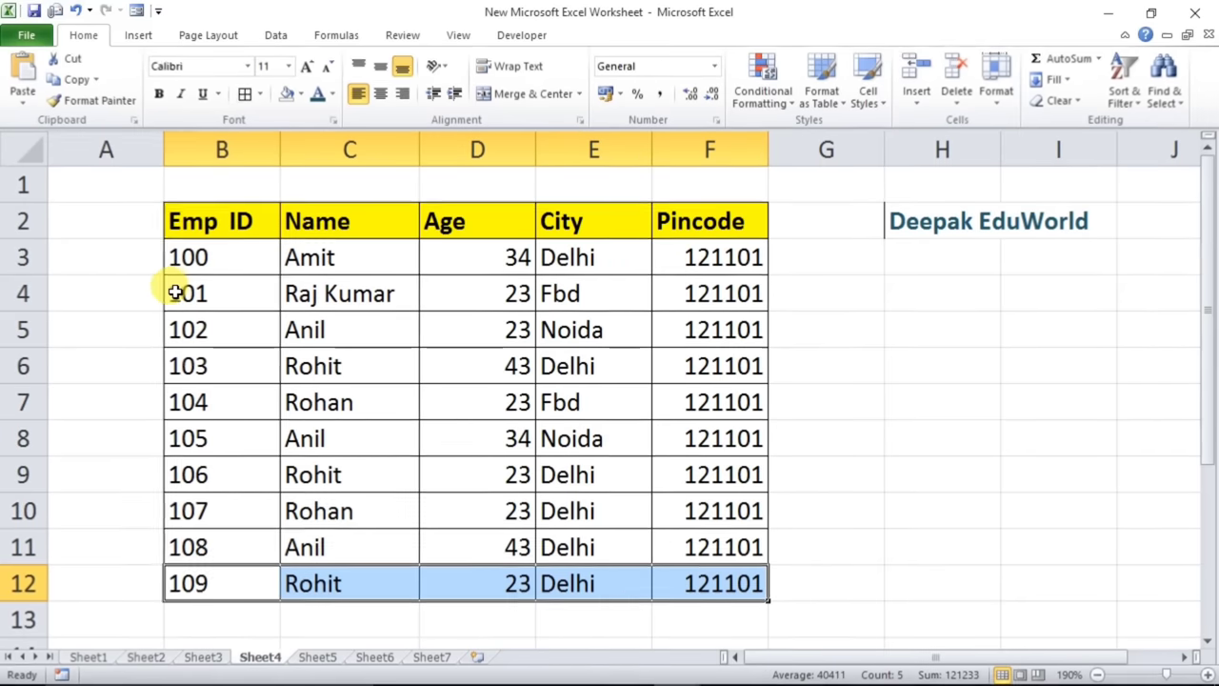
# - Preview a white font color on the employee records in B4:F7 of Sheet4 without applying it
pyautogui.moveTo(178, 293); pyautogui.dragTo(717, 412)
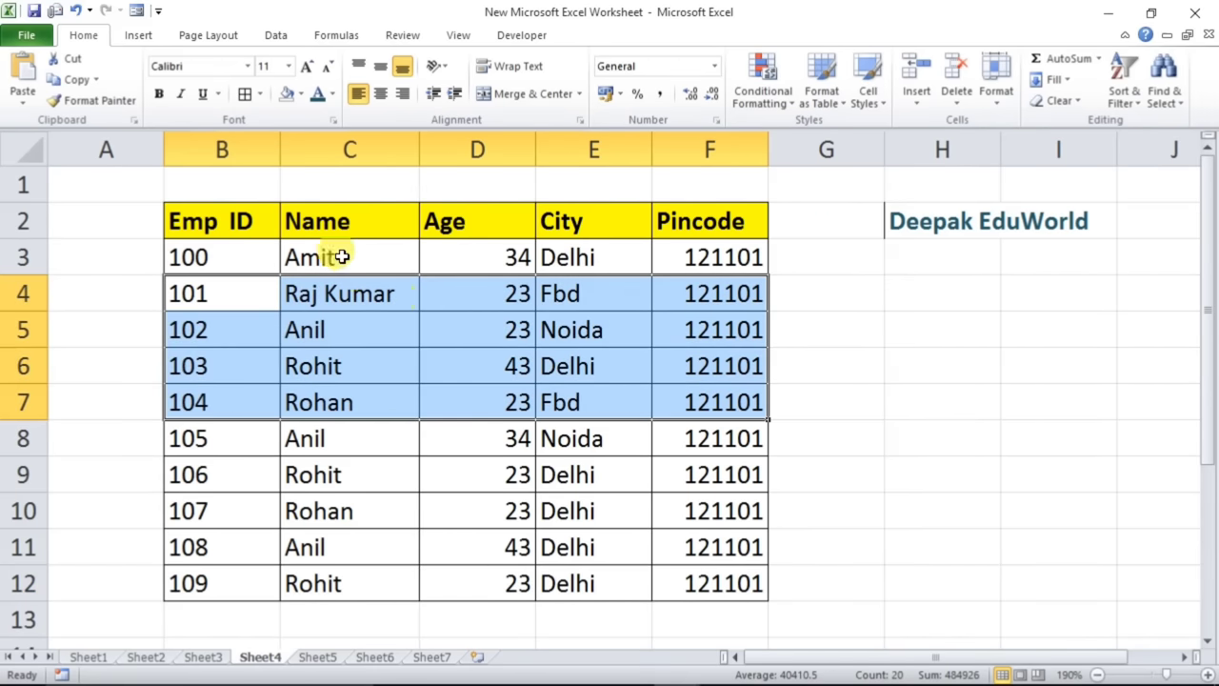
pyautogui.click(332, 94)
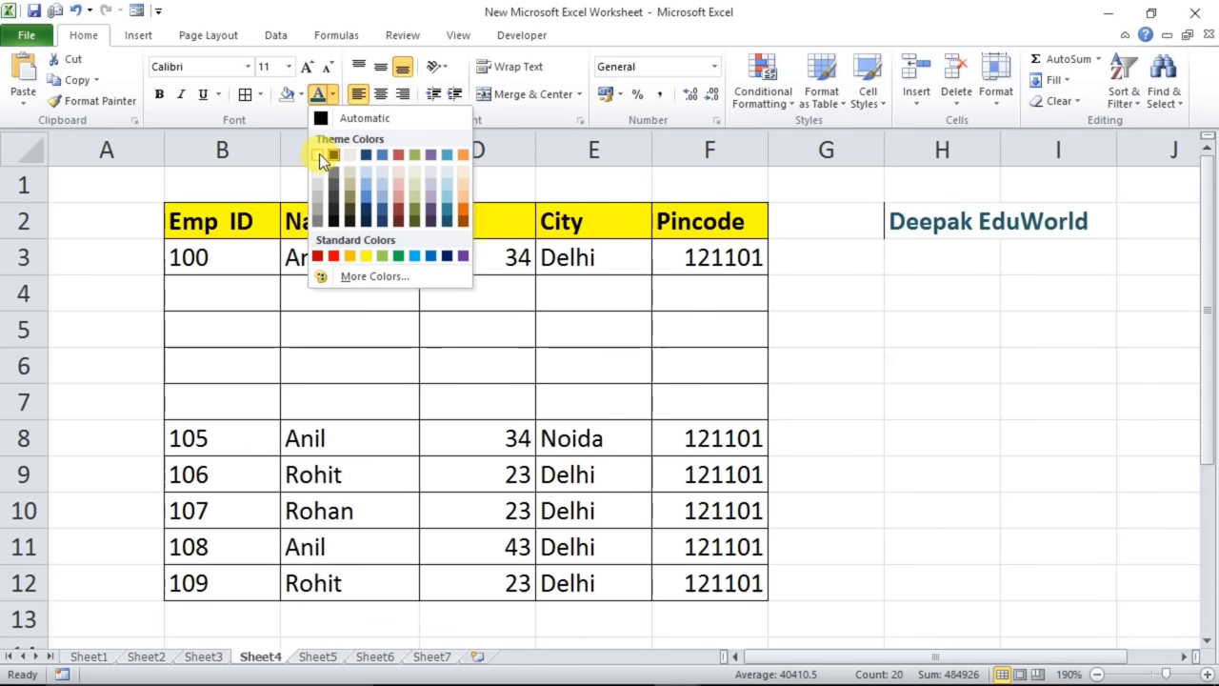
pyautogui.click(906, 460)
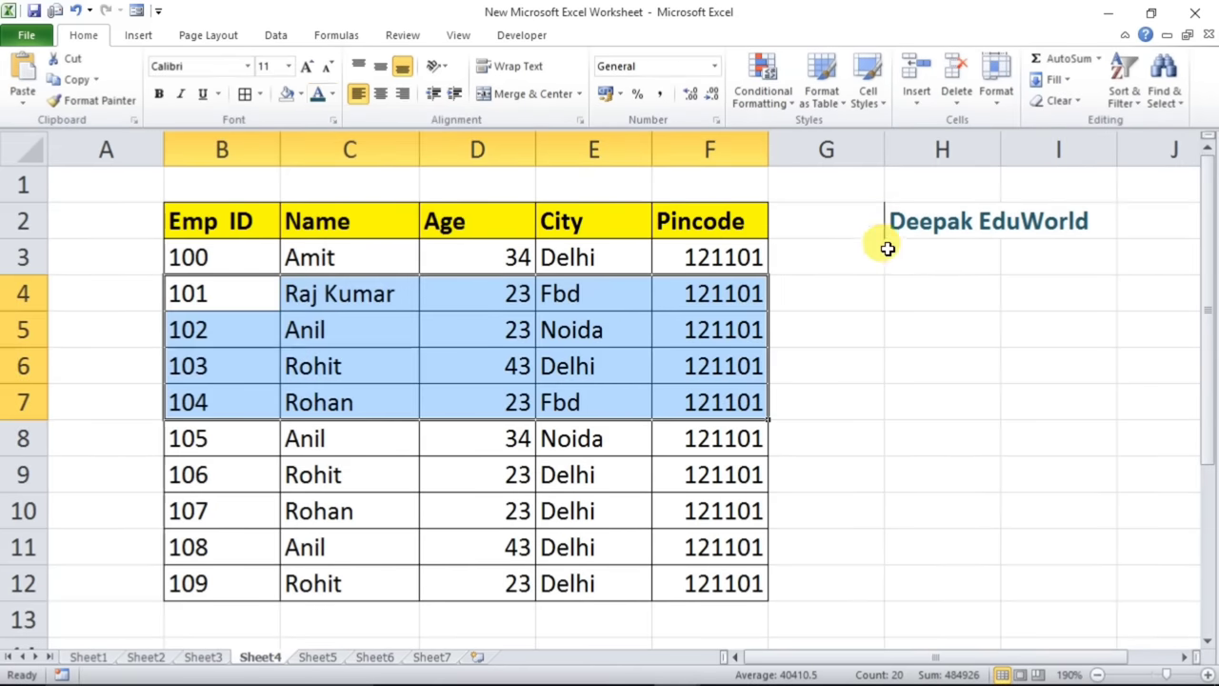
# - Hide the text in H2:I2 of Sheet4 with the custom number format ;;; and inspect the surrounding cells
pyautogui.moveTo(892, 222); pyautogui.dragTo(1007, 227)
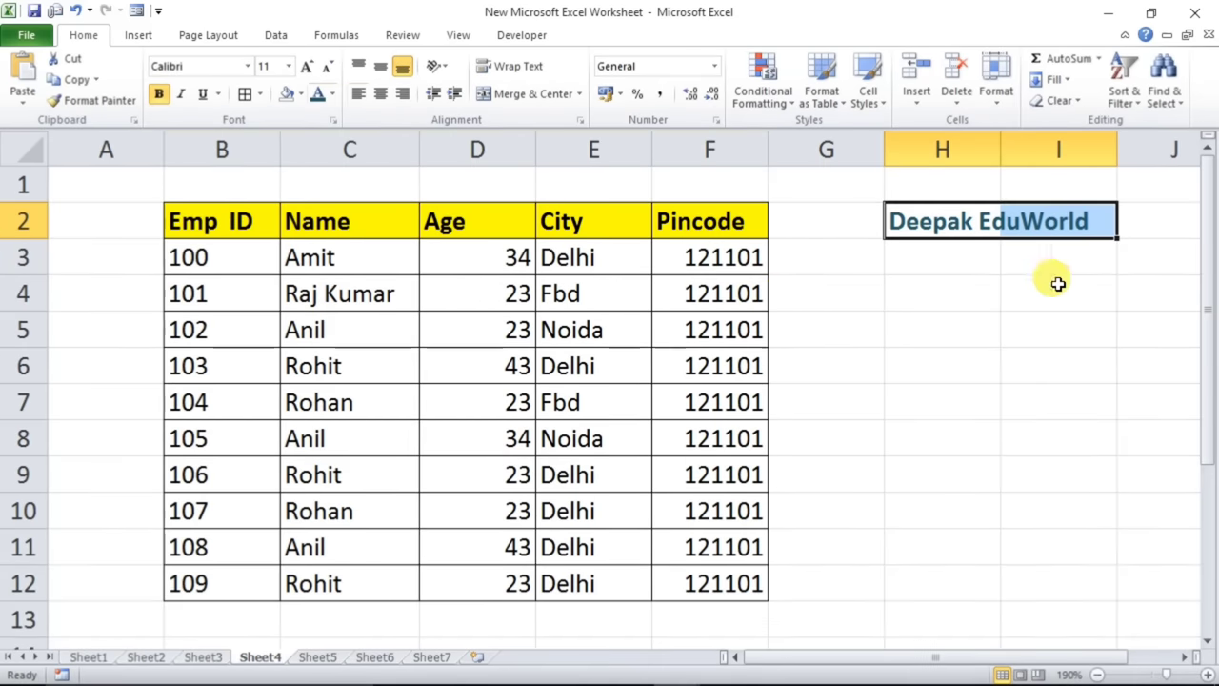
pyautogui.rightClick(927, 225)
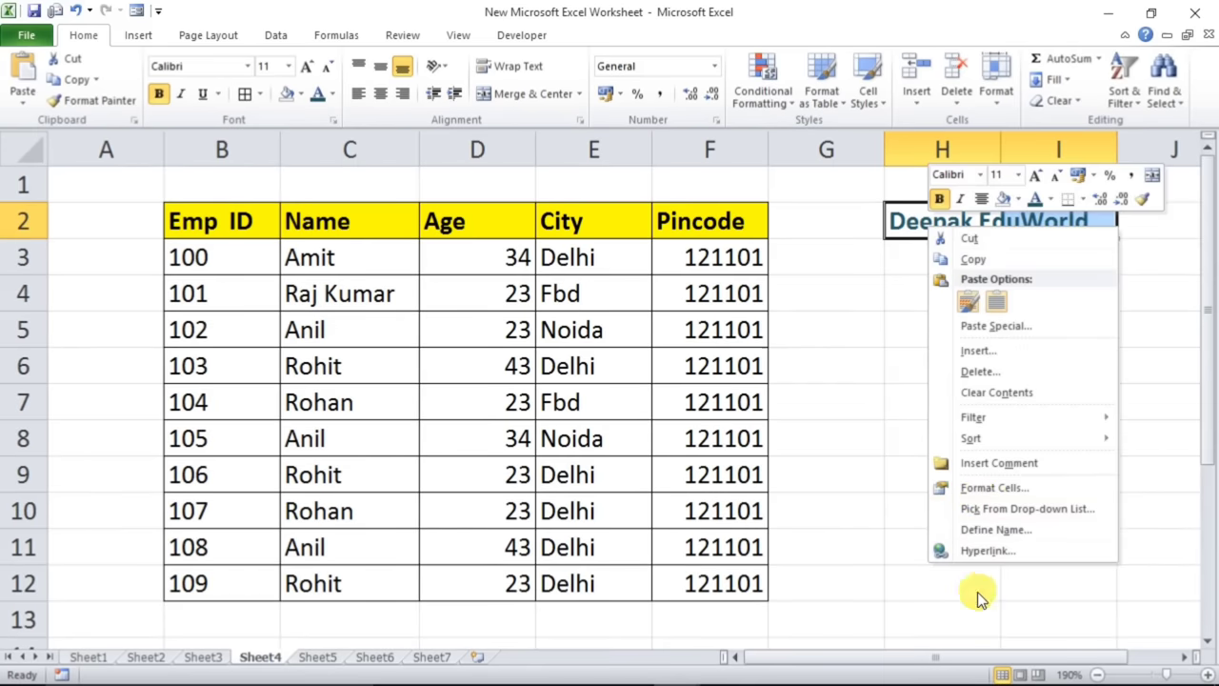
pyautogui.click(993, 489)
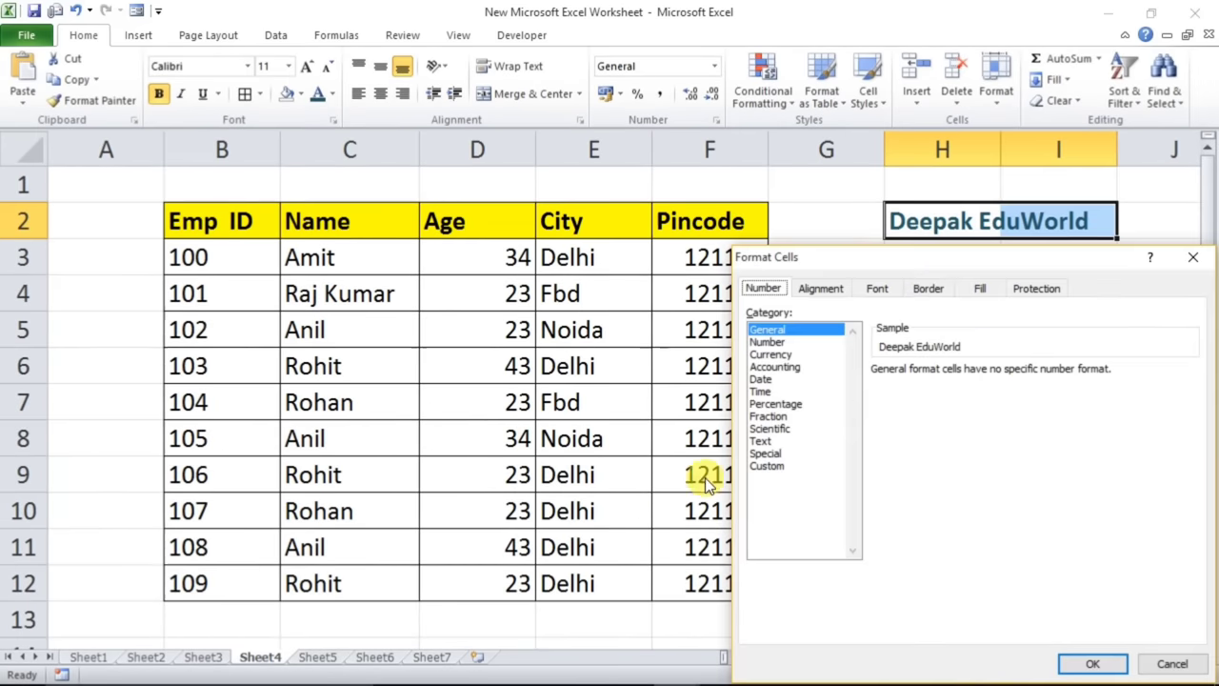
pyautogui.click(773, 466)
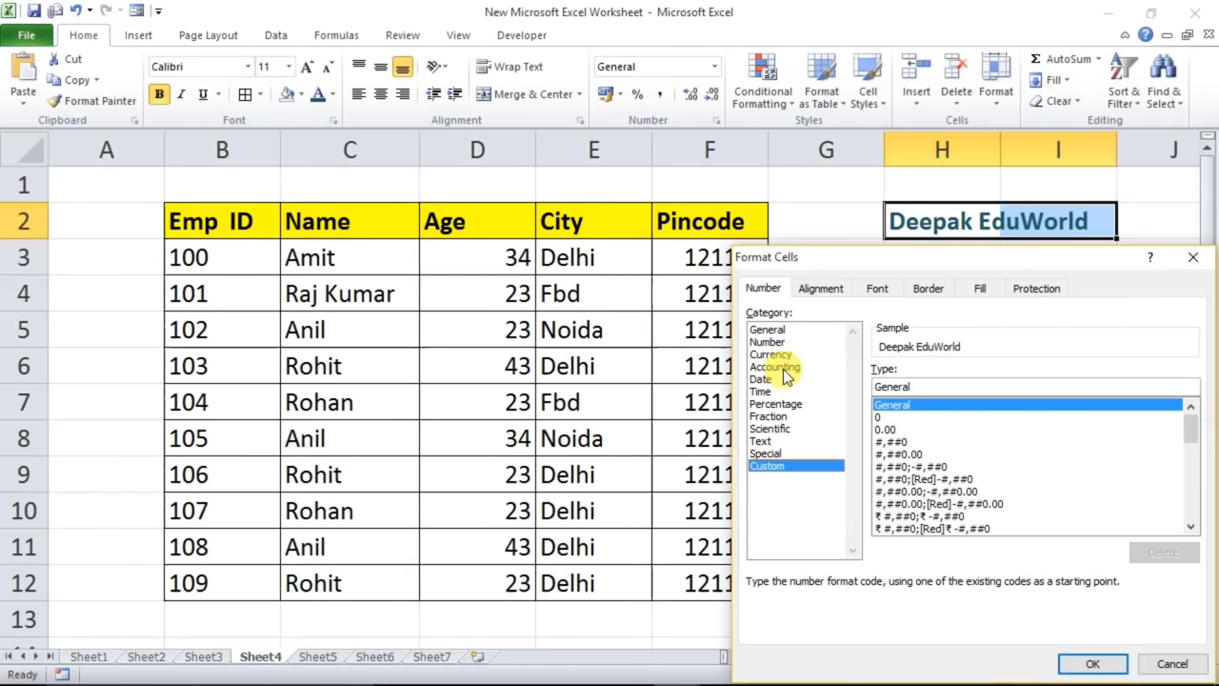
pyautogui.click(937, 385)
pyautogui.press('BackSpace')
pyautogui.press('BackSpace')
pyautogui.press('BackSpace')
pyautogui.press('BackSpace')
pyautogui.press('BackSpace')
pyautogui.press('BackSpace')
pyautogui.press('BackSpace')
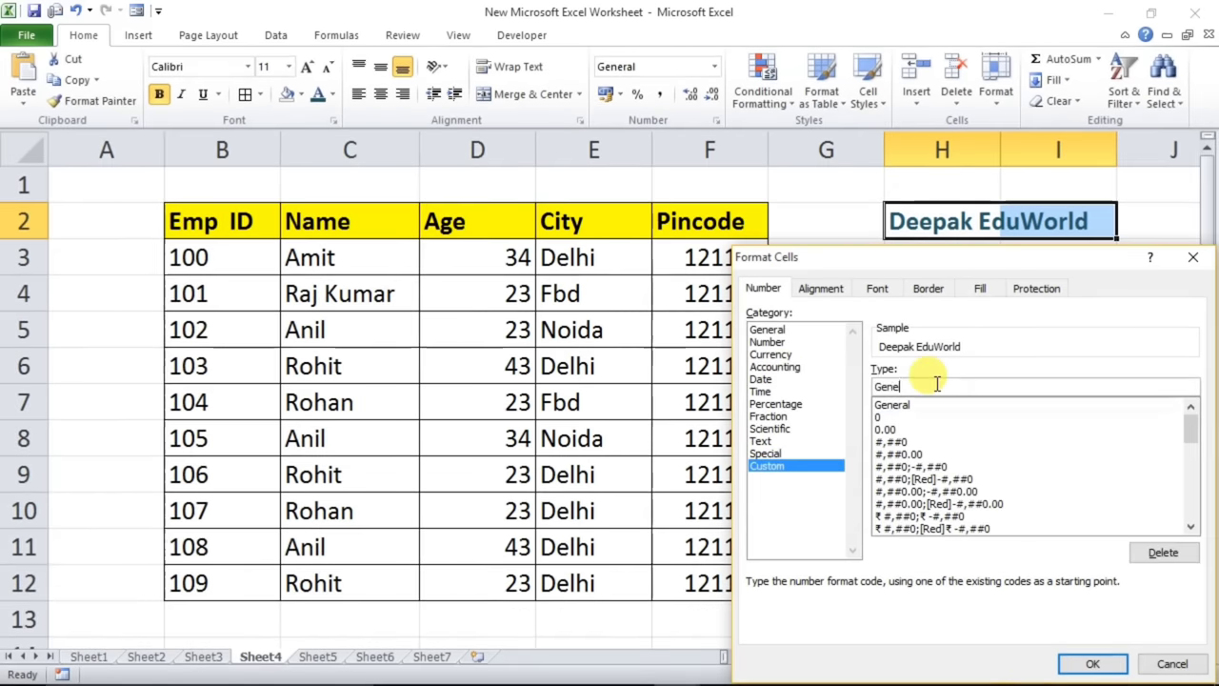
pyautogui.write(';;;')
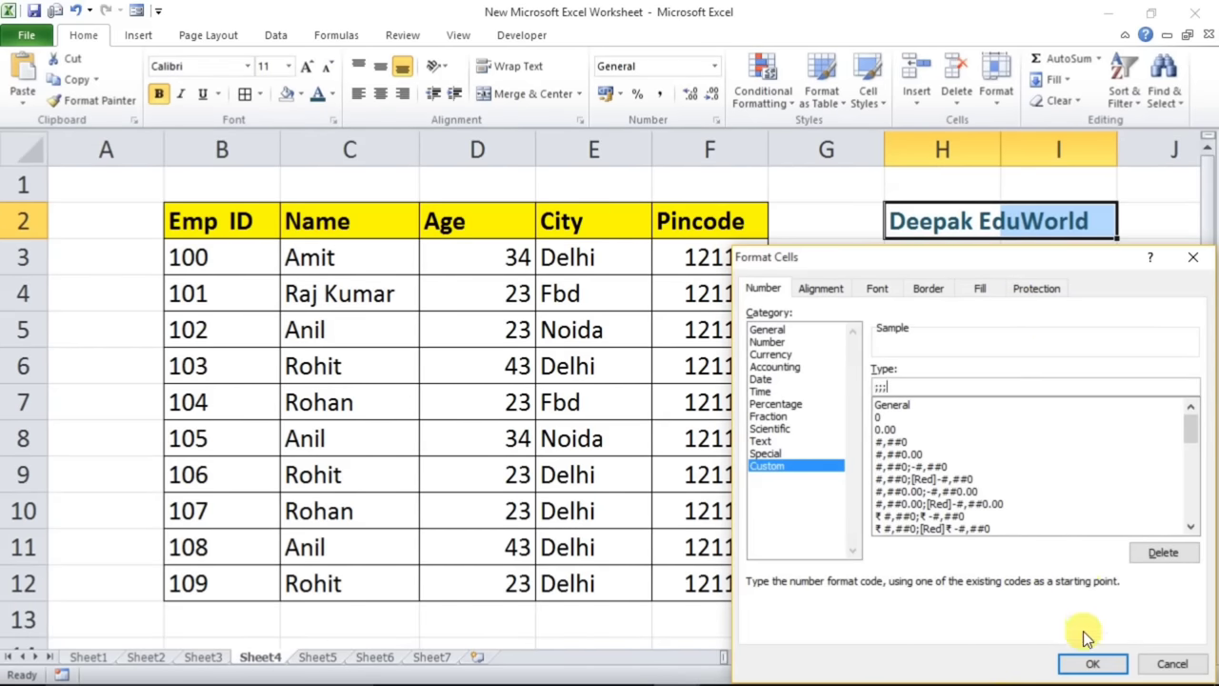
pyautogui.click(1083, 667)
pyautogui.click(931, 398)
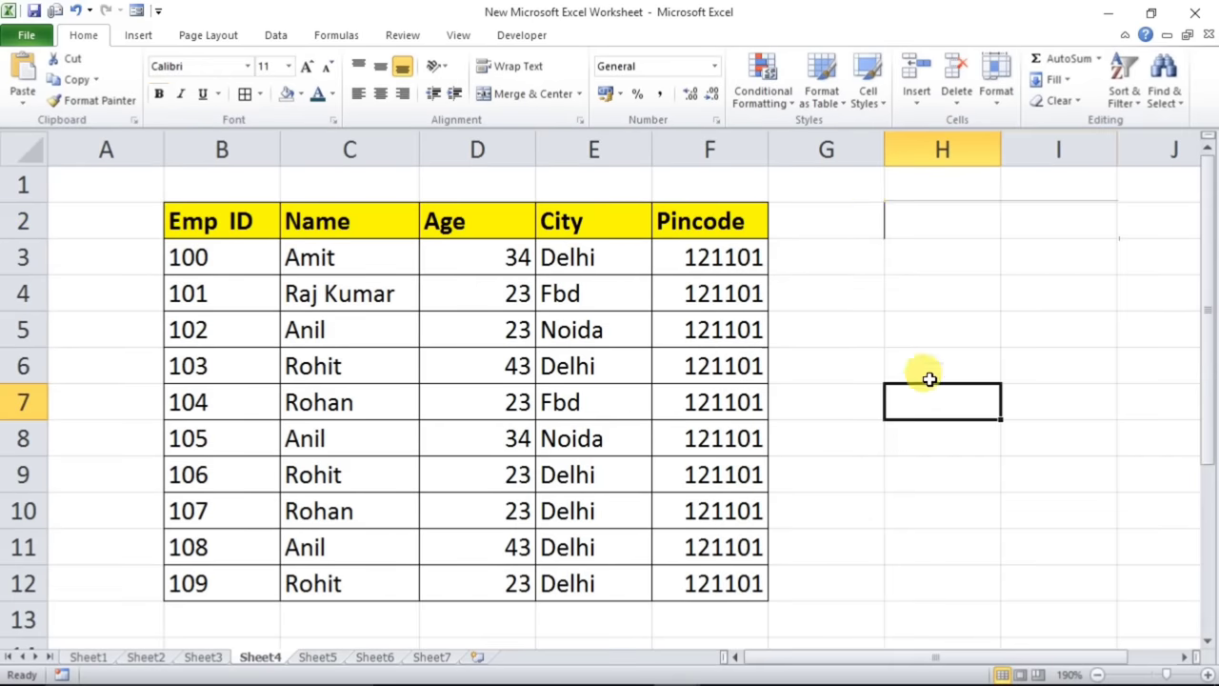
pyautogui.moveTo(872, 196); pyautogui.dragTo(1097, 298)
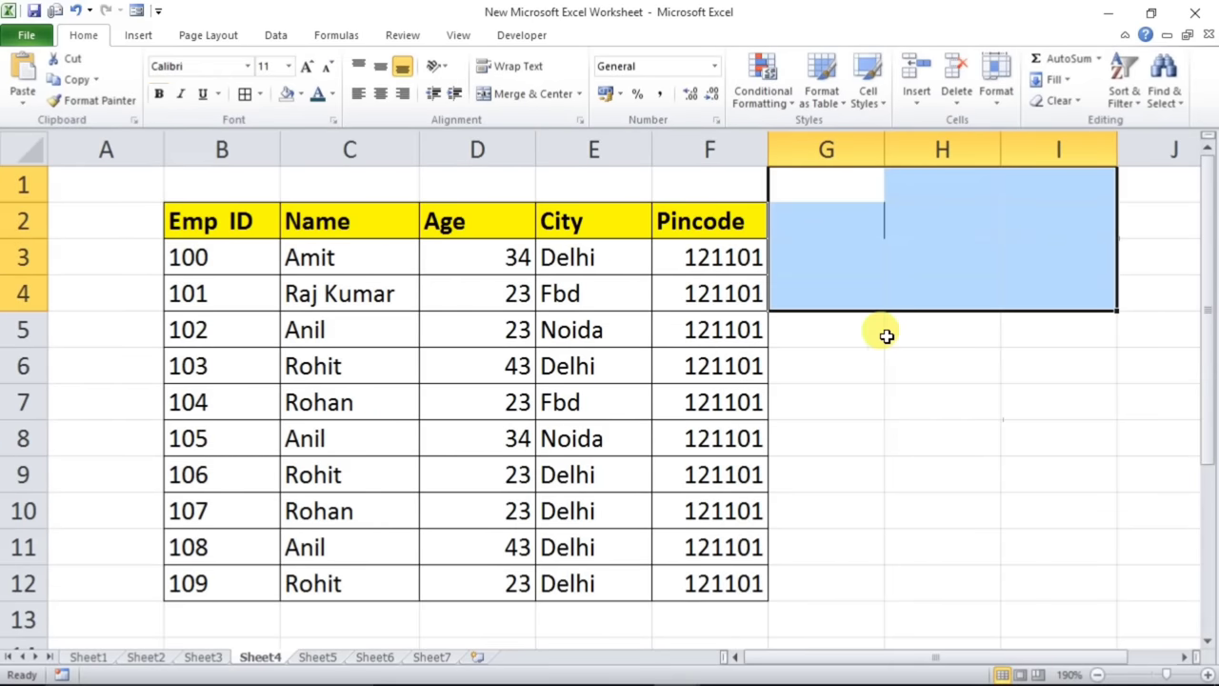
pyautogui.click(845, 365)
# - Remove the custom number format ;;; from H2:I2 of Sheet4 to reveal the hidden text
pyautogui.moveTo(948, 212); pyautogui.dragTo(1030, 208)
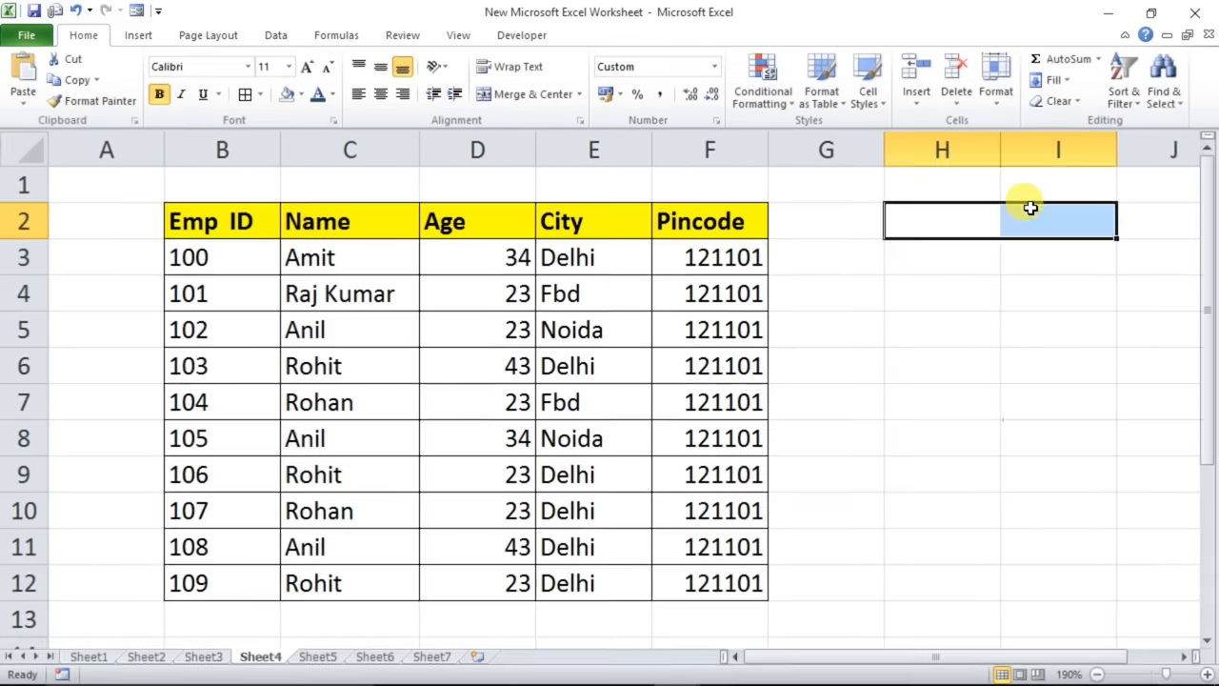
pyautogui.hotkey('ctrl', '1')
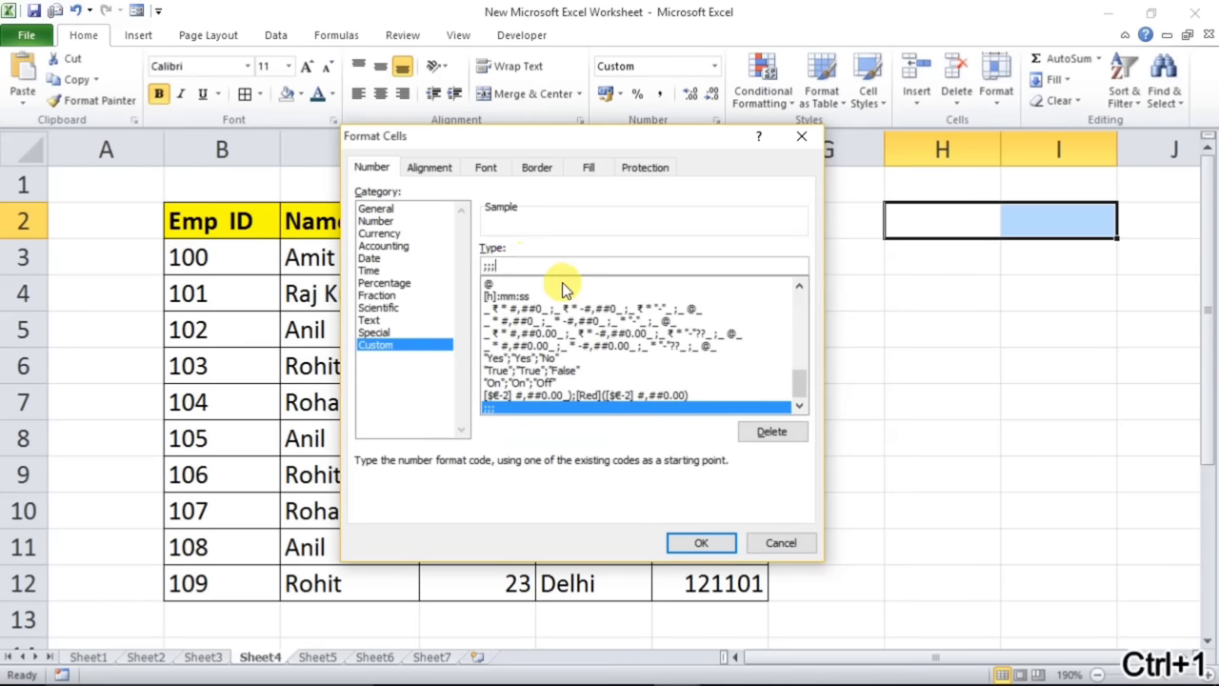
pyautogui.press('BackSpace')
pyautogui.press('BackSpace')
pyautogui.press('BackSpace')
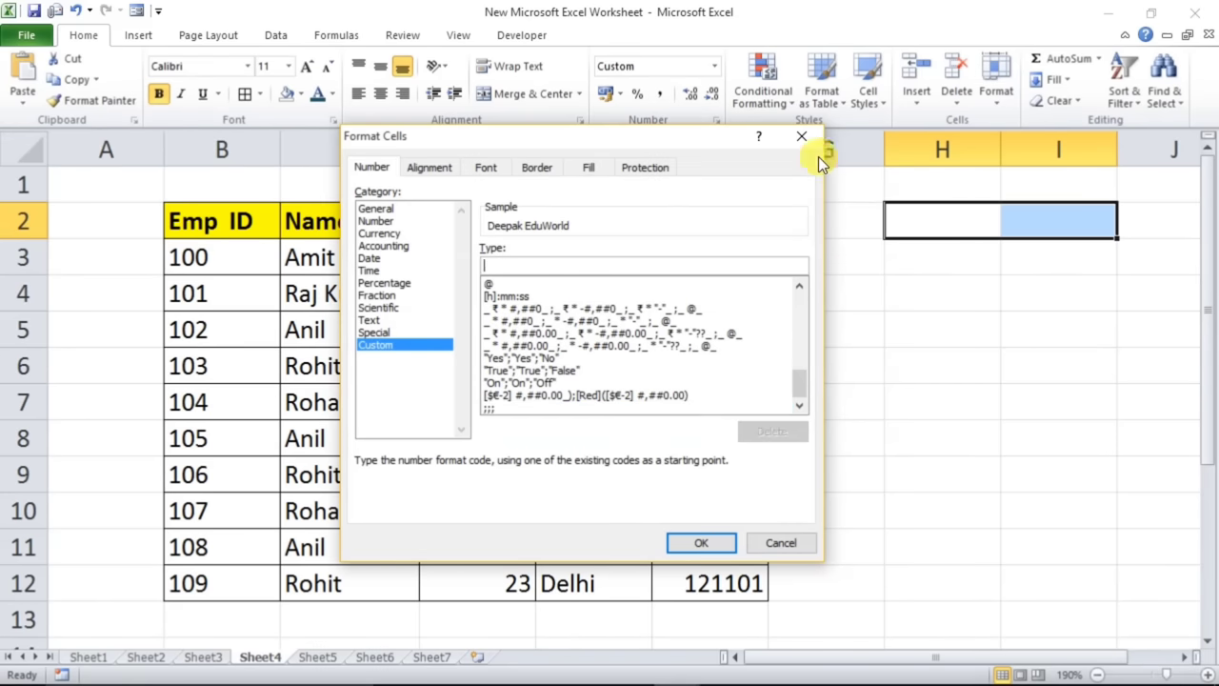
pyautogui.click(701, 541)
pyautogui.click(921, 370)
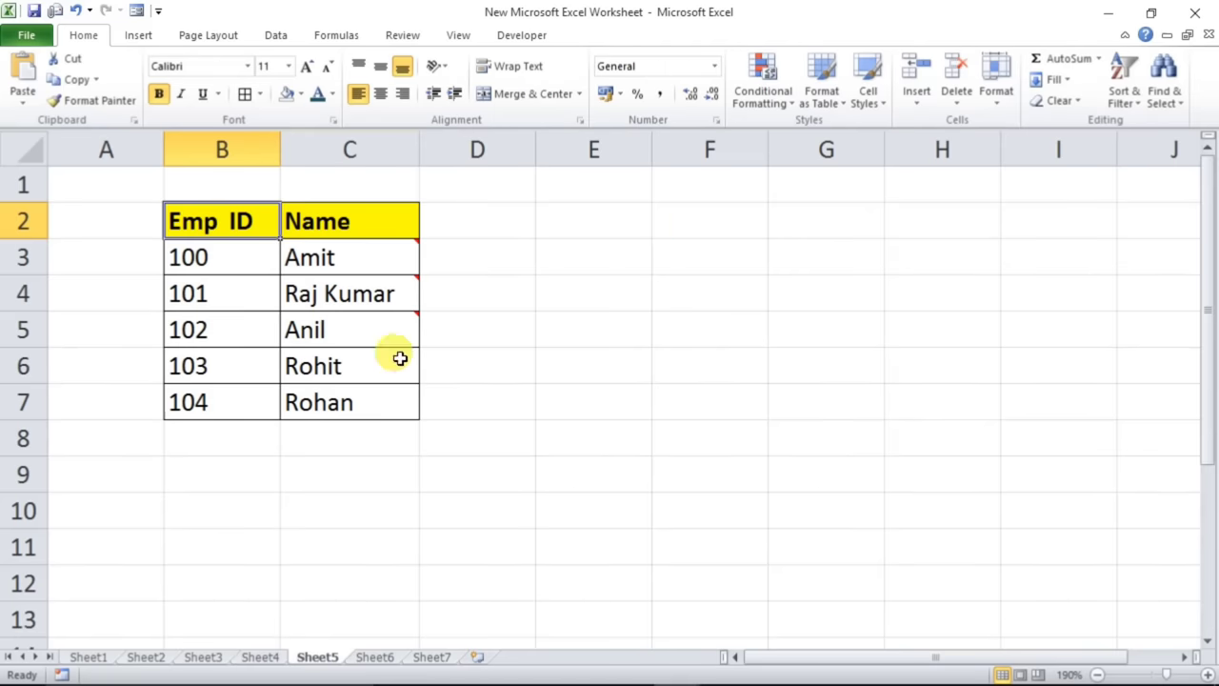
# - Move the employee table on Sheet5 from B2:C7 to E2:F7 and return it to its original cells
pyautogui.moveTo(181, 220); pyautogui.dragTo(353, 387)
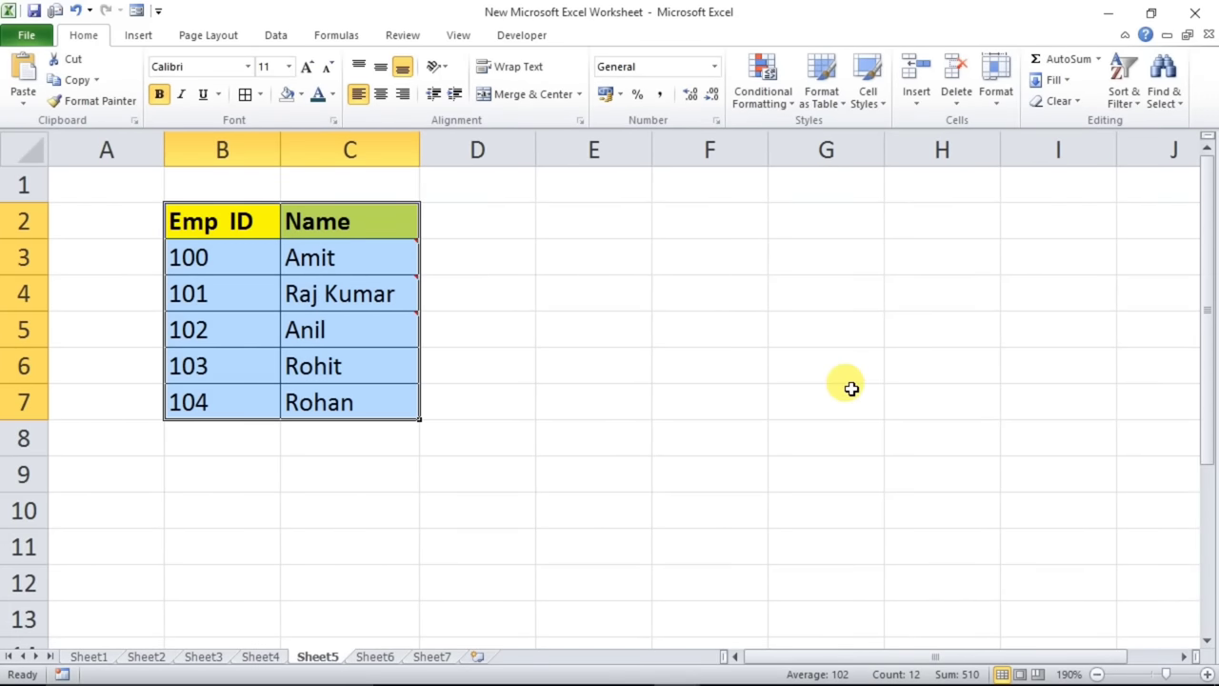
pyautogui.click(346, 321)
pyautogui.moveTo(250, 235); pyautogui.dragTo(726, 351)
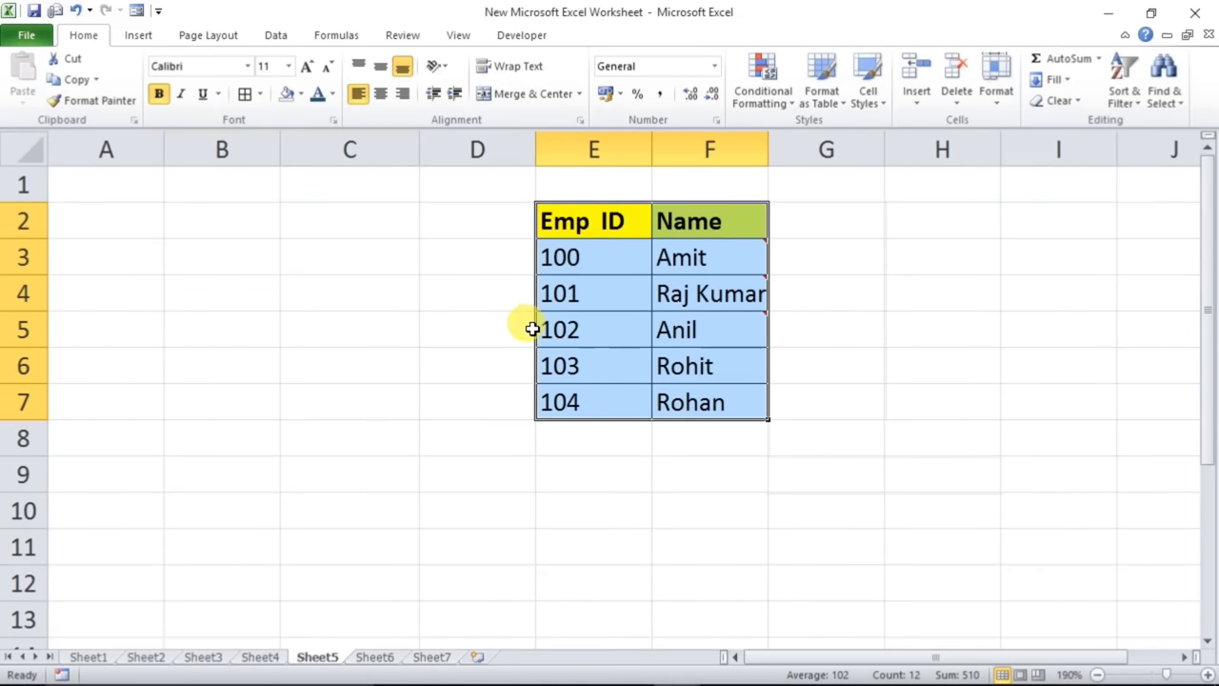
pyautogui.moveTo(538, 334); pyautogui.dragTo(170, 329)
pyautogui.click(809, 417)
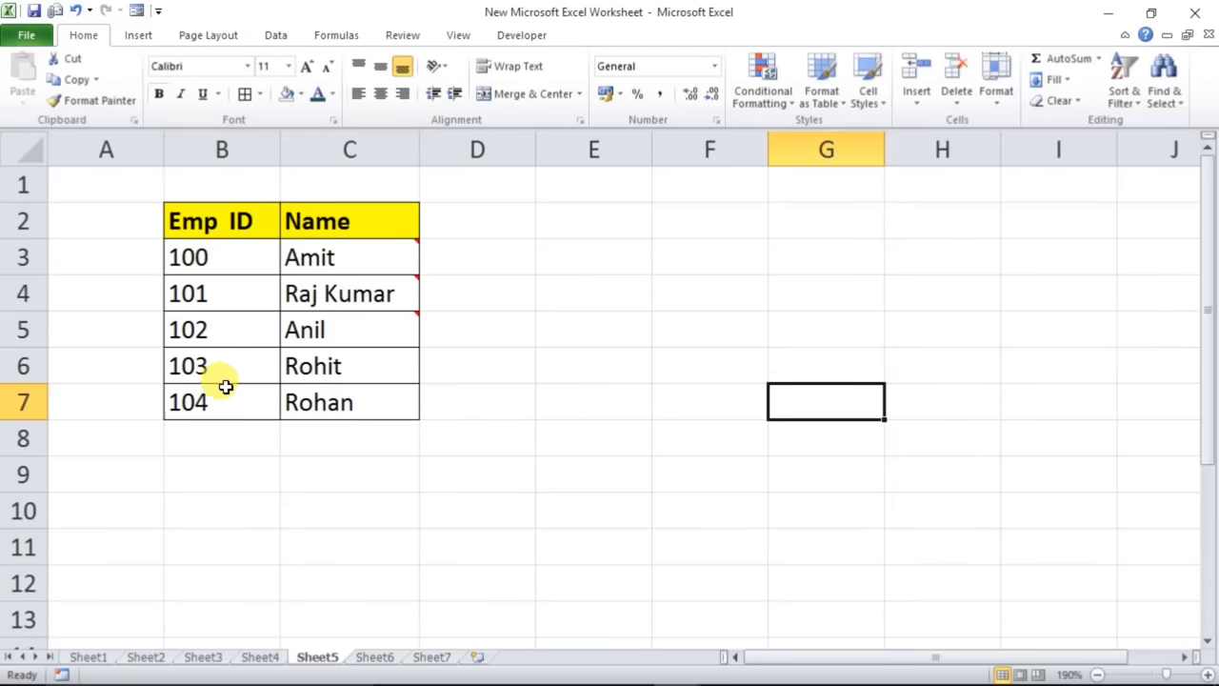
pyautogui.moveTo(217, 225); pyautogui.dragTo(194, 392)
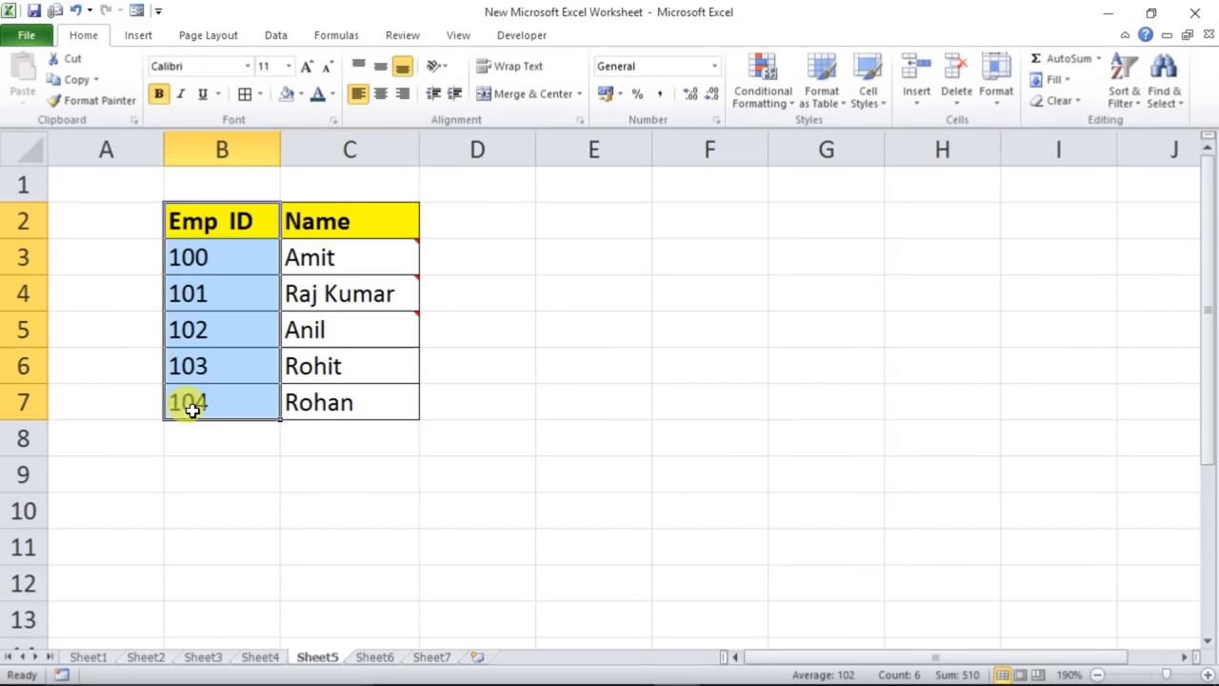
pyautogui.moveTo(331, 229); pyautogui.dragTo(329, 400)
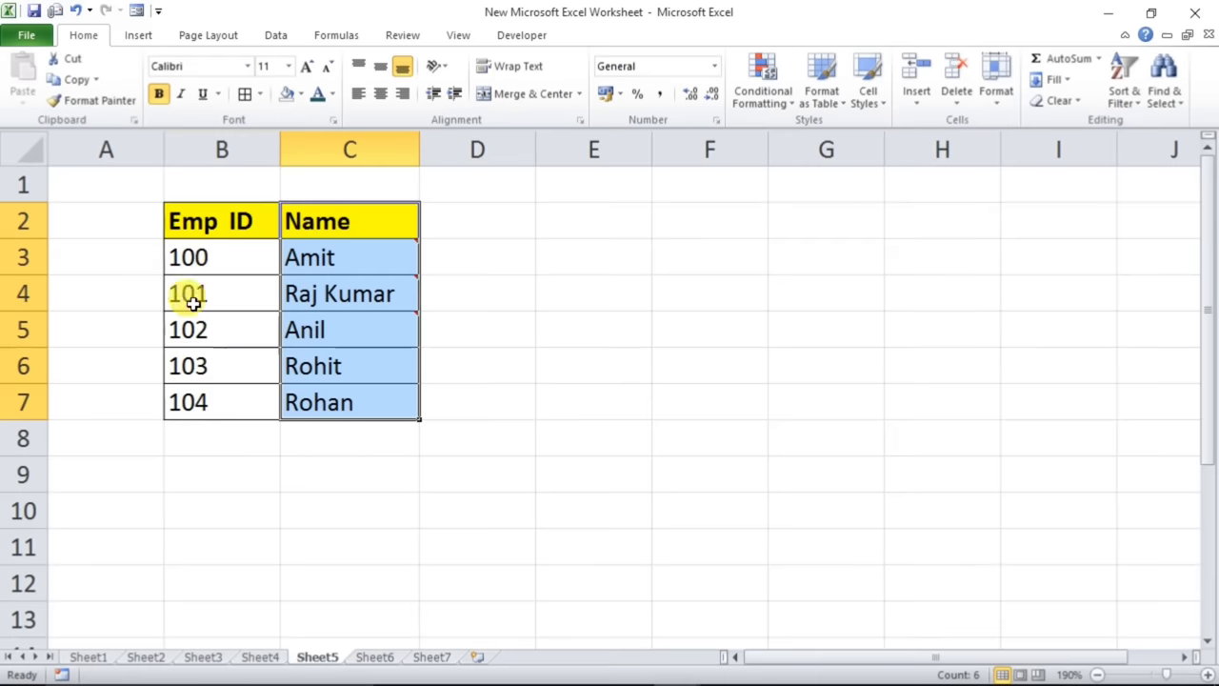
pyautogui.moveTo(195, 225); pyautogui.dragTo(196, 404)
pyautogui.moveTo(204, 478); pyautogui.dragTo(563, 496)
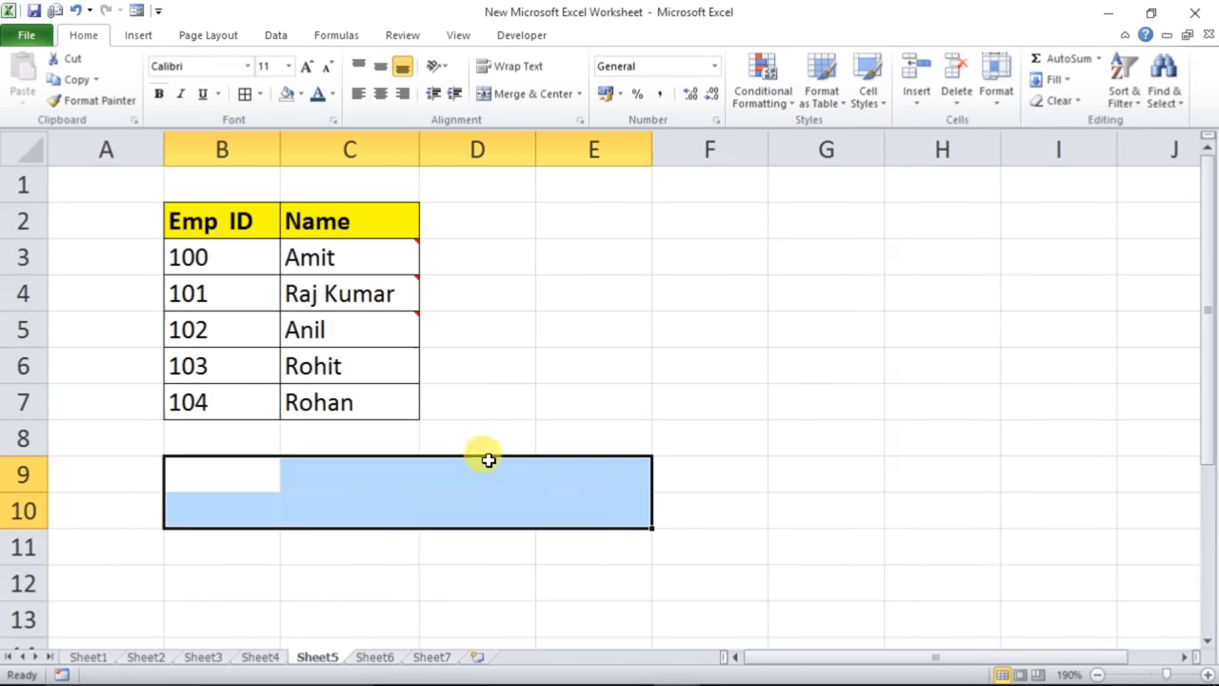
pyautogui.moveTo(234, 538); pyautogui.dragTo(544, 531)
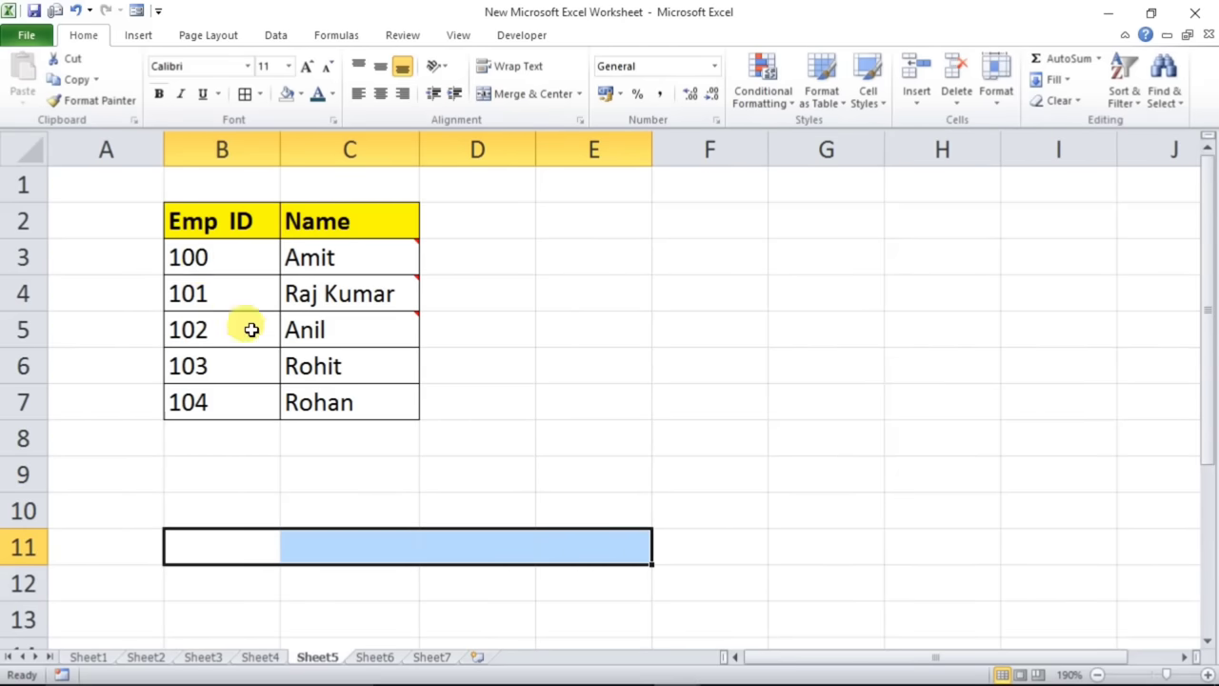
# - Copy the employee table in B2:C7 of Sheet5, paste it transposed at B9, and compare the copy with the original
pyautogui.moveTo(183, 216); pyautogui.dragTo(342, 403)
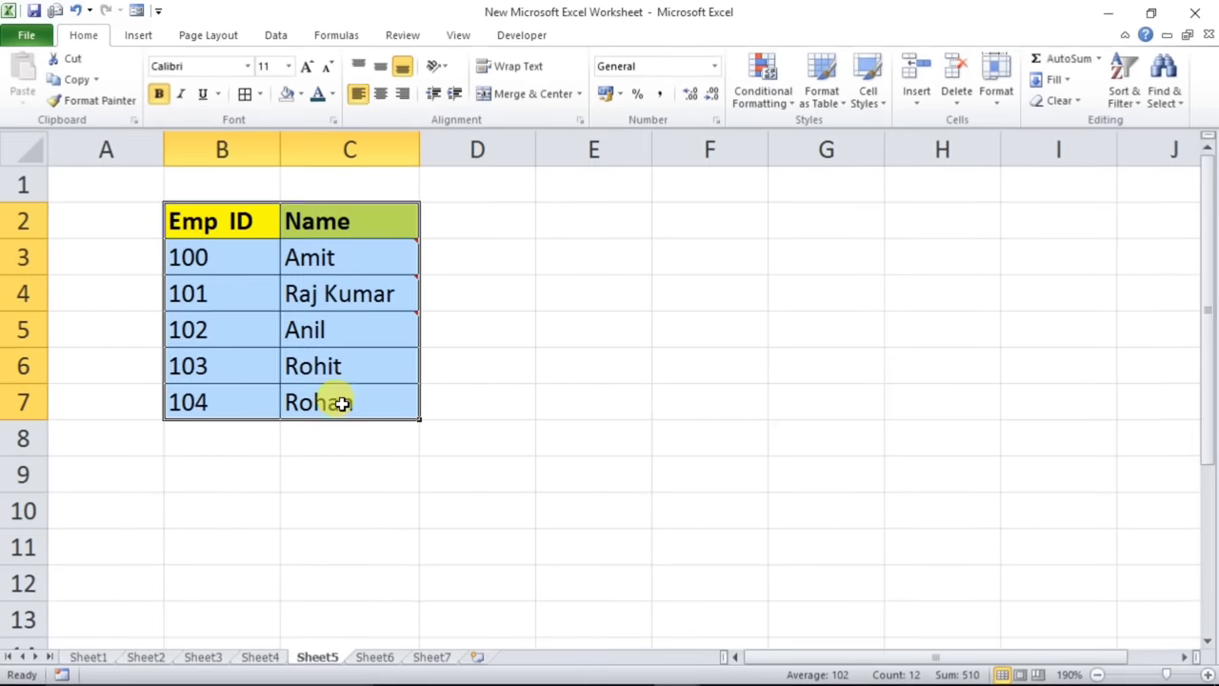
pyautogui.hotkey('ctrl', 'c')
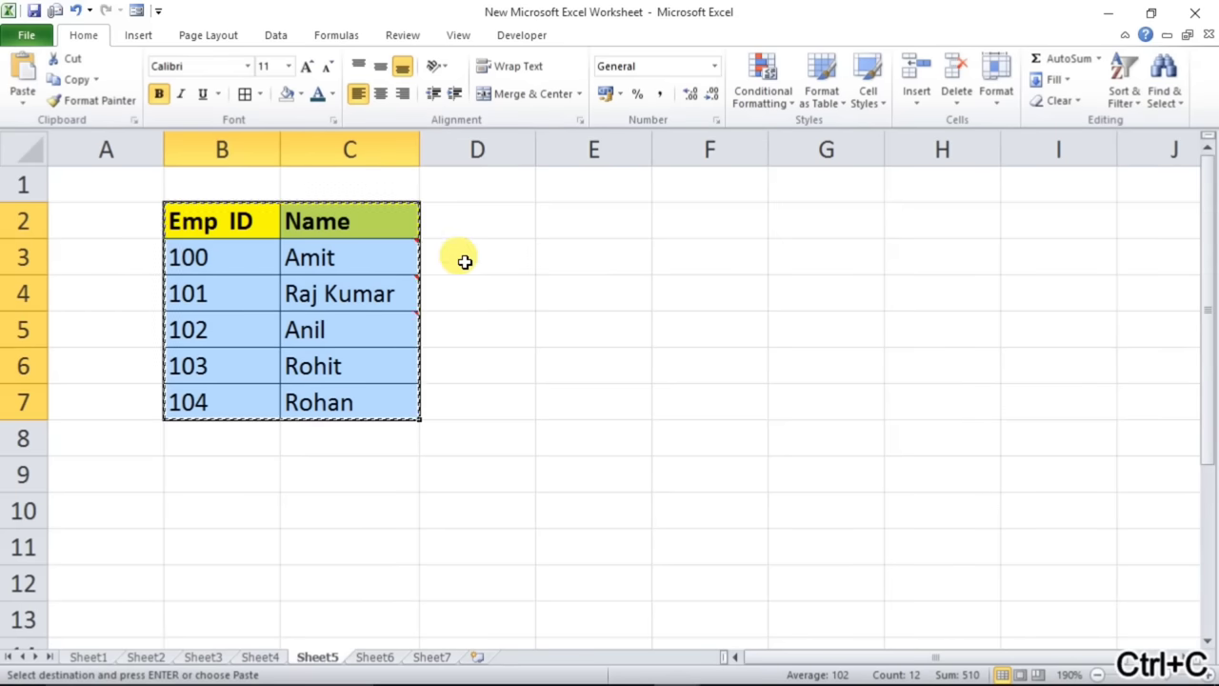
pyautogui.click(190, 474)
pyautogui.rightClick(192, 475)
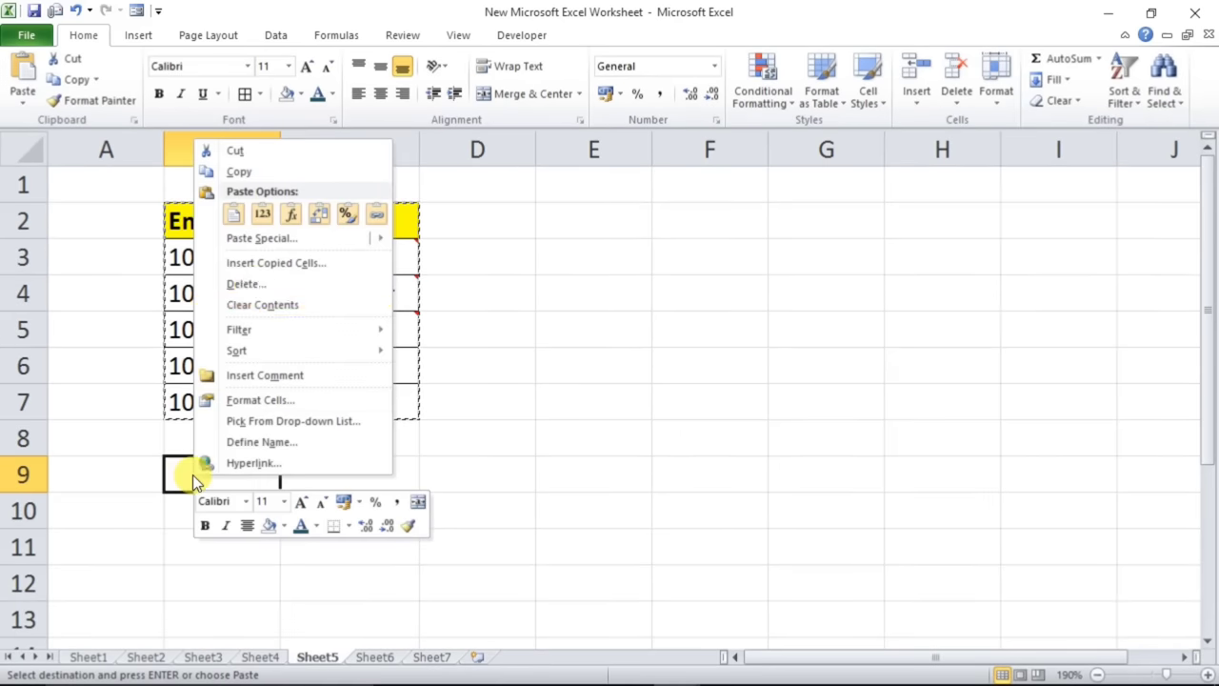
pyautogui.click(250, 237)
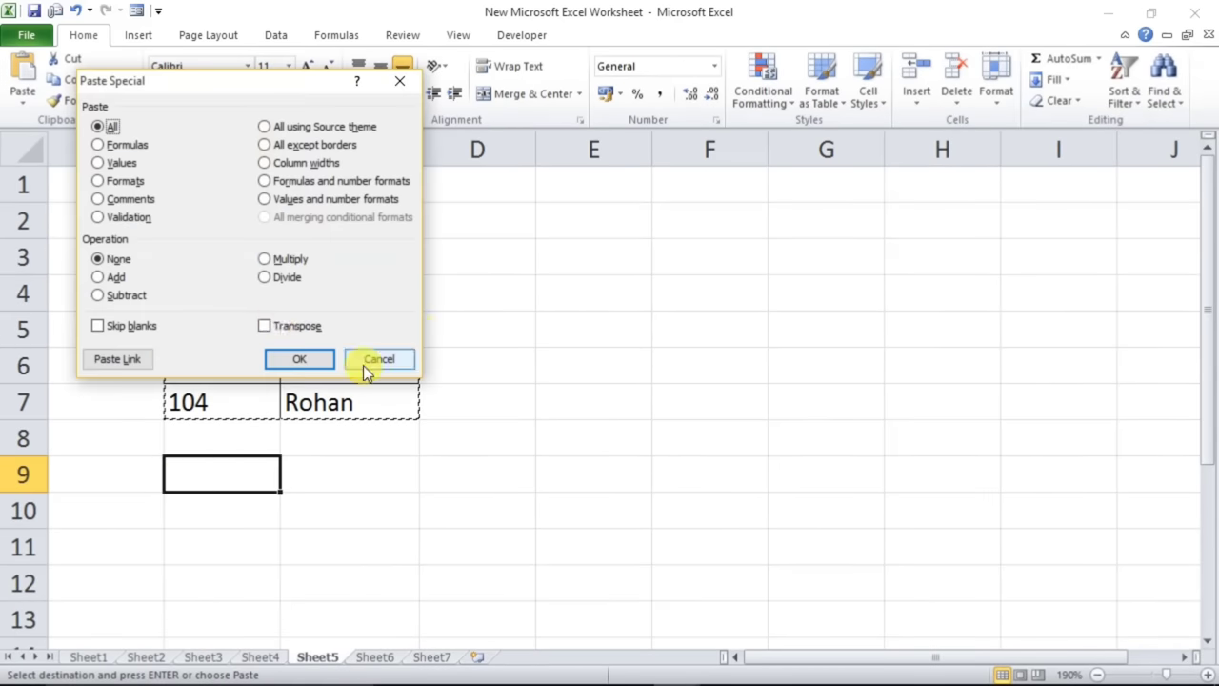
pyautogui.click(269, 326)
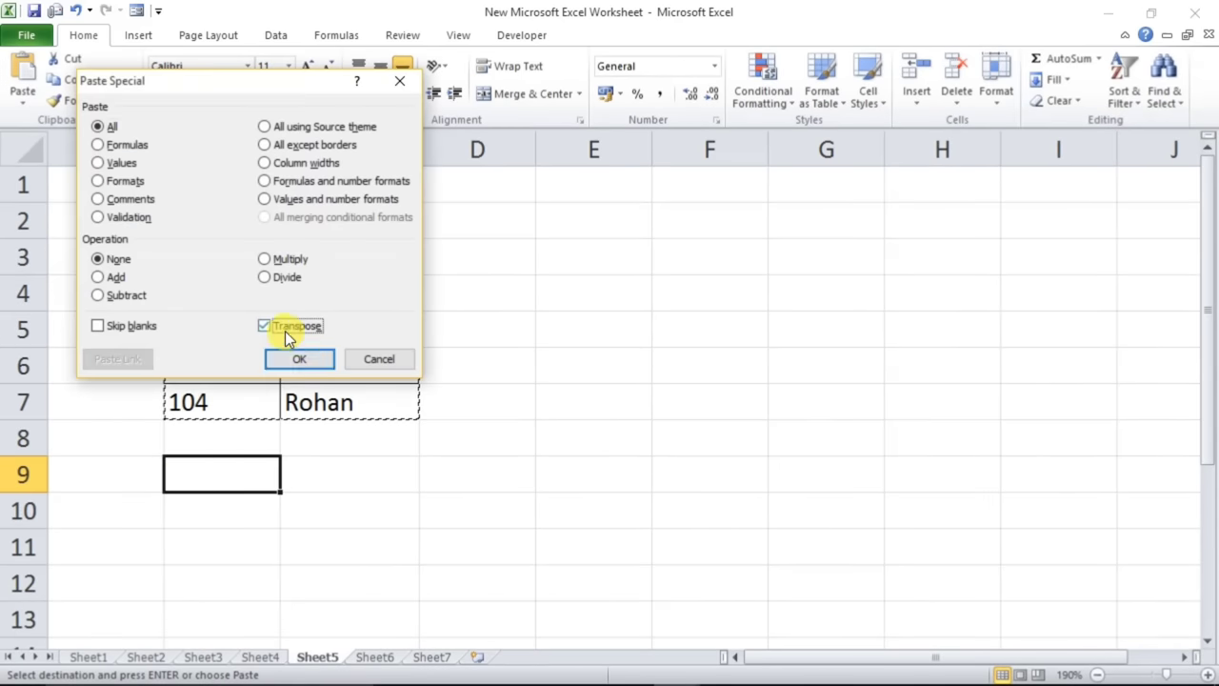
pyautogui.click(297, 362)
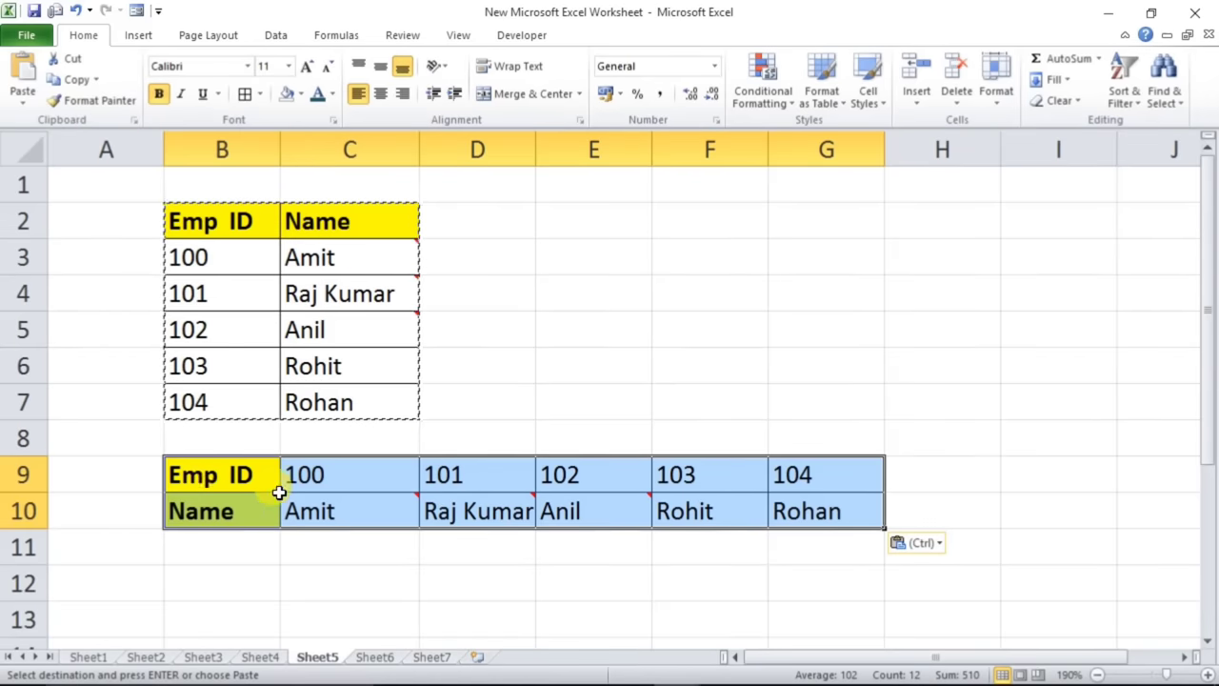
pyautogui.moveTo(203, 237); pyautogui.dragTo(190, 367)
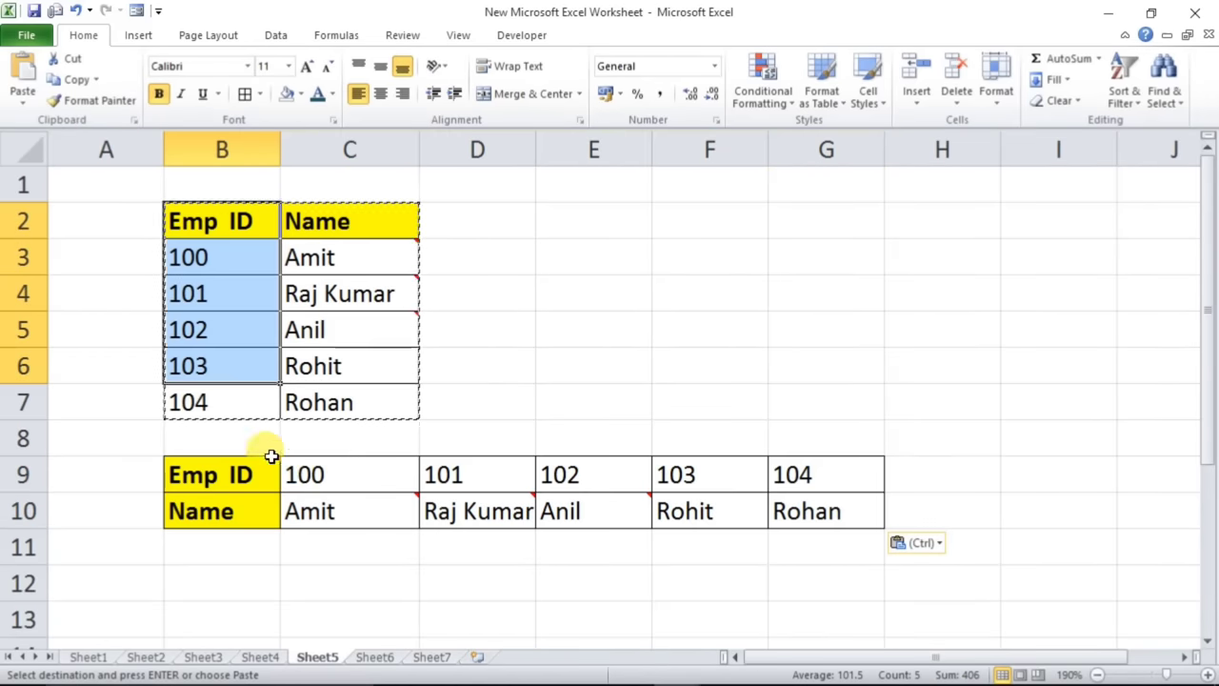
pyautogui.moveTo(269, 475); pyautogui.dragTo(870, 480)
pyautogui.click(944, 476)
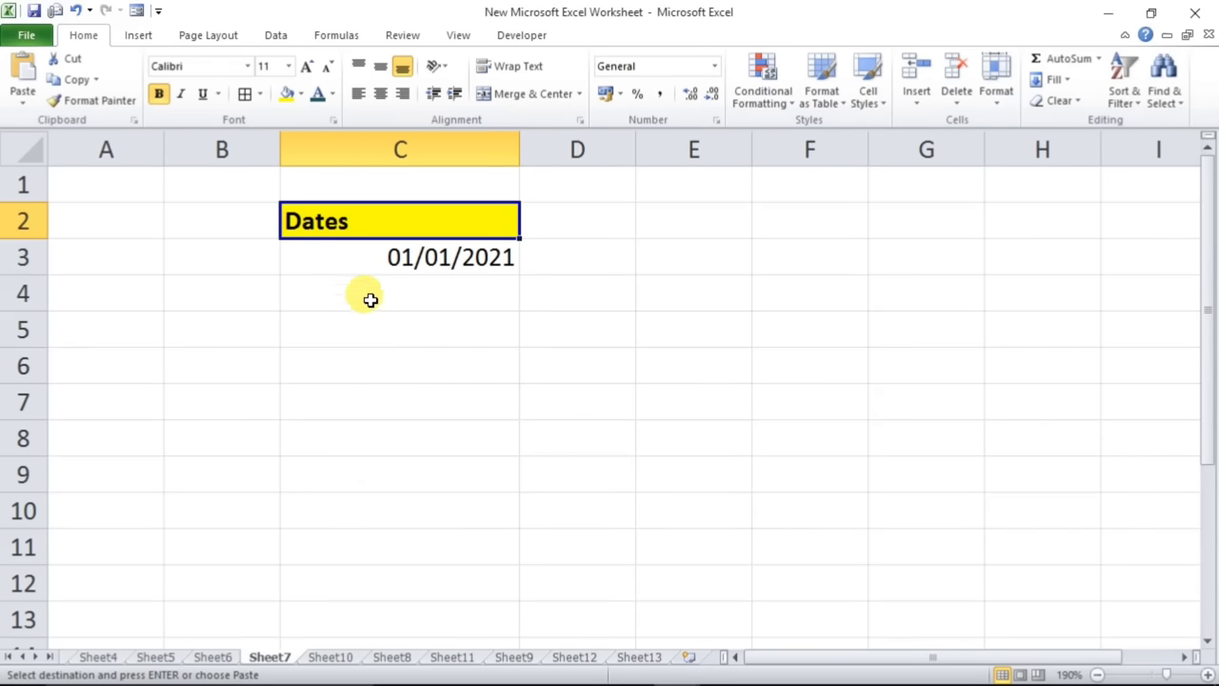
# - Enter 1 in cell B3 of Sheet7, beside the first date
pyautogui.click(365, 261)
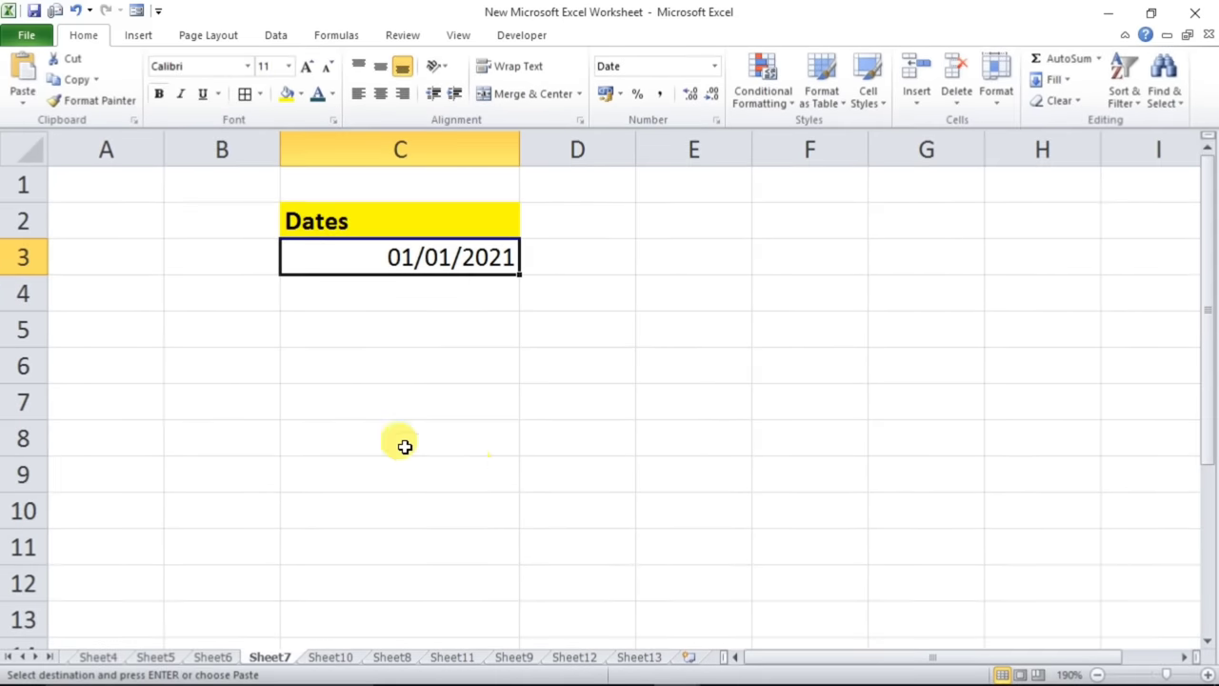
pyautogui.click(193, 257)
pyautogui.write('1')
pyautogui.click(387, 411)
pyautogui.click(225, 270)
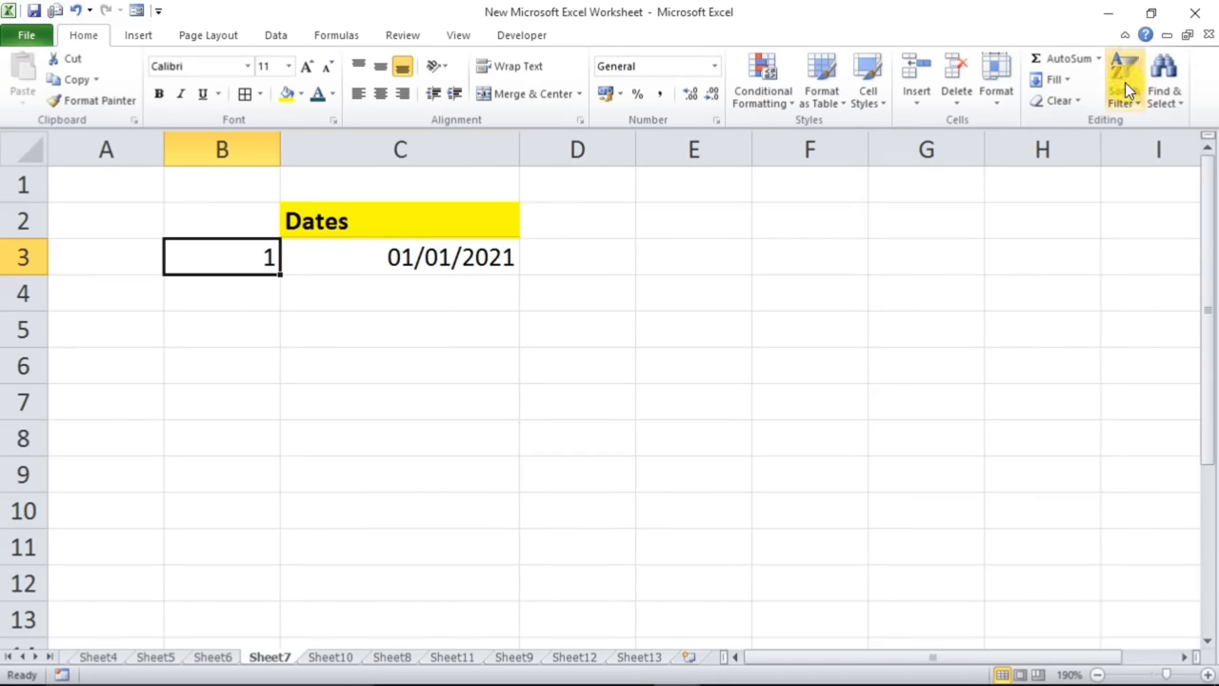
# - Fill a linear series down column B from B3 with step value 1 and stop value 70
pyautogui.click(1071, 81)
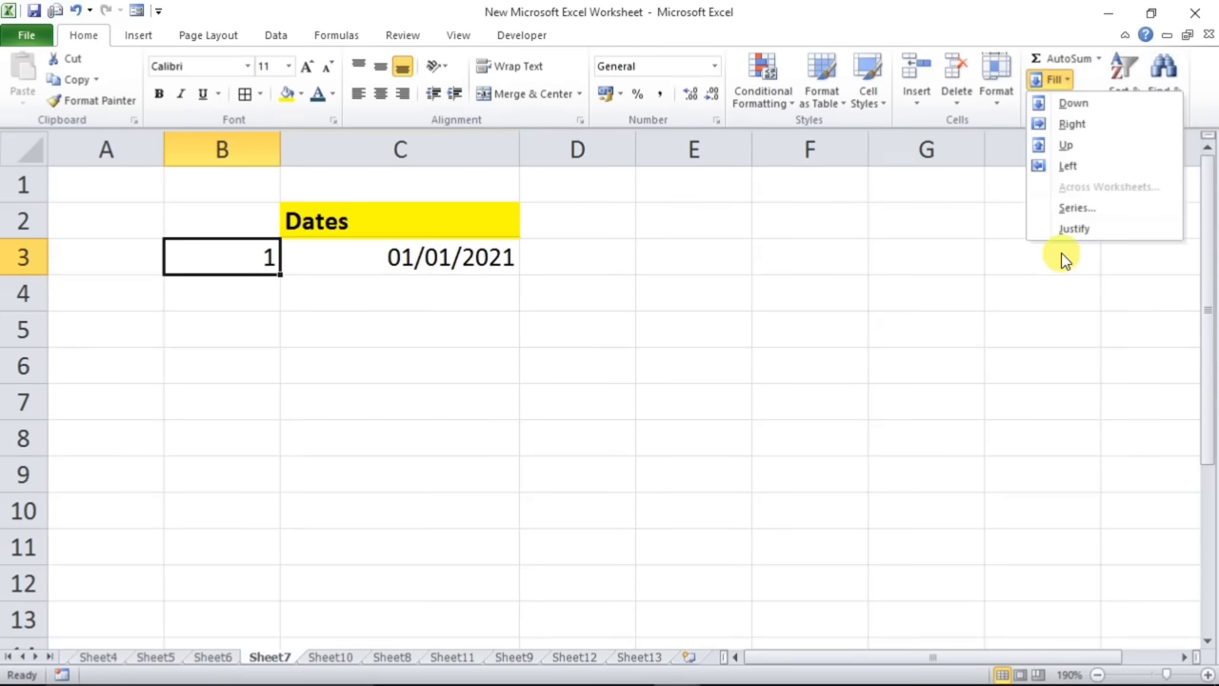
pyautogui.click(1078, 207)
pyautogui.click(654, 404)
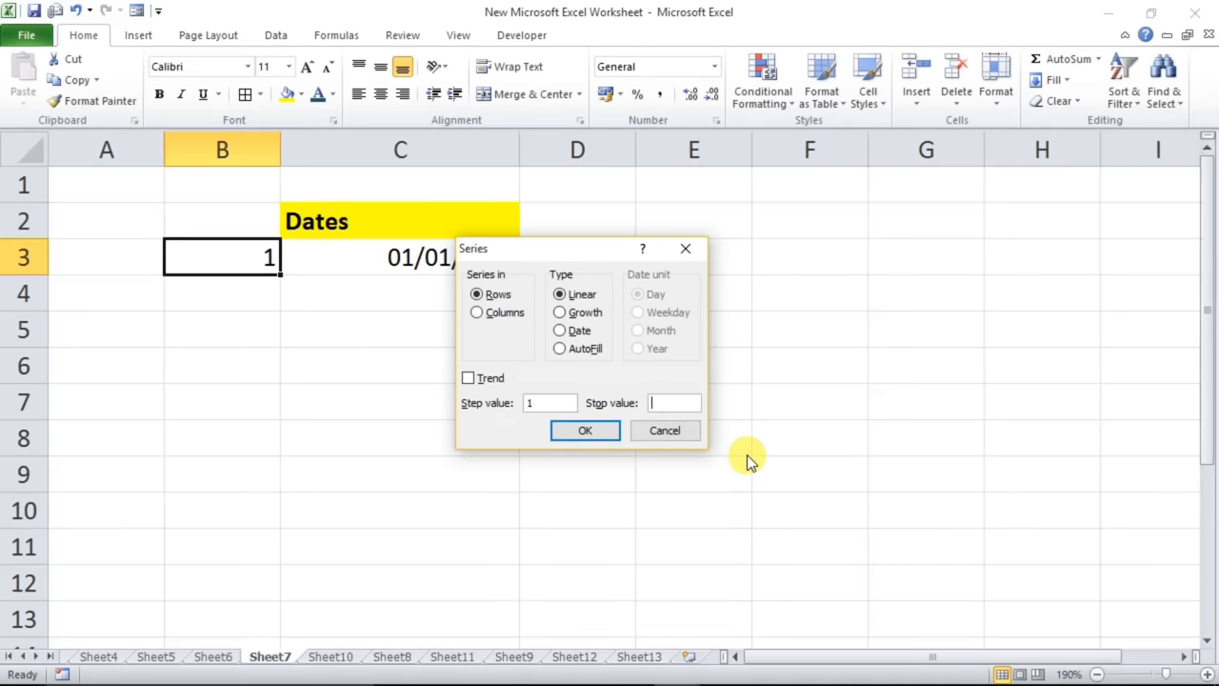
pyautogui.write('70')
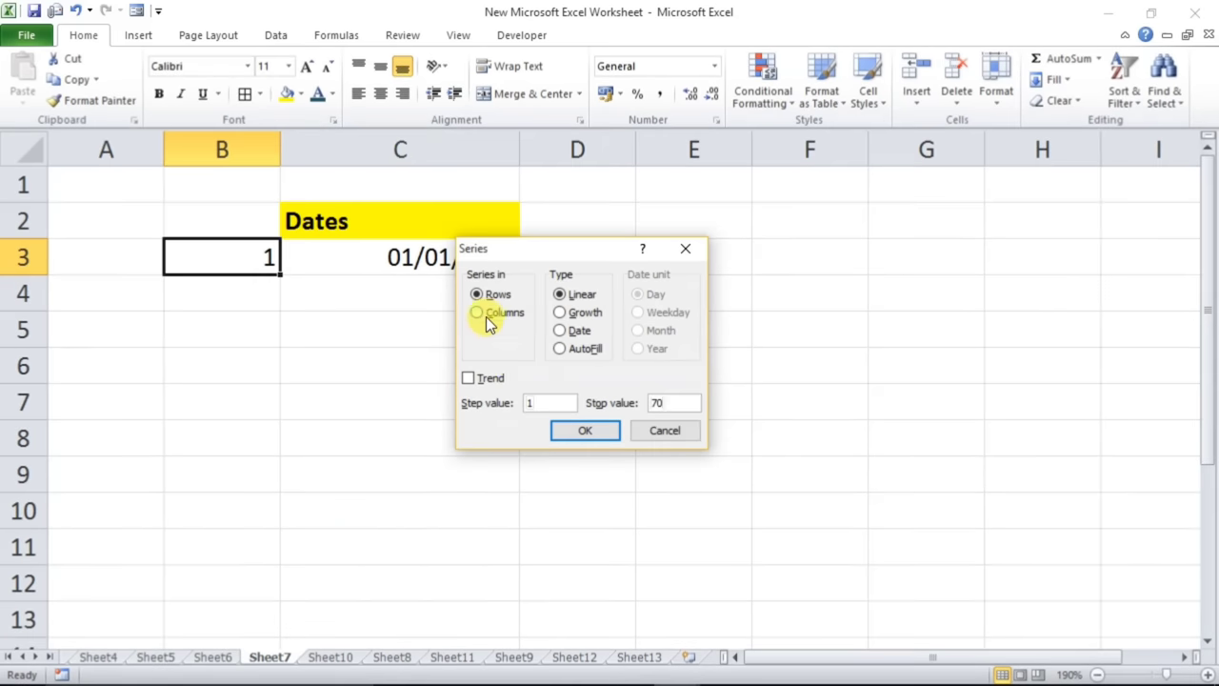
pyautogui.click(488, 322)
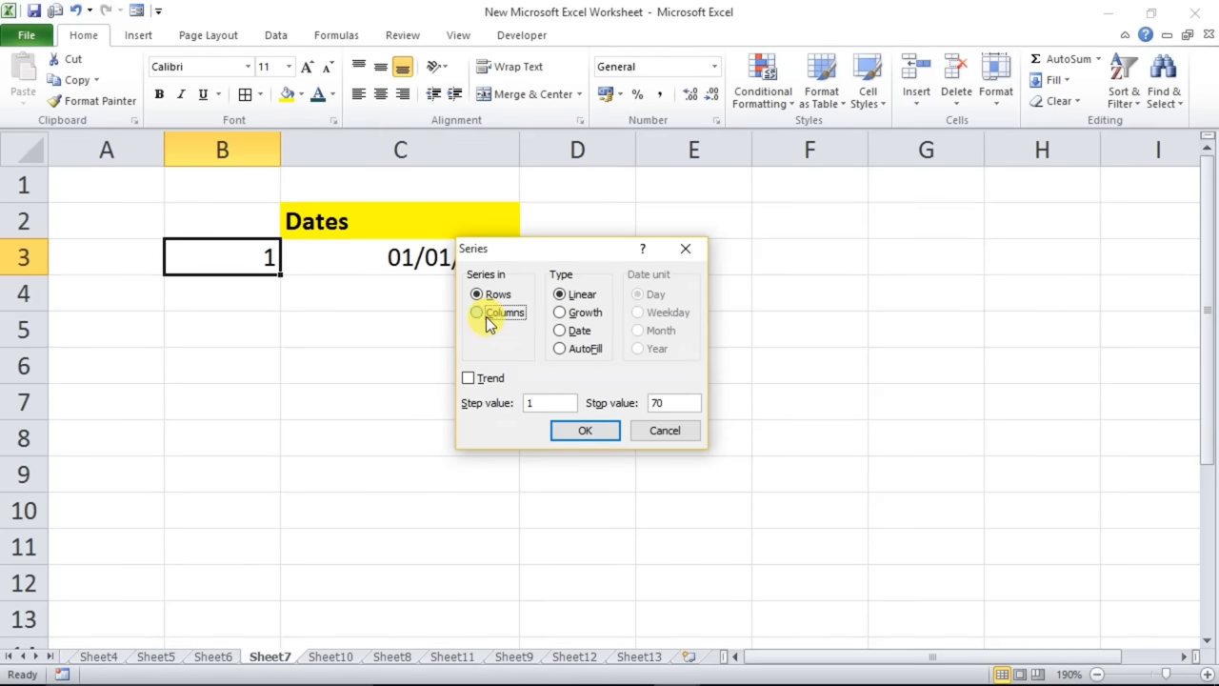
pyautogui.click(581, 431)
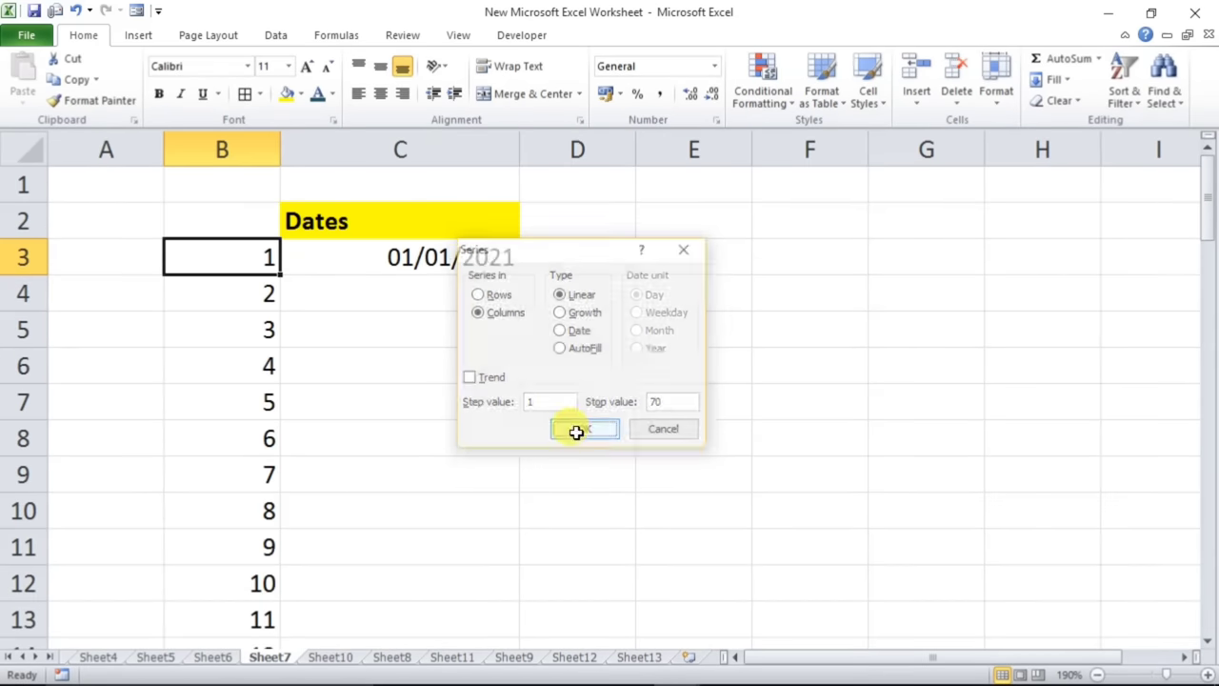
pyautogui.scroll(-1, 224, 502)
pyautogui.scroll(-1, 224, 501)
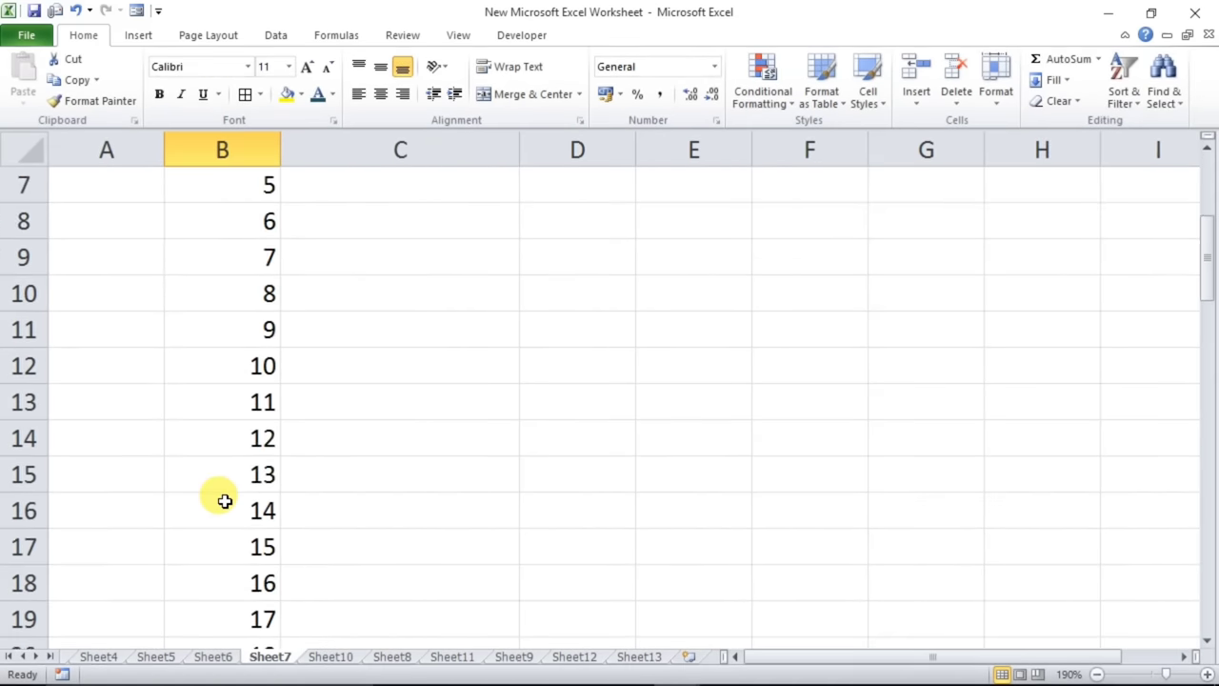
# - Auto-fill the date in C3 down column C alongside the helper numbers and check the dates through row 72
pyautogui.scroll(2, 222, 495)
pyautogui.click(471, 264)
pyautogui.doubleClick(523, 275)
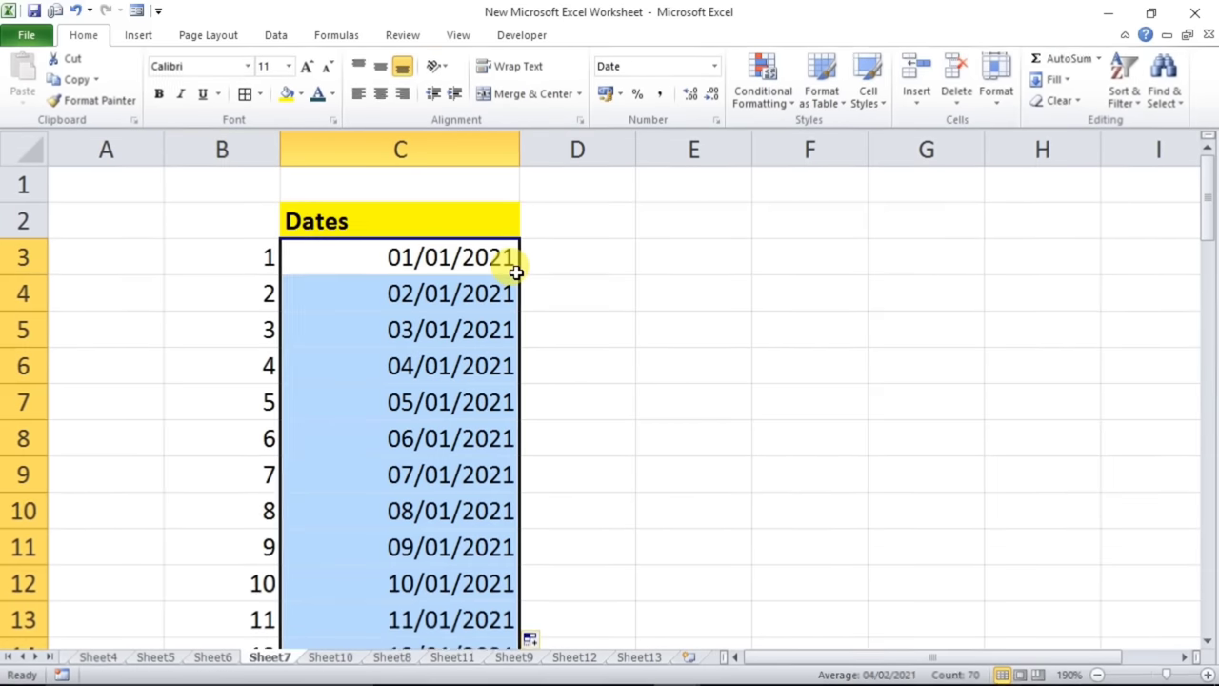
pyautogui.scroll(-20, 510, 420)
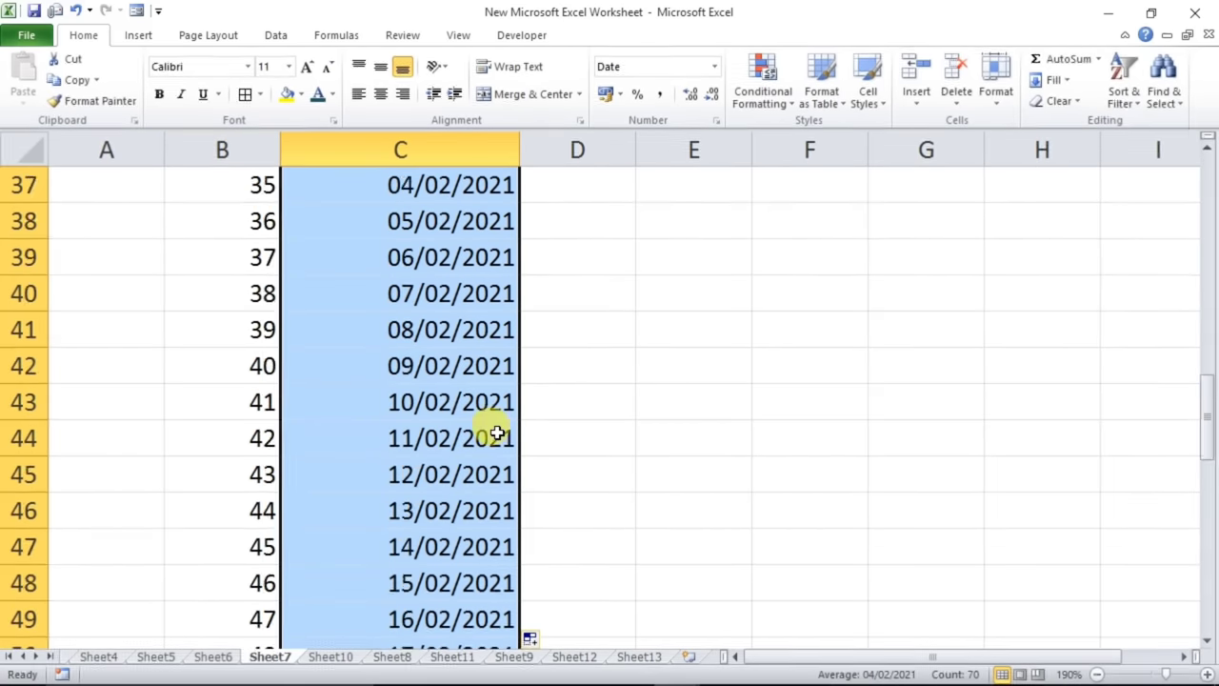
pyautogui.scroll(5, 495, 464)
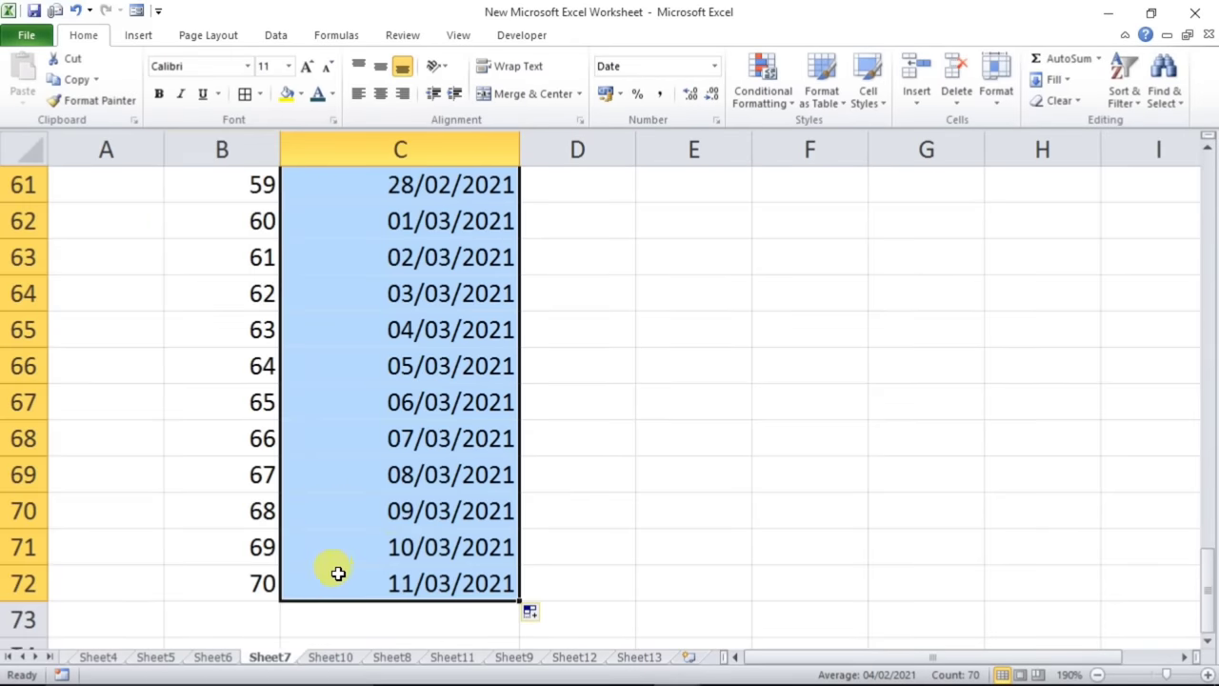
pyautogui.scroll(20, 426, 572)
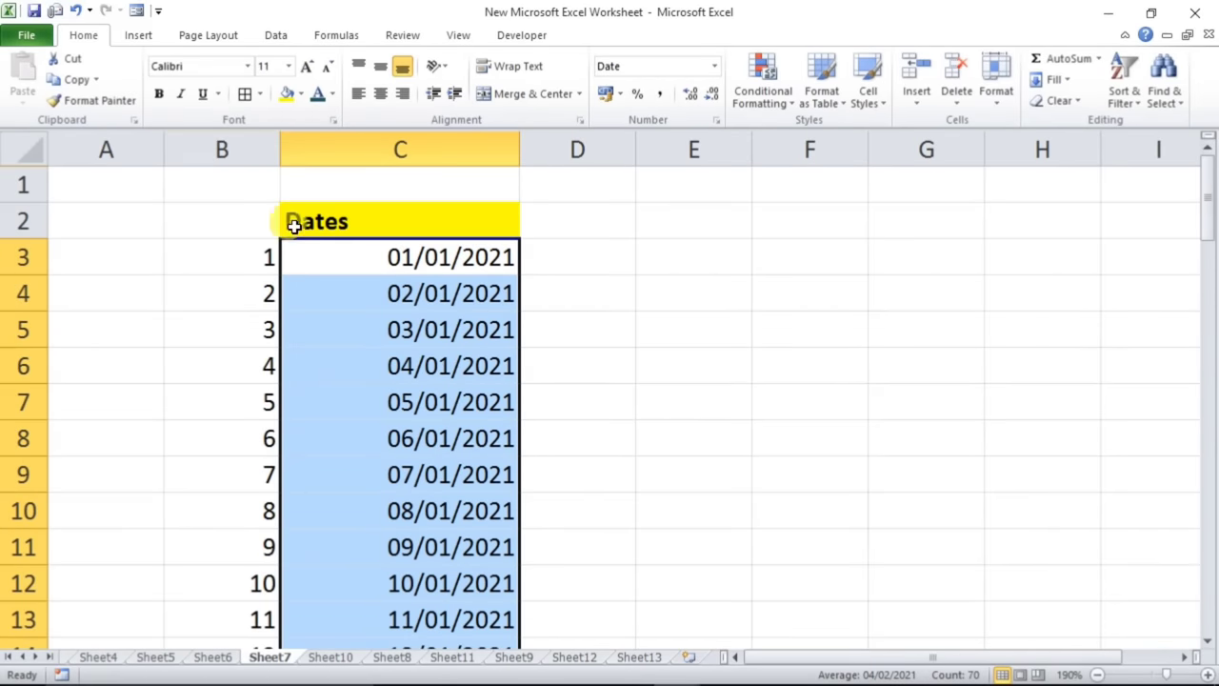
# - Clear the helper numbers from column B of Sheet7, keeping the dates in column C
pyautogui.click(226, 158)
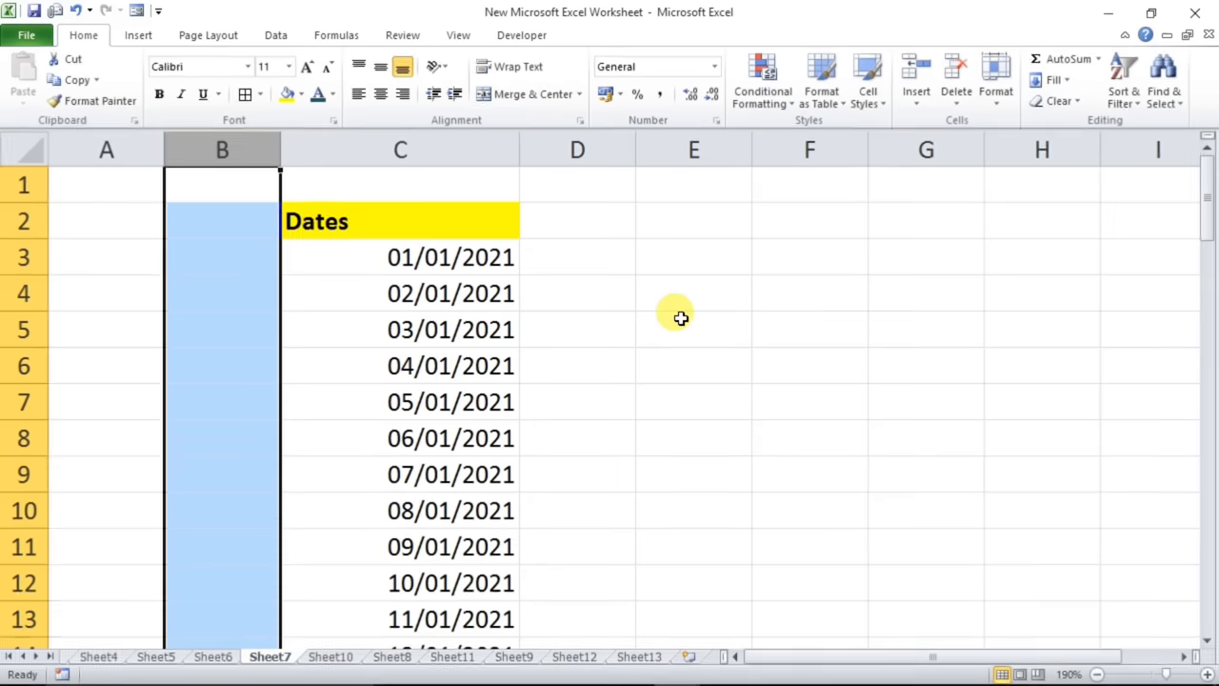
pyautogui.press('Delete')
pyautogui.click(409, 209)
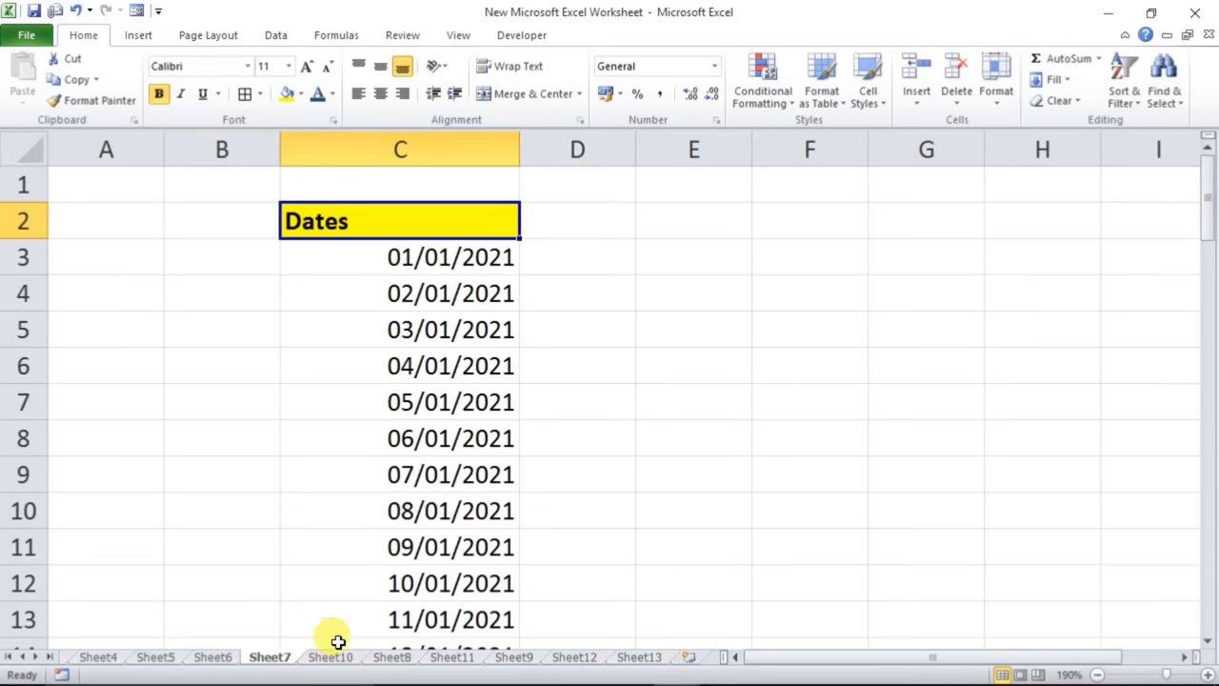
# - On Sheet10, number the employee rows 1 to 6 in cells G3:G8 beside the Pincode column
pyautogui.click(329, 657)
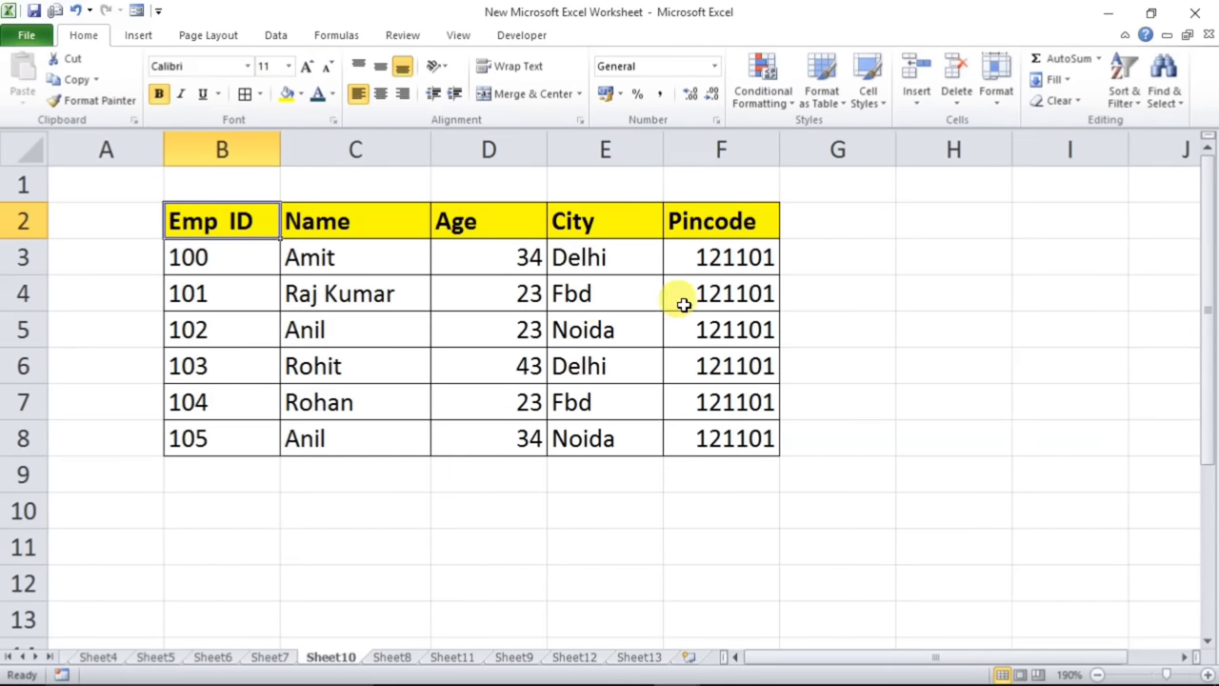
pyautogui.click(830, 254)
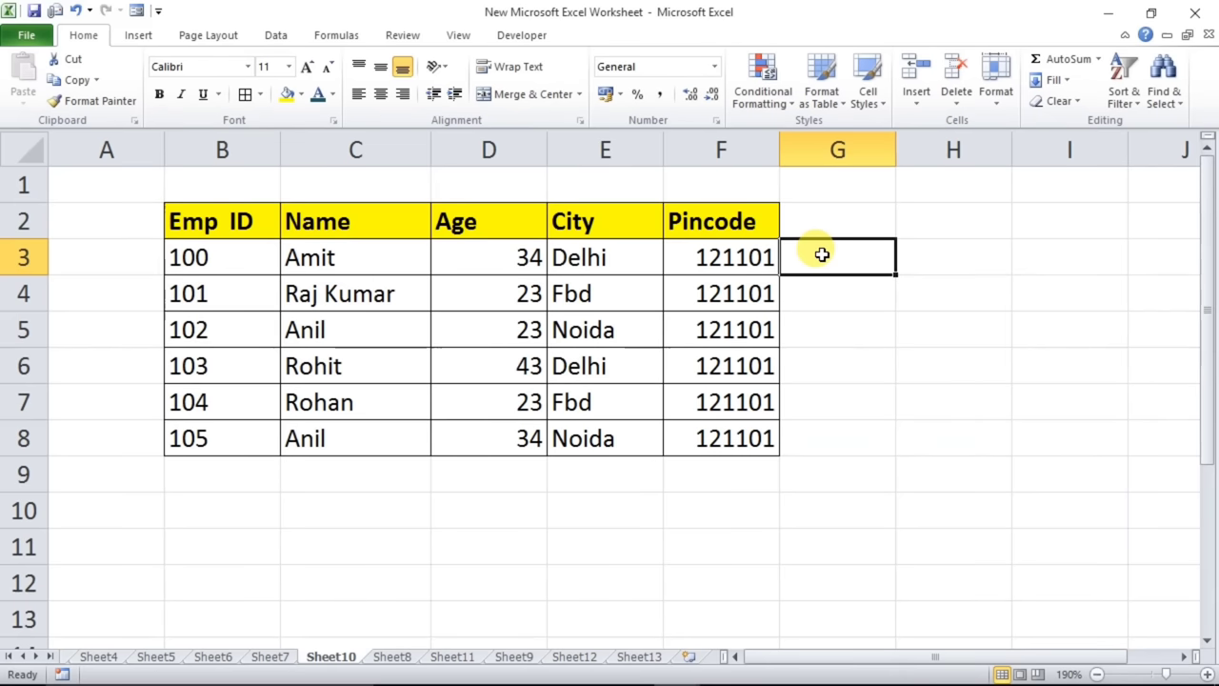
pyautogui.write('1')
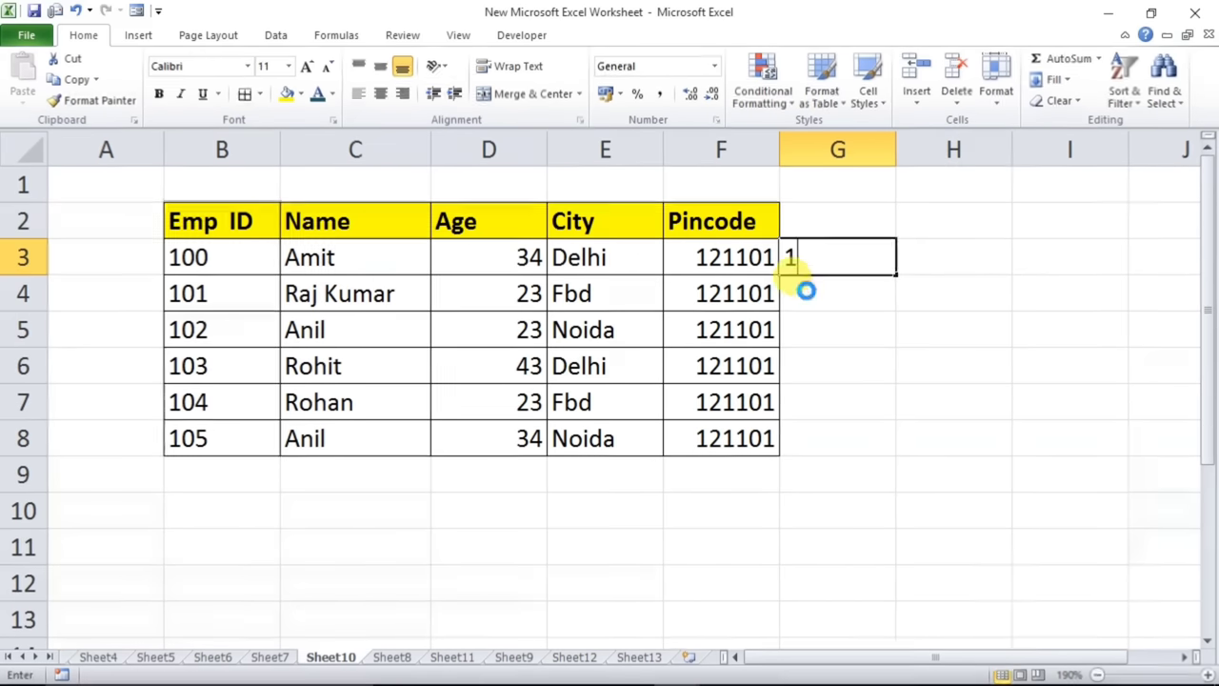
pyautogui.press('Return')
pyautogui.write('2')
pyautogui.moveTo(844, 258); pyautogui.dragTo(882, 447)
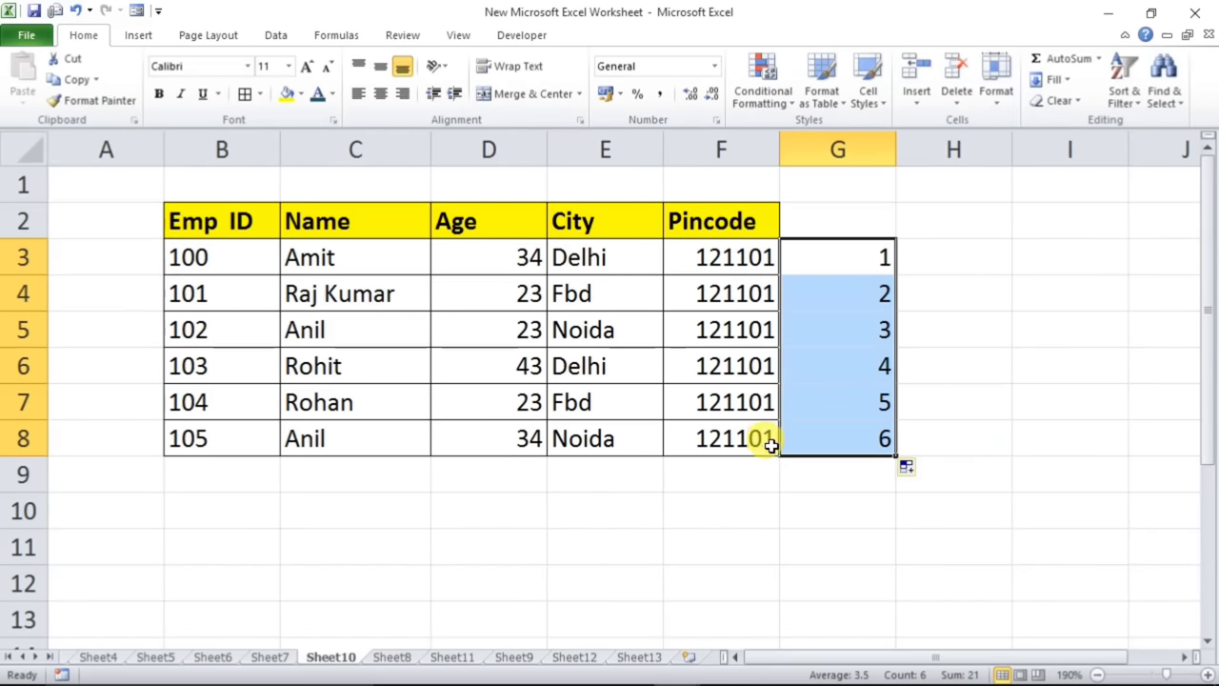
# - Copy the numbers in G3:G8 and paste them directly below, starting at cell G9
pyautogui.hotkey('ctrl', 'c')
pyautogui.click(851, 471)
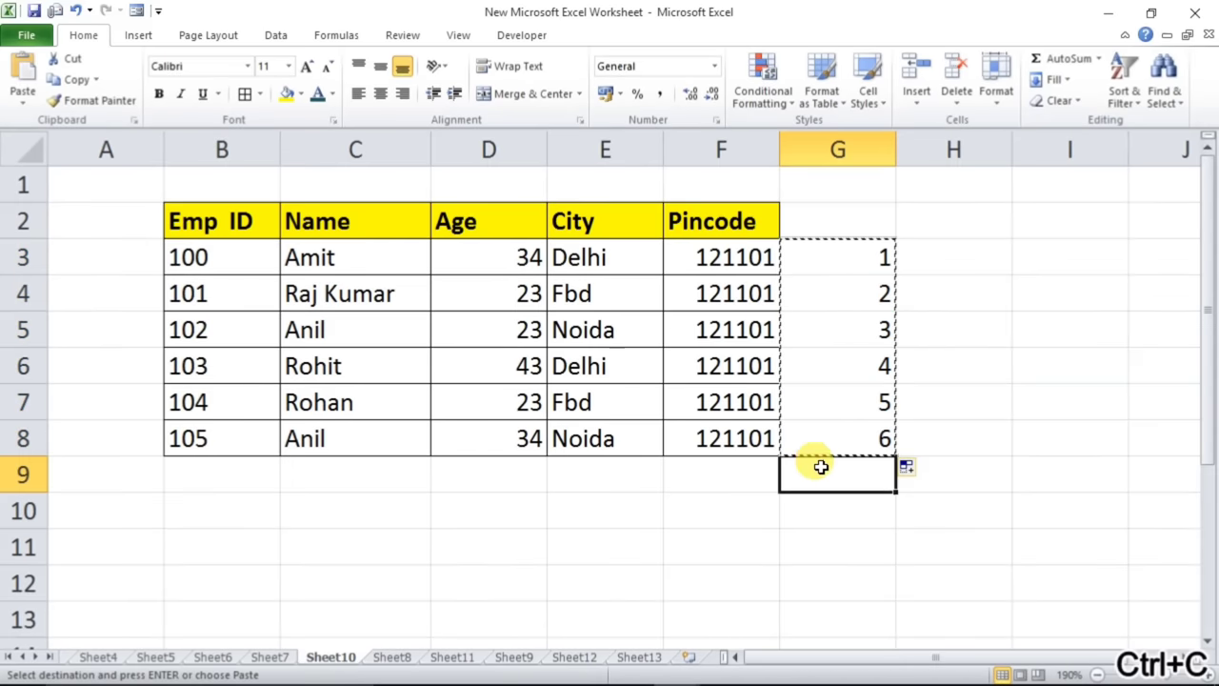
pyautogui.hotkey('ctrl', 'v')
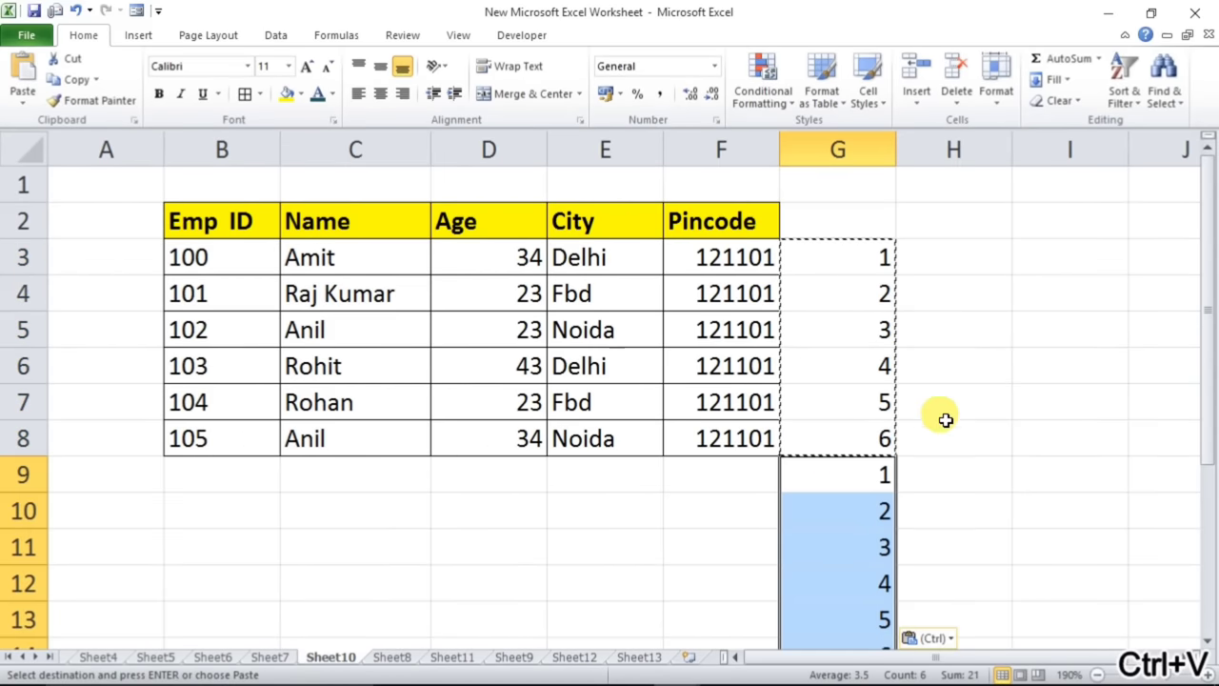
pyautogui.press('Escape')
# - Enter the header "helper" in cell G2 above the number column
pyautogui.click(767, 222)
pyautogui.click(808, 226)
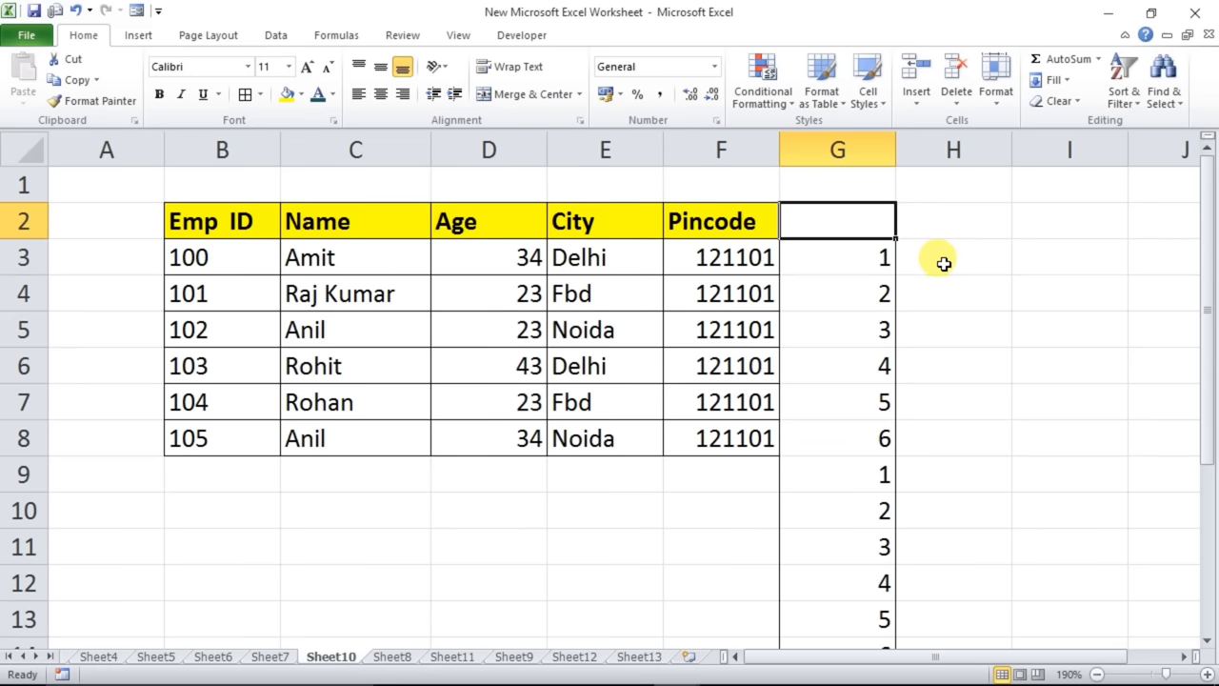
pyautogui.write('helper')
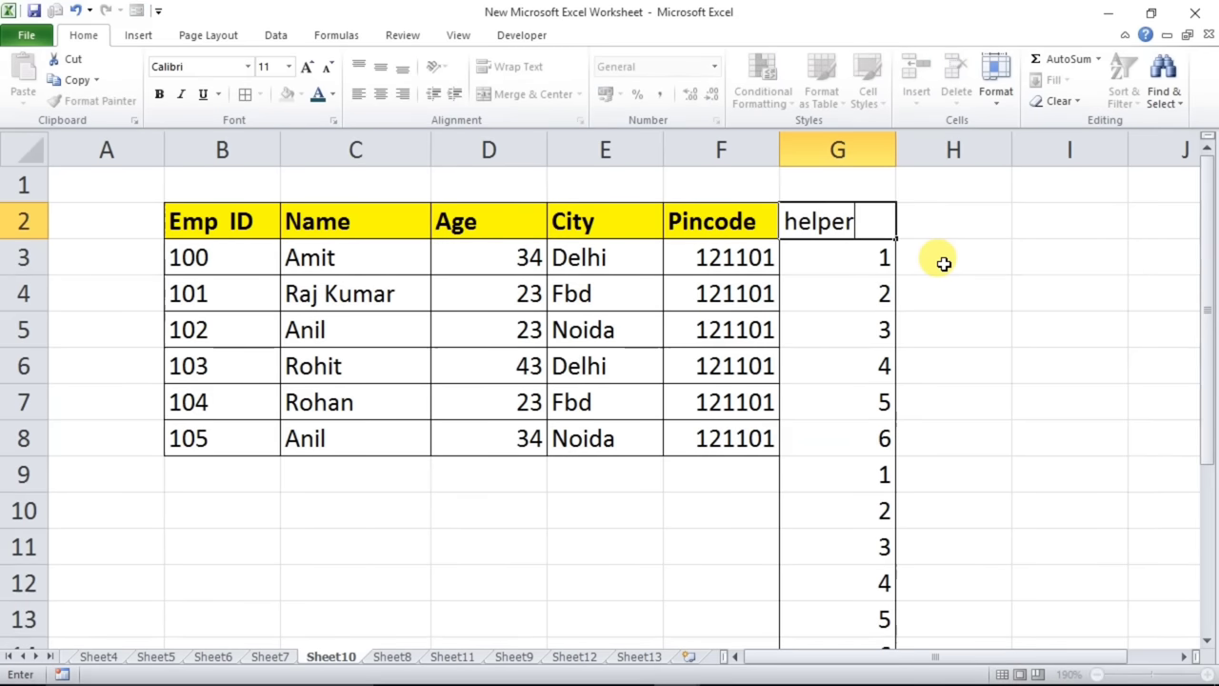
pyautogui.click(940, 258)
pyautogui.click(807, 223)
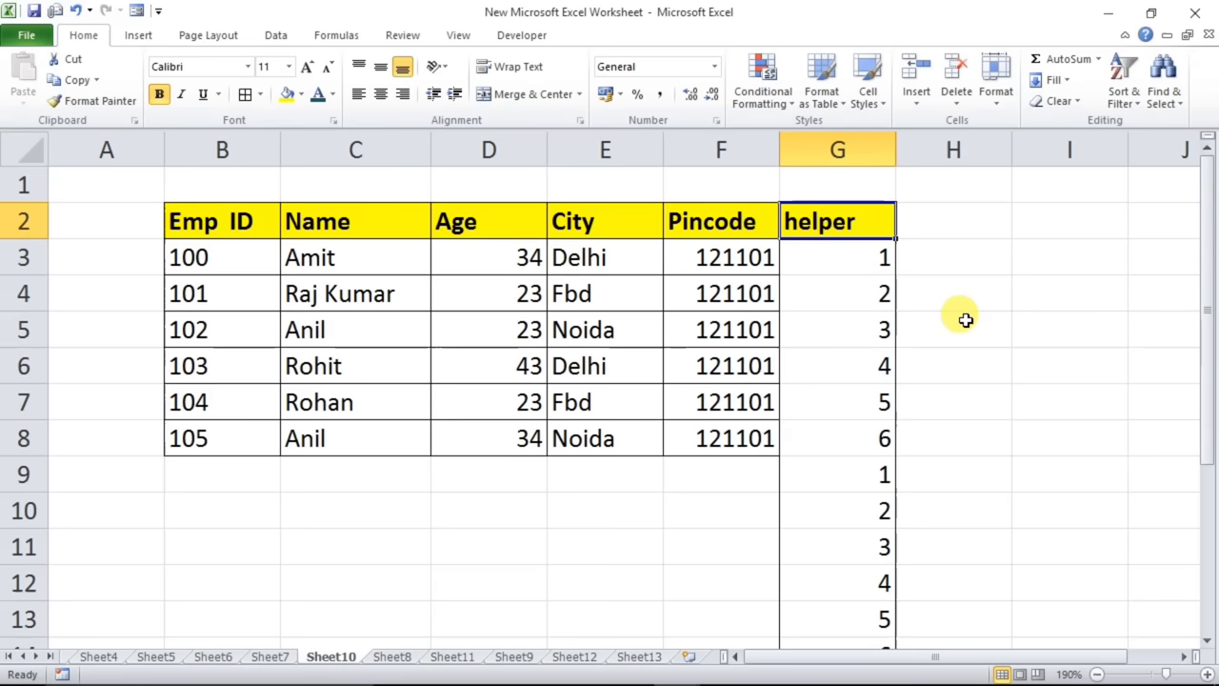
# - Add filters to the table headers and sort the helper column from smallest to largest
pyautogui.hotkey('ctrl', 'shift', 'l')
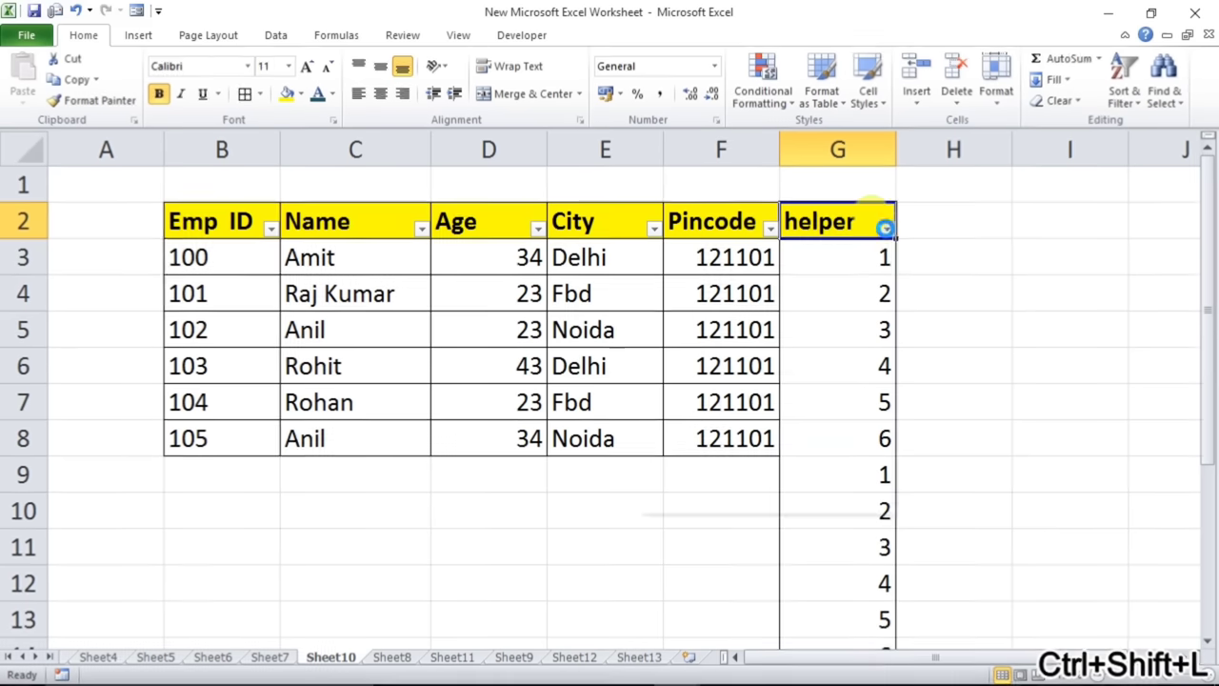
pyautogui.click(886, 230)
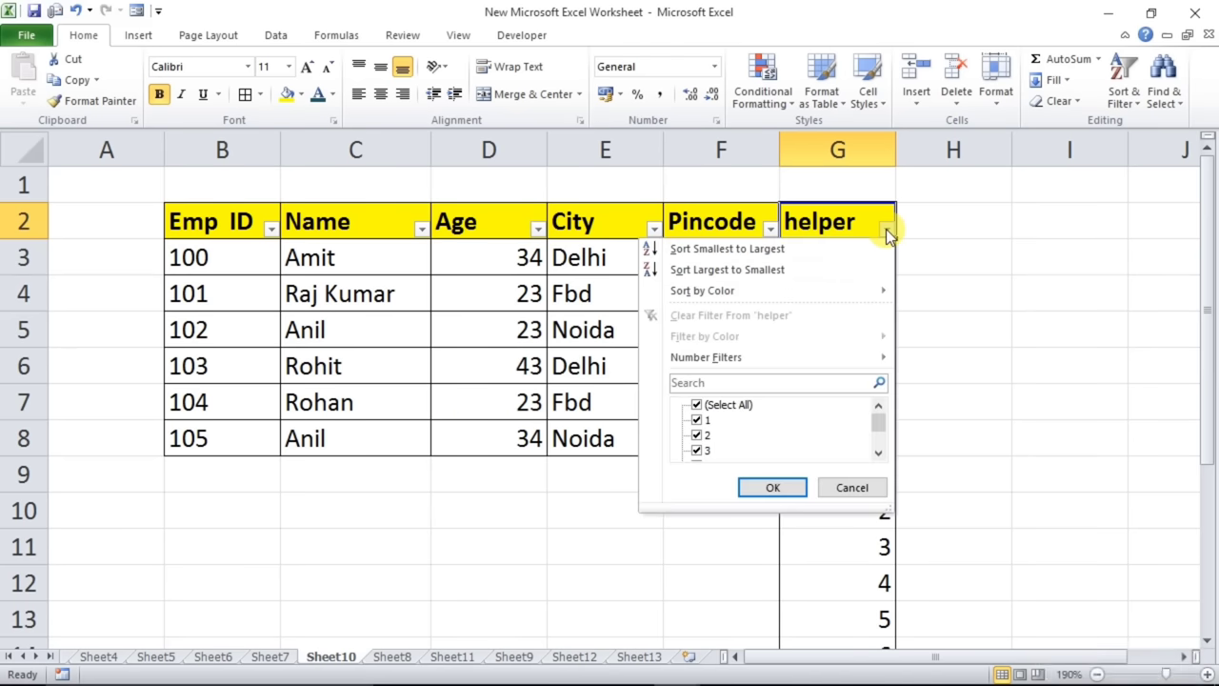
pyautogui.click(735, 251)
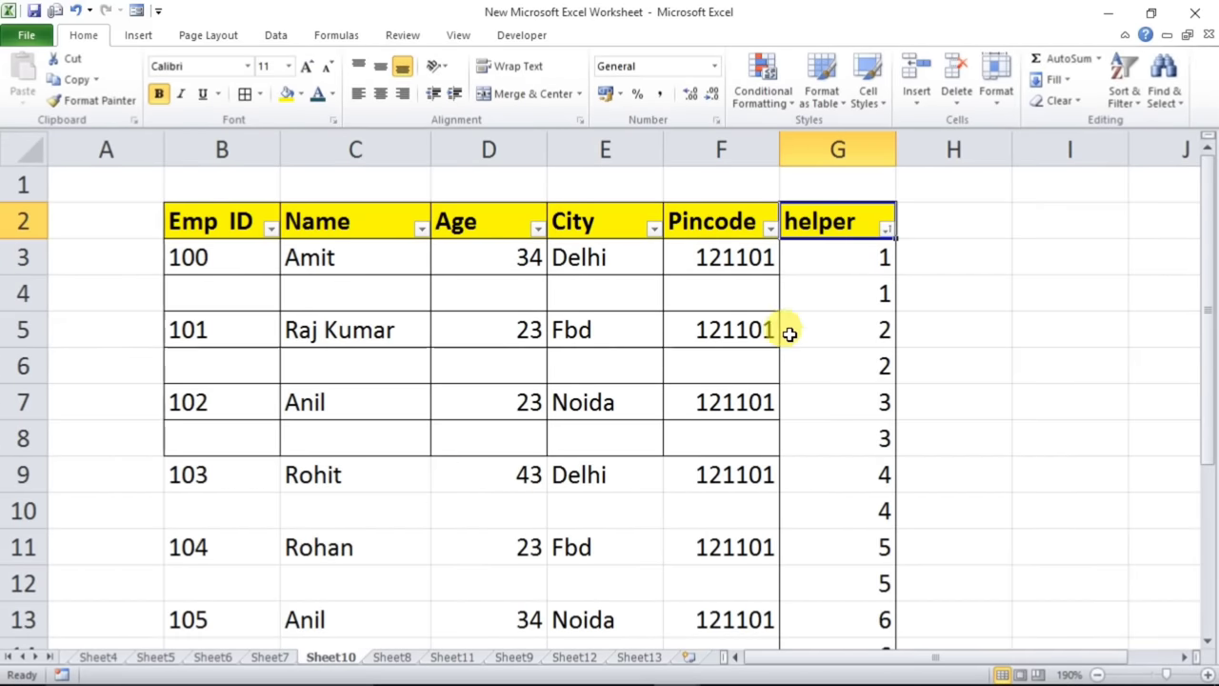
# - Delete the helper column G from Sheet10
pyautogui.rightClick(836, 148)
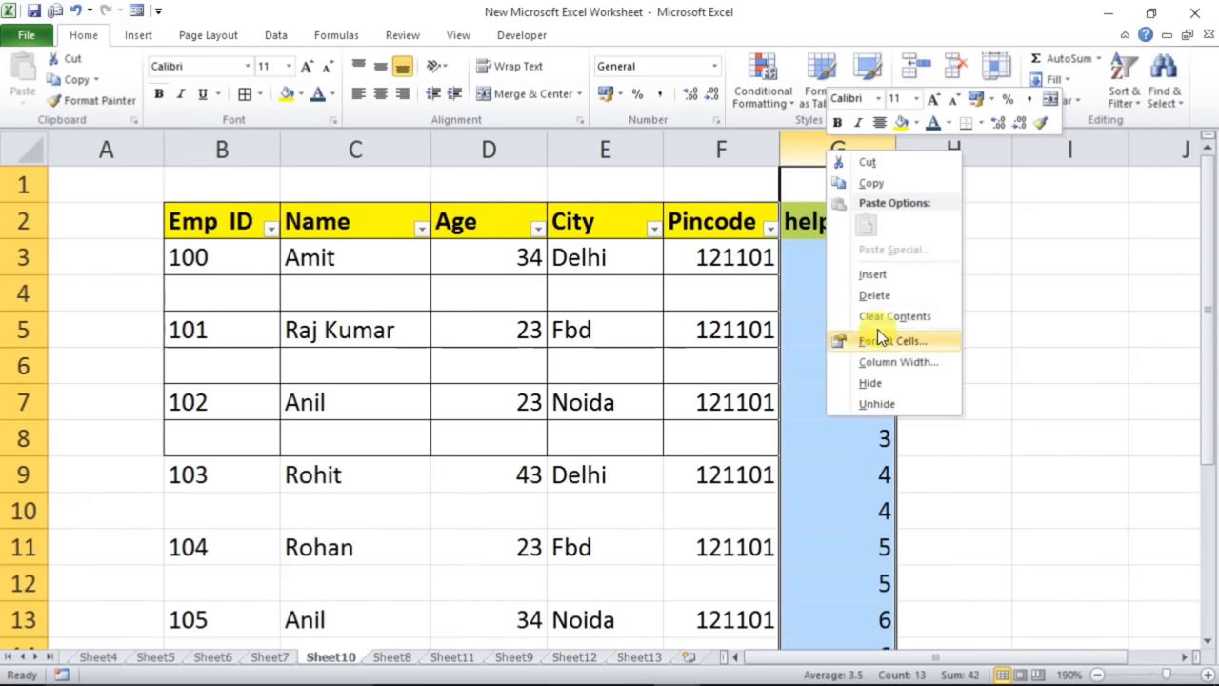
pyautogui.click(879, 295)
pyautogui.click(458, 354)
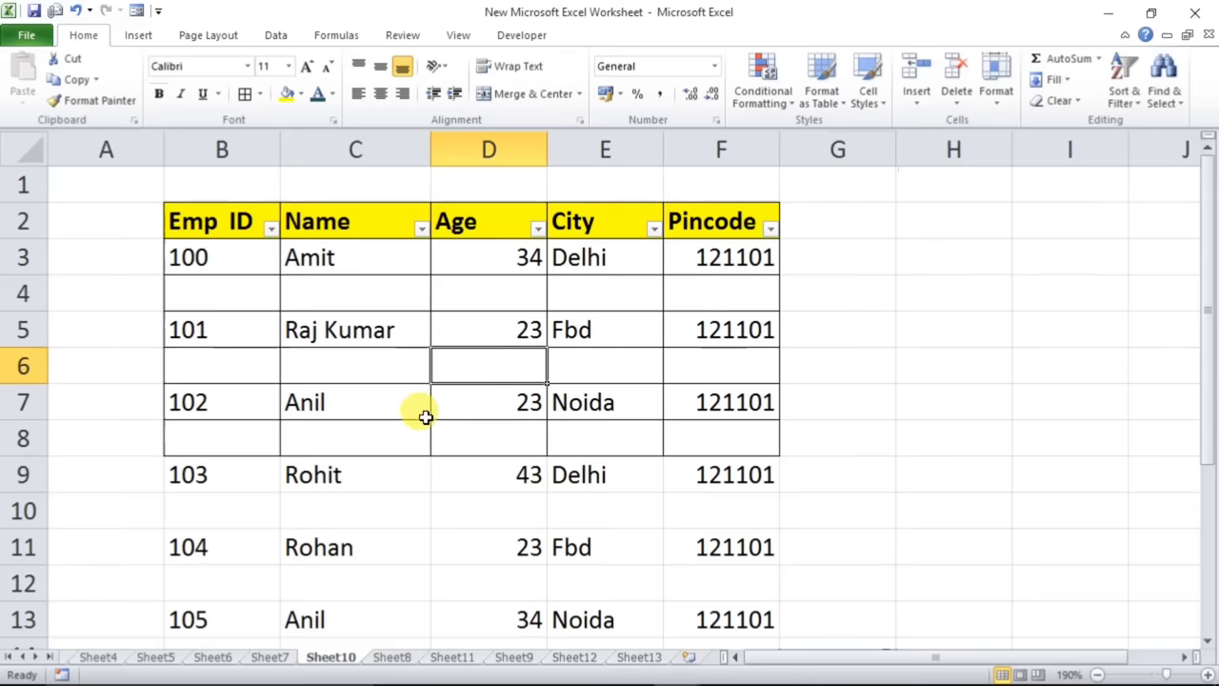
# - Apply borders to every cell of the employee table B2:F14, including the blank alternate rows
pyautogui.hotkey('ctrl', 'a')
pyautogui.moveTo(213, 230); pyautogui.dragTo(728, 71)
pyautogui.scroll(3, 776, 414)
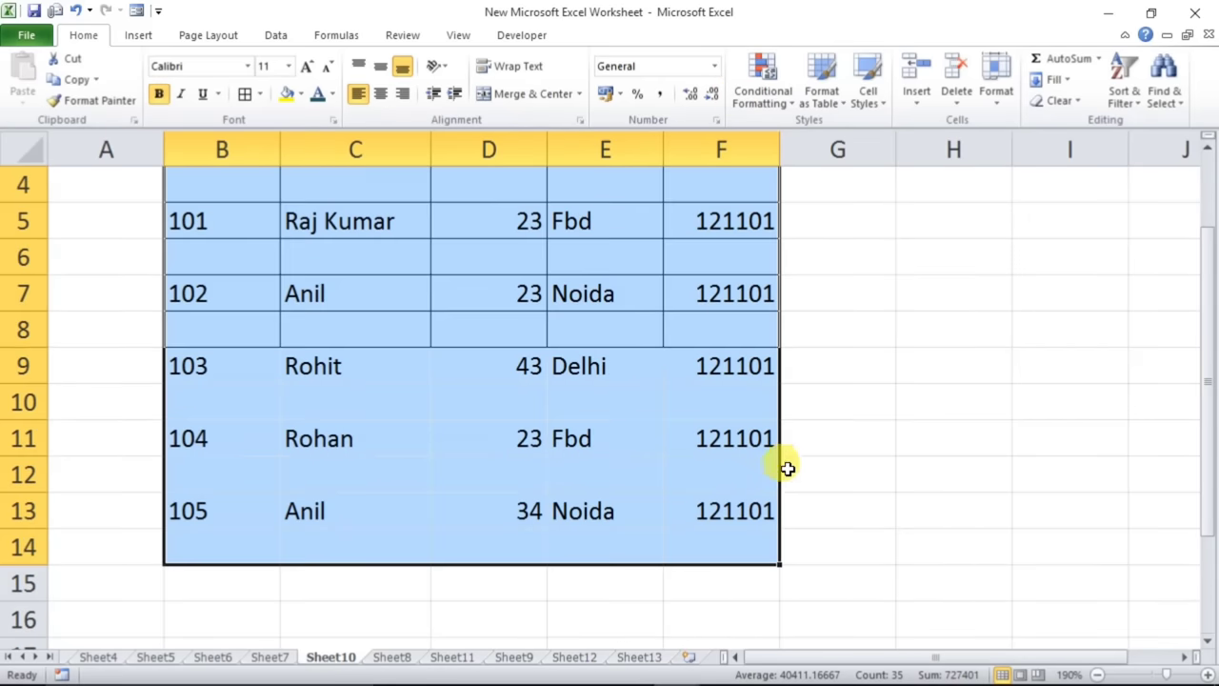
pyautogui.scroll(1, 338, 321)
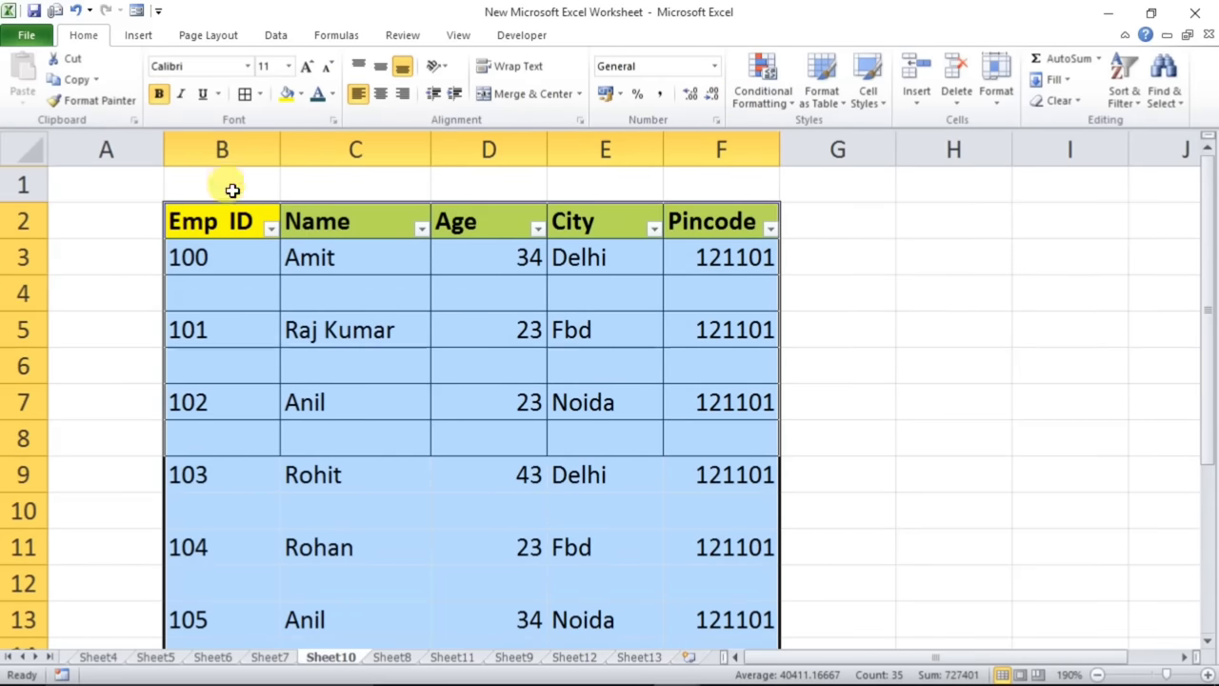
pyautogui.click(244, 99)
pyautogui.moveTo(210, 433); pyautogui.dragTo(661, 441)
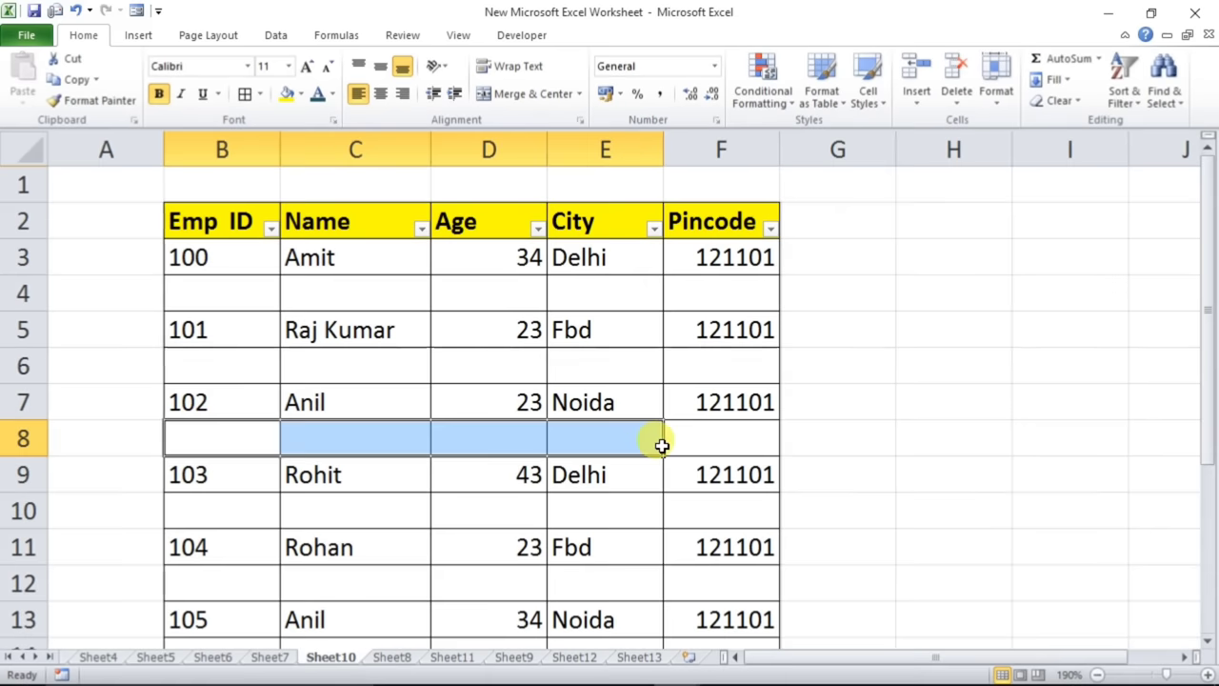
pyautogui.click(702, 228)
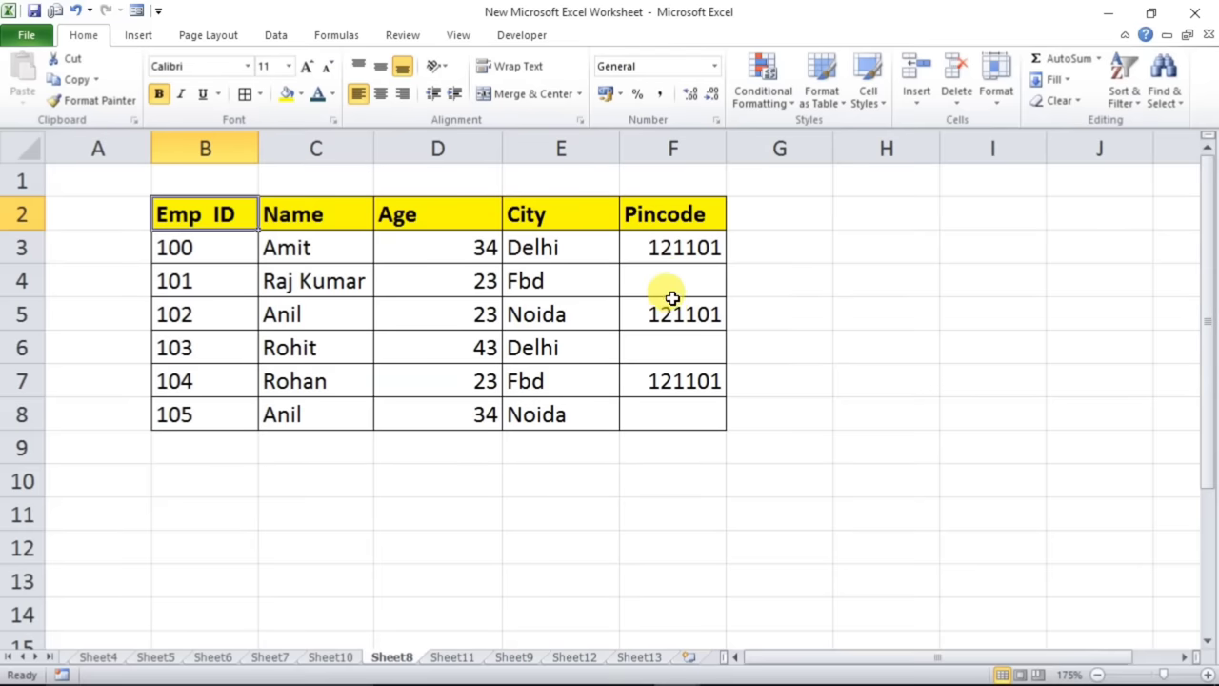
# - On Sheet8, select only the blank Pincode cells within F3:F8 using Go To Special with the Blanks option
pyautogui.click(664, 283)
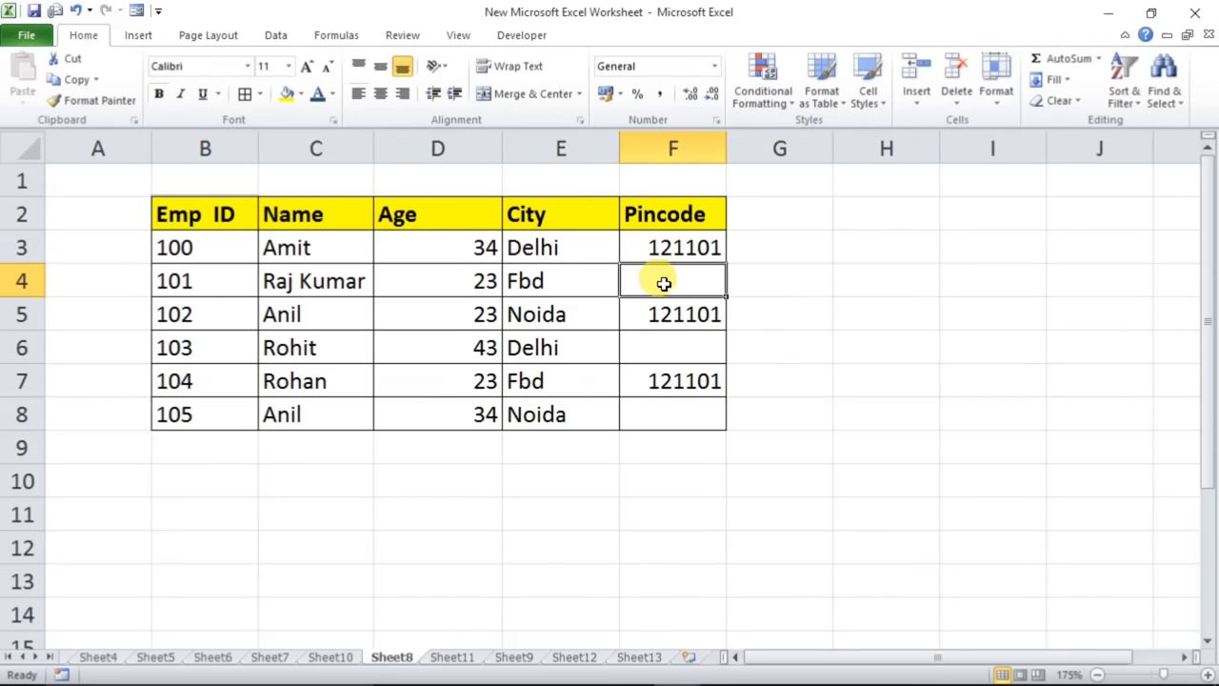
pyautogui.click(666, 345)
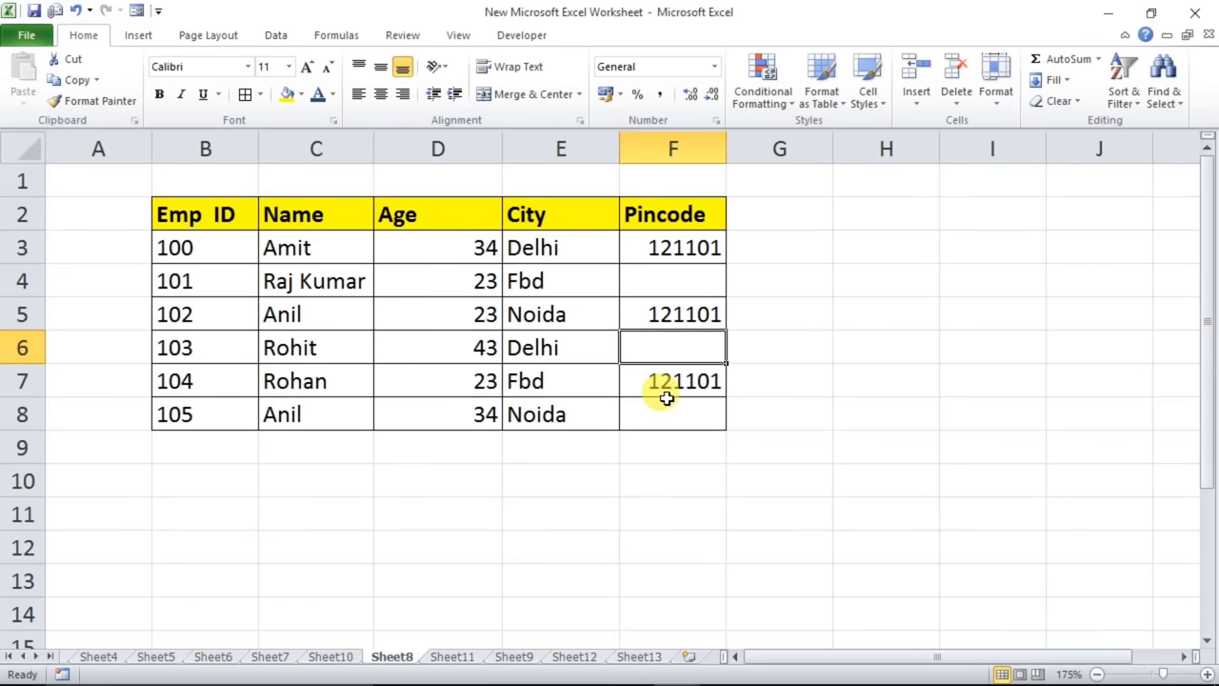
pyautogui.moveTo(656, 247); pyautogui.dragTo(655, 407)
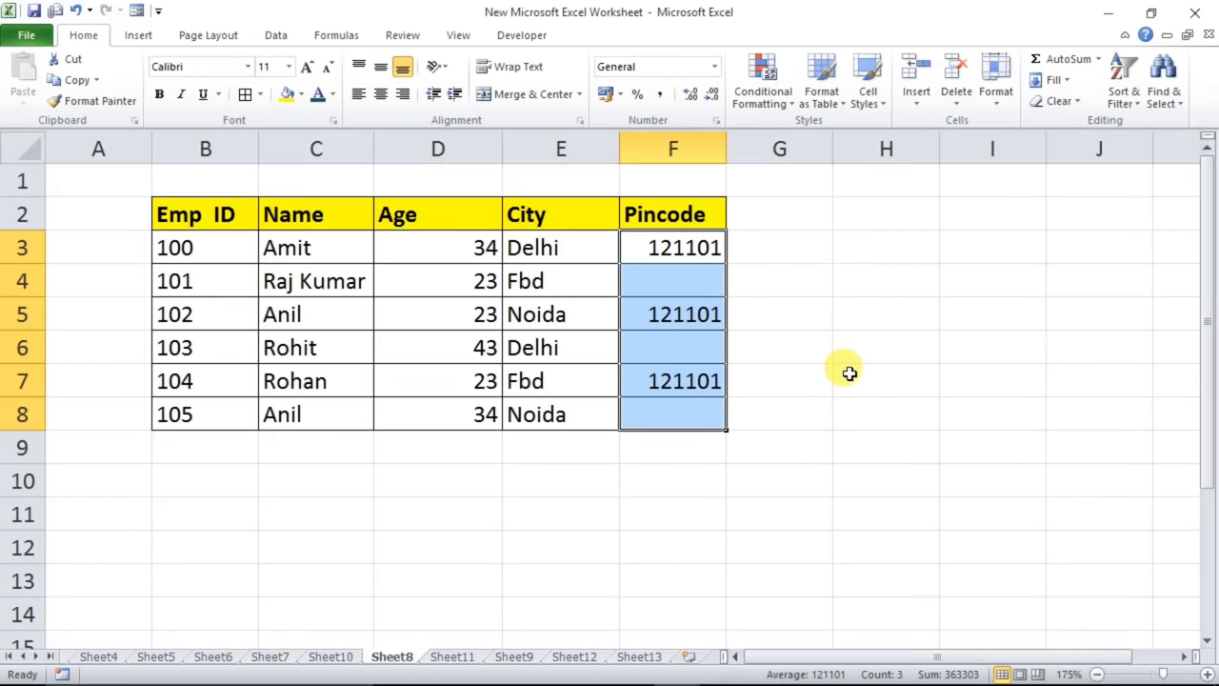
pyautogui.hotkey('ctrl', 'g')
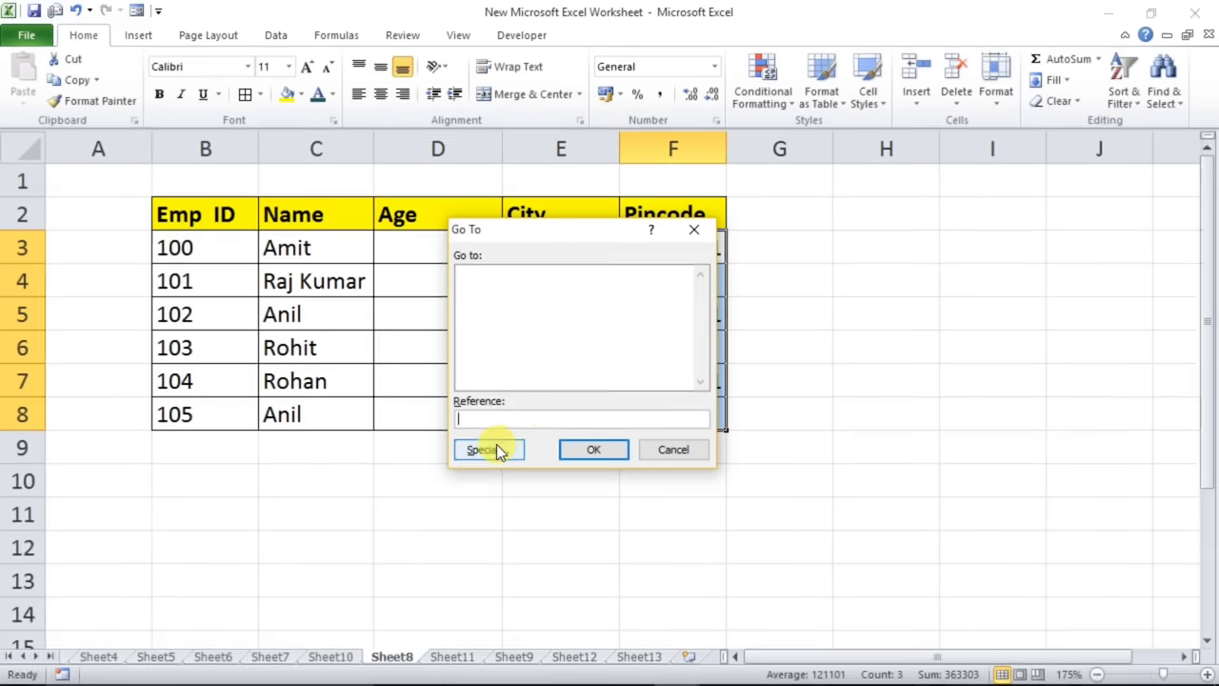
pyautogui.click(497, 443)
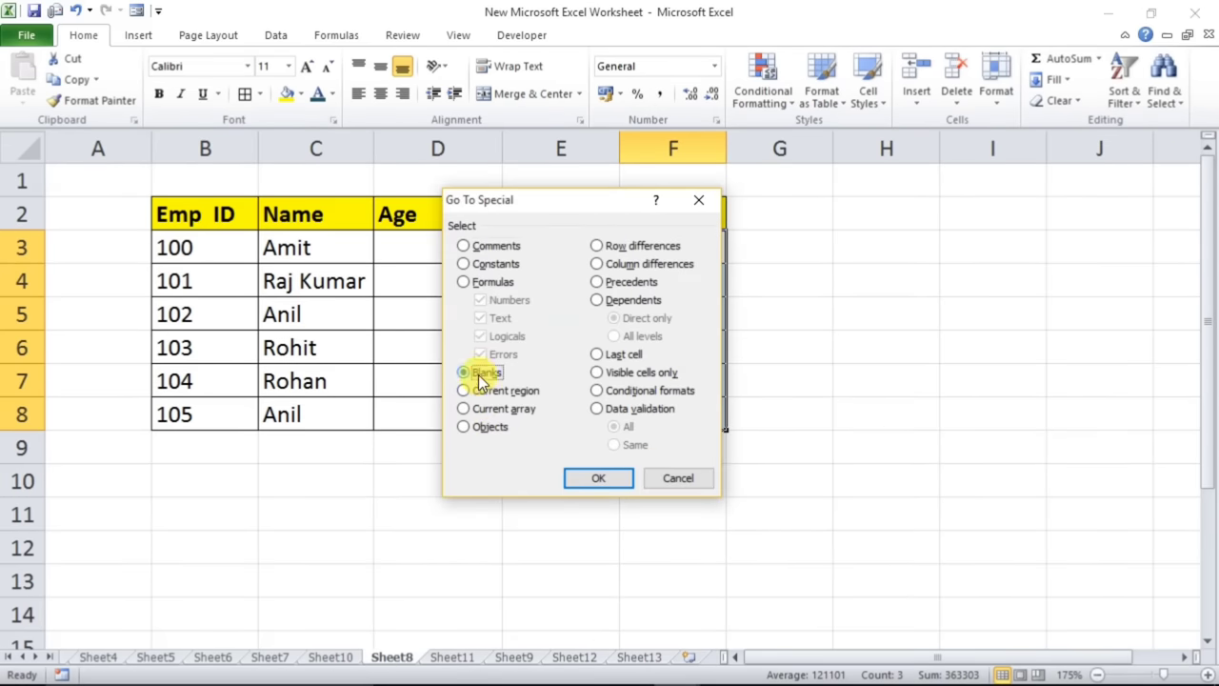
pyautogui.click(581, 479)
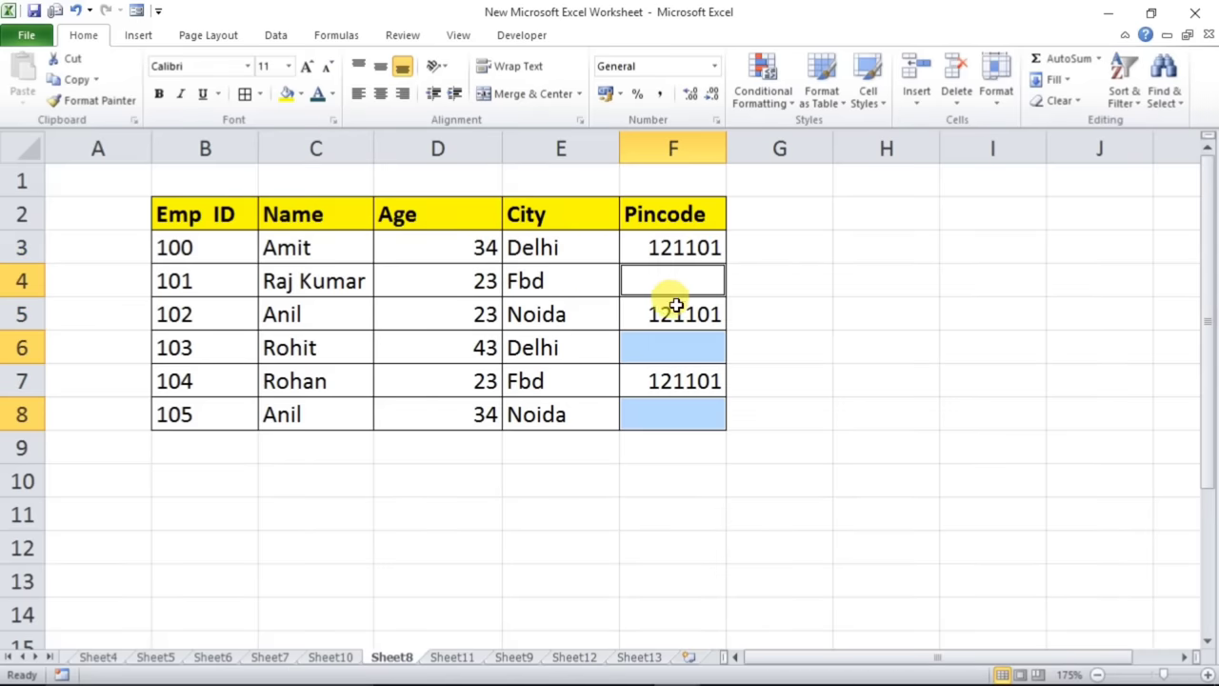
# - Fill the selected blank Pincode cells with the standard red colour
pyautogui.click(302, 94)
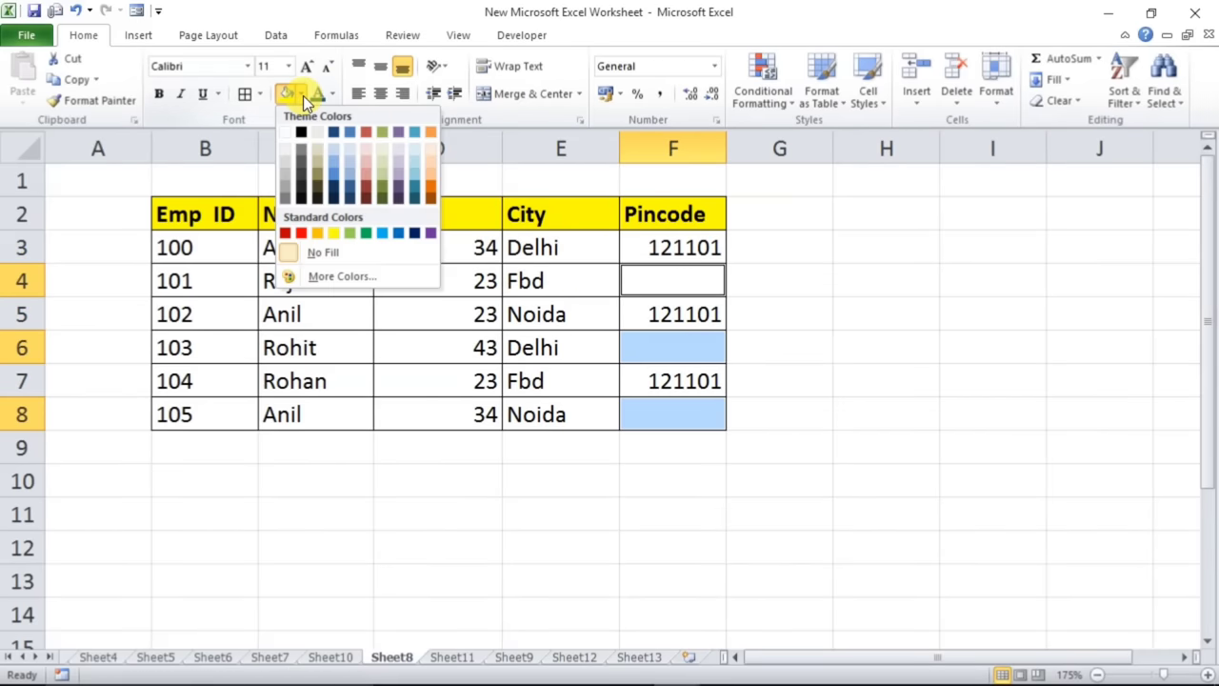
pyautogui.click(300, 233)
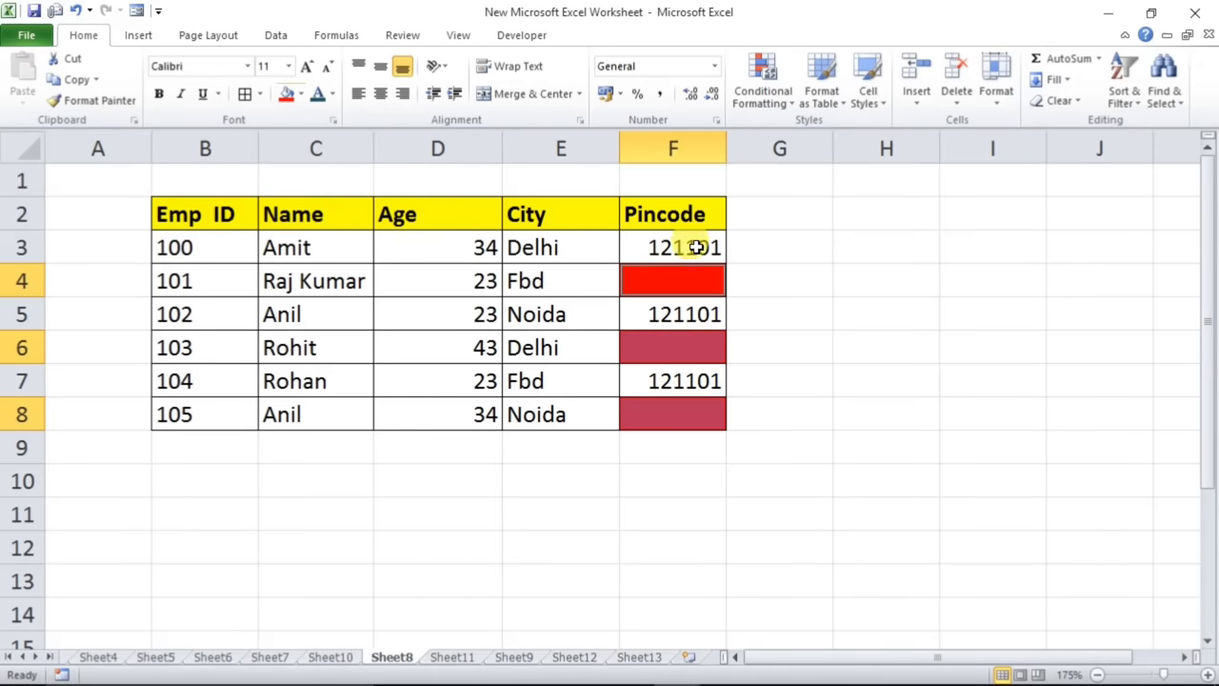
pyautogui.click(667, 212)
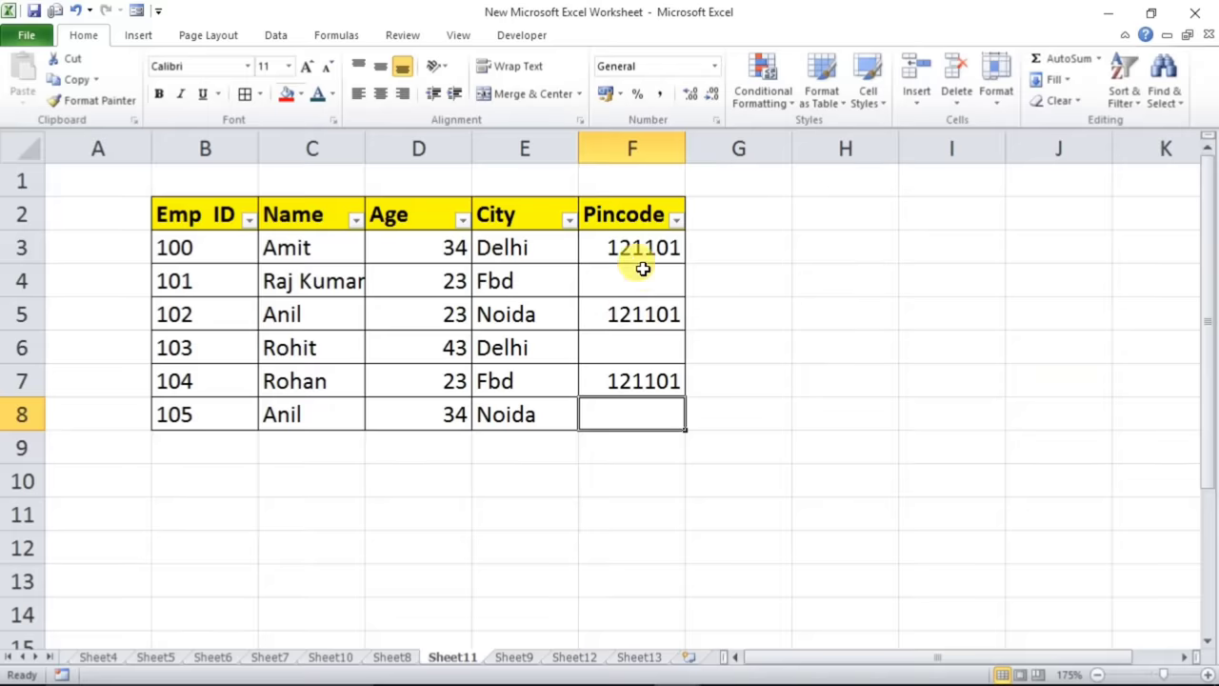
# - On Sheet11, examine the employee records in rows 4, 6 and 8 and their empty Pincode cells
pyautogui.click(617, 291)
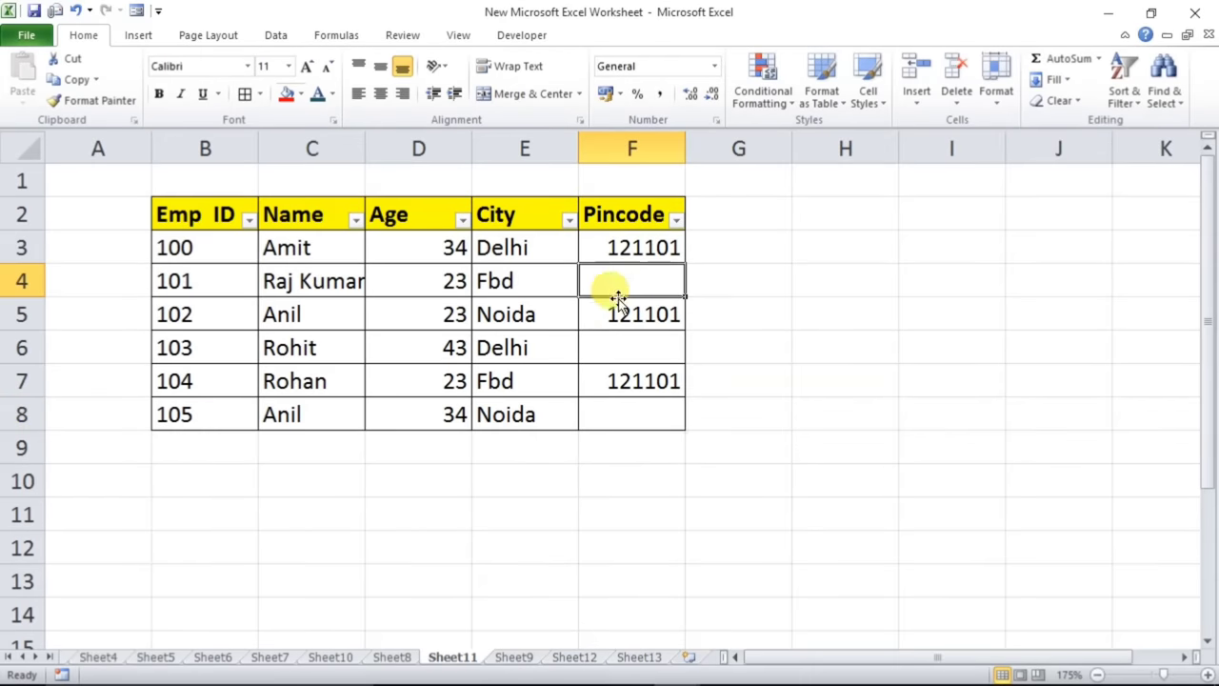
pyautogui.click(618, 351)
pyautogui.click(619, 410)
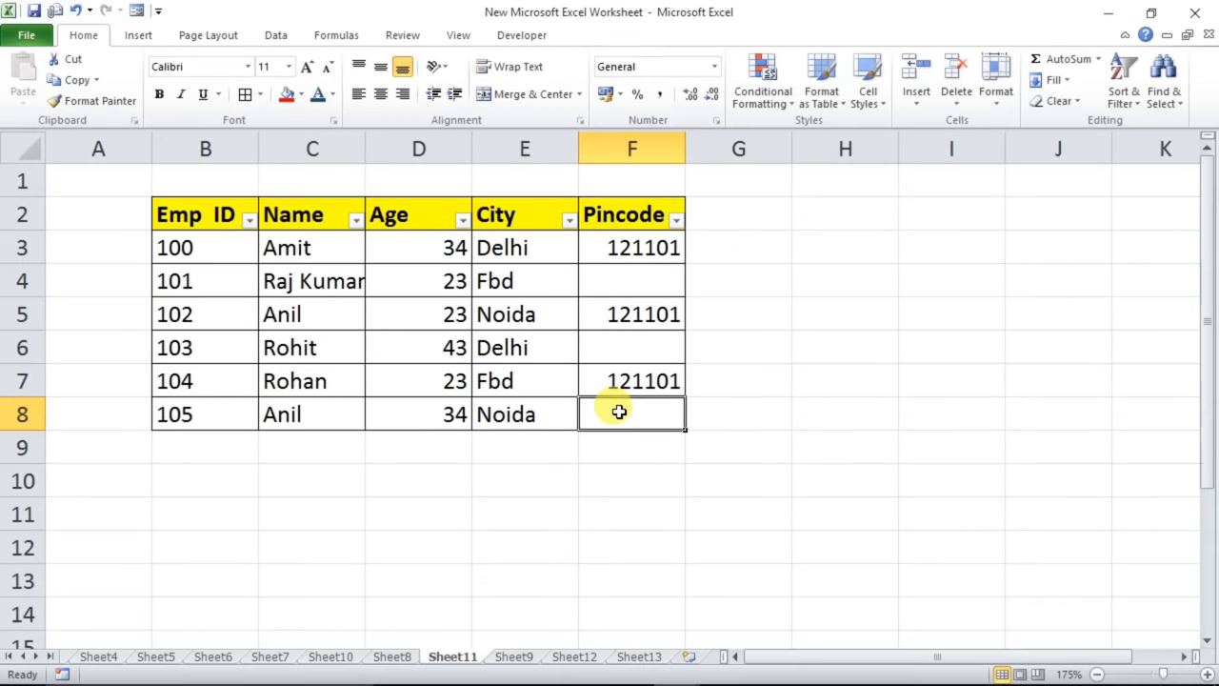
pyautogui.click(631, 277)
pyautogui.moveTo(207, 280); pyautogui.dragTo(610, 284)
pyautogui.moveTo(166, 345); pyautogui.dragTo(642, 345)
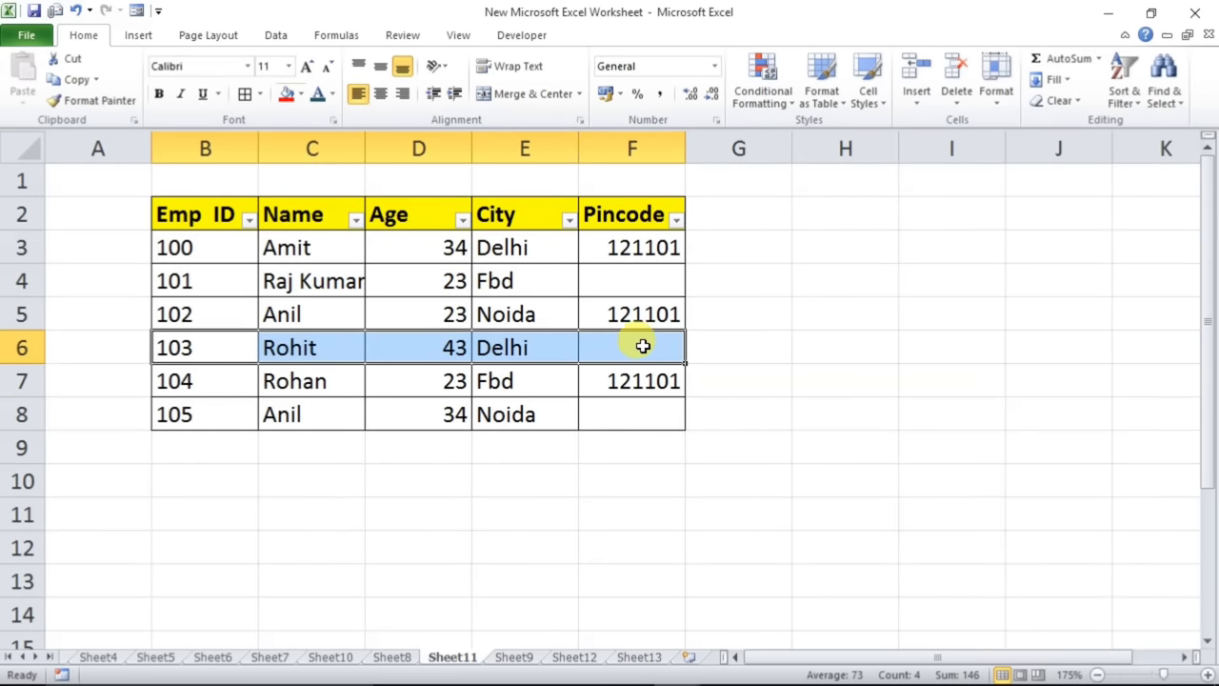
pyautogui.moveTo(255, 419); pyautogui.dragTo(620, 407)
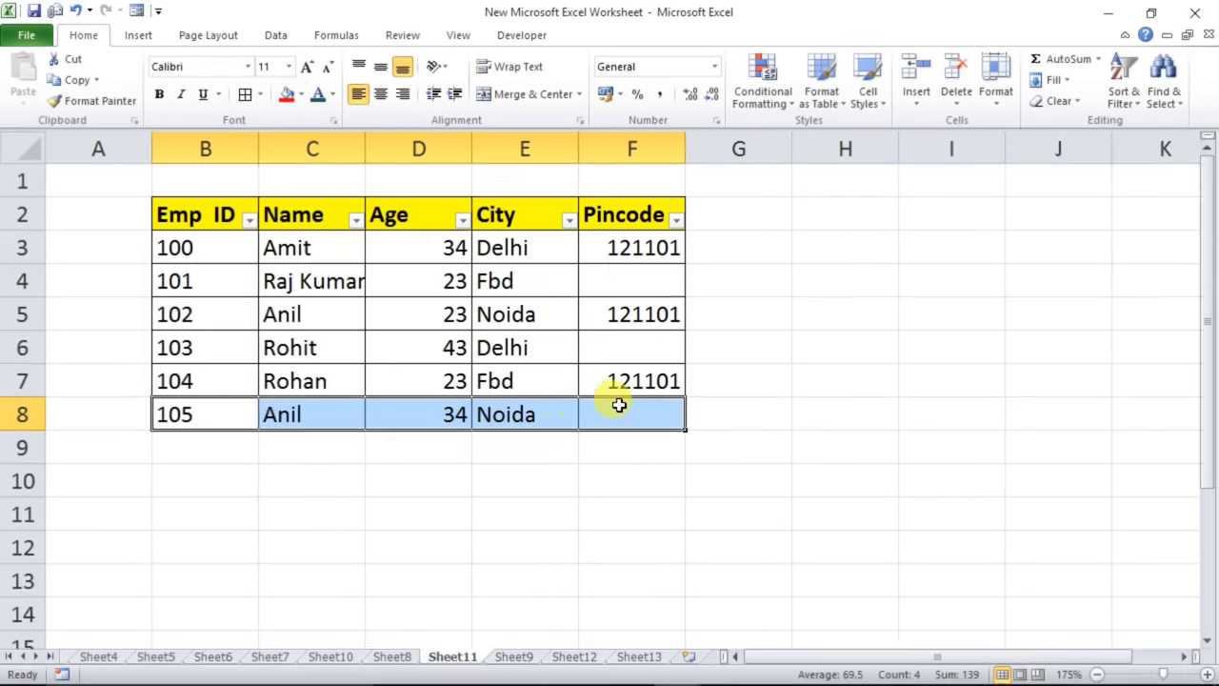
pyautogui.click(632, 283)
pyautogui.click(628, 346)
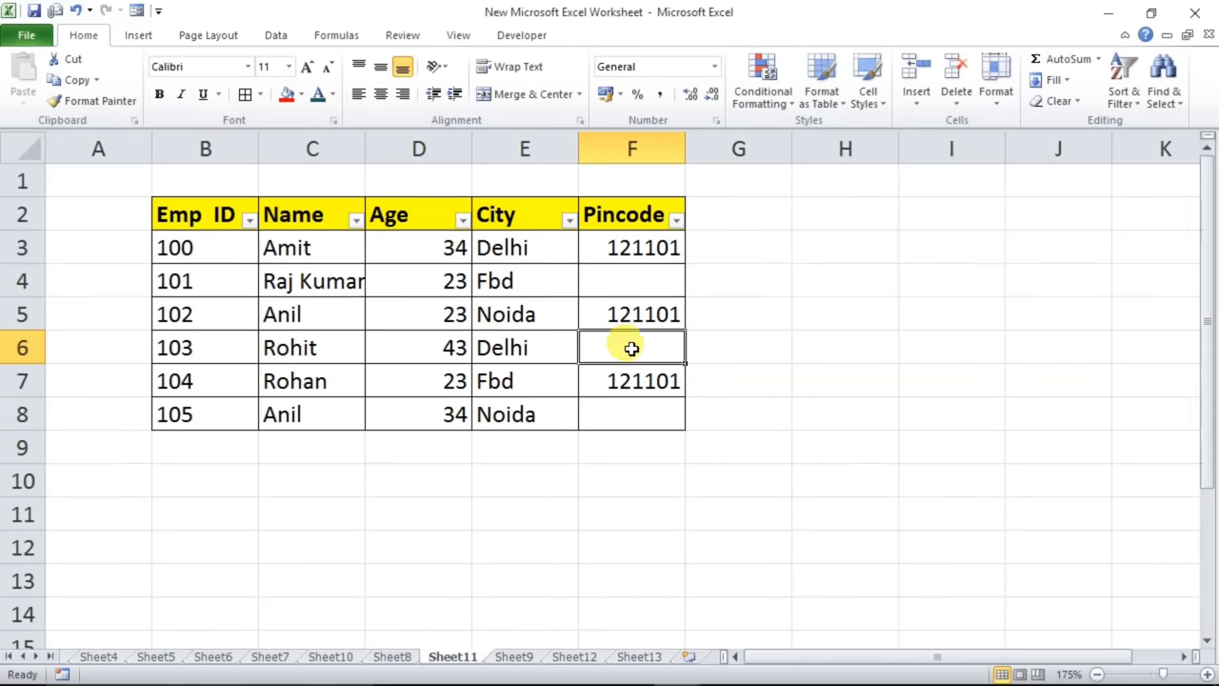
pyautogui.click(624, 405)
# - Filter the Pincode column on Sheet11 to show only the rows with blanks
pyautogui.click(620, 213)
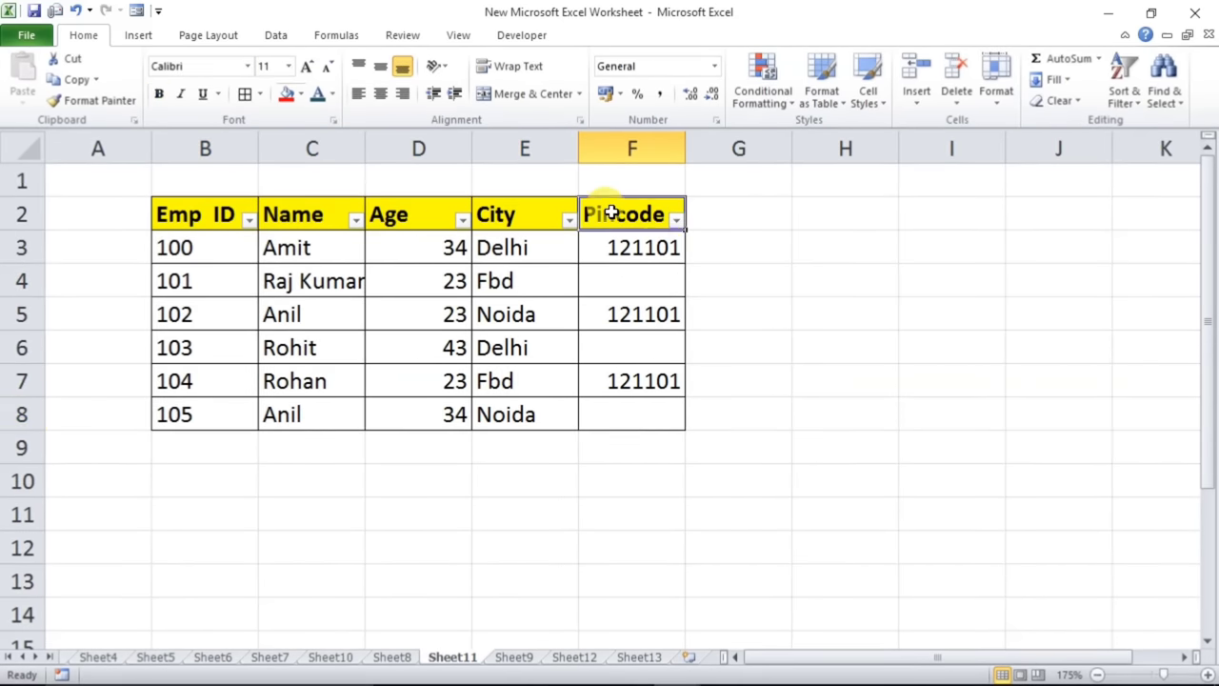
pyautogui.click(675, 220)
pyautogui.click(487, 400)
pyautogui.click(488, 427)
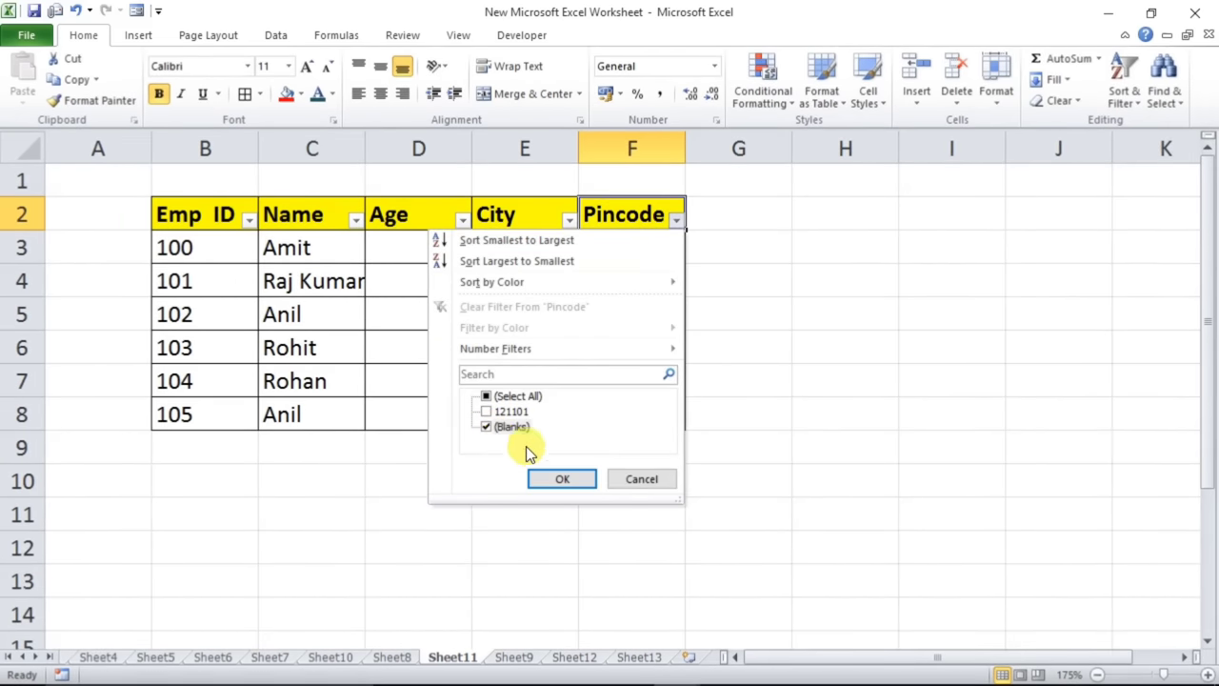
pyautogui.click(549, 479)
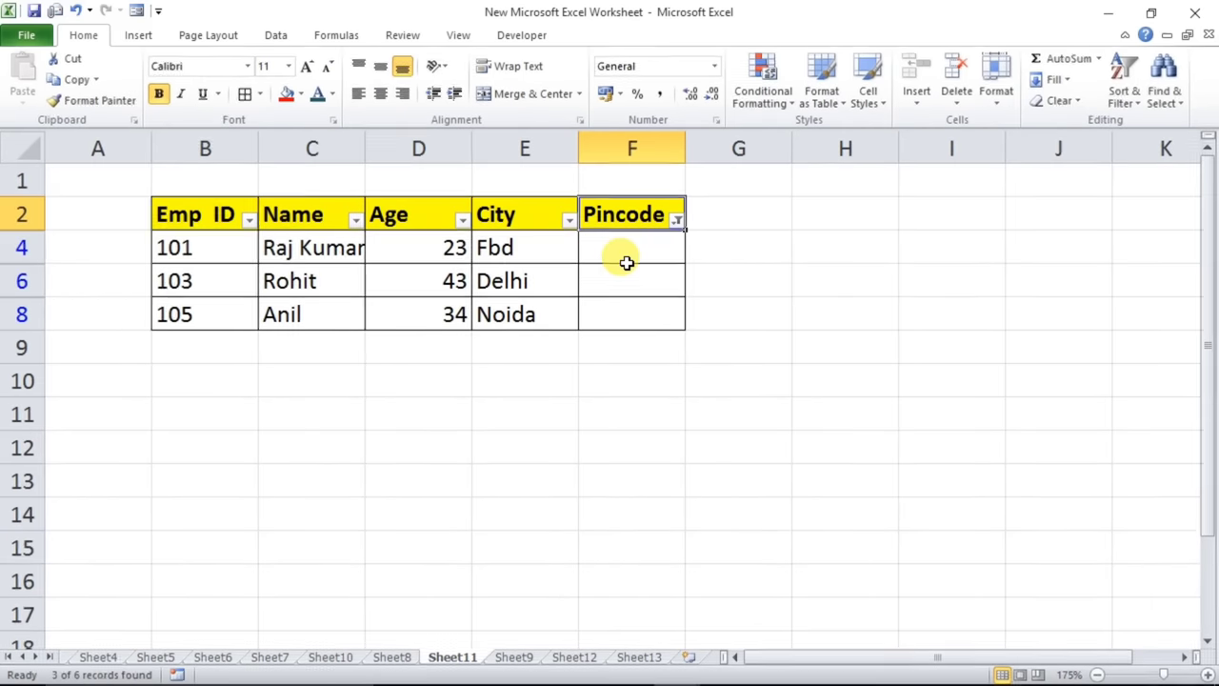
# - Delete the filtered employee rows 4, 6 and 8 with blank Pincode cells on Sheet11
pyautogui.click(19, 246)
pyautogui.moveTo(19, 246); pyautogui.dragTo(19, 314)
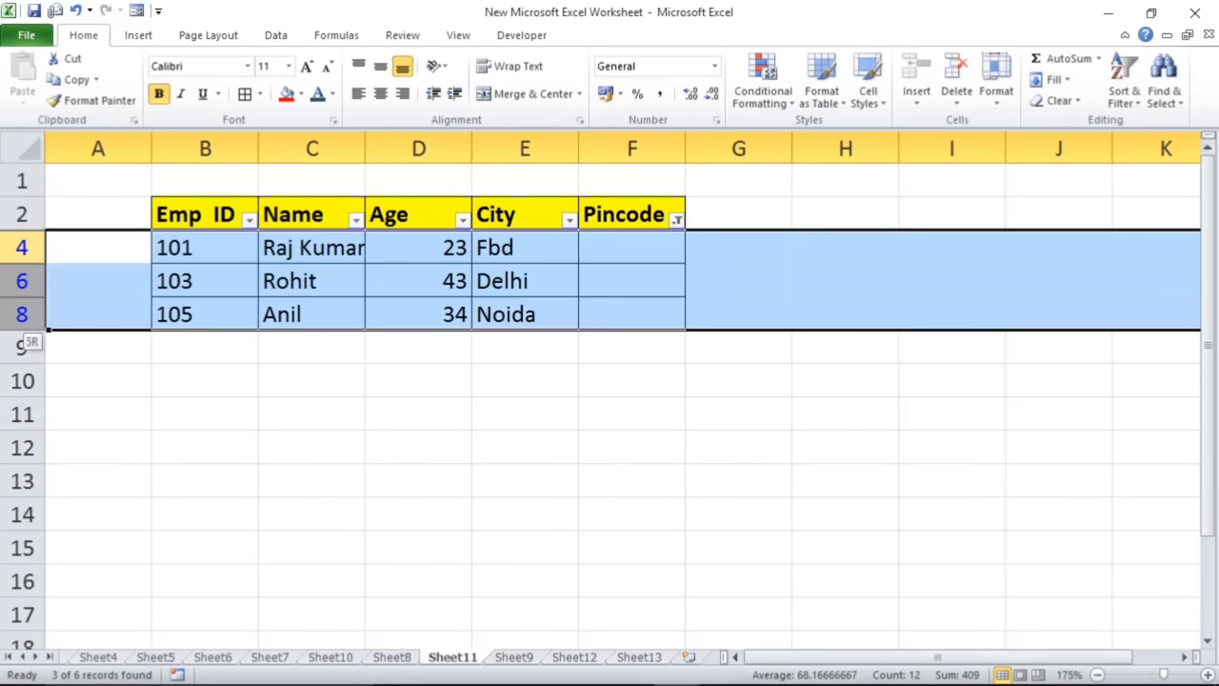
pyautogui.rightClick(21, 284)
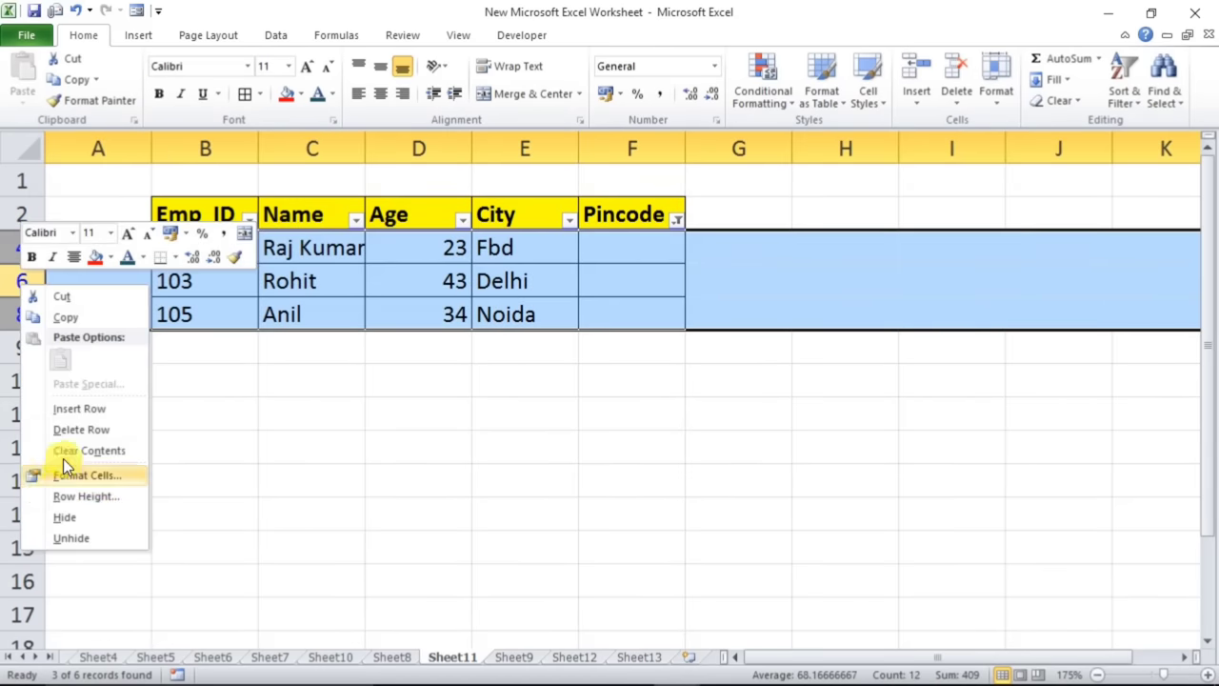
pyautogui.click(71, 429)
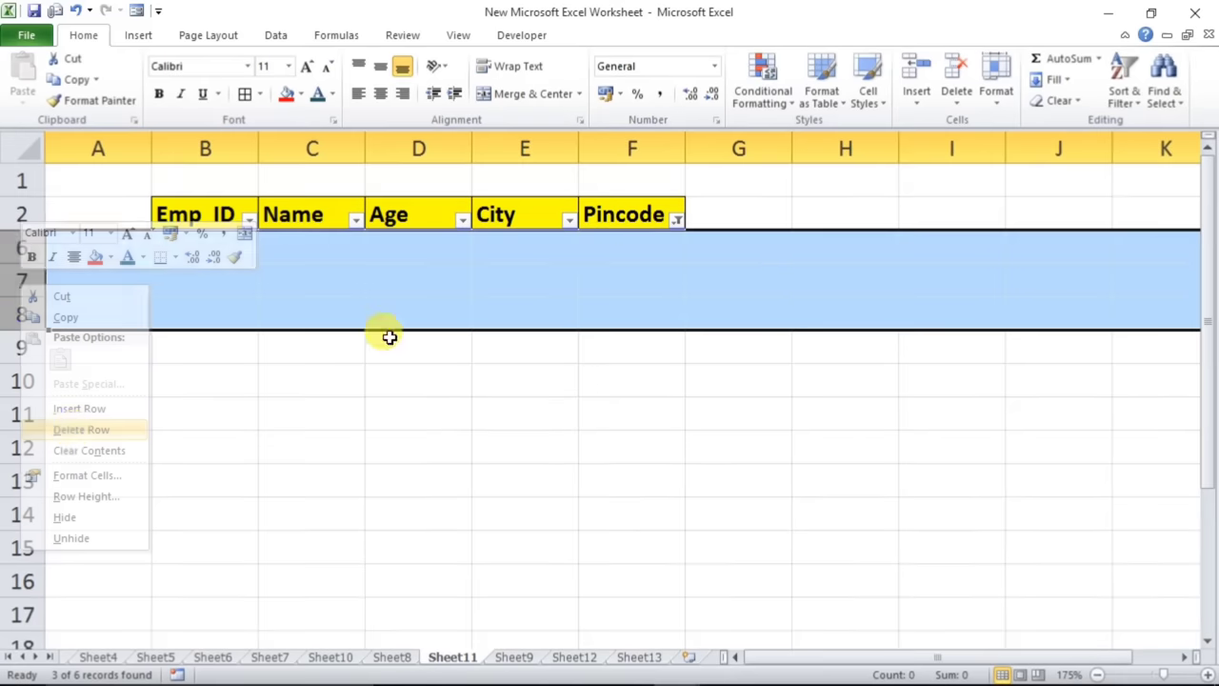
# - Reapply the Pincode filter on Sheet11 with all values selected to show the remaining records
pyautogui.click(675, 220)
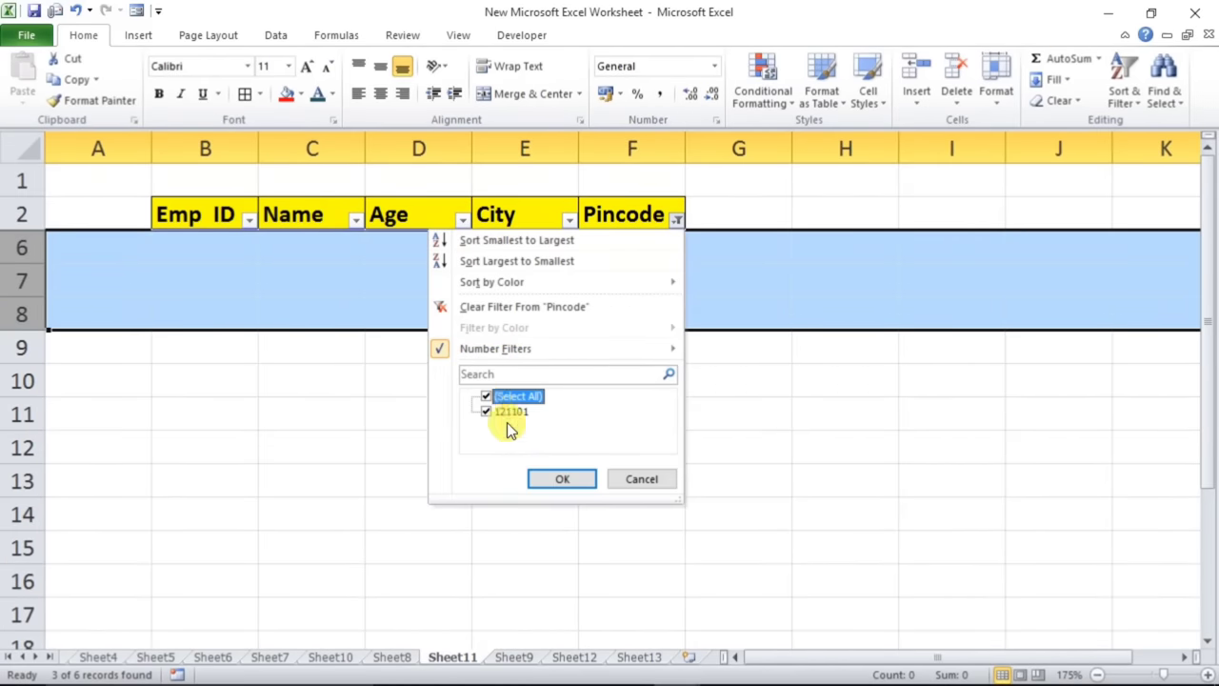
pyautogui.click(543, 484)
pyautogui.click(623, 352)
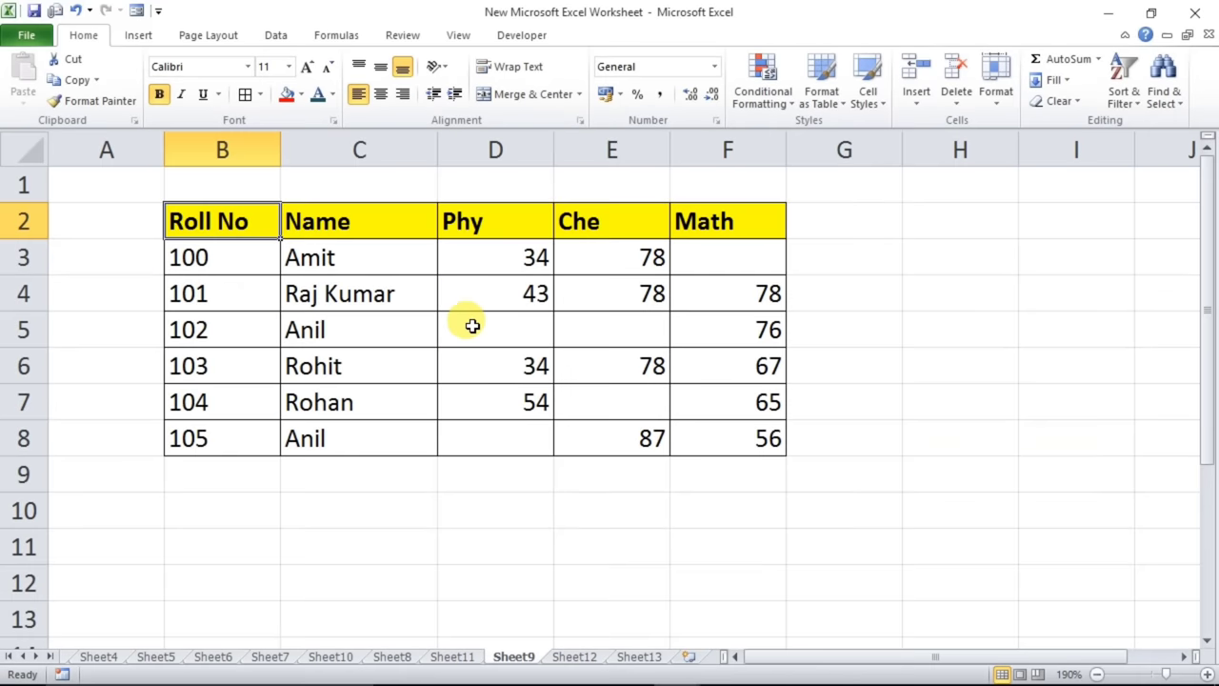
# - On Sheet9, examine the blank marks cells in the Phy, Che and Math columns
pyautogui.click(473, 326)
pyautogui.click(544, 436)
pyautogui.click(629, 324)
pyautogui.click(718, 261)
pyautogui.click(505, 322)
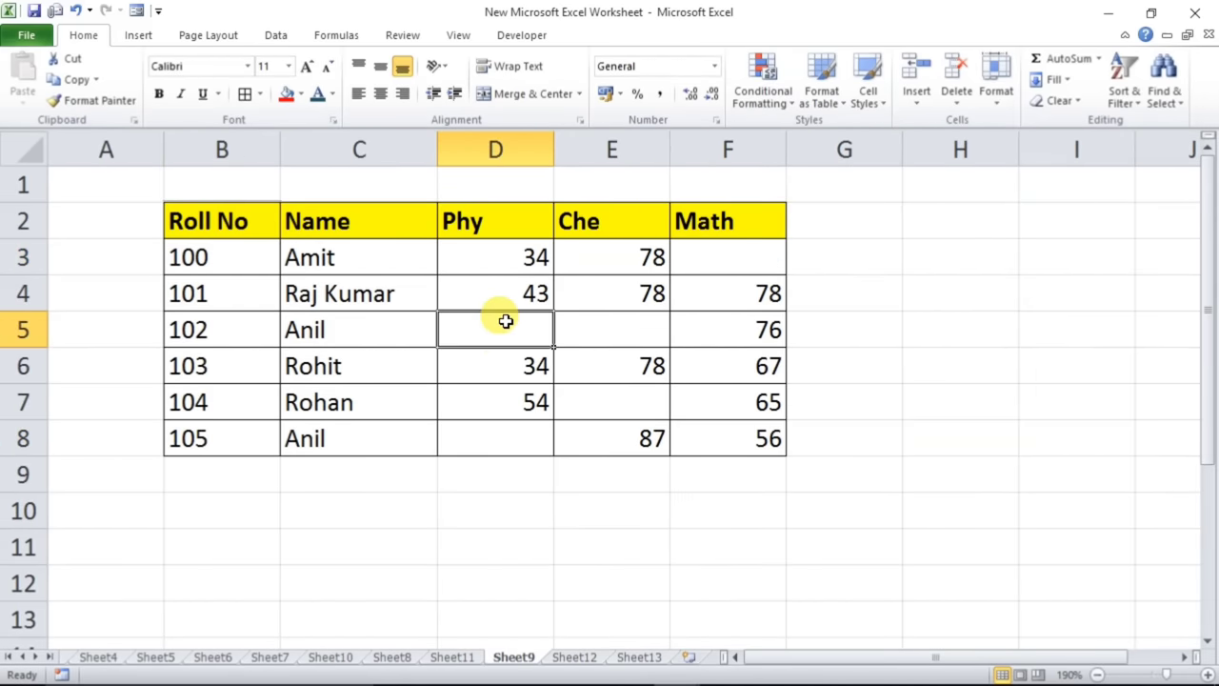
pyautogui.click(576, 328)
pyautogui.click(508, 327)
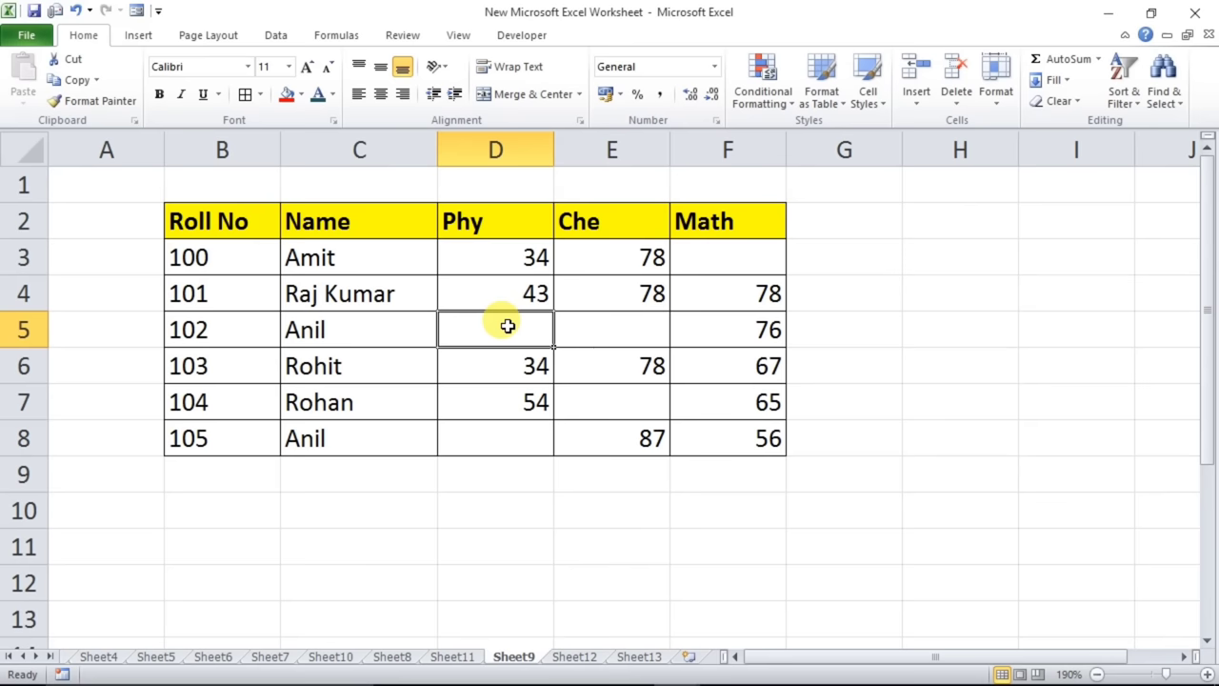
# - Select only the blank marks cells within D3:F8 on Sheet9 using Go To Special with the Blanks option
pyautogui.moveTo(476, 269); pyautogui.dragTo(716, 441)
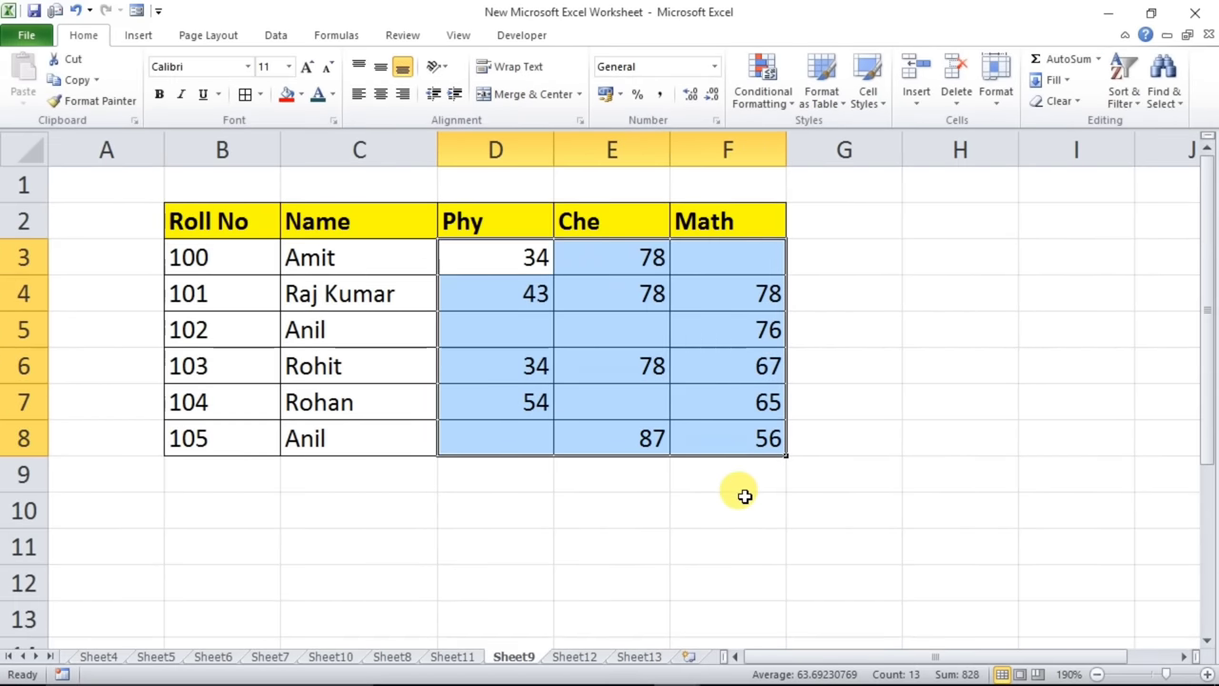
pyautogui.press('F5')
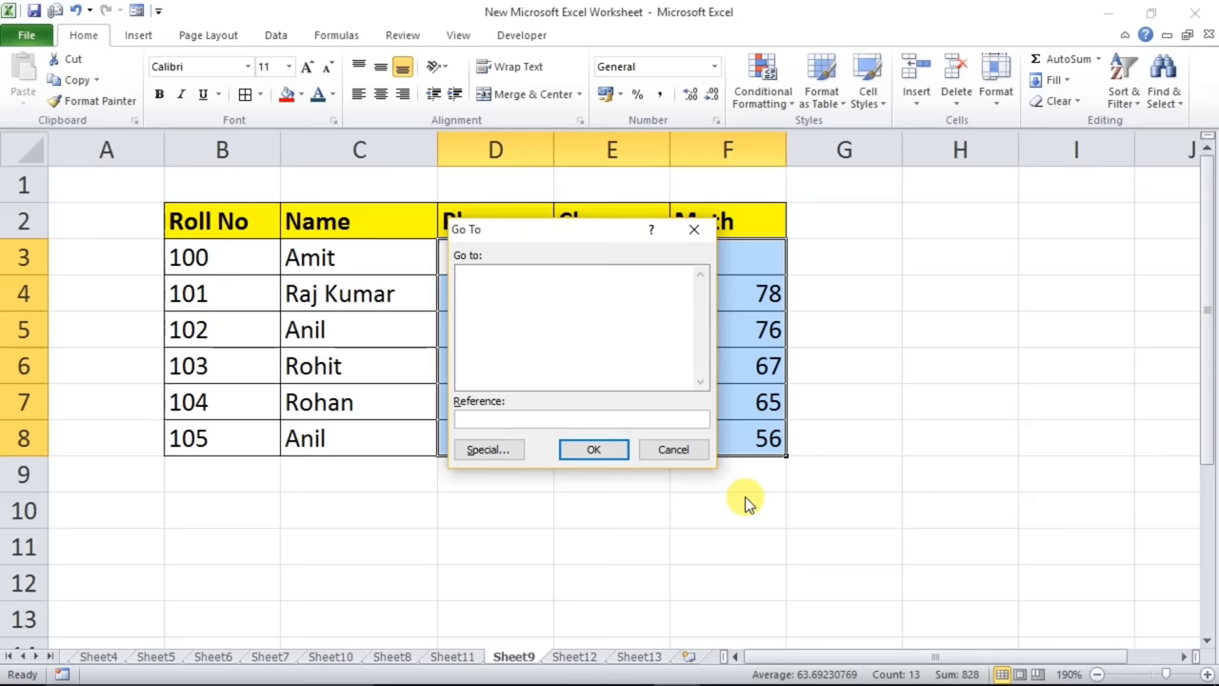
pyautogui.click(486, 451)
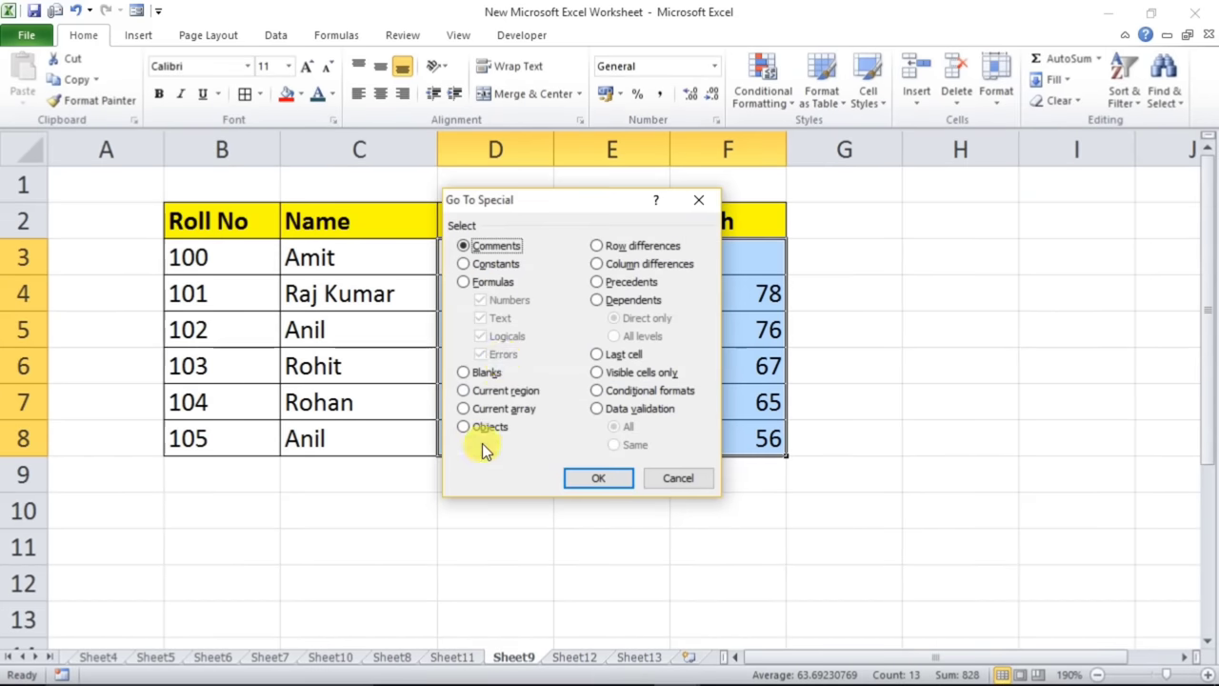
pyautogui.click(467, 372)
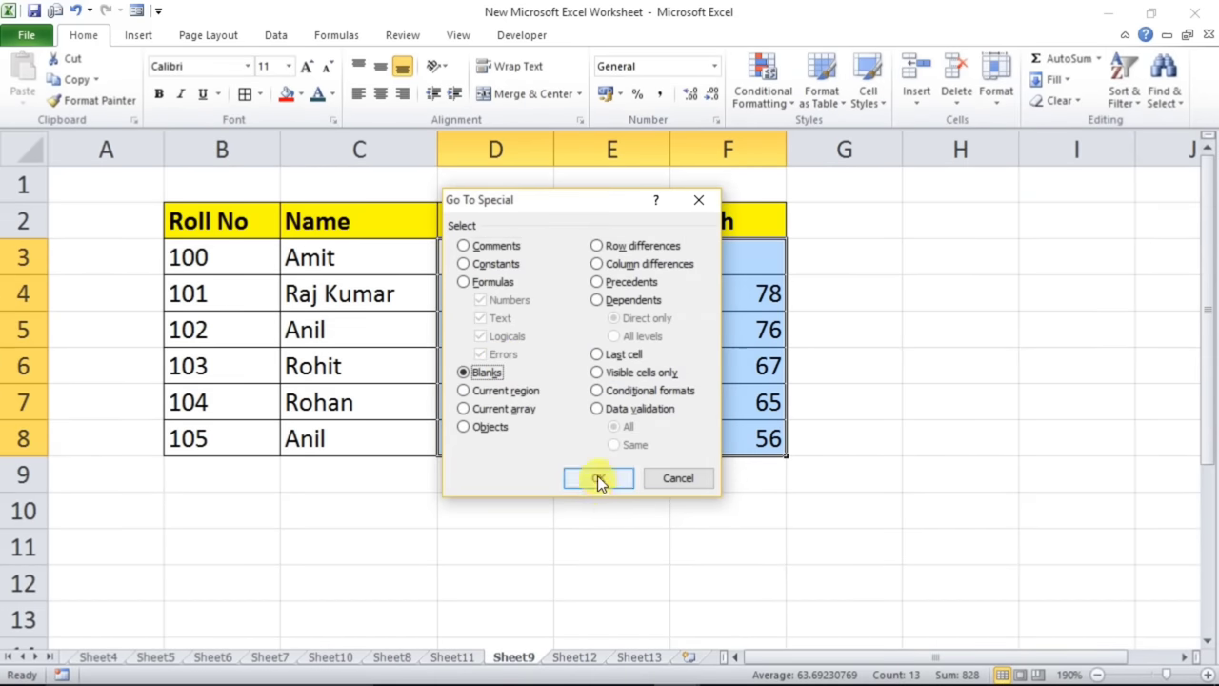
pyautogui.click(598, 477)
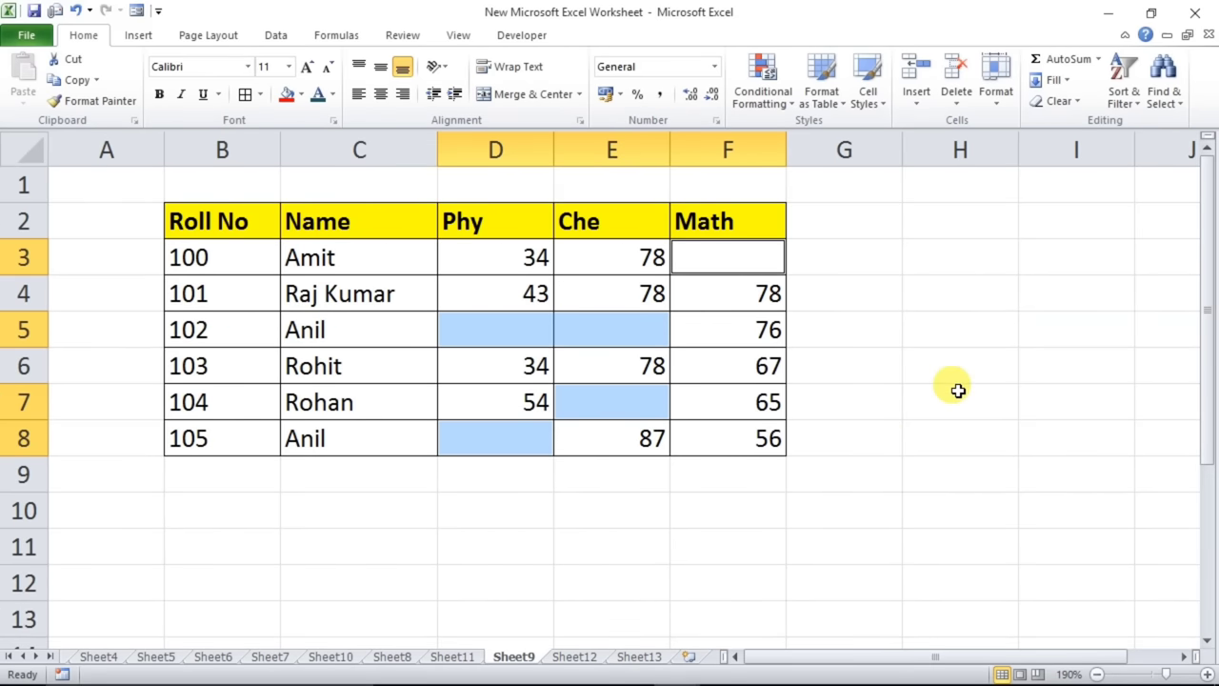
# - Enter A in all the selected blank marks cells at once
pyautogui.write('A')
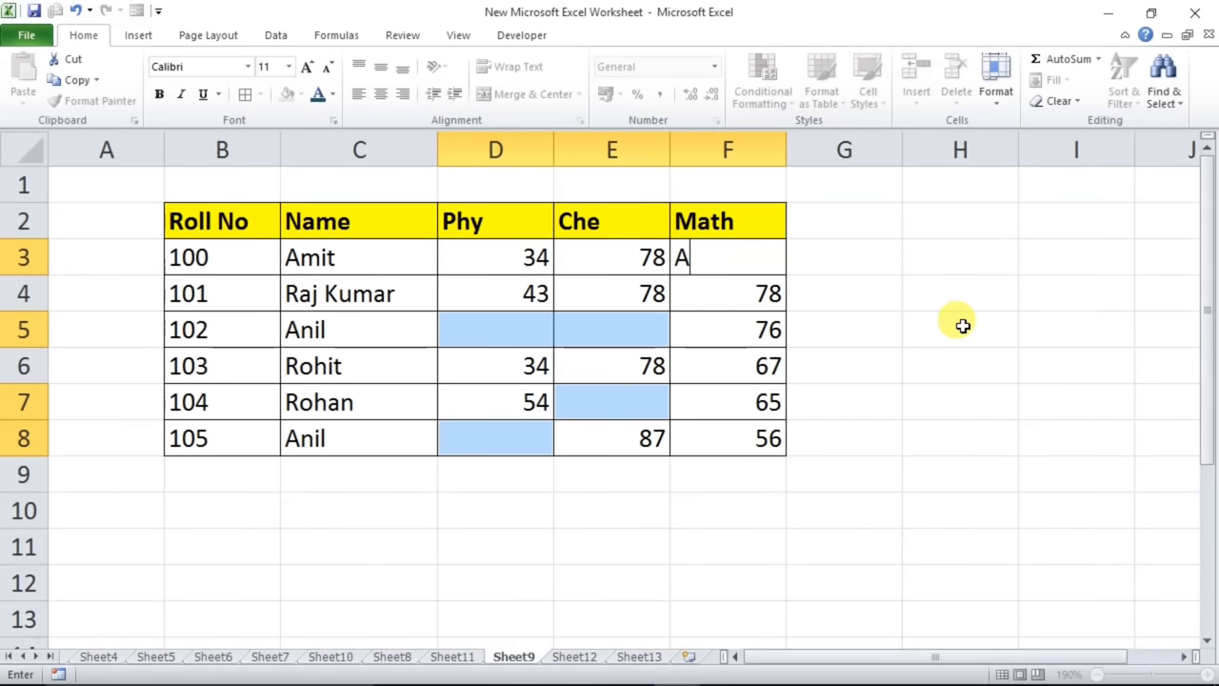
pyautogui.hotkey('ctrl', 'Return')
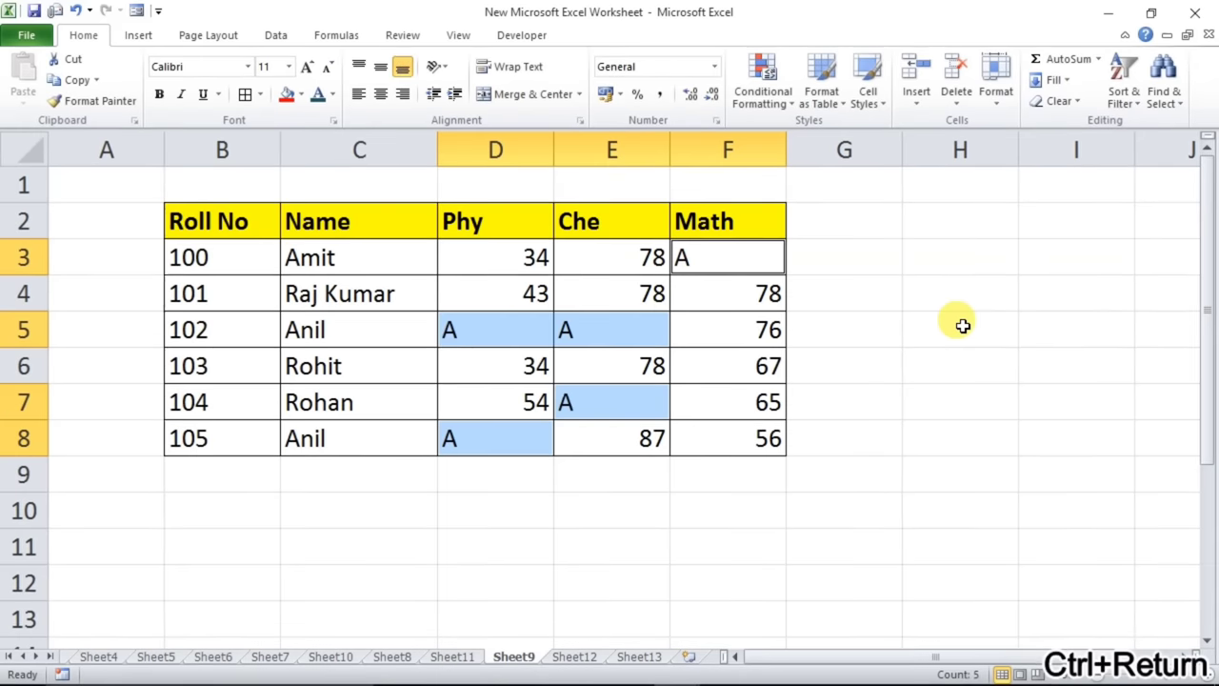
pyautogui.moveTo(791, 365); pyautogui.dragTo(777, 365)
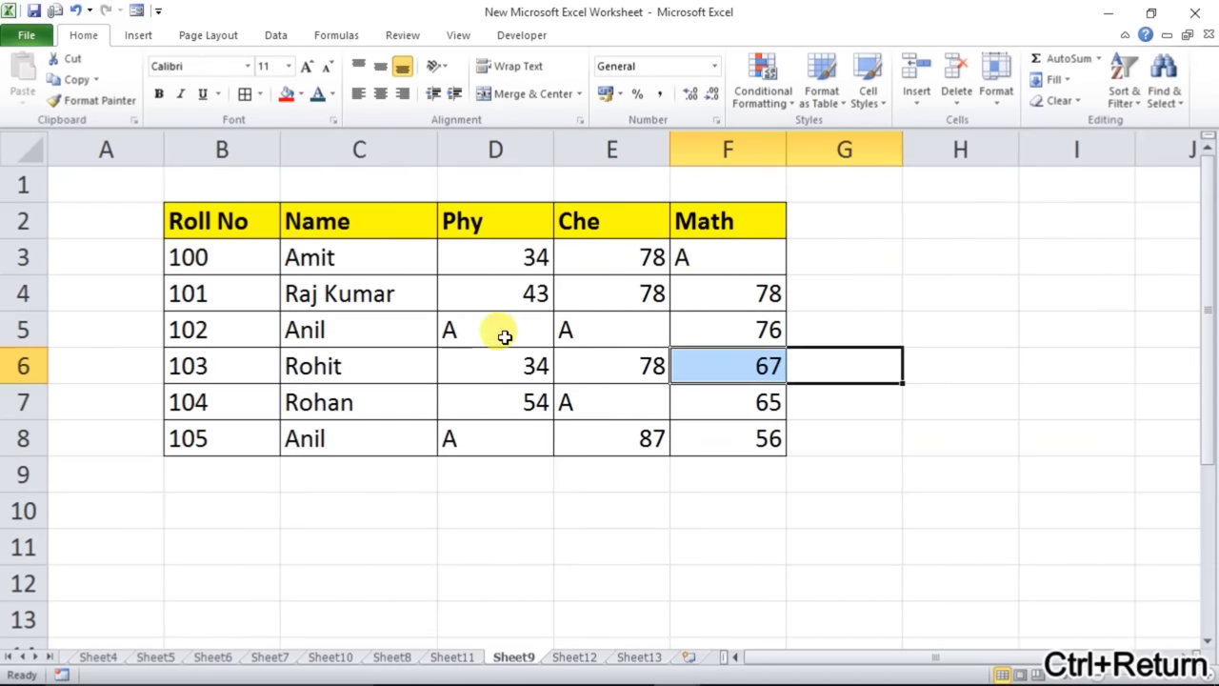
pyautogui.click(747, 196)
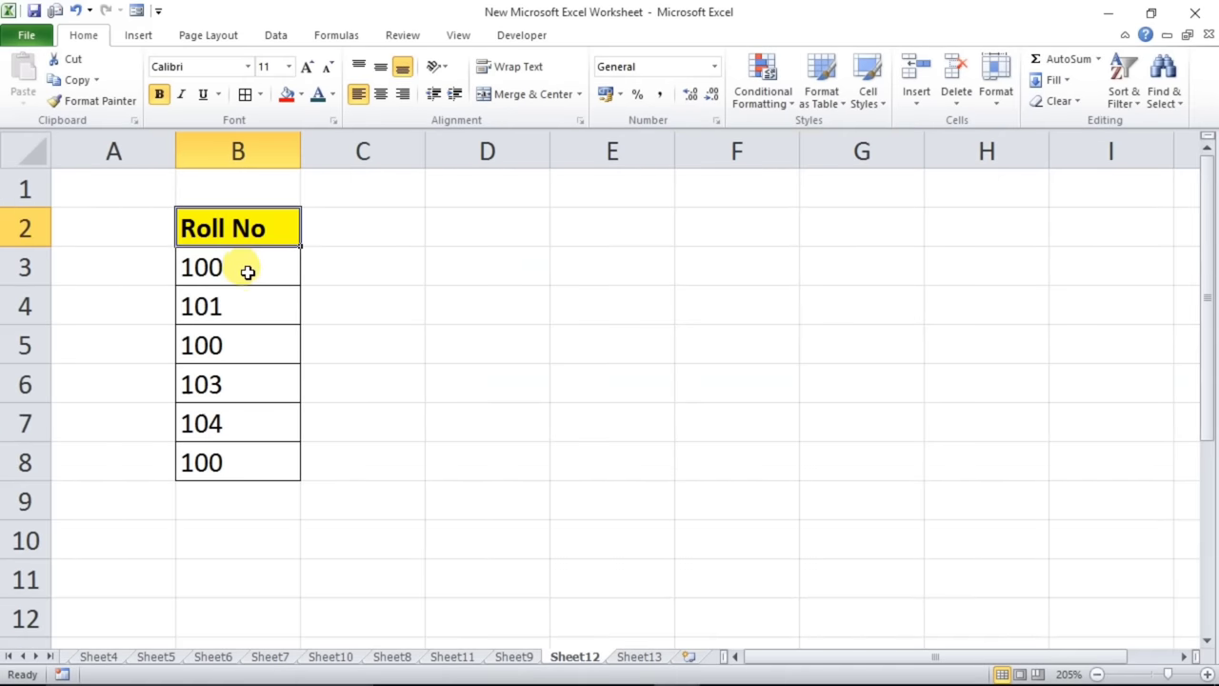
# - On Sheet12, remove the duplicate values from the Roll No list in B3:B8
pyautogui.moveTo(242, 266); pyautogui.dragTo(233, 461)
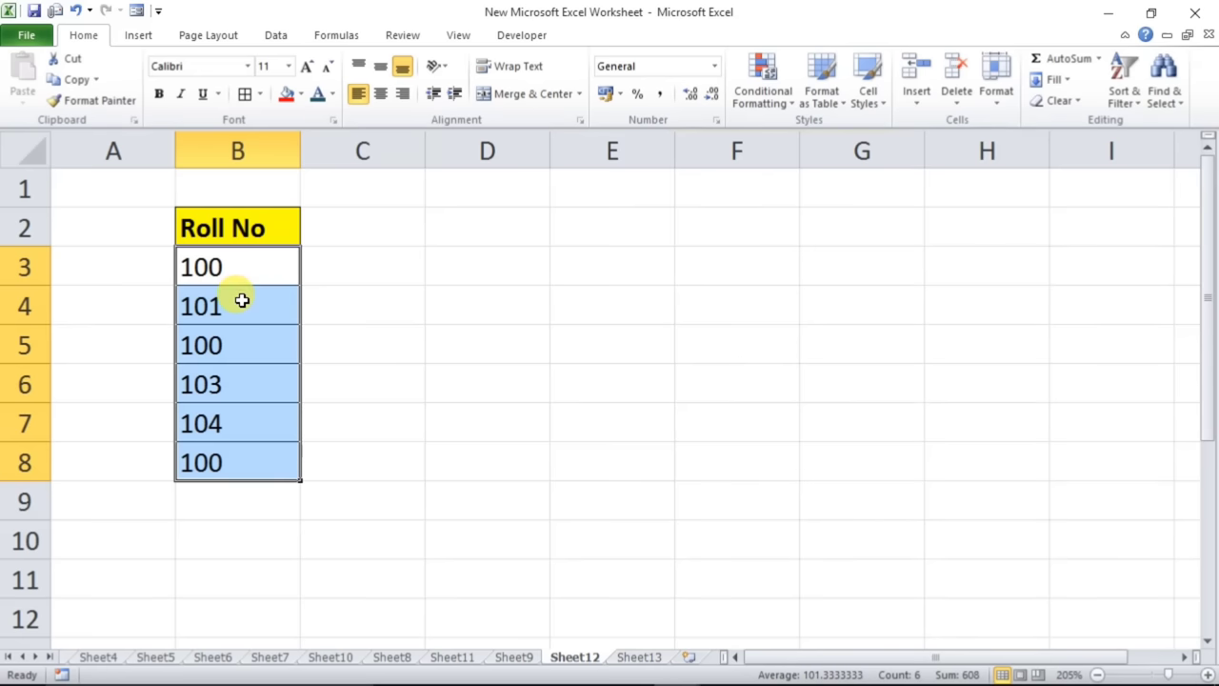
pyautogui.click(277, 35)
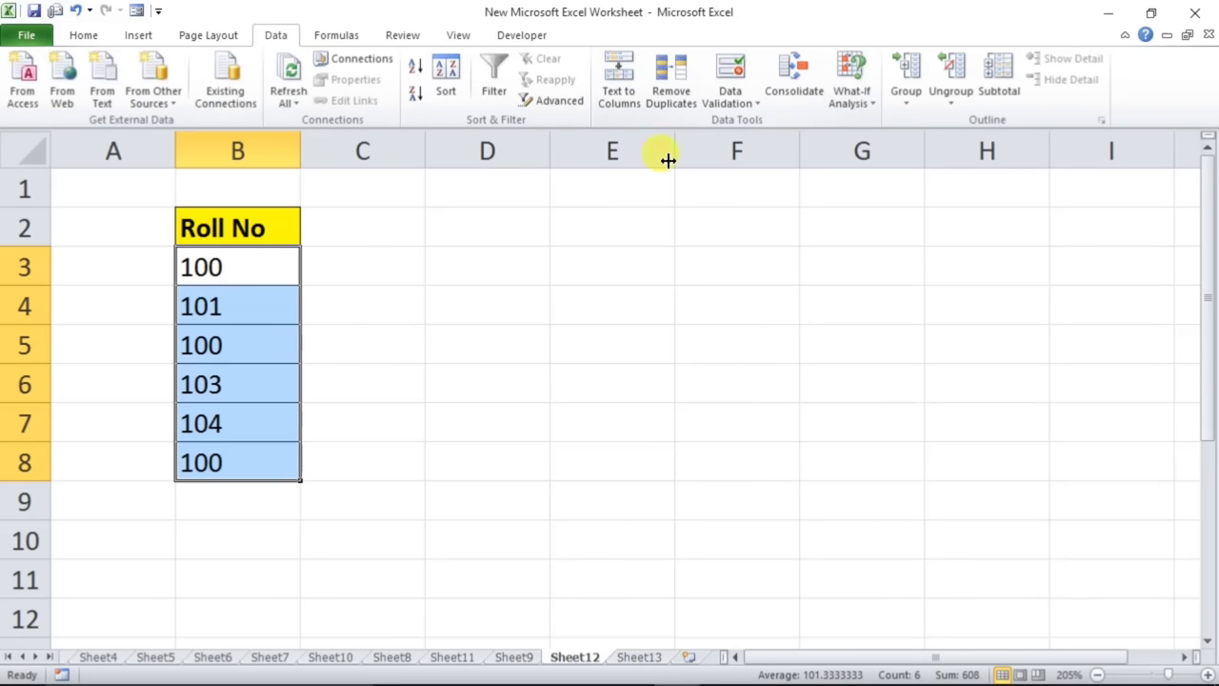
pyautogui.click(661, 80)
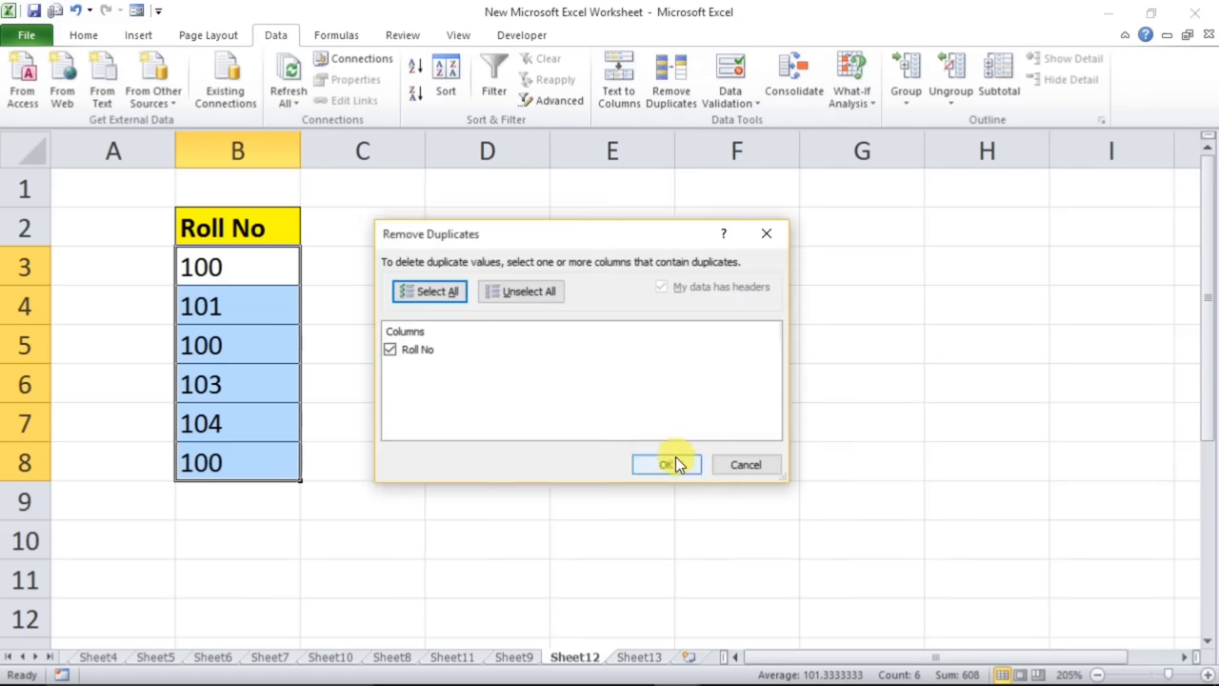
pyautogui.click(667, 464)
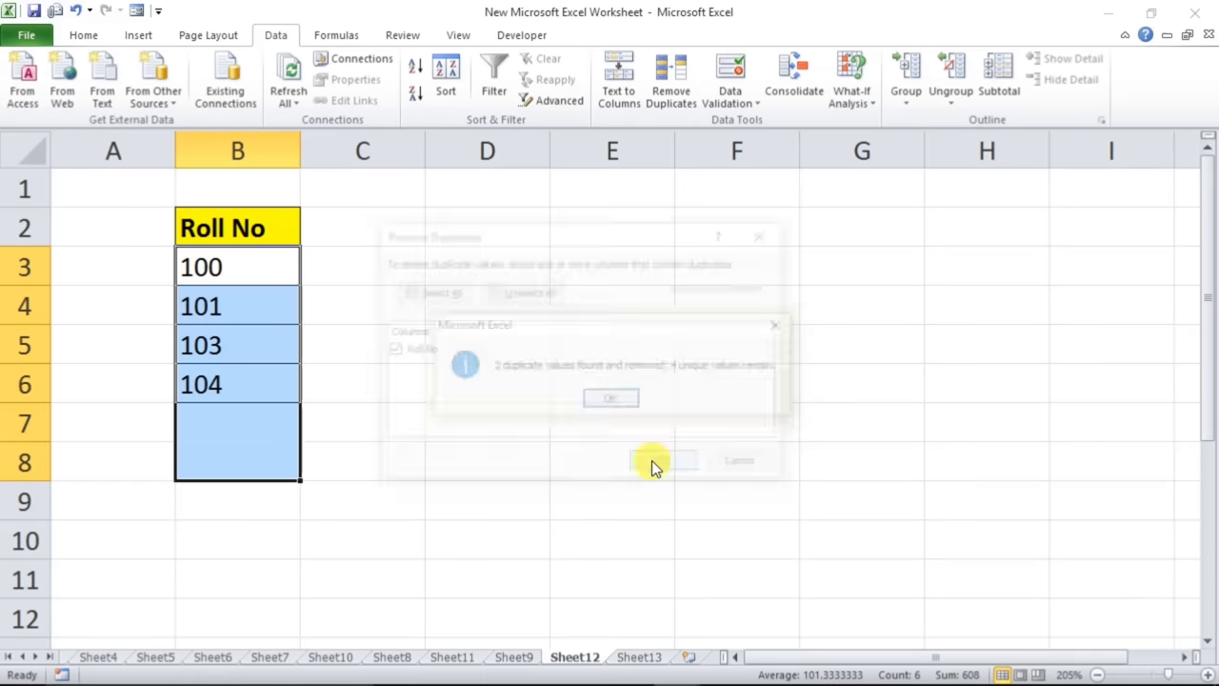
pyautogui.click(598, 399)
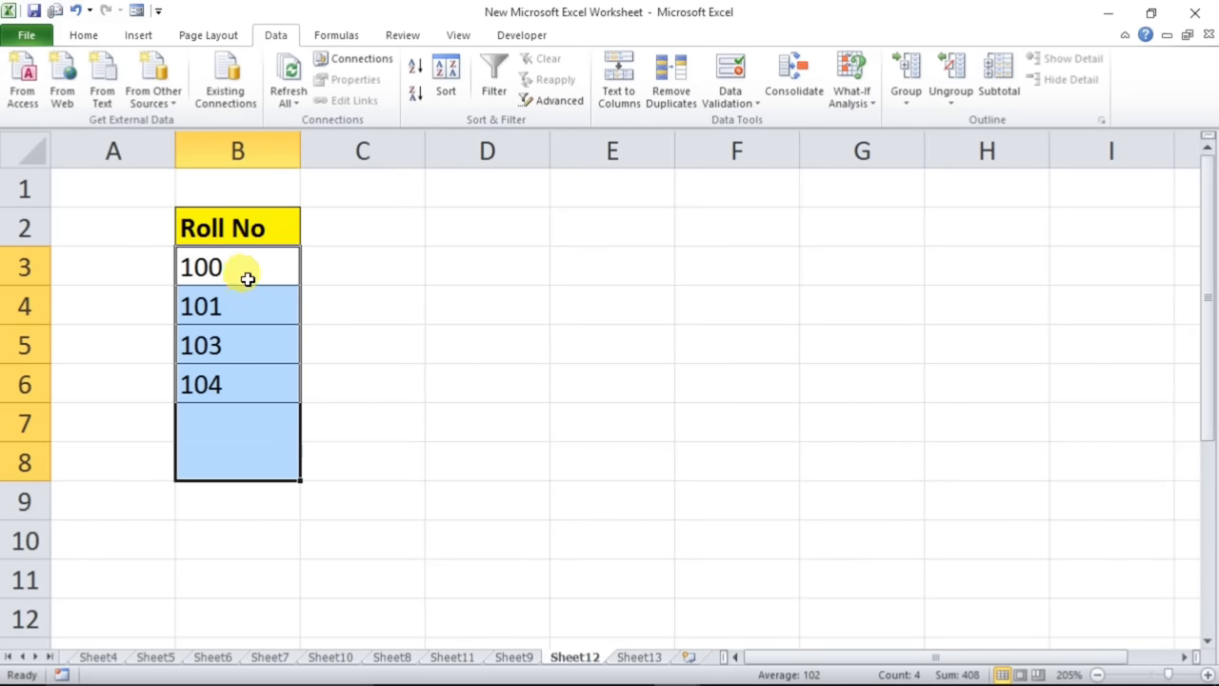
pyautogui.click(245, 229)
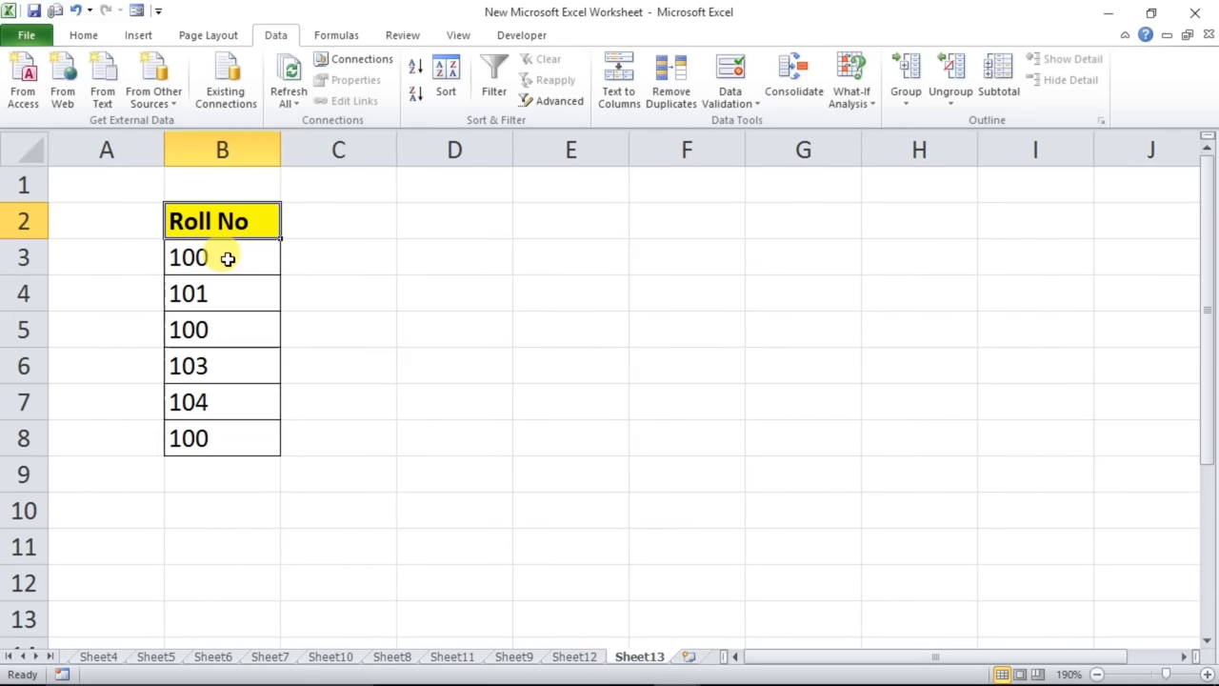
# - On Sheet13, highlight duplicate roll numbers in B3:B8 with conditional formatting using Yellow Fill with Dark Yellow Text
pyautogui.moveTo(228, 258); pyautogui.dragTo(215, 427)
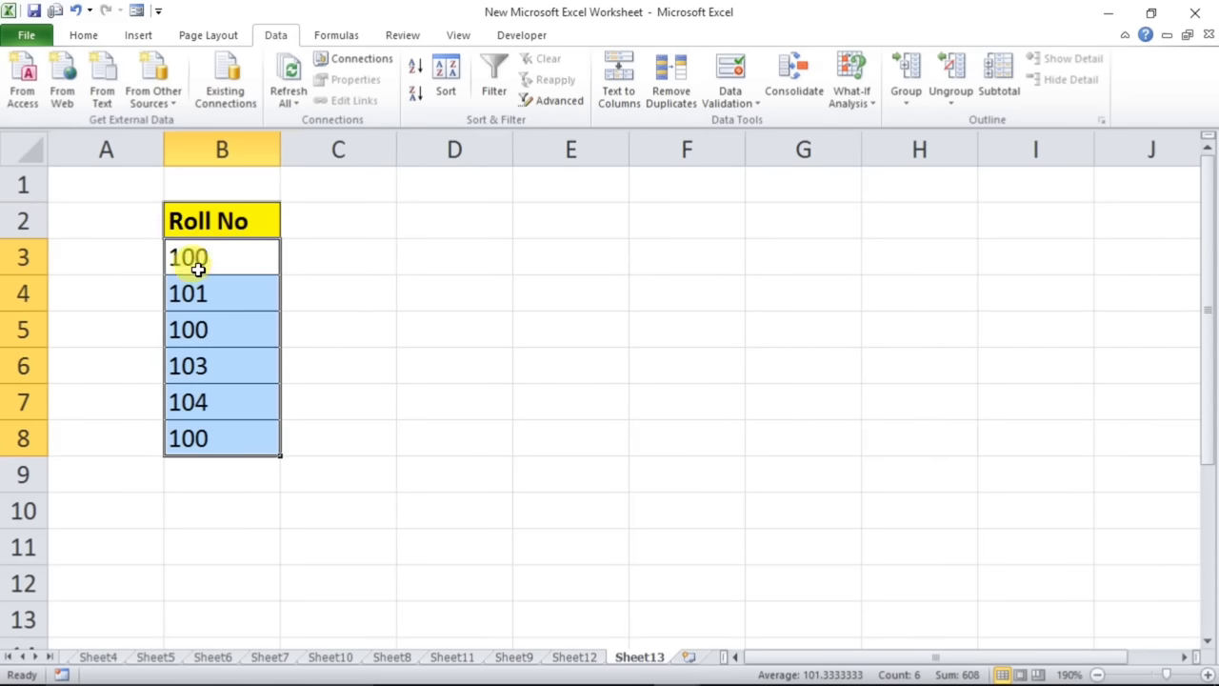
pyautogui.click(83, 35)
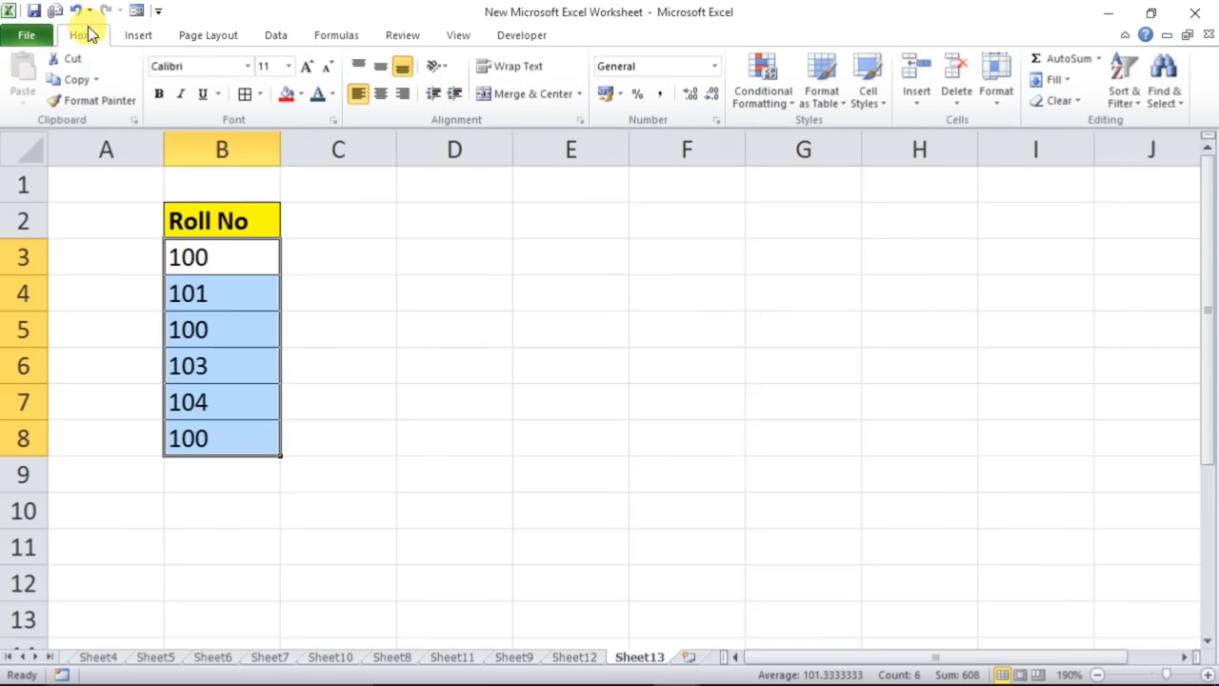
pyautogui.click(783, 93)
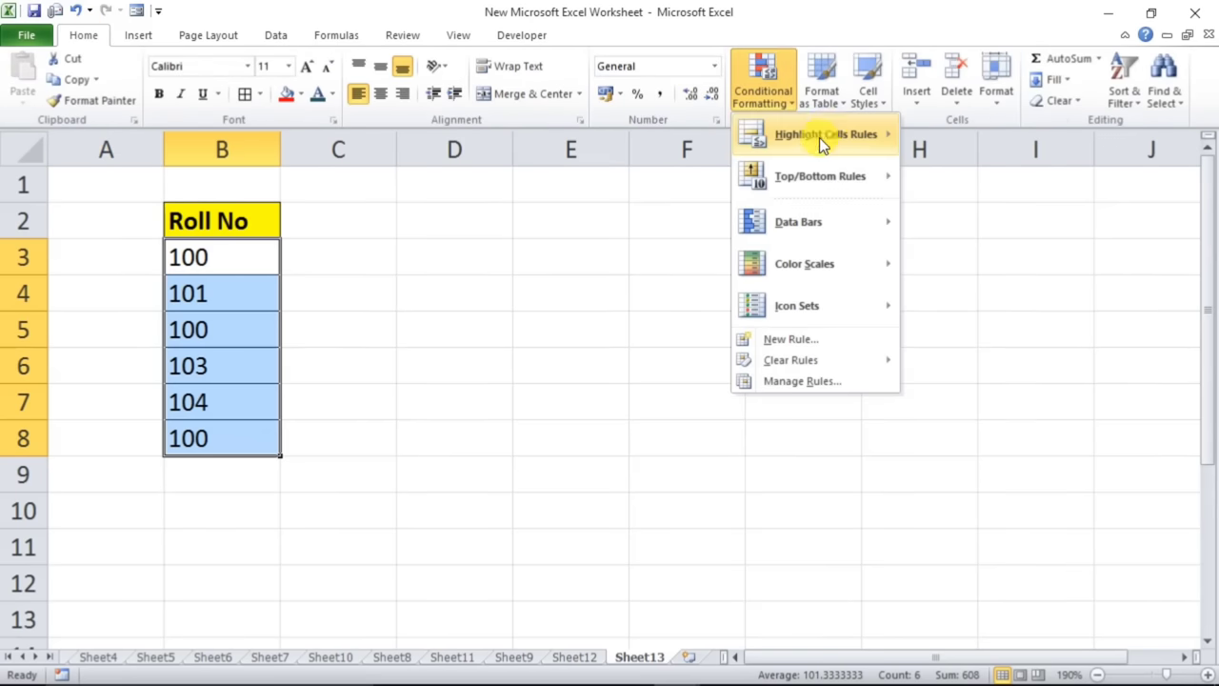
pyautogui.moveTo(828, 127)
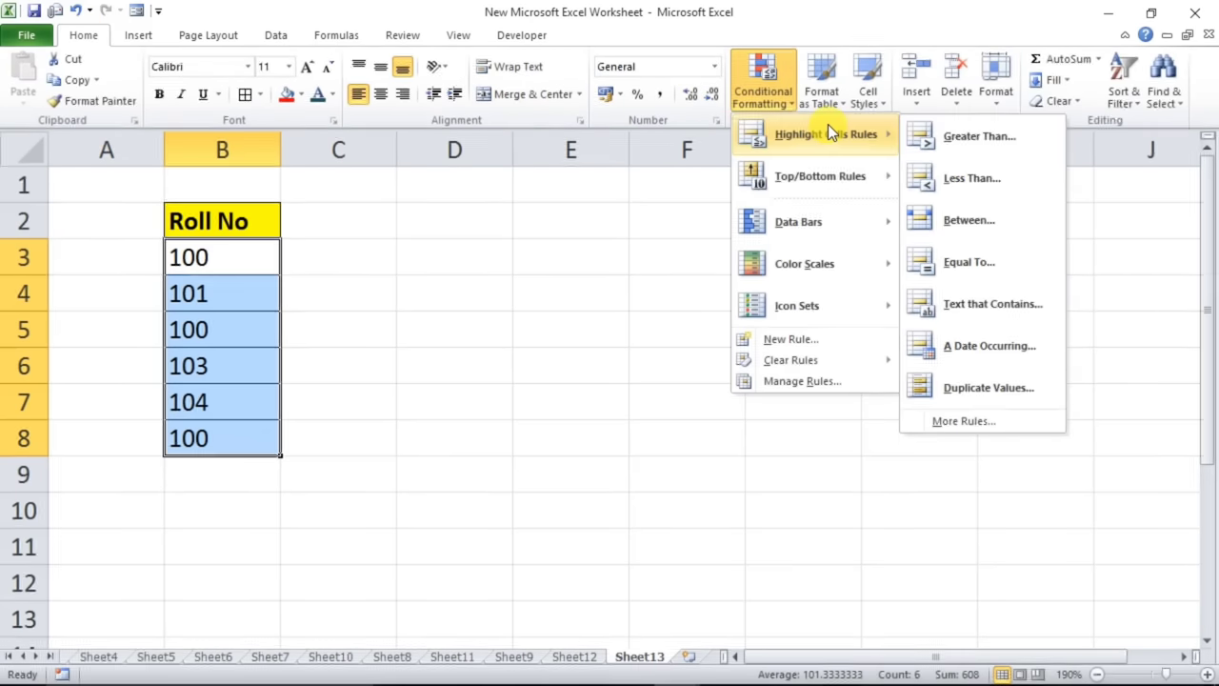
pyautogui.click(991, 386)
pyautogui.click(708, 359)
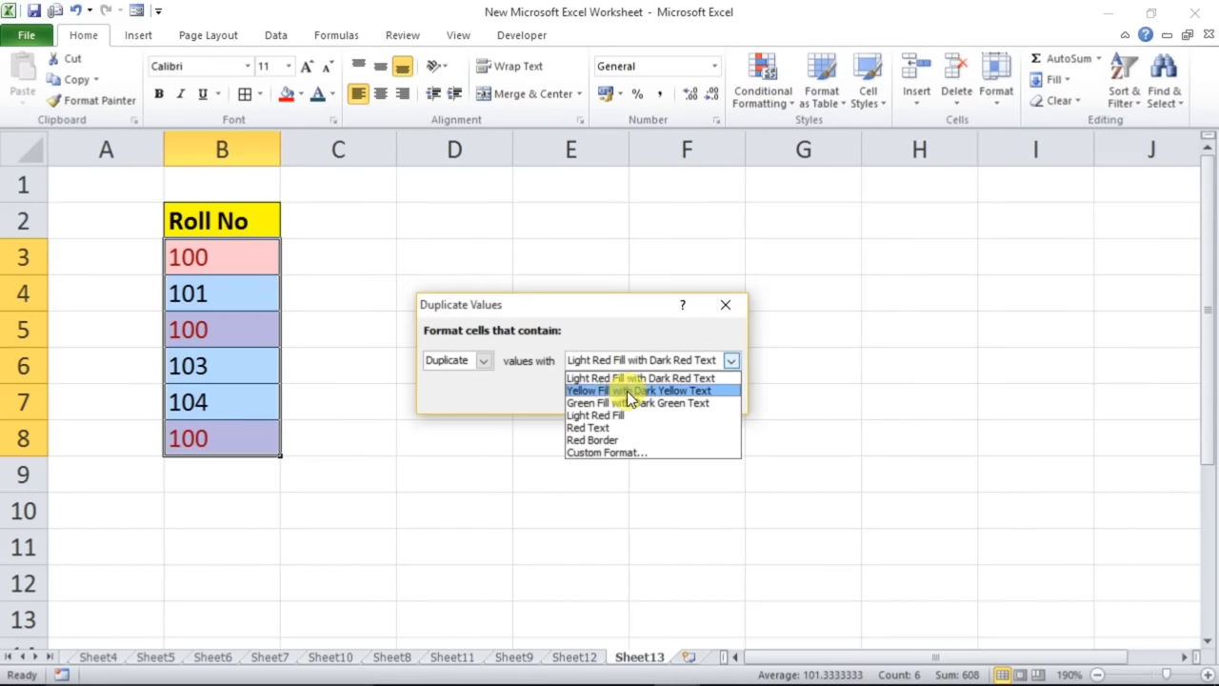
pyautogui.click(627, 390)
pyautogui.click(609, 394)
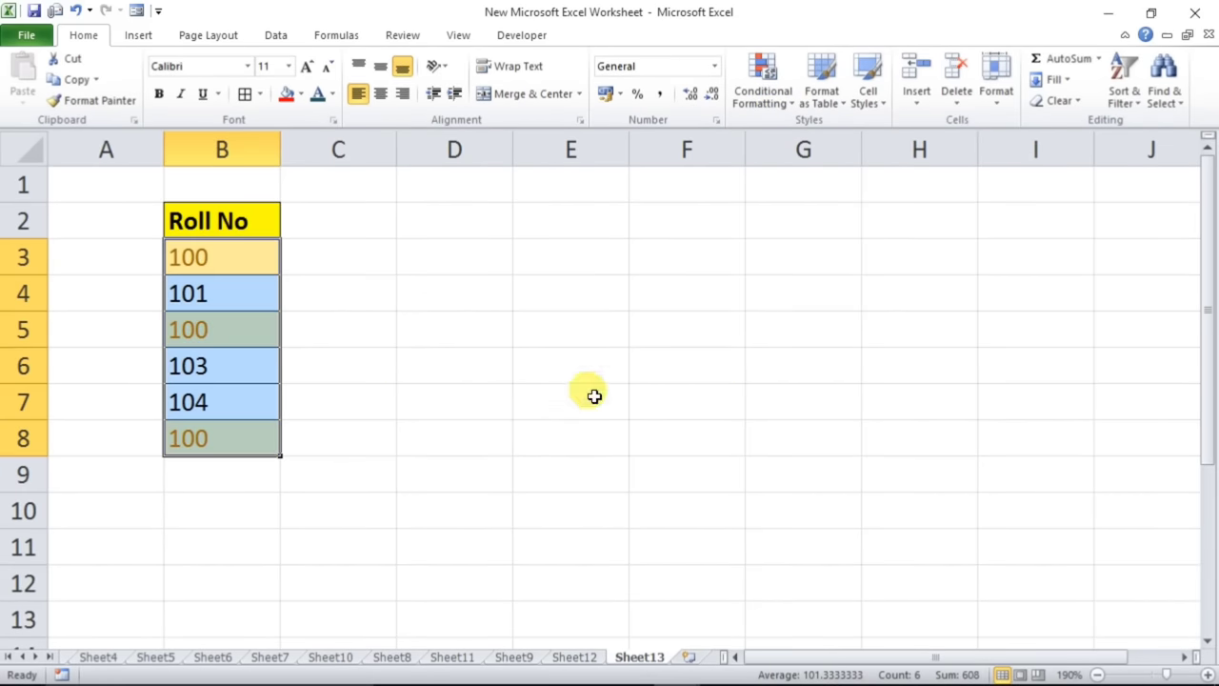
pyautogui.click(269, 383)
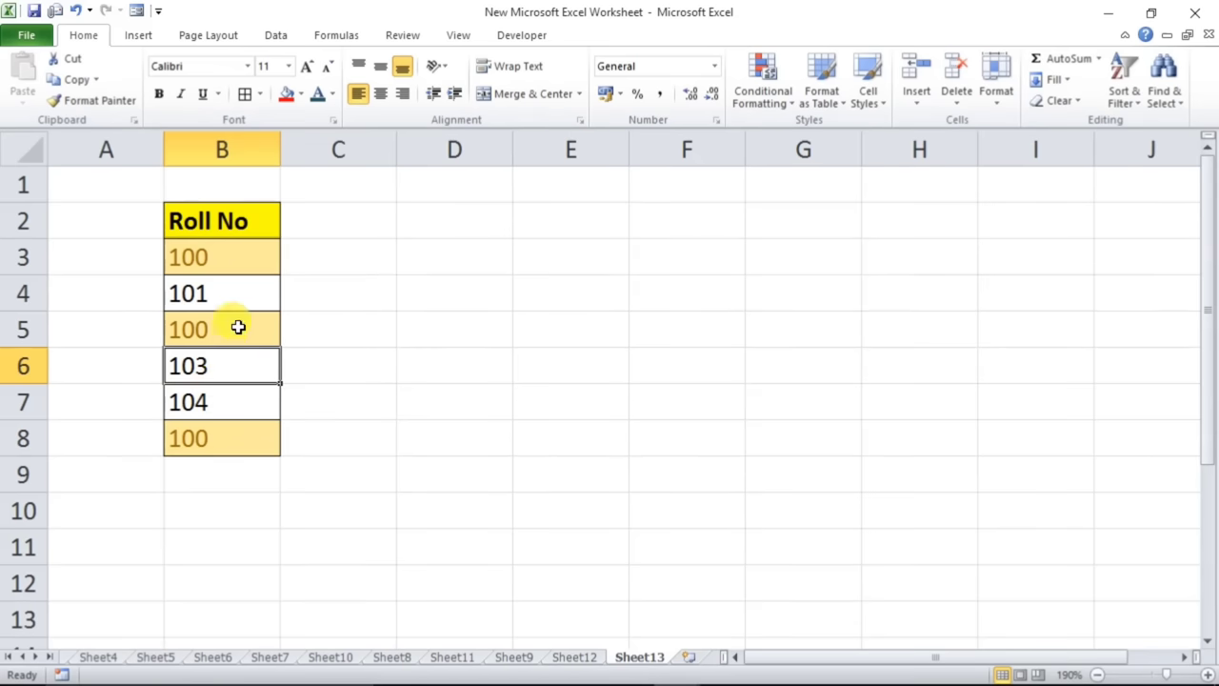
# - Clear the roll numbers in B3:B8 on Sheet13 and enter 1, 2 and 1 in B3:B5 to test the duplicate rule
pyautogui.moveTo(227, 267); pyautogui.dragTo(221, 428)
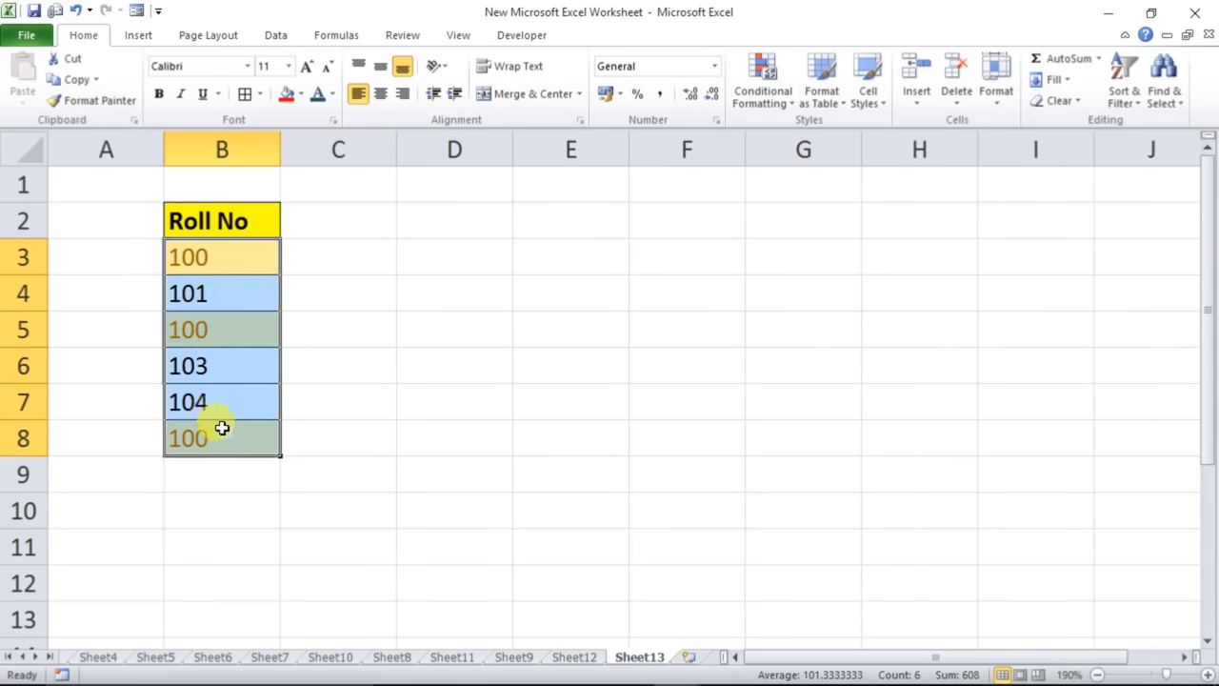
pyautogui.press('Delete')
pyautogui.click(203, 255)
pyautogui.write('1')
pyautogui.press('Return')
pyautogui.write('2')
pyautogui.press('Return')
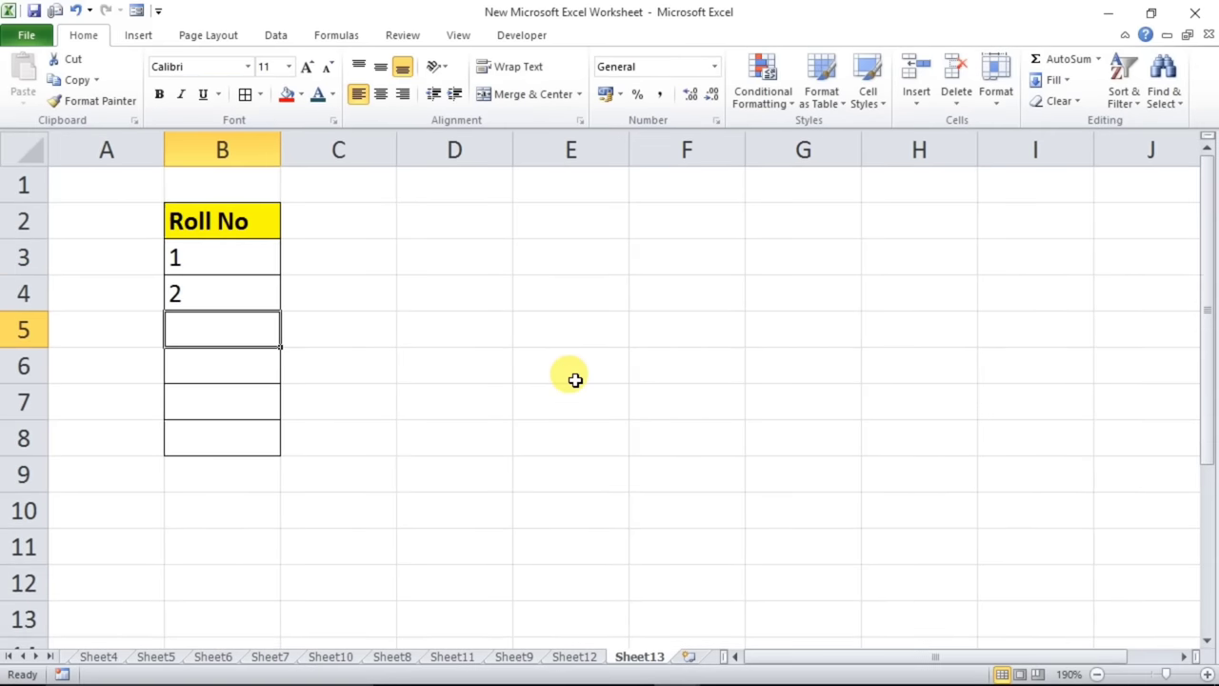
pyautogui.write('1')
pyautogui.press('Return')
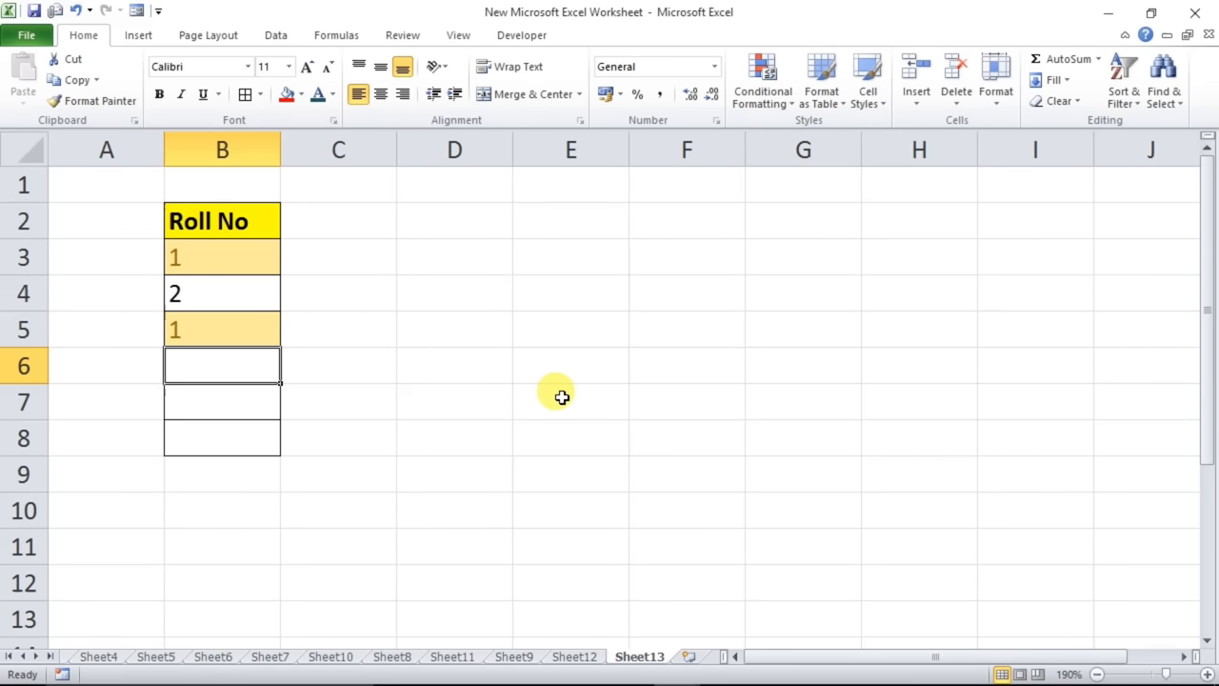
pyautogui.click(226, 210)
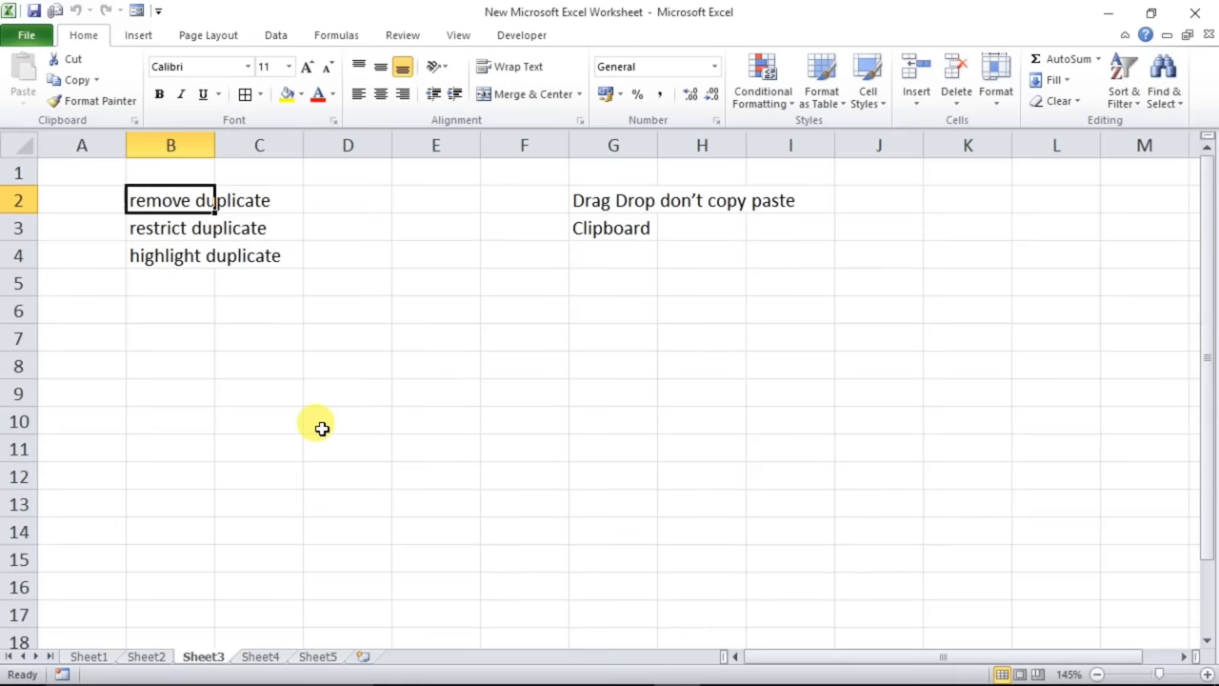
# - Copy Sheet3 into a new workbook, using Create a copy so the original sheet is kept
pyautogui.doubleClick(200, 657)
pyautogui.click(209, 585)
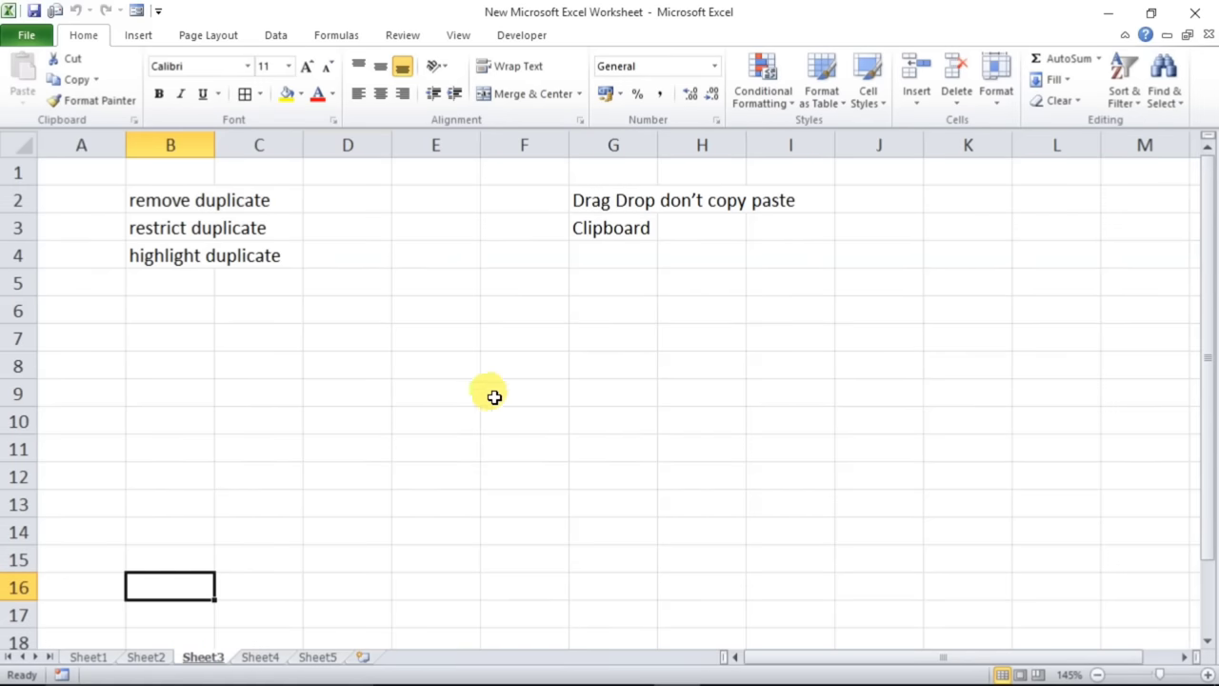
pyautogui.rightClick(202, 659)
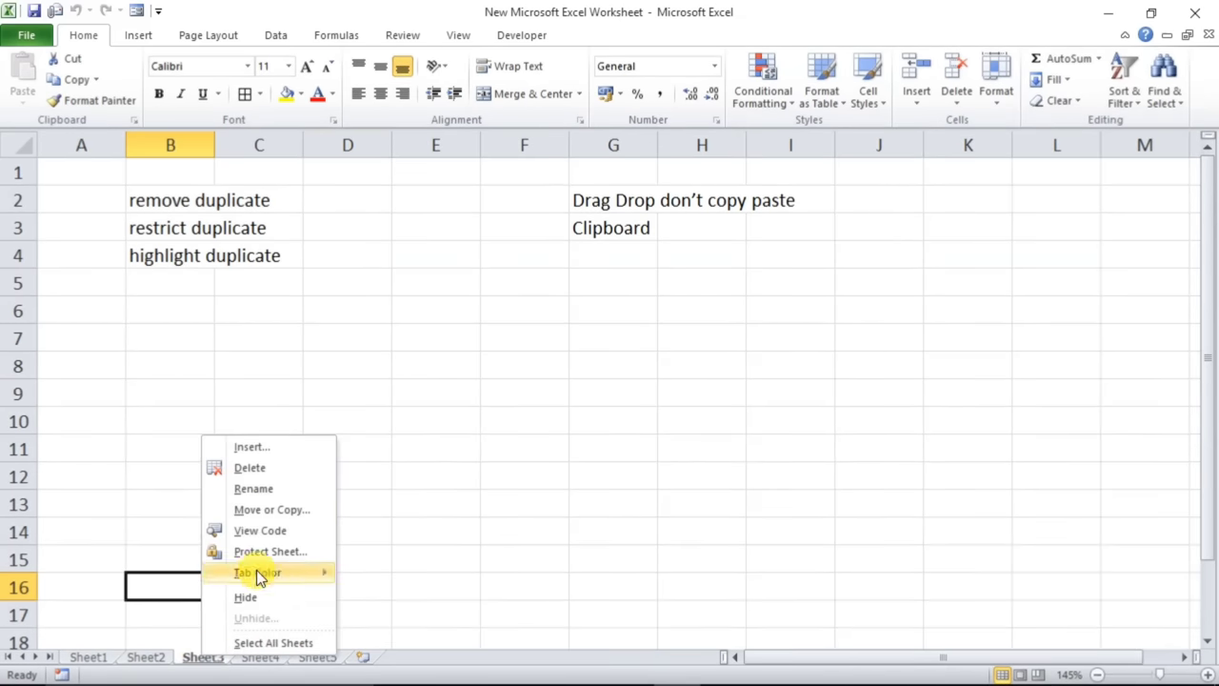
pyautogui.click(263, 512)
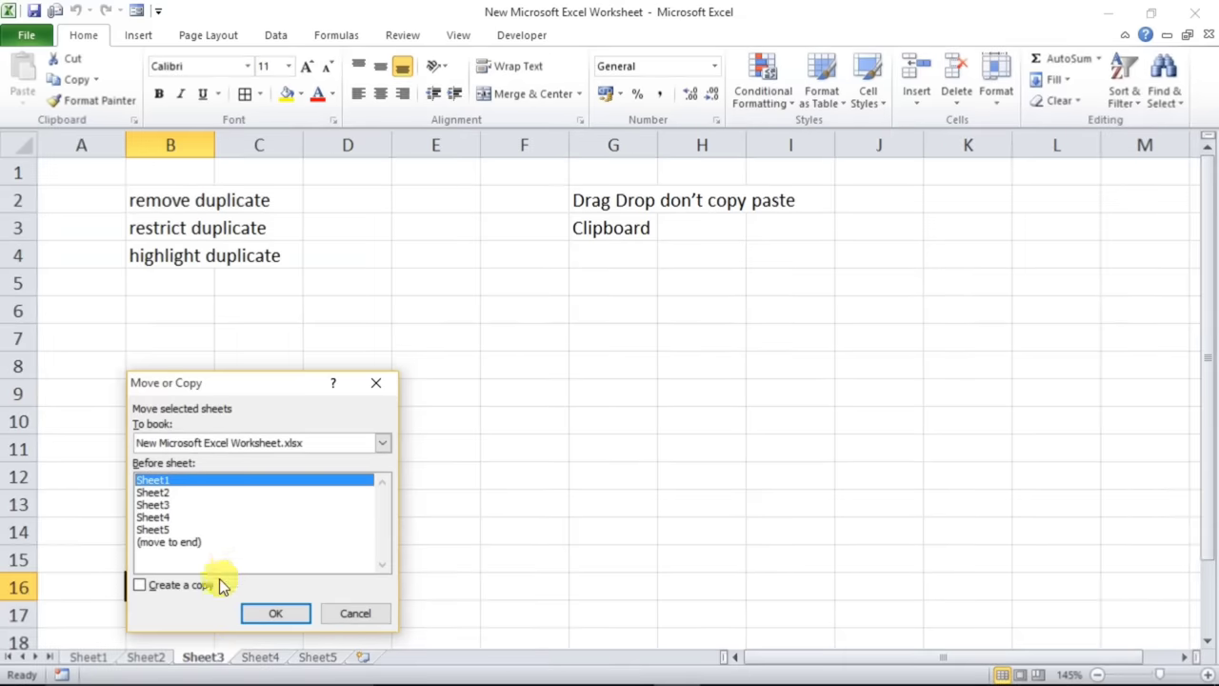
pyautogui.click(139, 584)
pyautogui.click(379, 443)
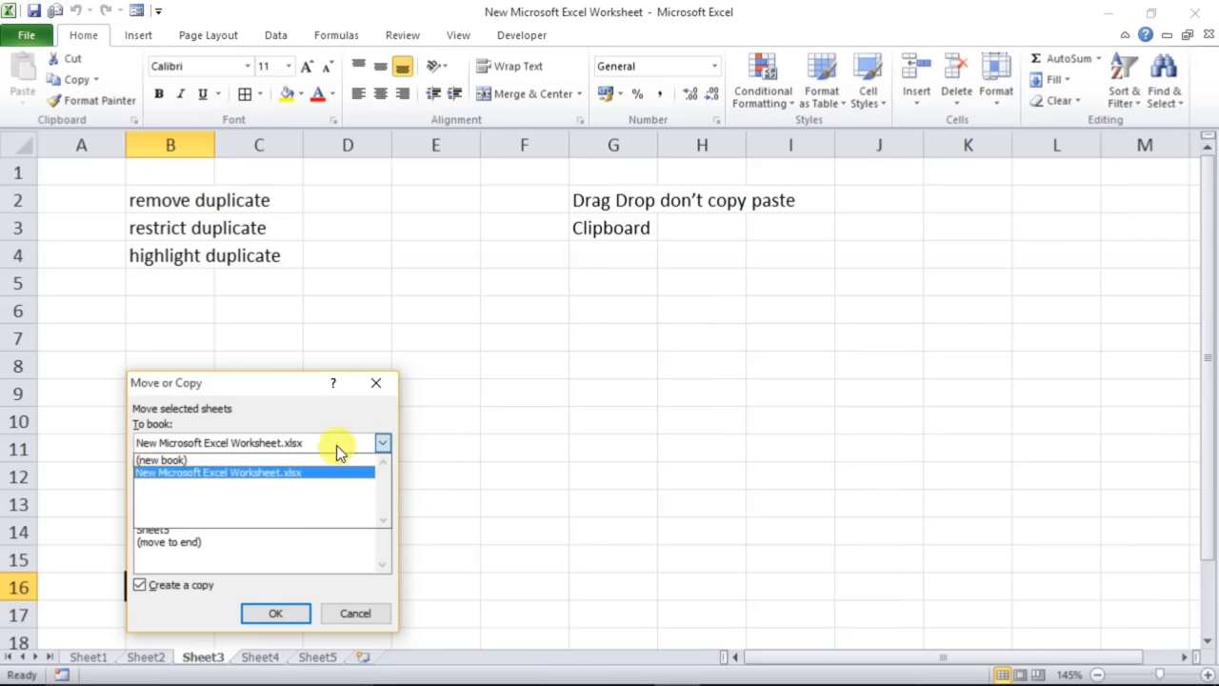
pyautogui.click(170, 460)
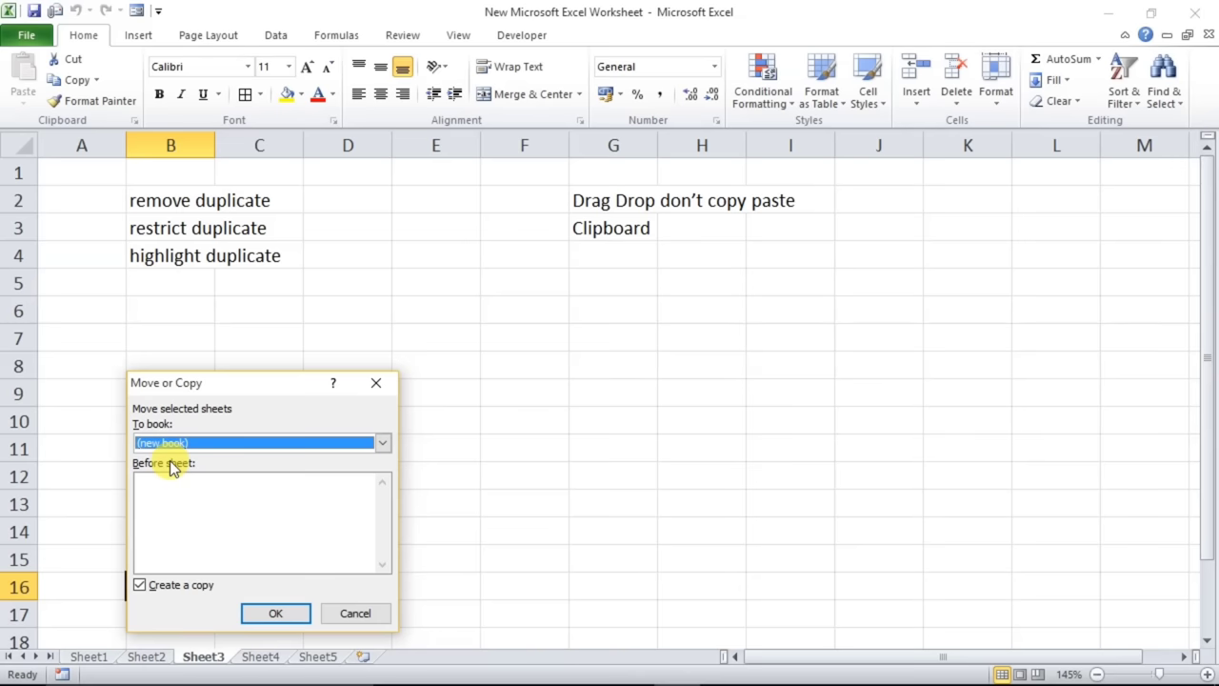
pyautogui.click(273, 610)
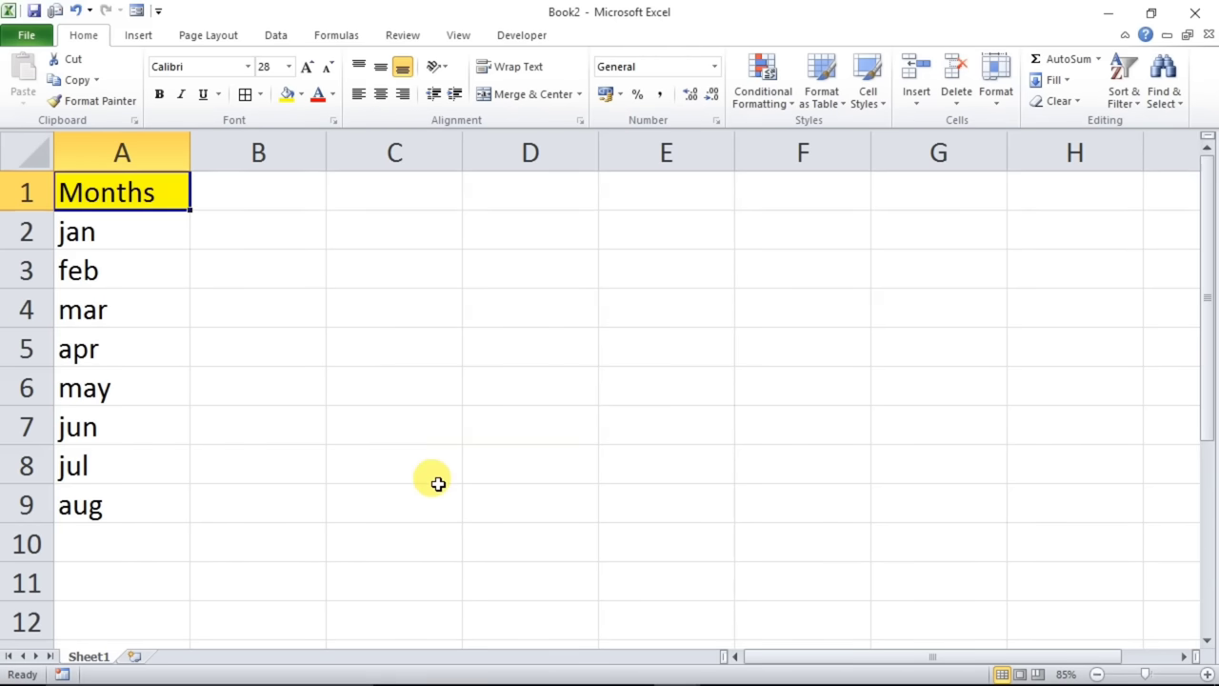
pyautogui.click(109, 239)
pyautogui.moveTo(109, 239); pyautogui.dragTo(104, 496)
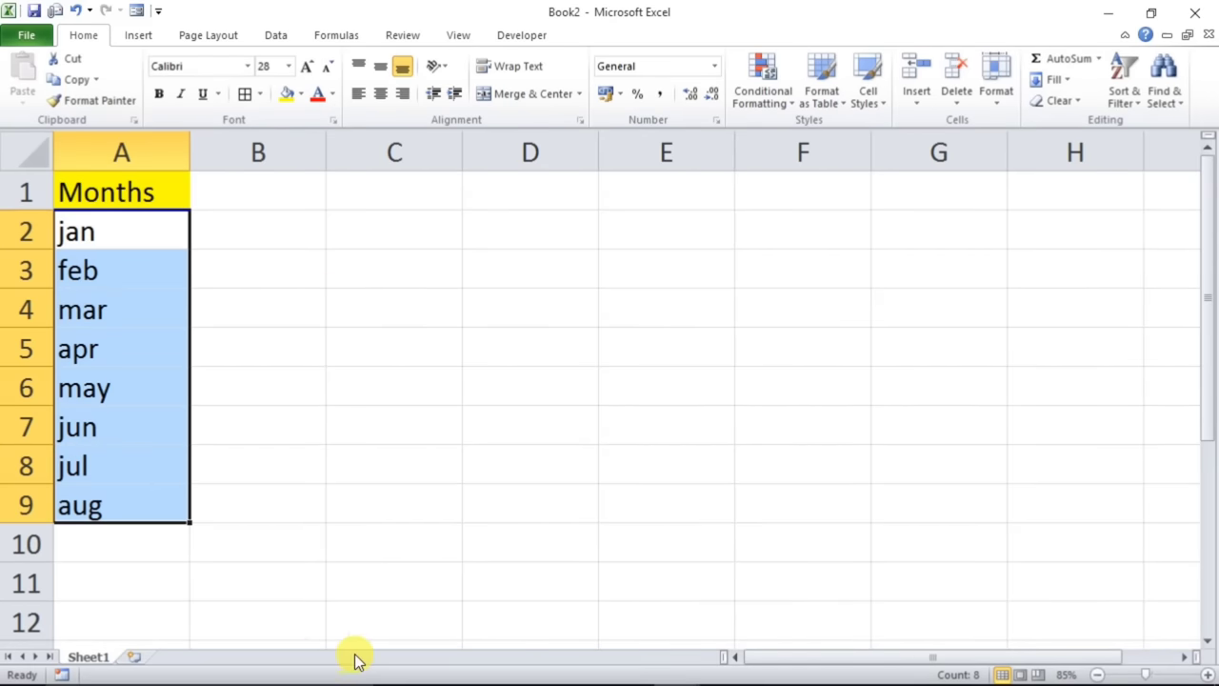
pyautogui.press('Down')
pyautogui.press('Down')
pyautogui.press('Down')
pyautogui.press('Down')
pyautogui.press('Down')
pyautogui.press('Down')
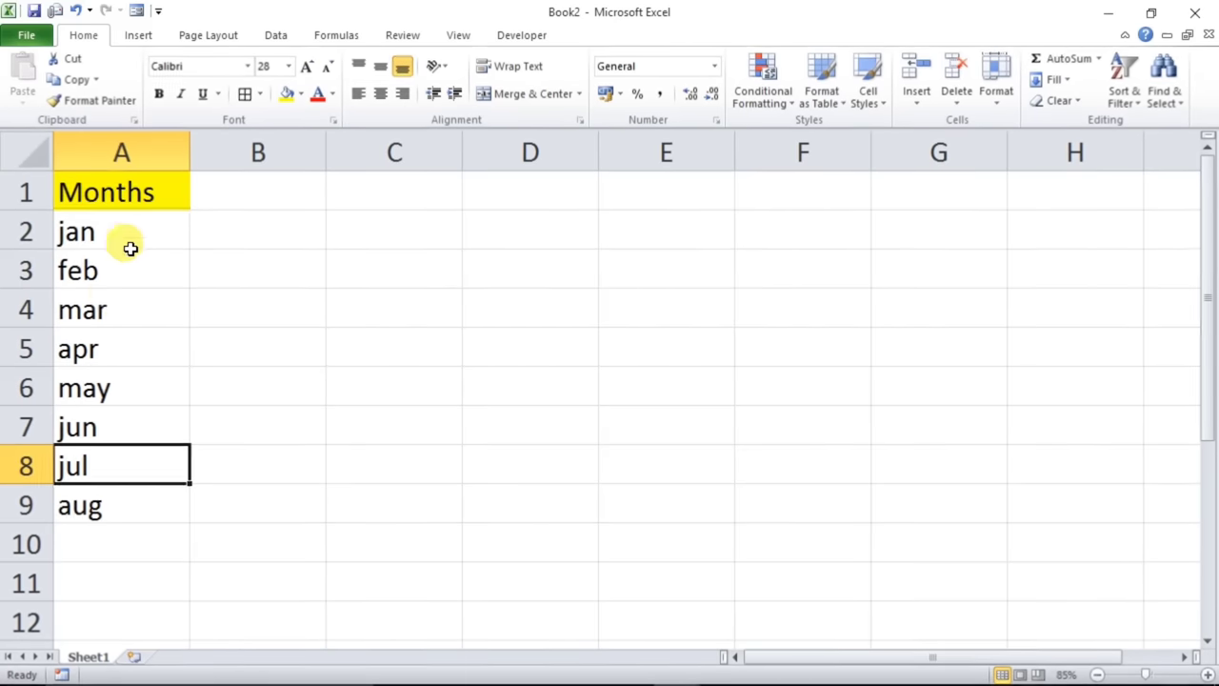
# - Create a PivotTable from the Months list in A1:A9 and place it on the existing worksheet at C1
pyautogui.click(122, 193)
pyautogui.moveTo(95, 191); pyautogui.dragTo(107, 492)
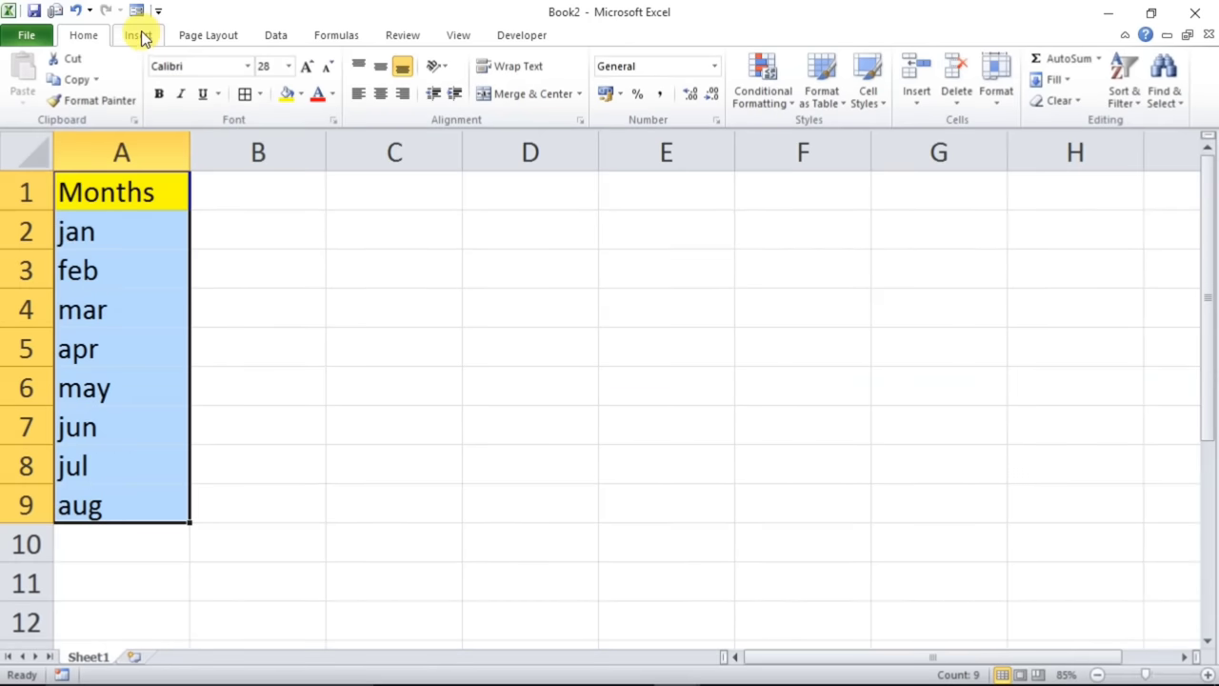
pyautogui.click(139, 36)
pyautogui.click(28, 74)
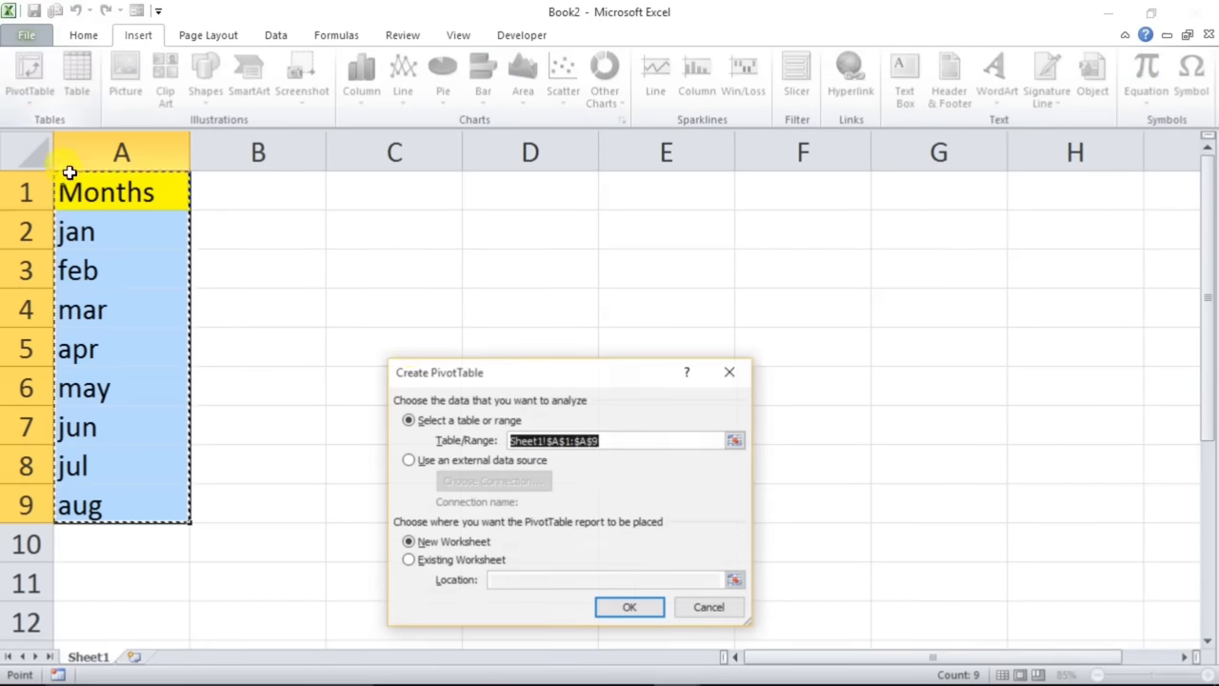
pyautogui.click(428, 560)
pyautogui.click(501, 579)
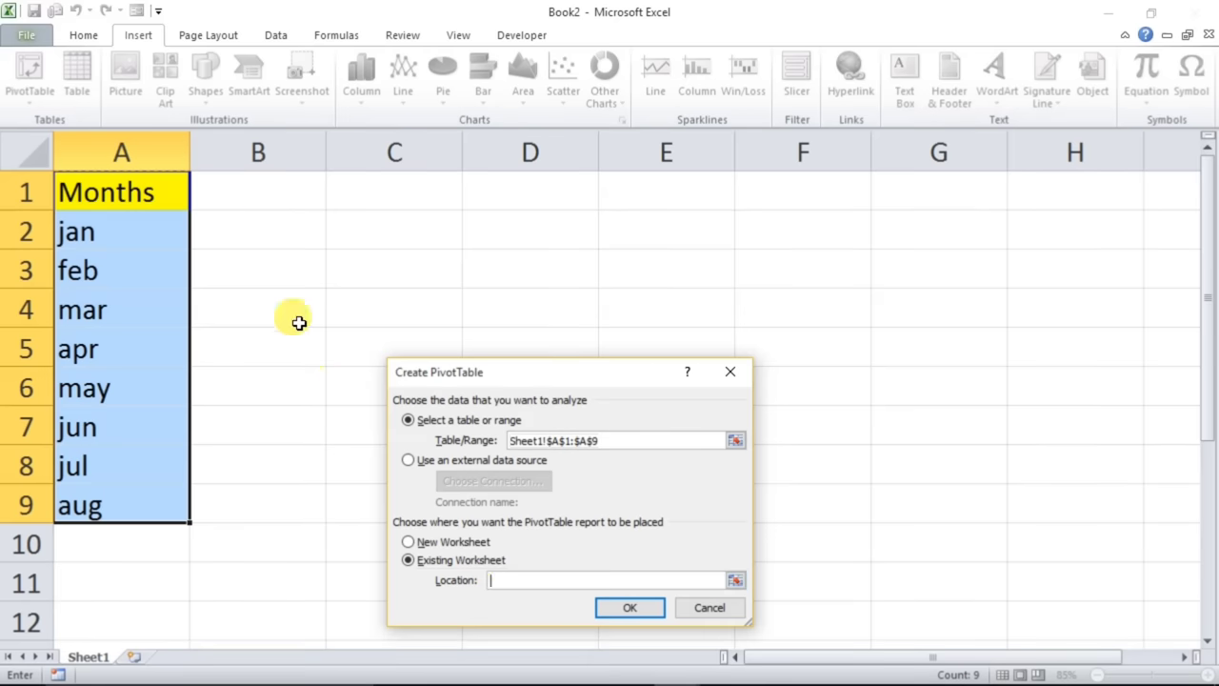
pyautogui.click(335, 195)
pyautogui.click(627, 606)
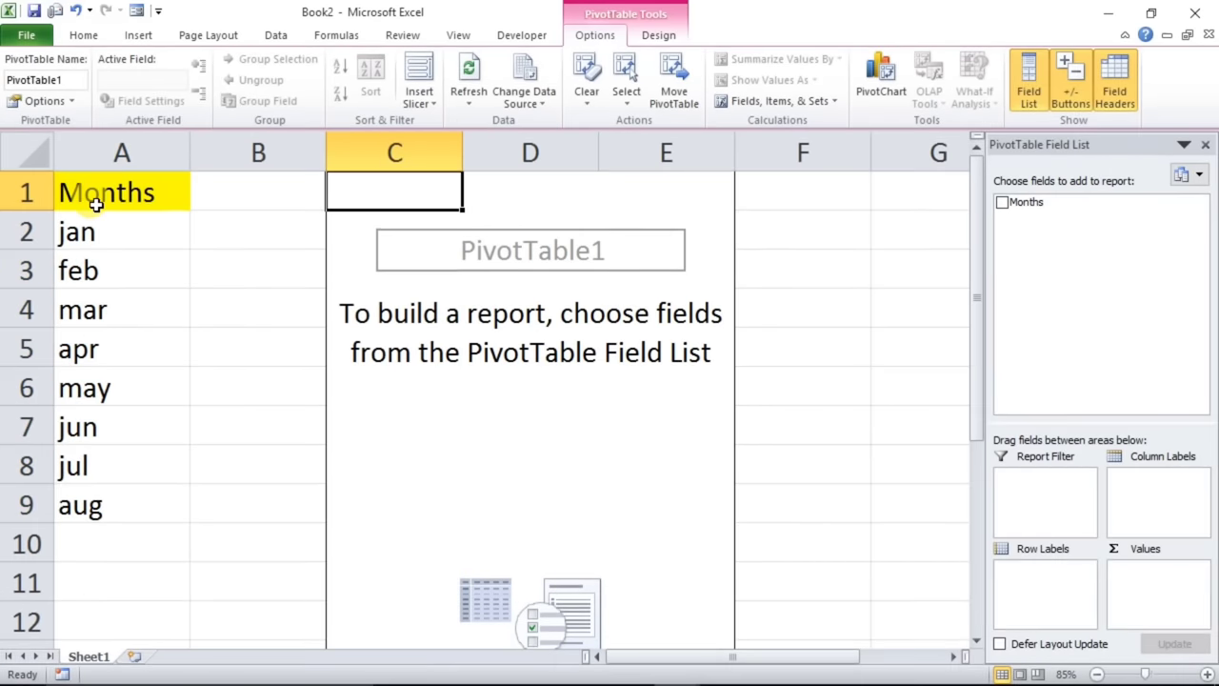
# - Put Months in the PivotTable's report filter and generate report filter pages to create one sheet per month
pyautogui.moveTo(1017, 202); pyautogui.dragTo(1036, 494)
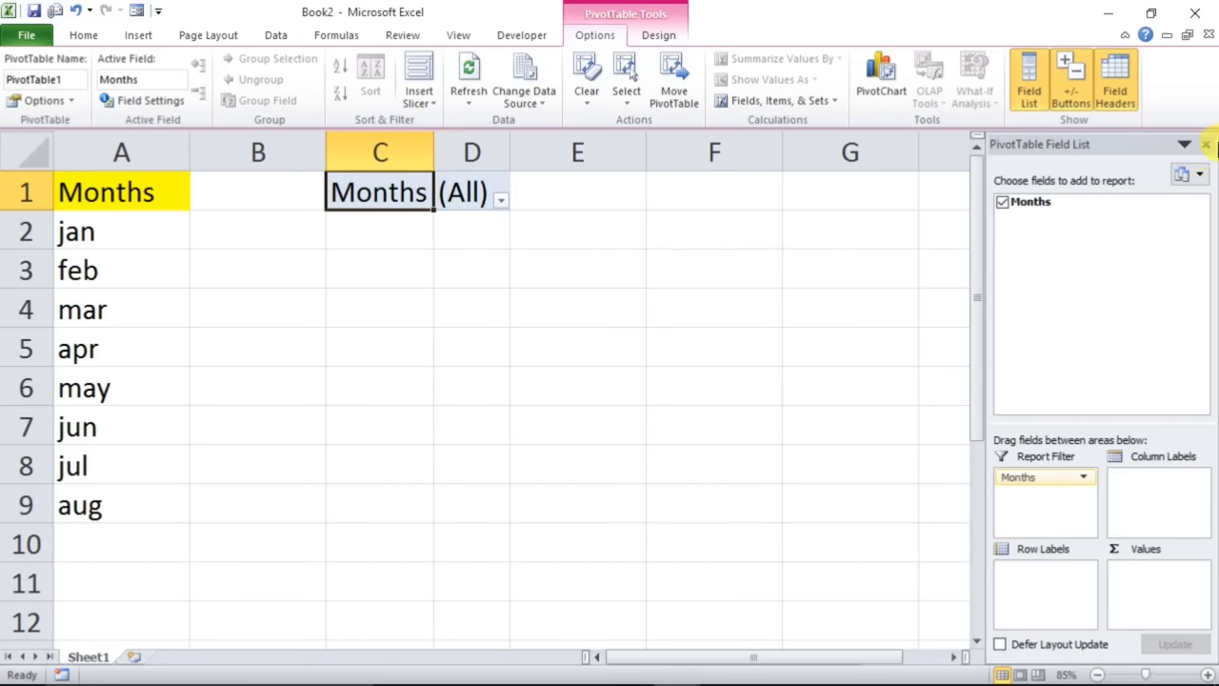
pyautogui.click(1205, 145)
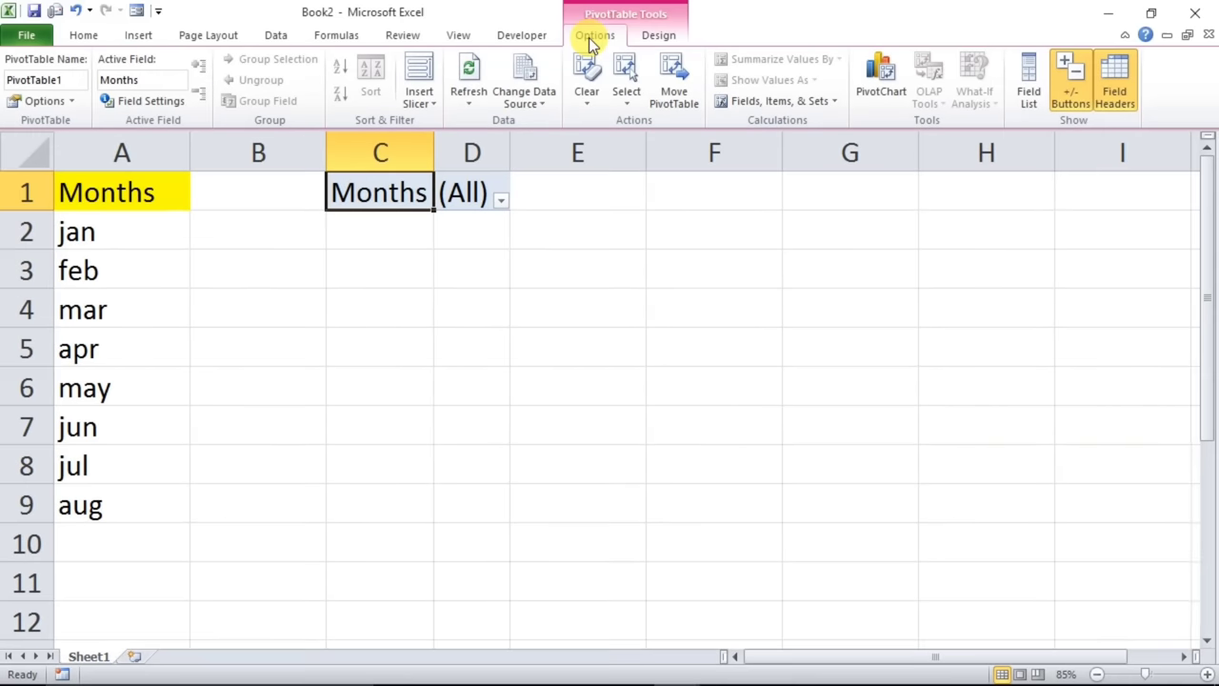
pyautogui.click(68, 103)
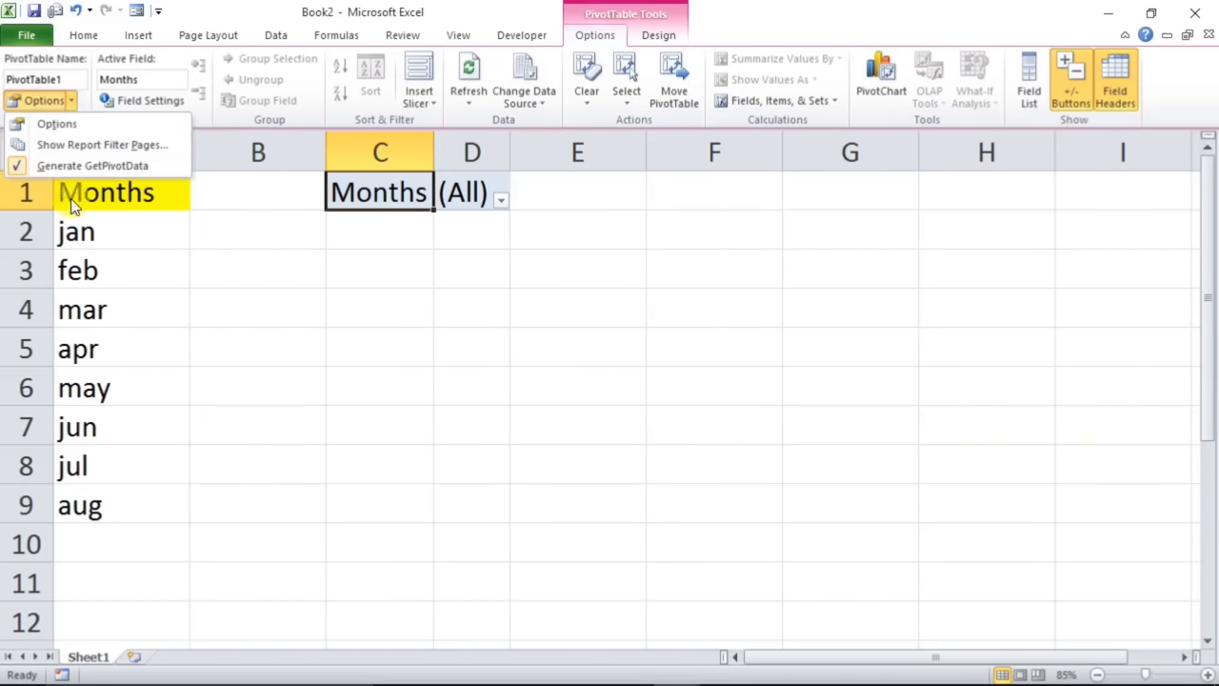
pyautogui.click(123, 147)
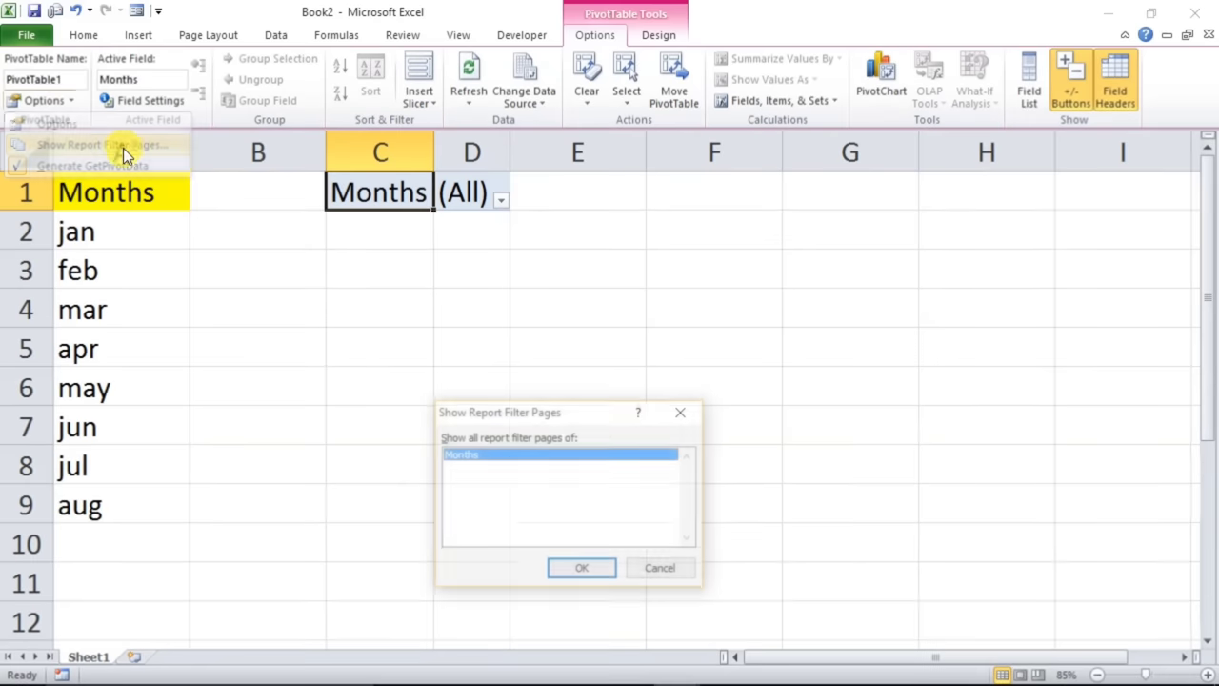
pyautogui.click(575, 570)
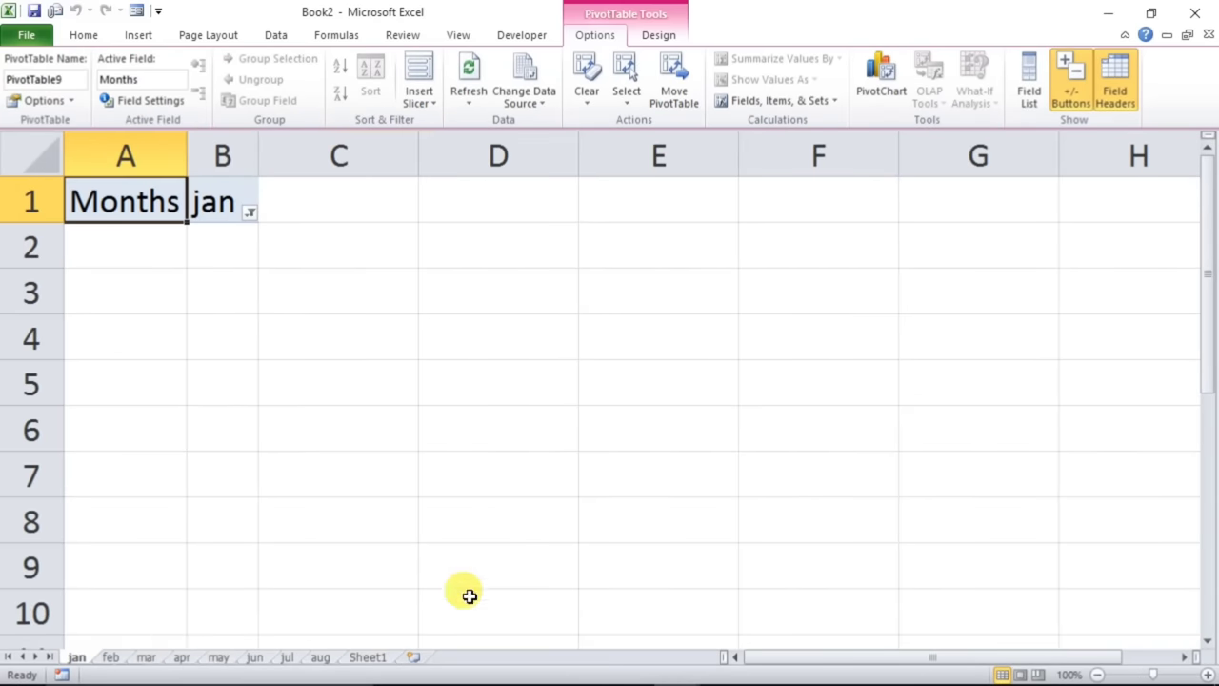
# - Review the generated month sheets from feb to jul and check the Months filter list on the jul sheet
pyautogui.click(110, 659)
pyautogui.click(147, 658)
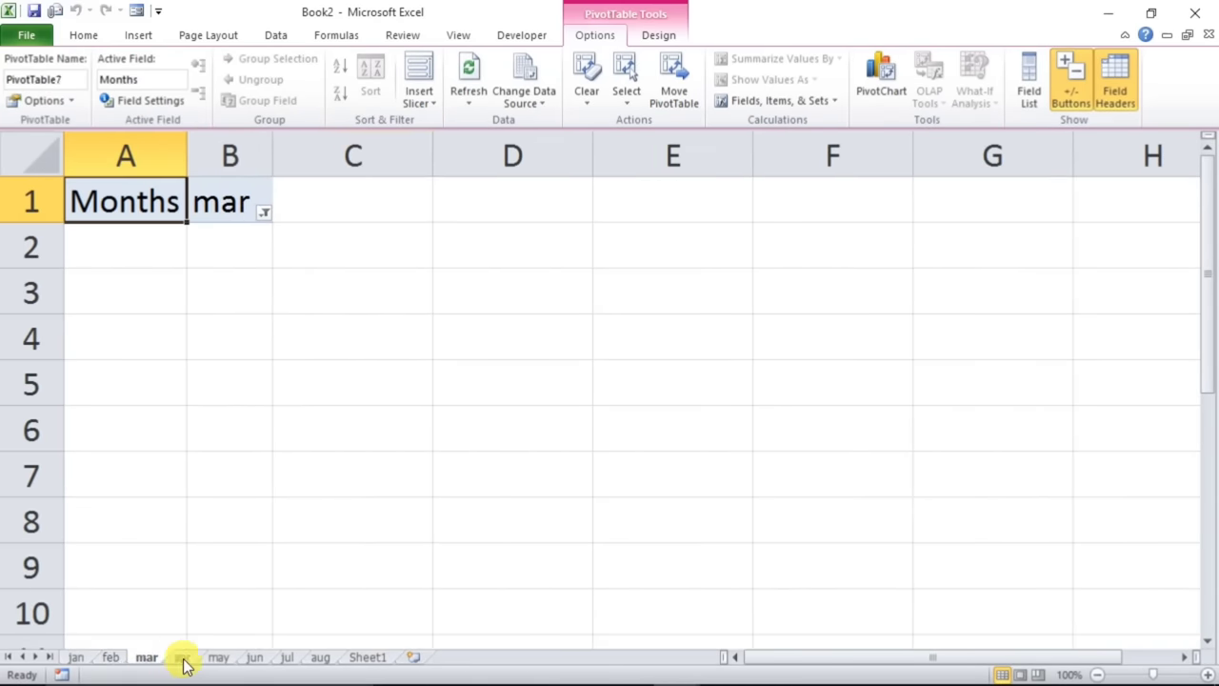
pyautogui.click(190, 660)
pyautogui.click(218, 658)
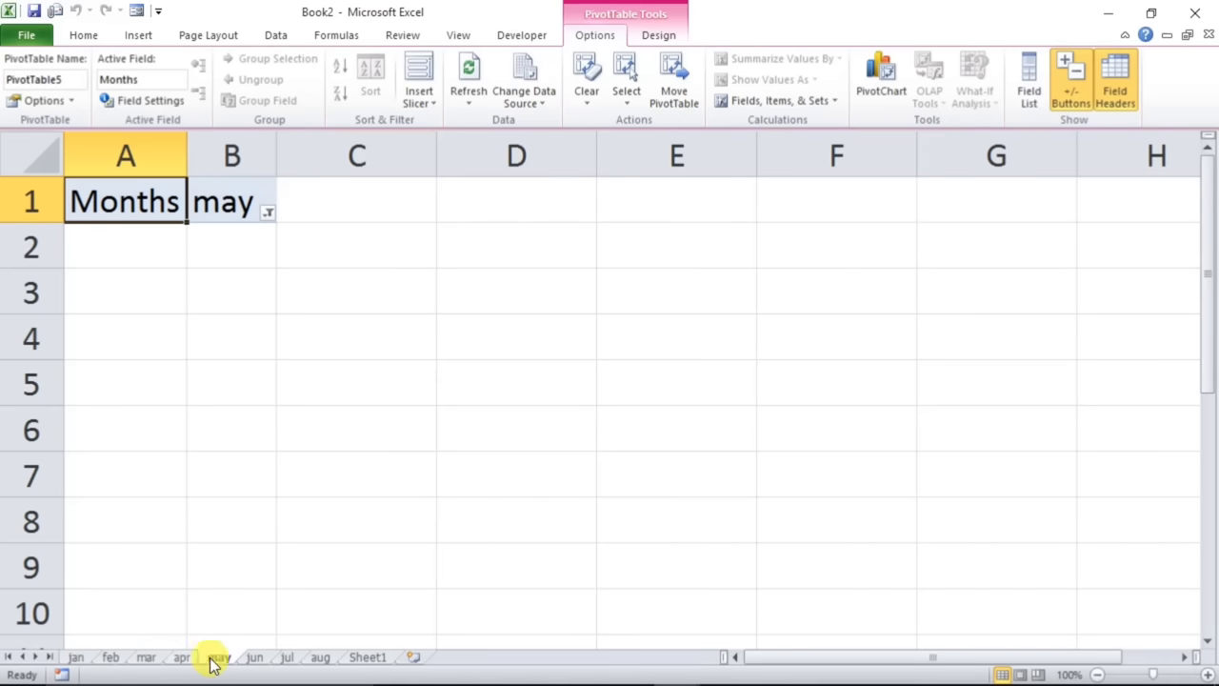
pyautogui.click(266, 659)
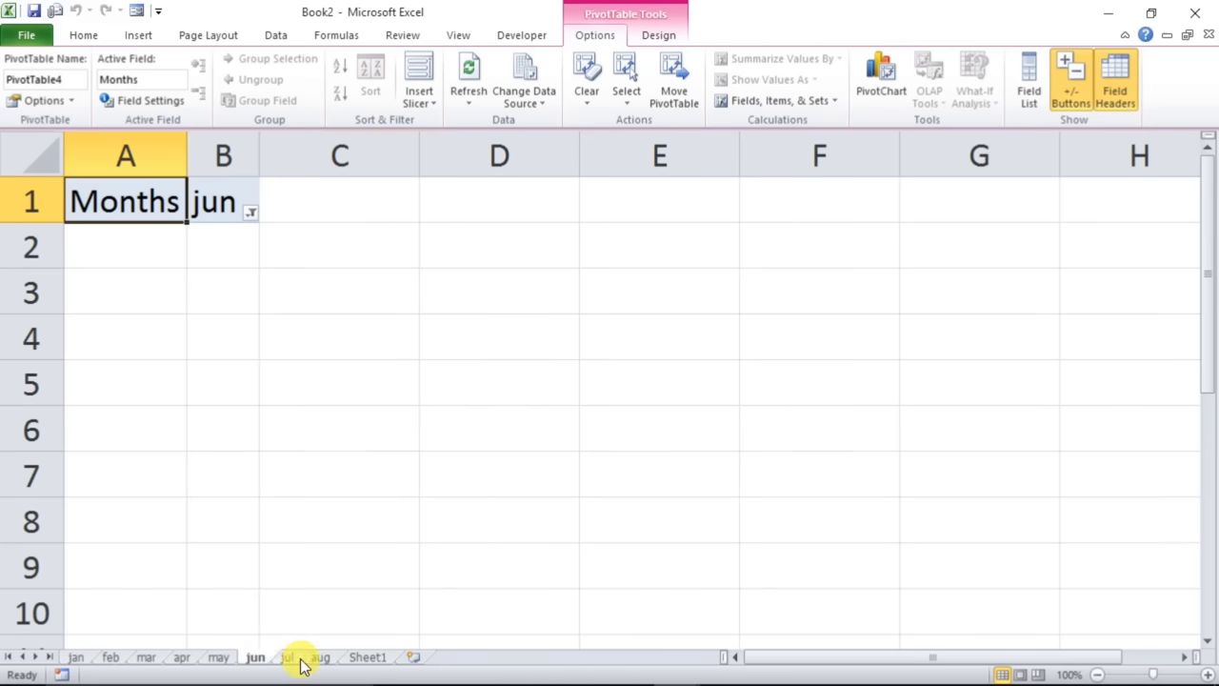
pyautogui.click(293, 659)
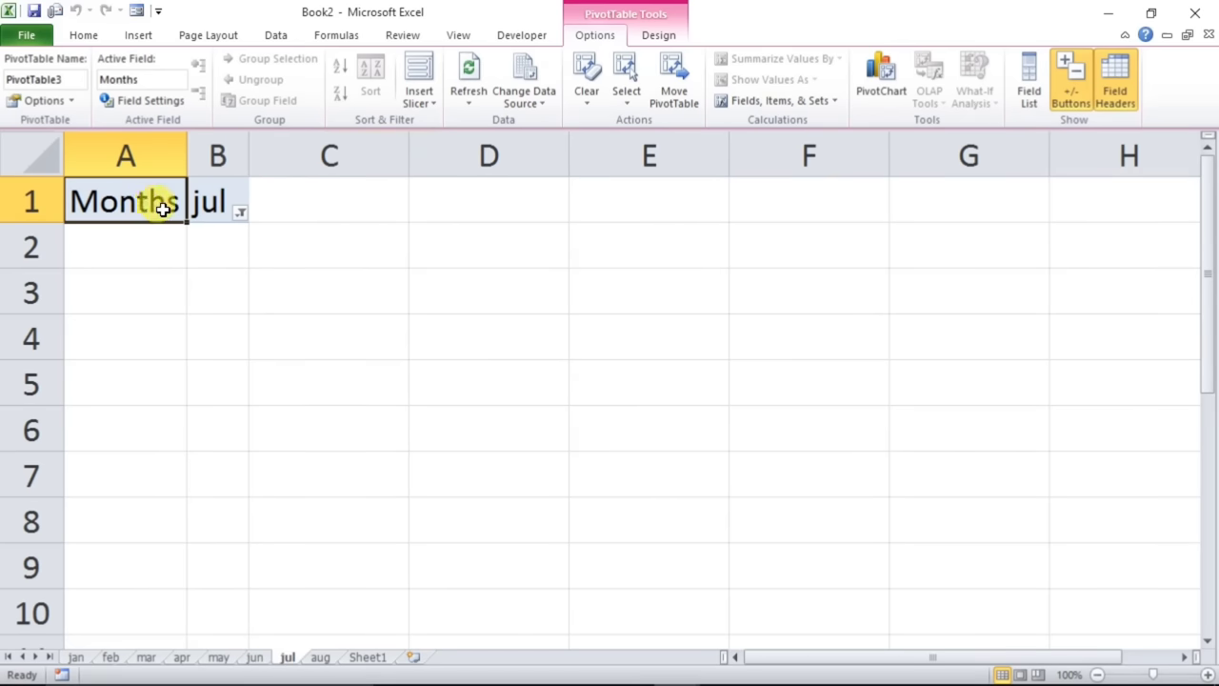
pyautogui.click(239, 211)
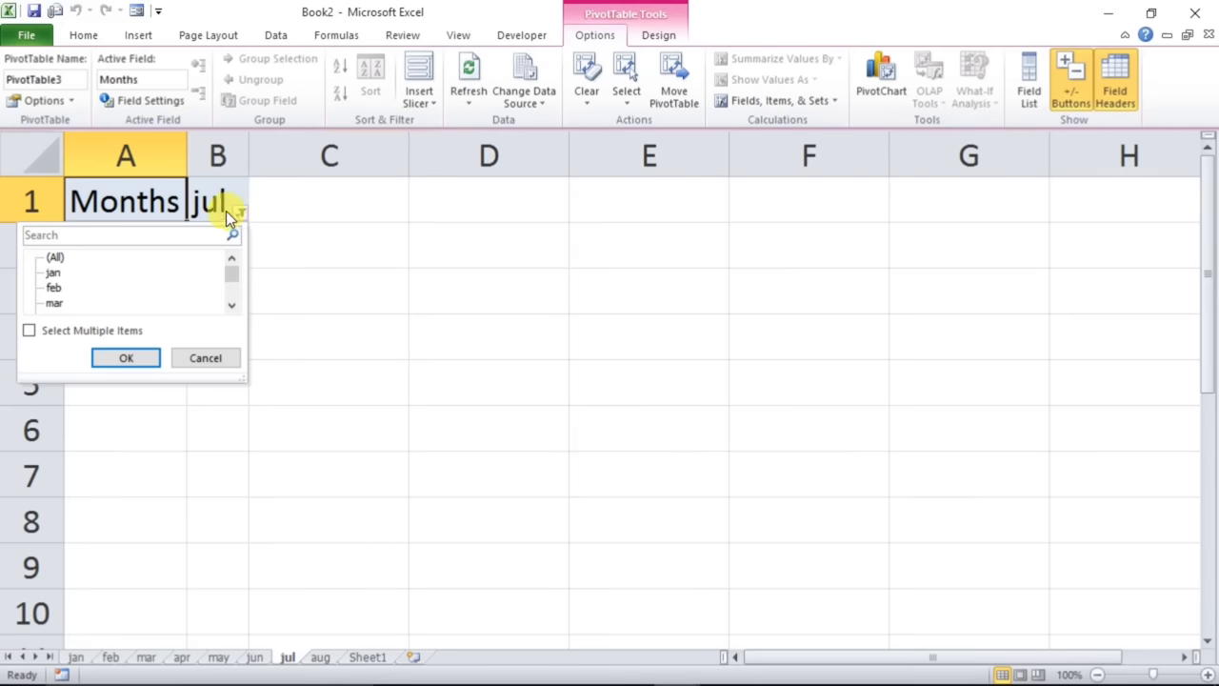
pyautogui.click(203, 357)
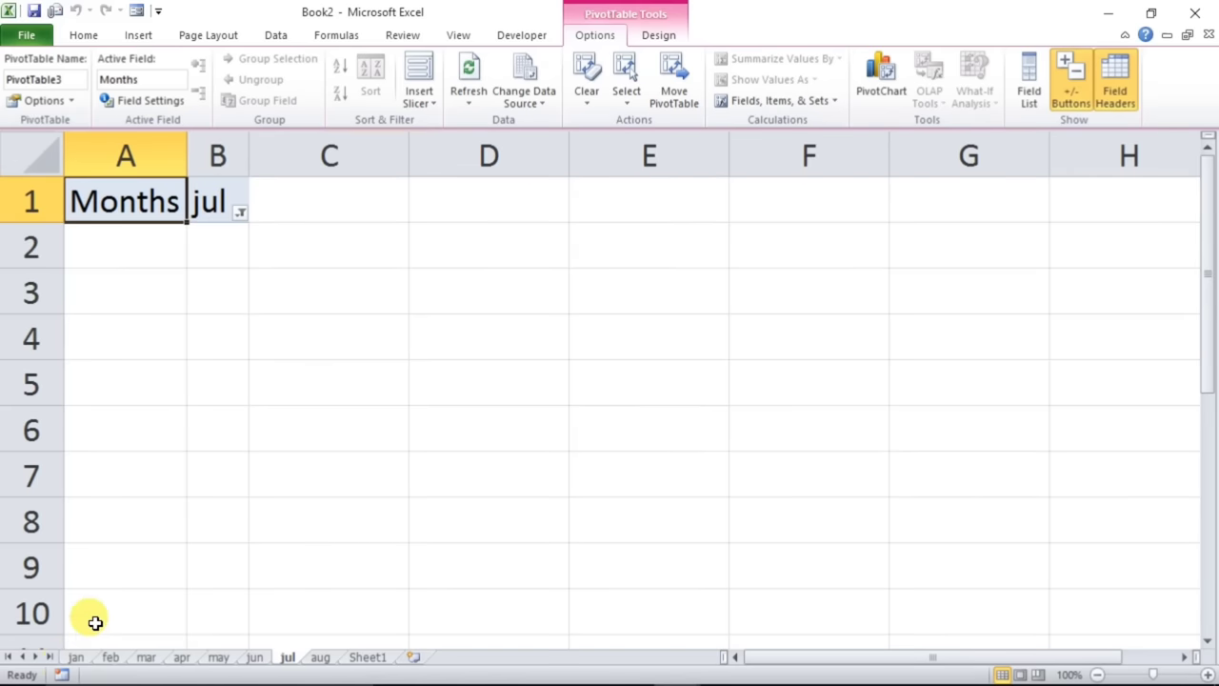
# - Group the sheets from jan through Sheet1, select row 1 across them, and ungroup them on the feb sheet
pyautogui.click(76, 658)
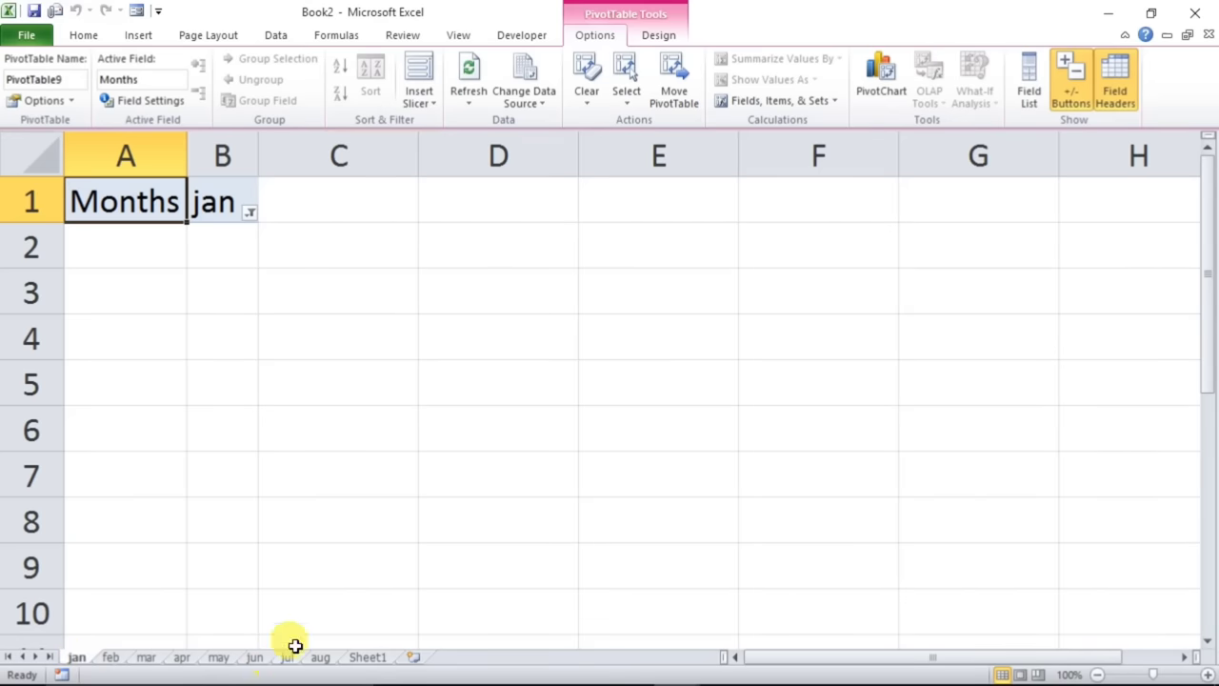
pyautogui.keyDown('shift'); pyautogui.click(368, 657); pyautogui.keyUp('shift')
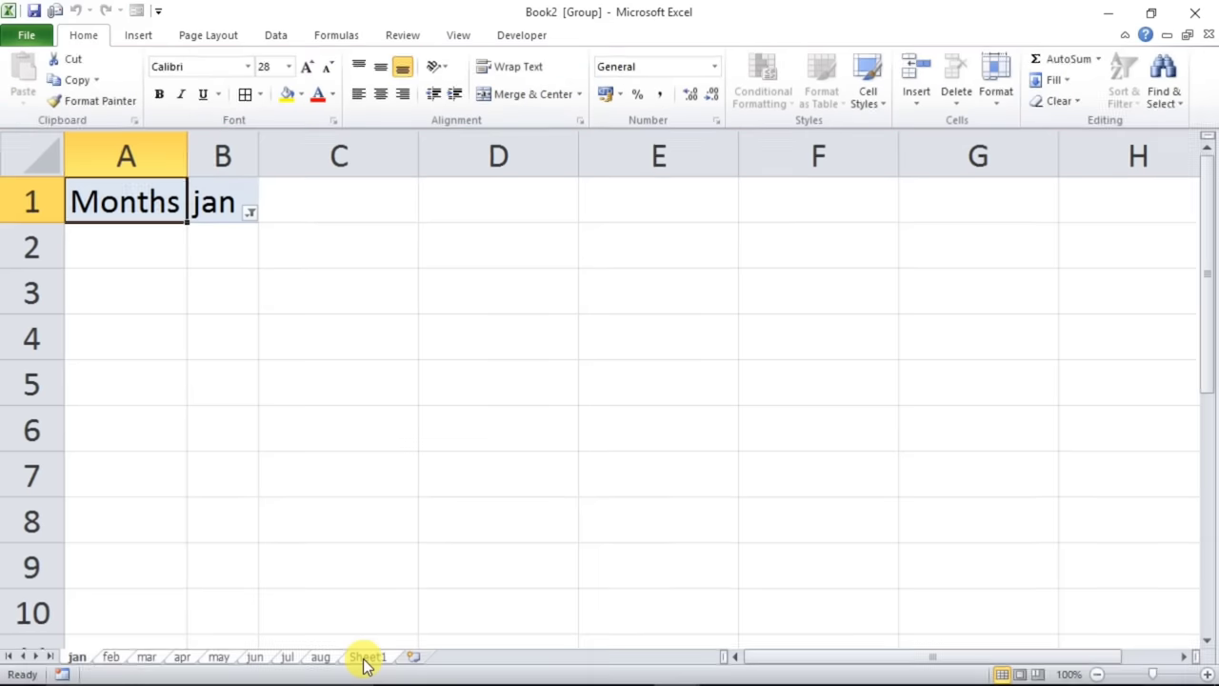
pyautogui.click(32, 202)
pyautogui.rightClick(42, 201)
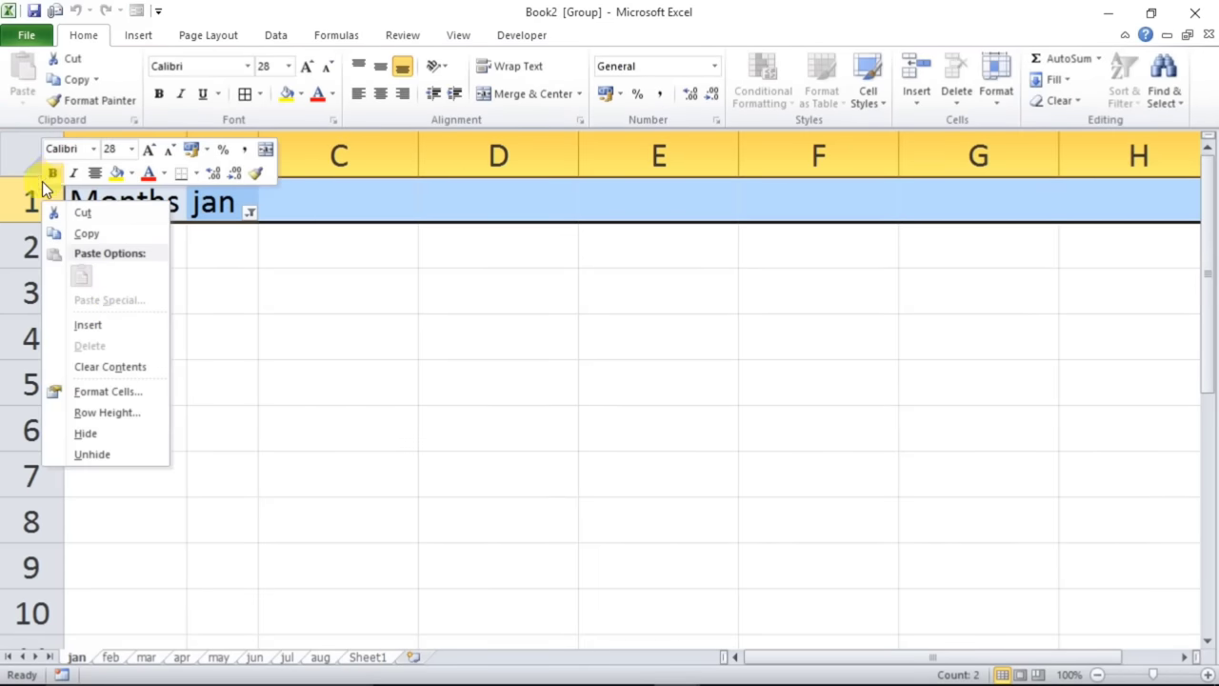
pyautogui.click(276, 393)
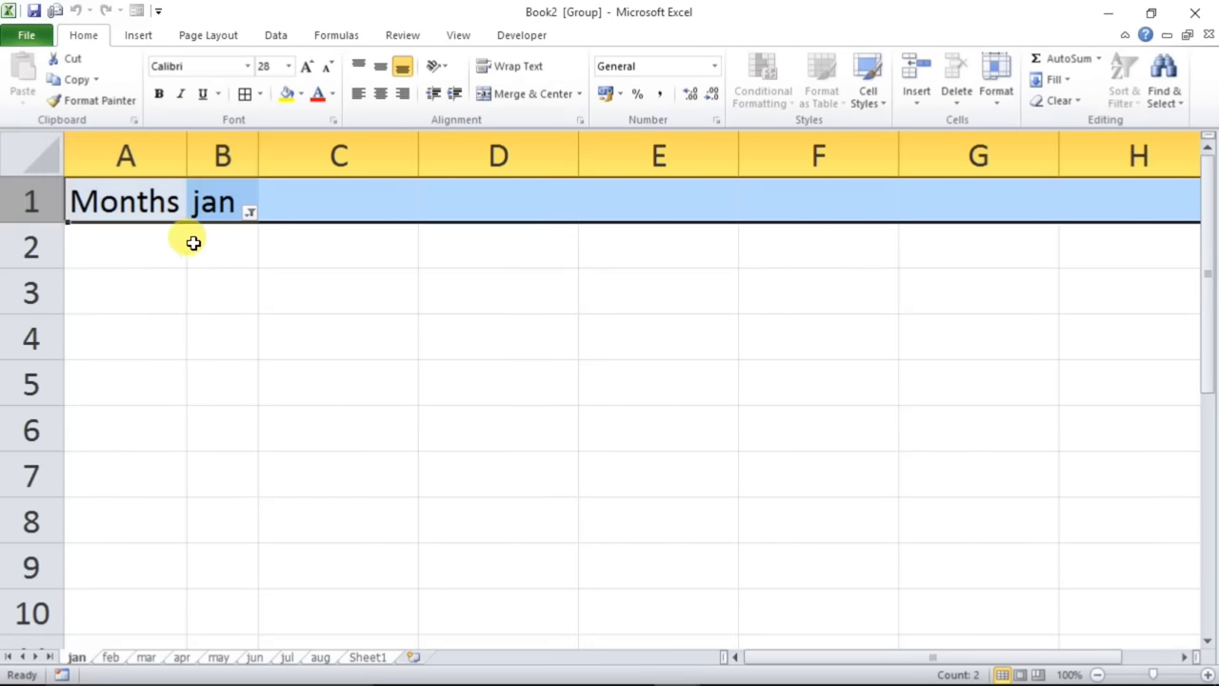
pyautogui.click(168, 228)
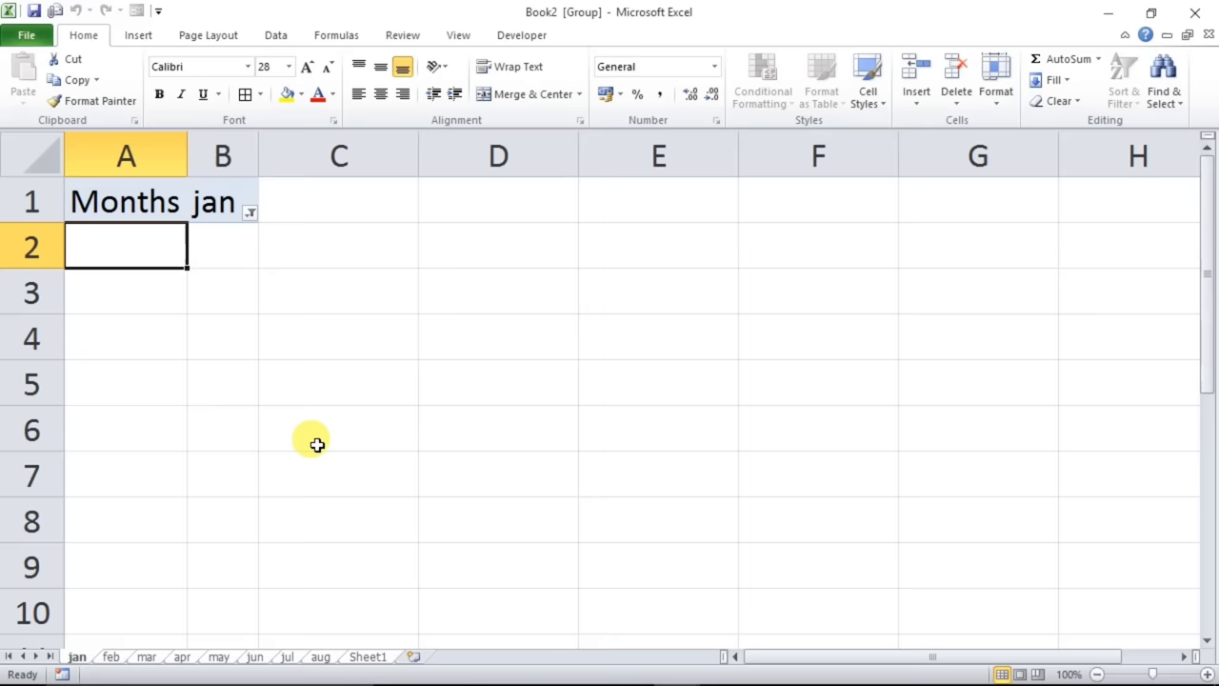
pyautogui.click(112, 659)
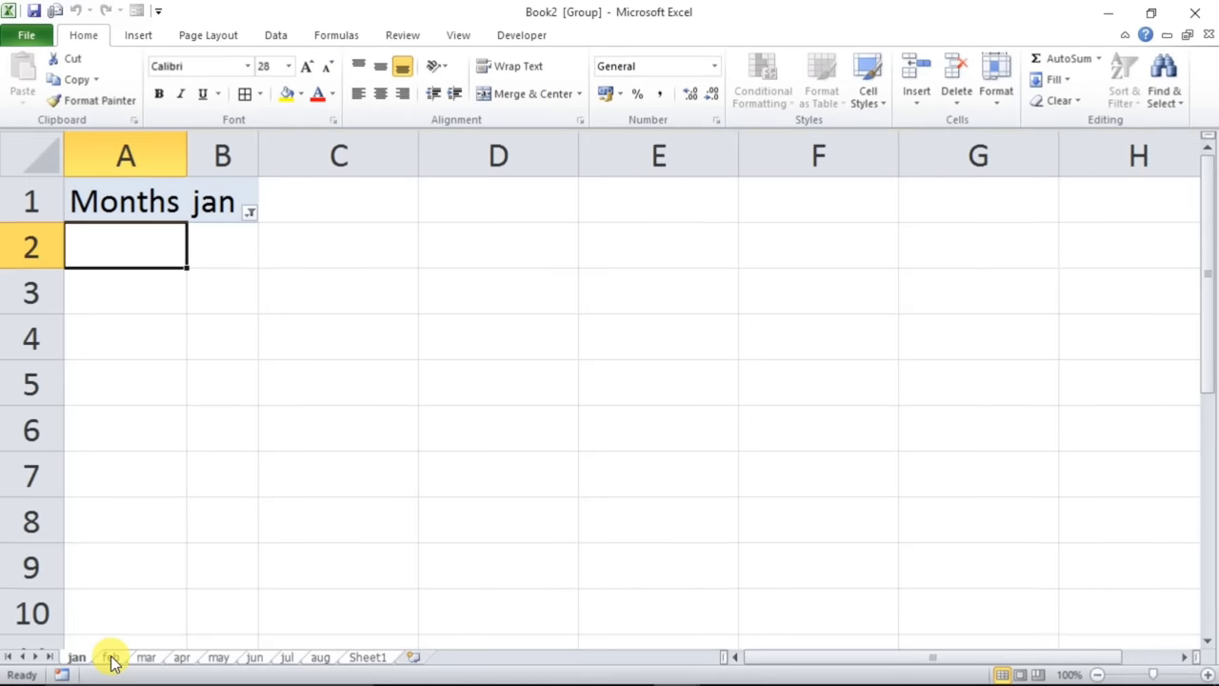
pyautogui.rightClick(110, 659)
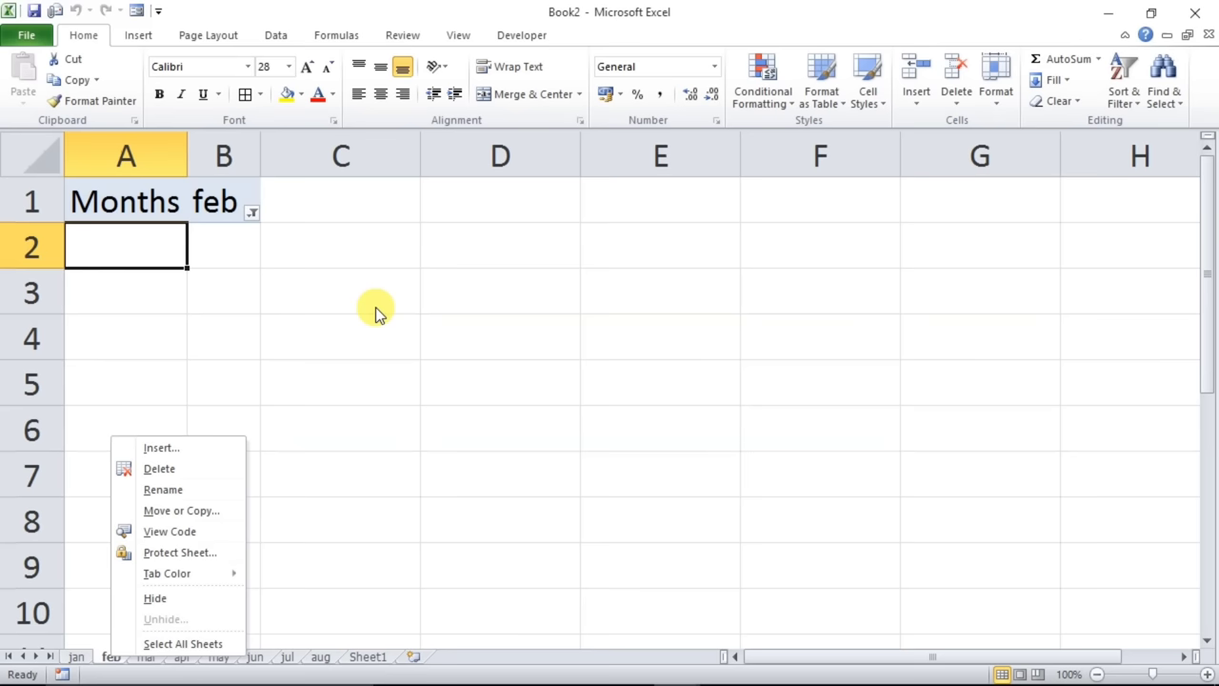
pyautogui.click(425, 336)
pyautogui.click(424, 335)
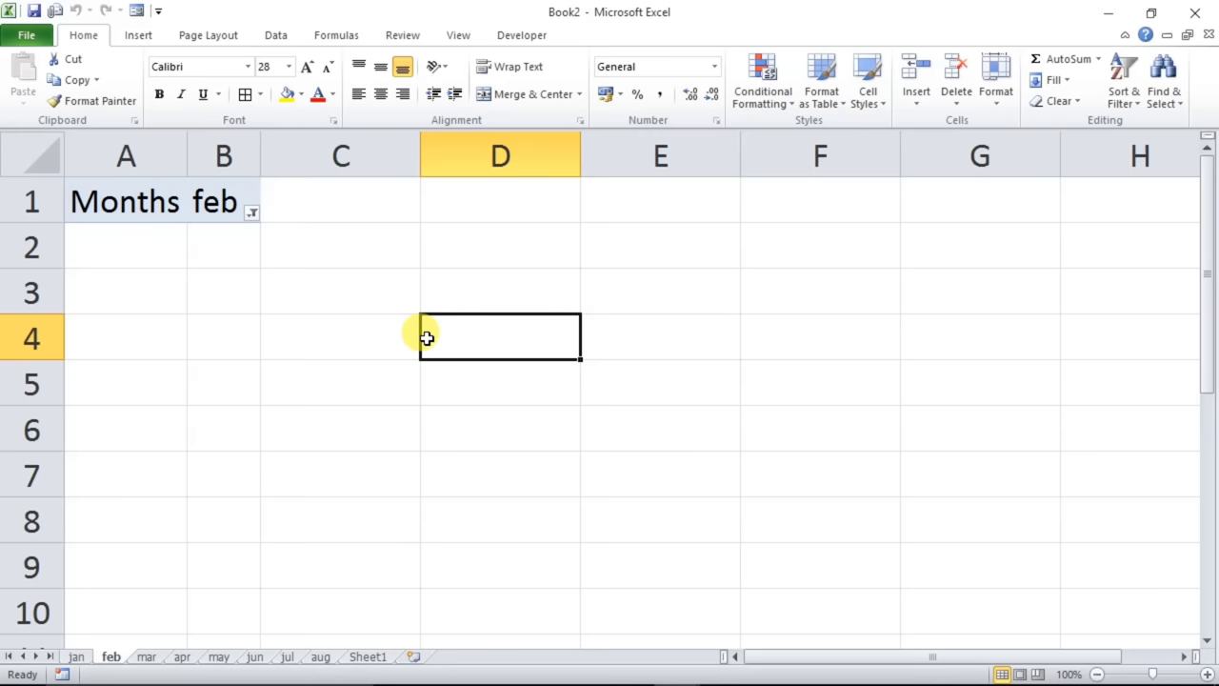
# - Set up workbook protection covering both Structure and Windows
pyautogui.click(399, 35)
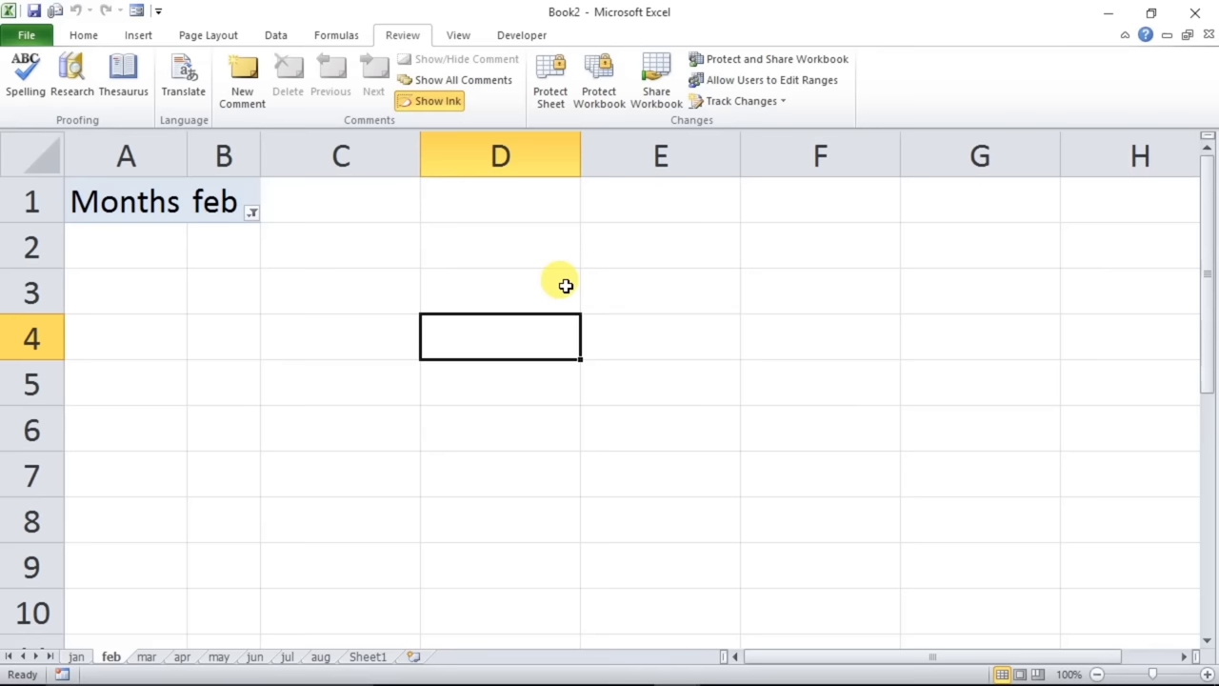
pyautogui.click(607, 88)
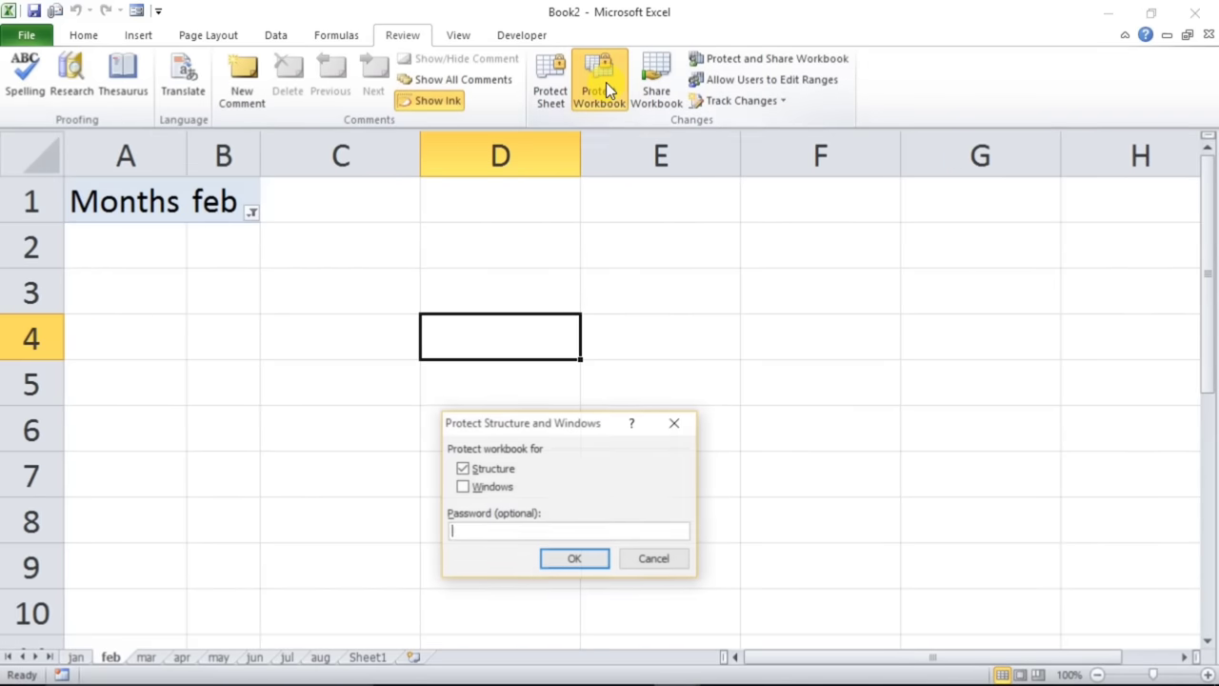
pyautogui.click(463, 488)
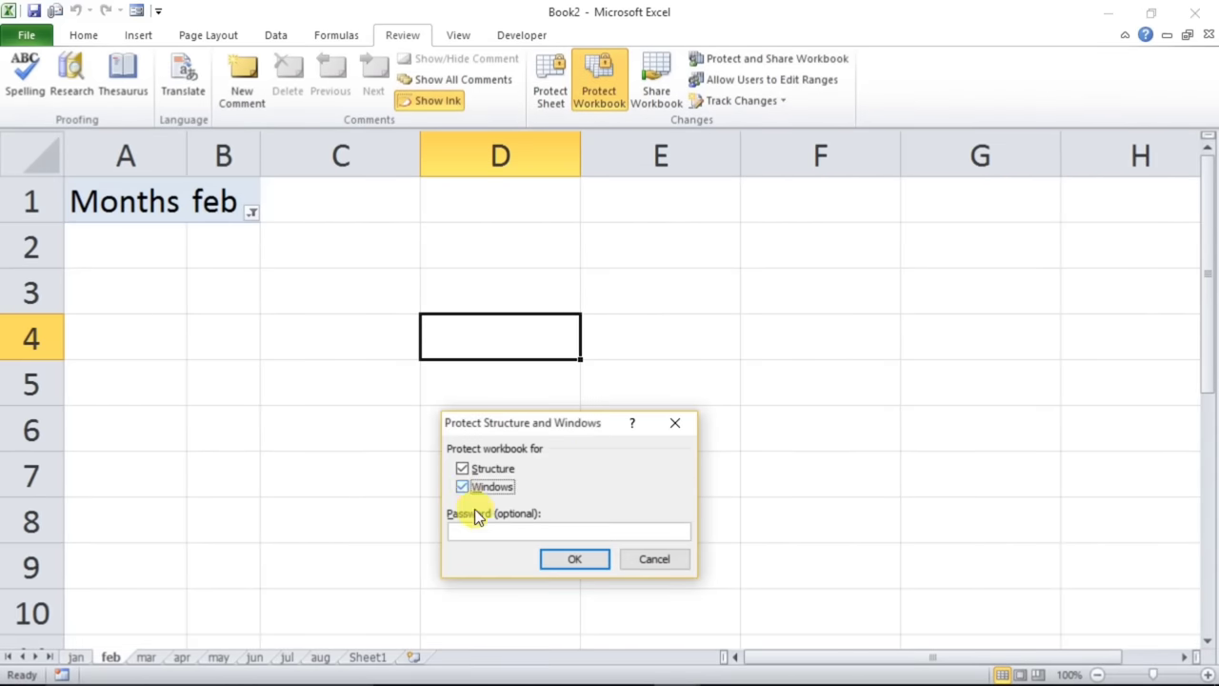
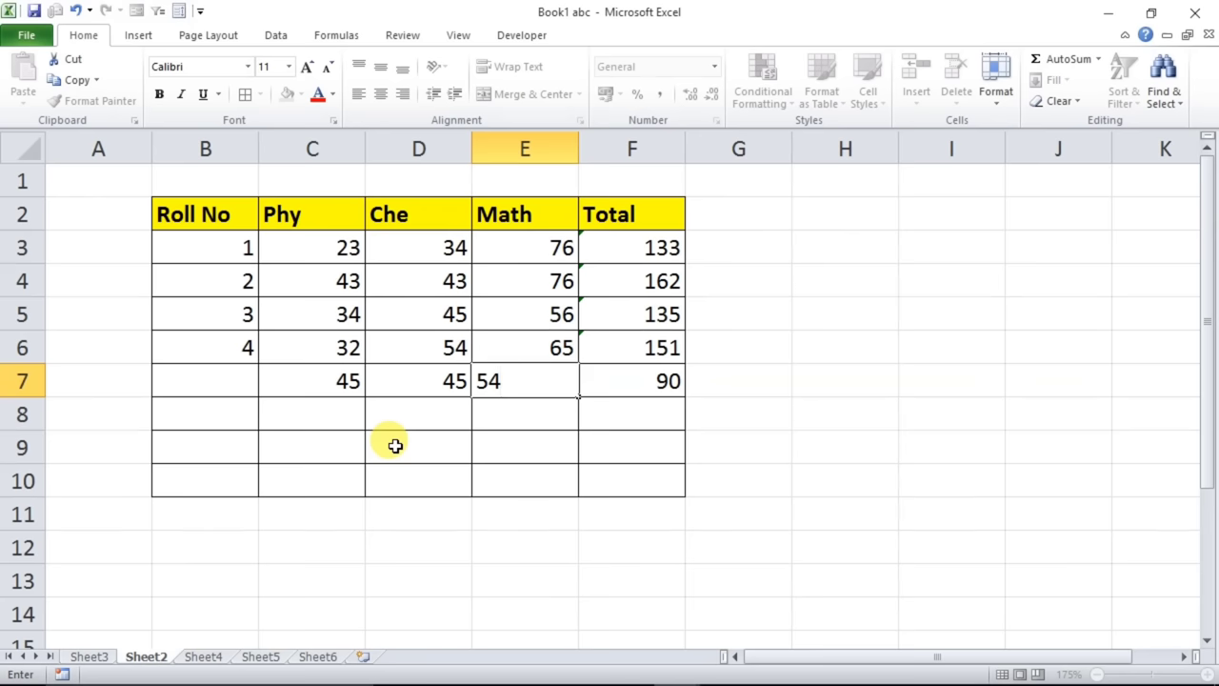
# - Confirm 54 as the Math mark in row 7 of Sheet2
pyautogui.click(396, 456)
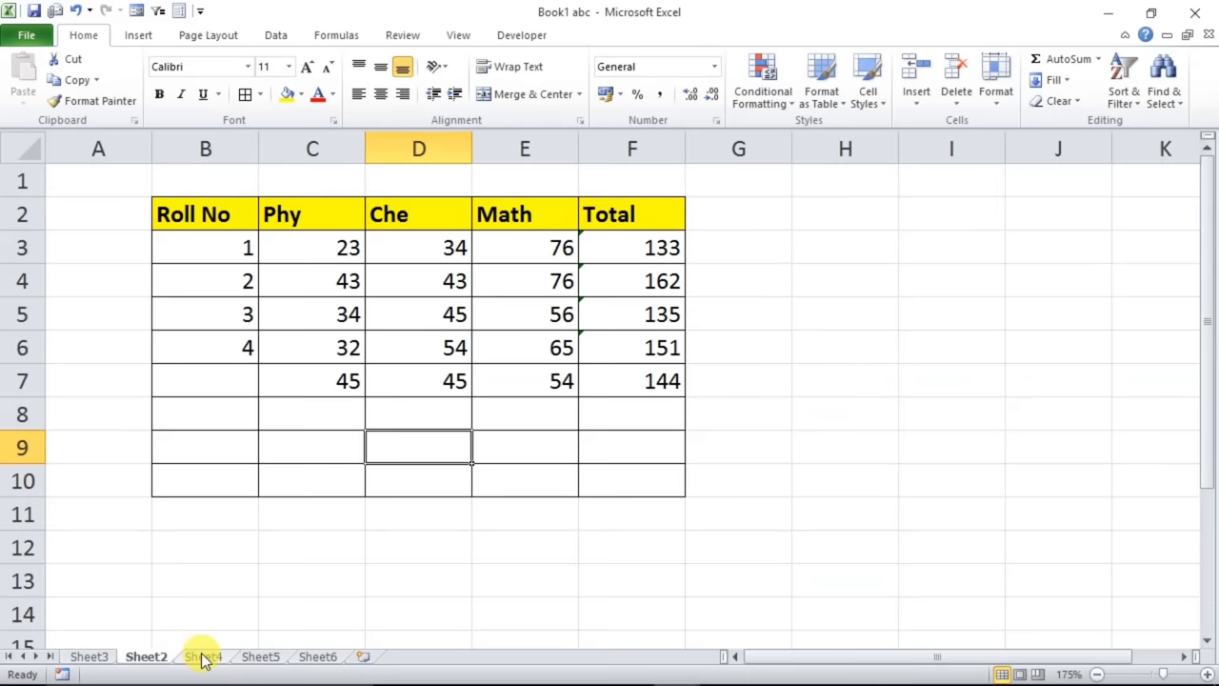
# - On Sheet4, move the Che column and then the Phy column to directly after Roll No, shifting the other columns instead of overwriting them
pyautogui.click(201, 656)
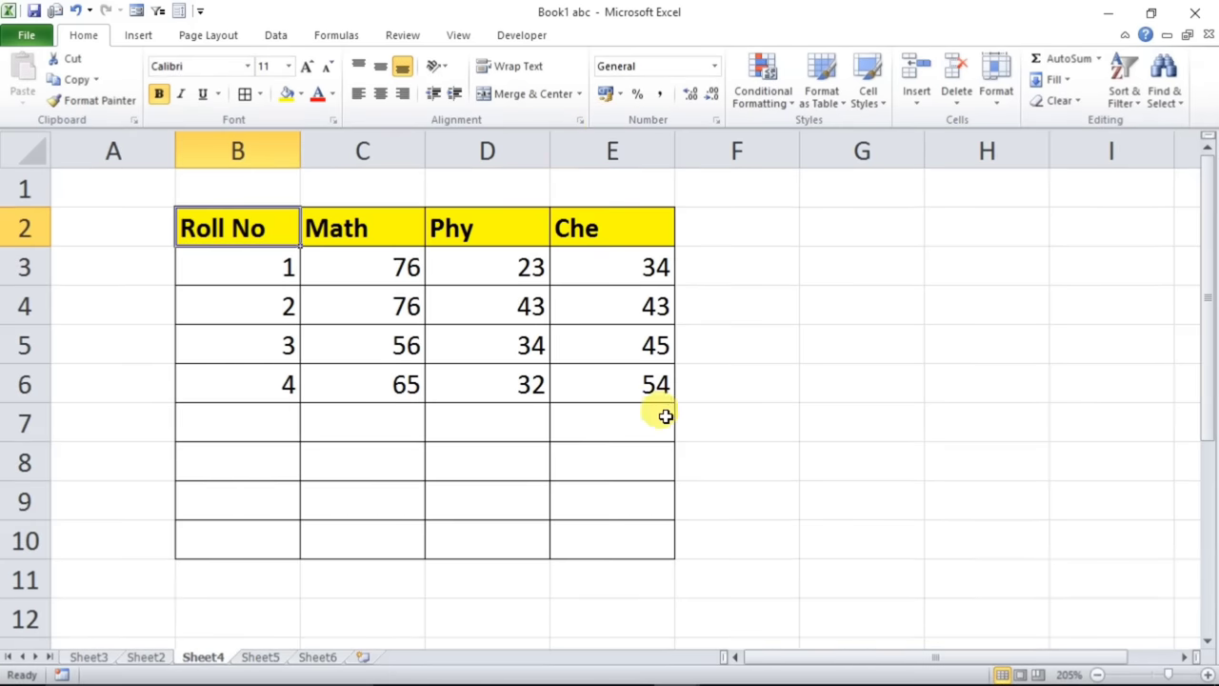
pyautogui.click(615, 137)
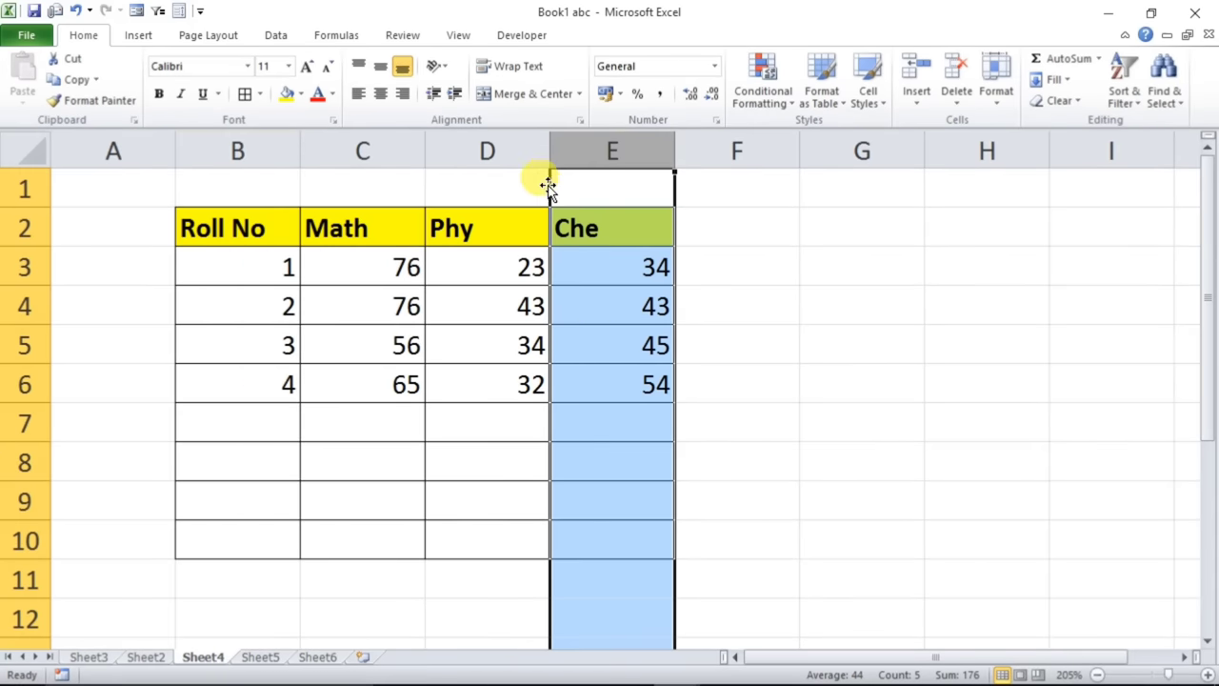
pyautogui.moveTo(548, 186)
pyautogui.mouseDown()
pyautogui.moveTo(351, 191)
pyautogui.moveTo(547, 199)
pyautogui.moveTo(354, 220)
pyautogui.mouseUp()
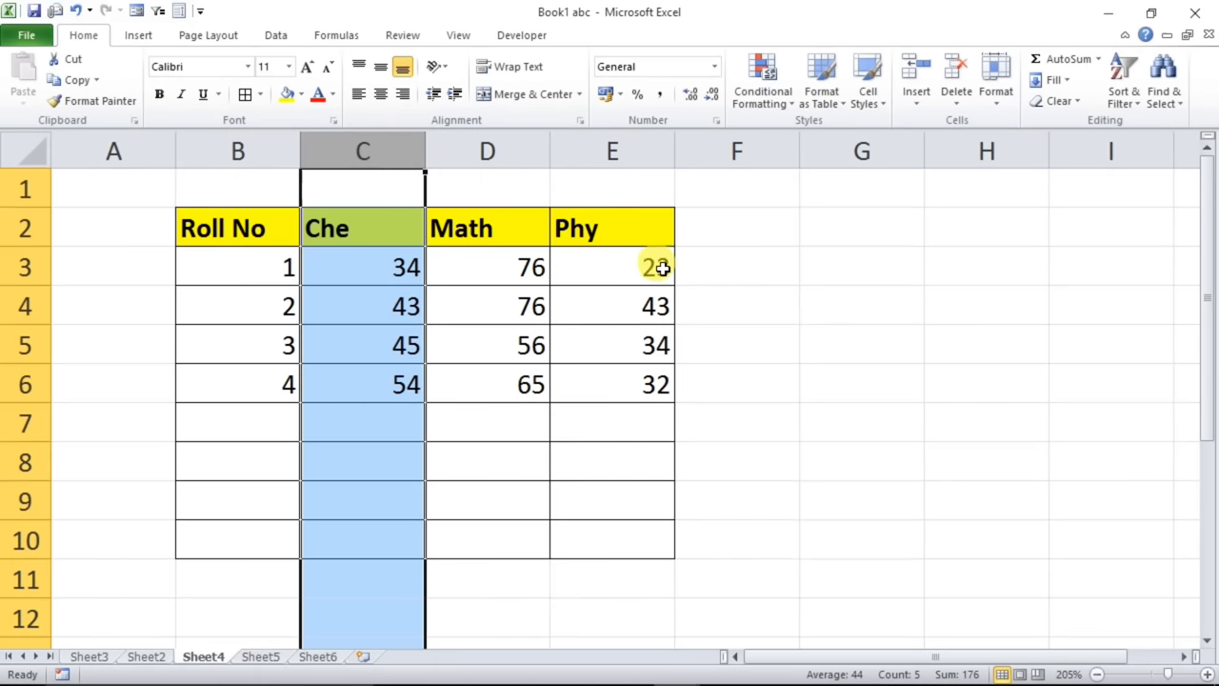
pyautogui.click(628, 144)
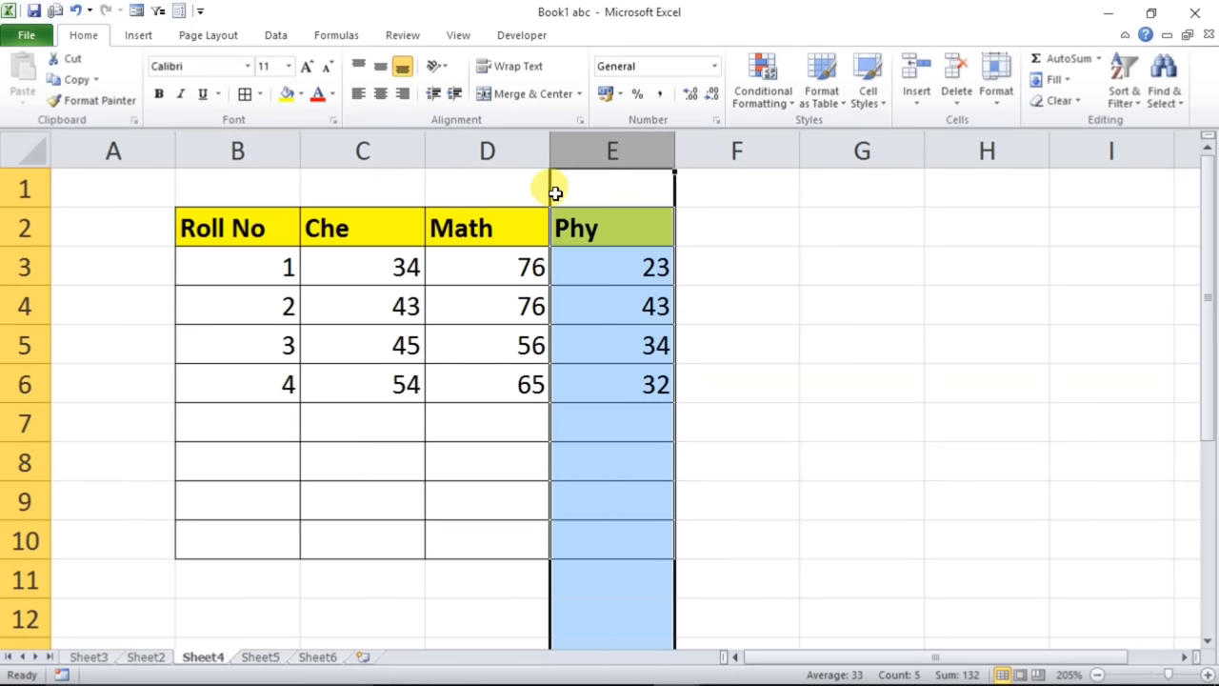
pyautogui.moveTo(550, 191); pyautogui.dragTo(324, 211)
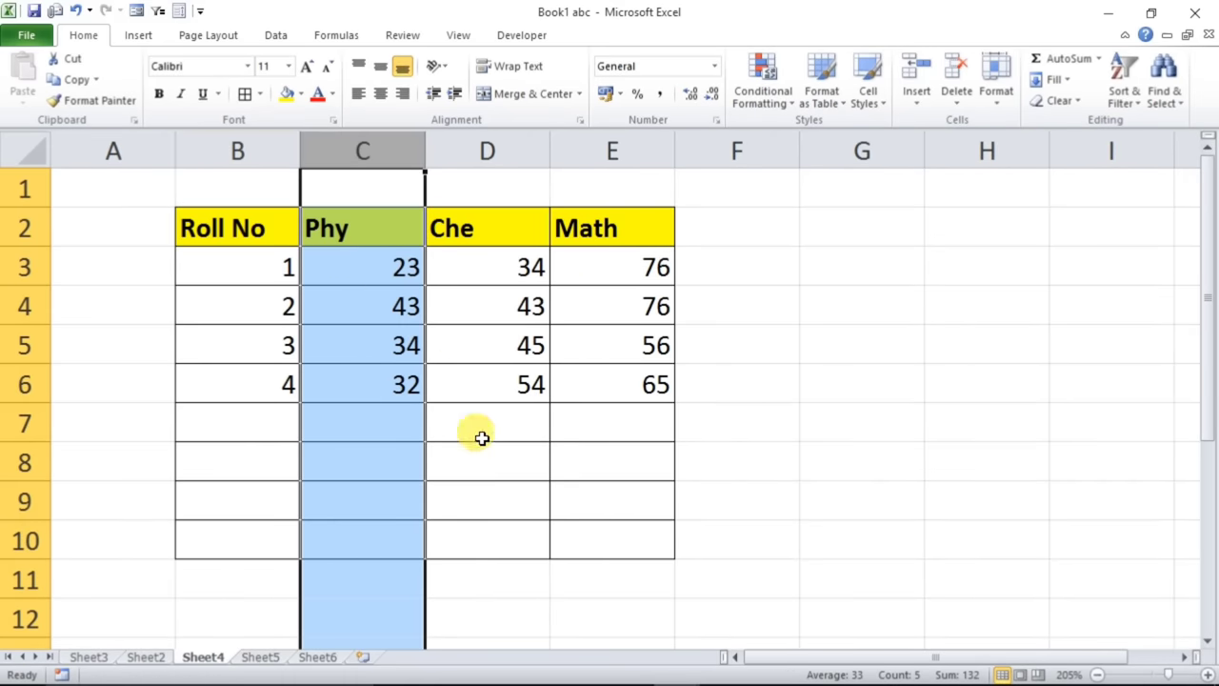
pyautogui.click(250, 229)
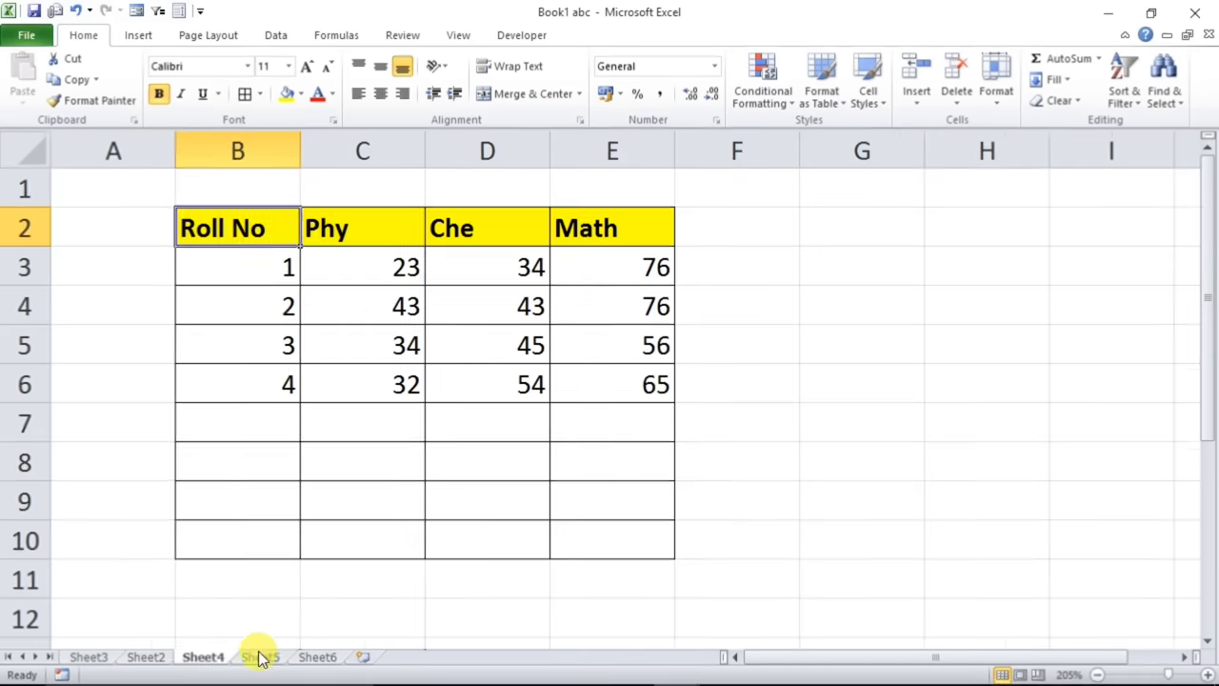
# - On Sheet5, convert the range B2:E10 into a table with headers
pyautogui.click(260, 656)
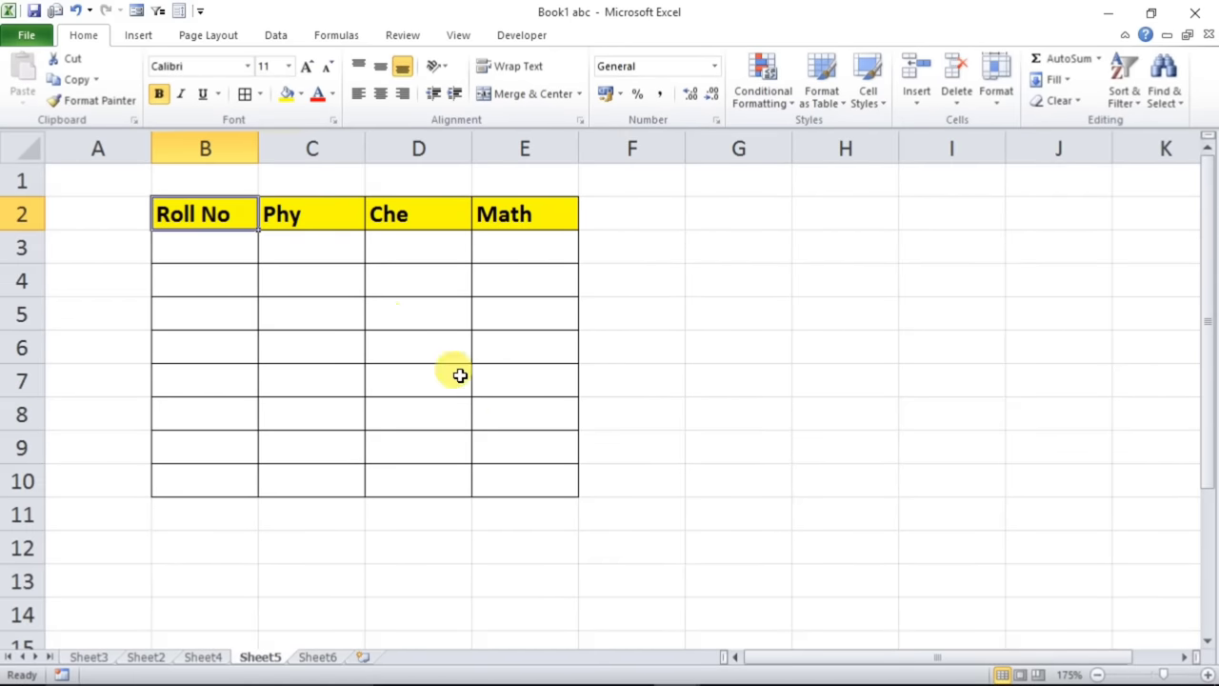
pyautogui.moveTo(175, 209)
pyautogui.mouseDown()
pyautogui.moveTo(422, 276)
pyautogui.moveTo(508, 397)
pyautogui.moveTo(515, 474)
pyautogui.mouseUp()
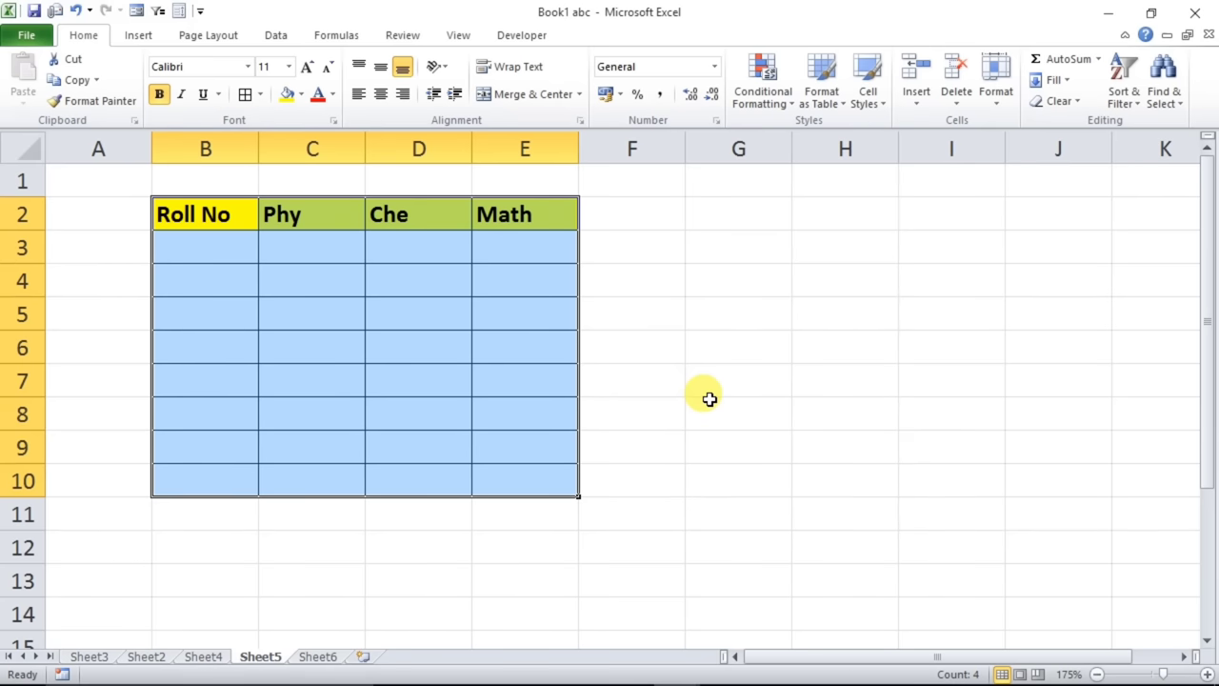
pyautogui.hotkey('ctrl', 't')
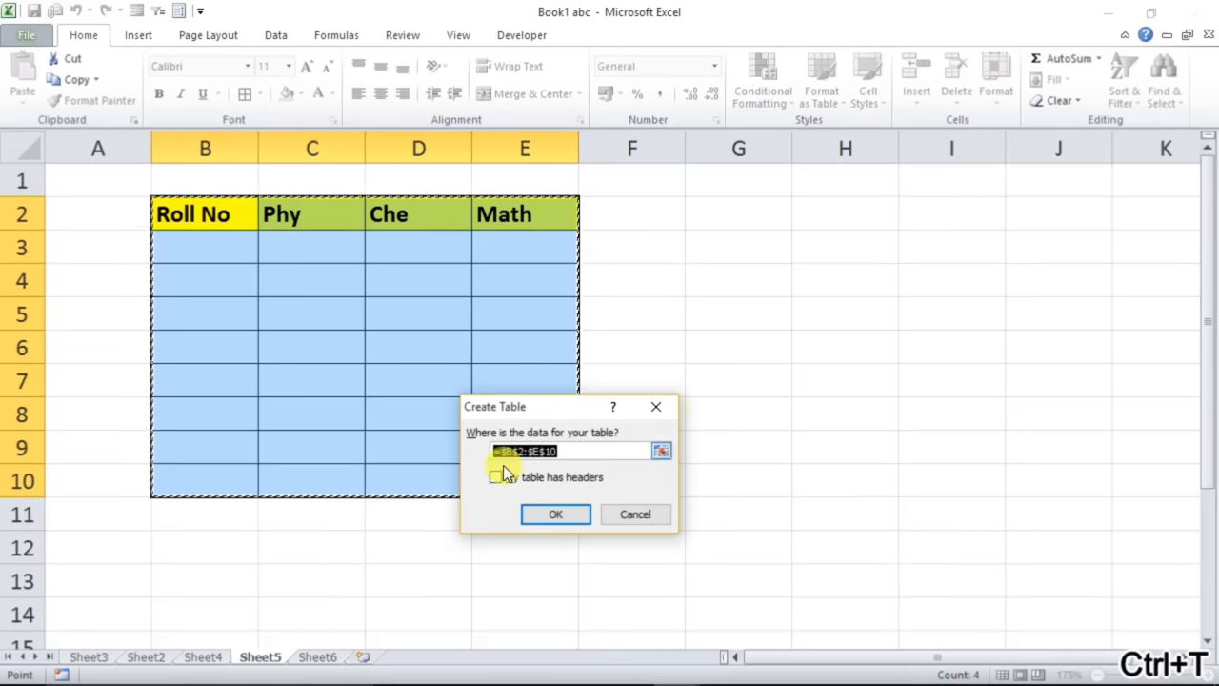
pyautogui.click(522, 482)
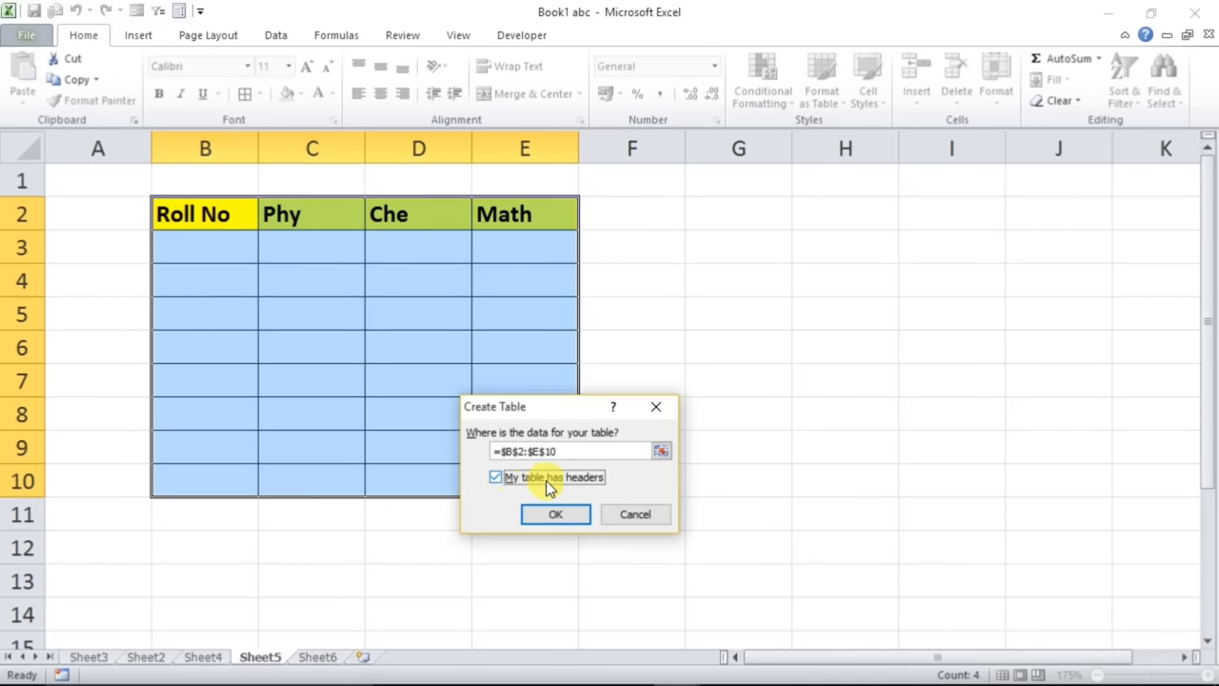
pyautogui.click(555, 514)
pyautogui.click(437, 418)
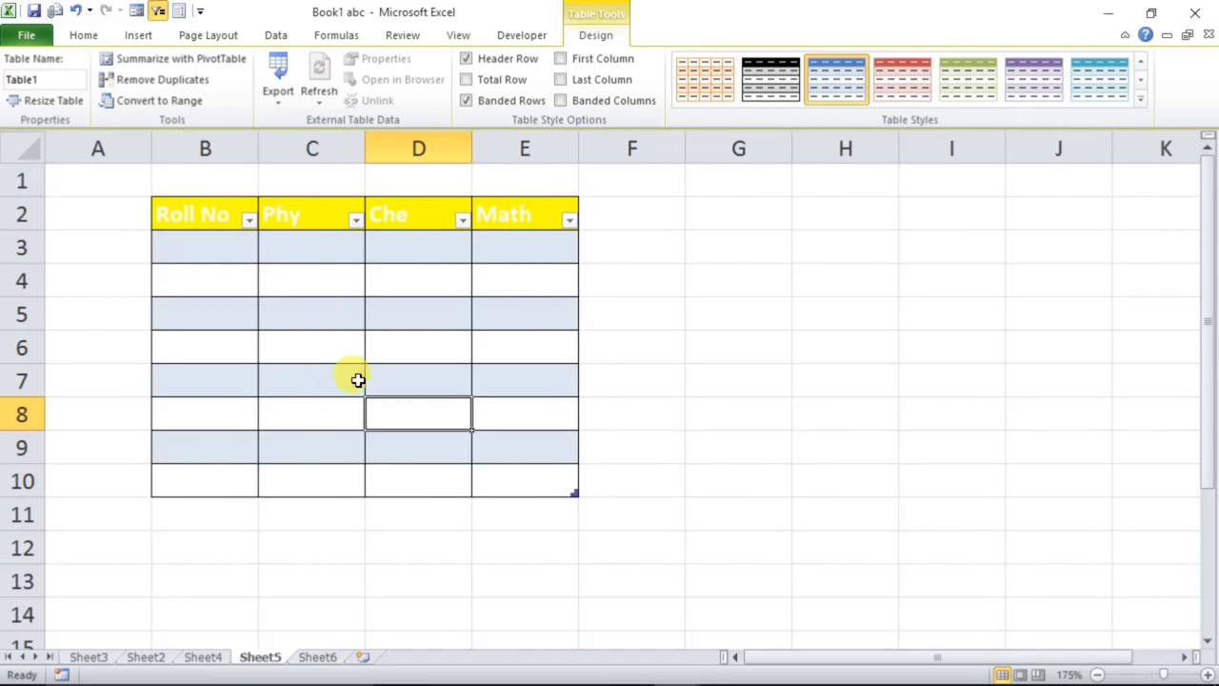
# - Try the black table style on the Sheet5 table and preview further styles
pyautogui.click(791, 80)
pyautogui.click(1139, 99)
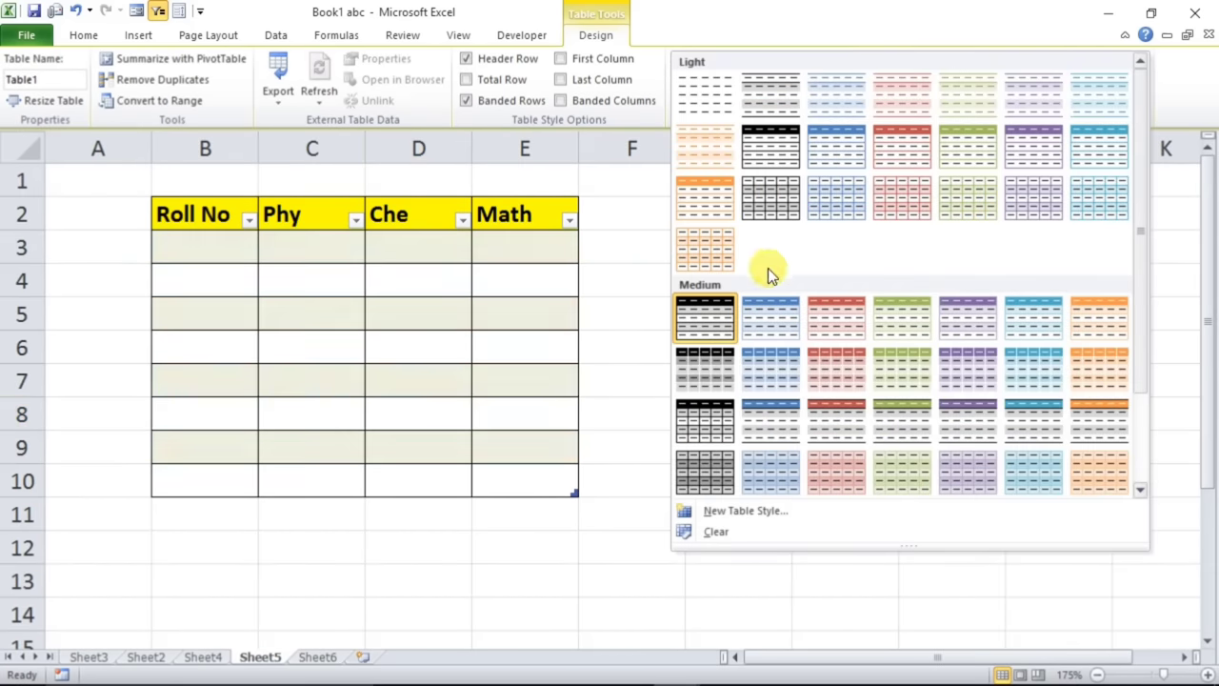
pyautogui.press('Escape')
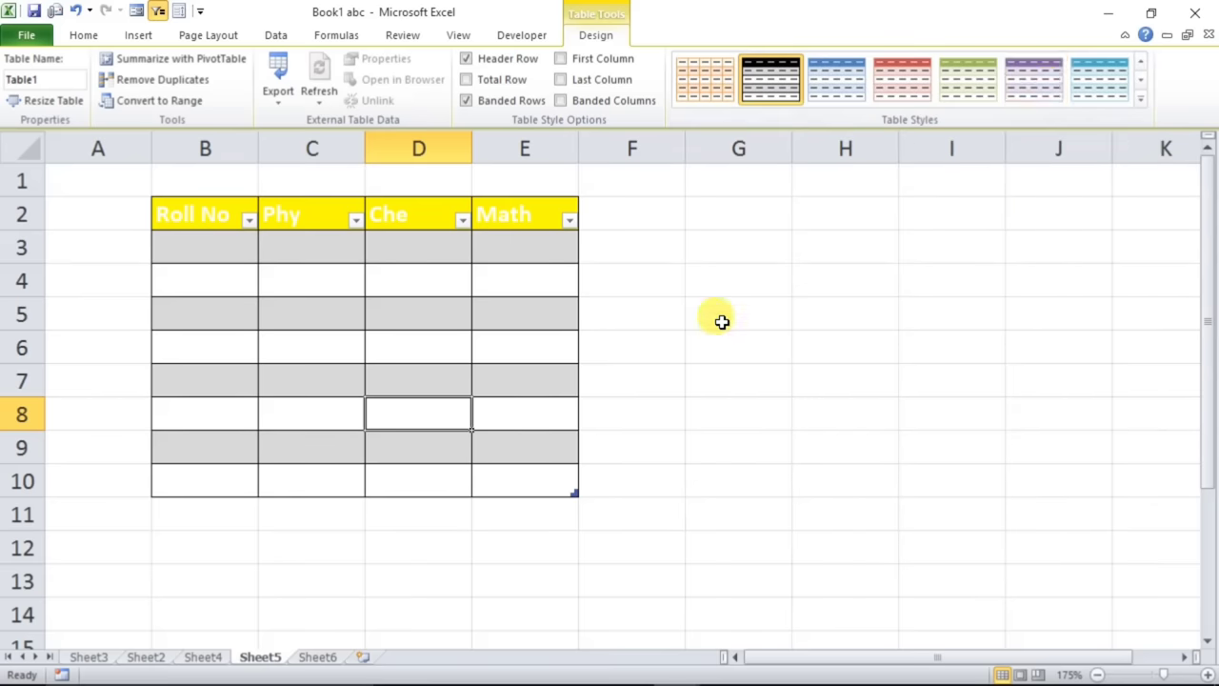
# - Apply the purple light table style to the table and turn off its banded rows
pyautogui.click(1019, 81)
pyautogui.click(388, 299)
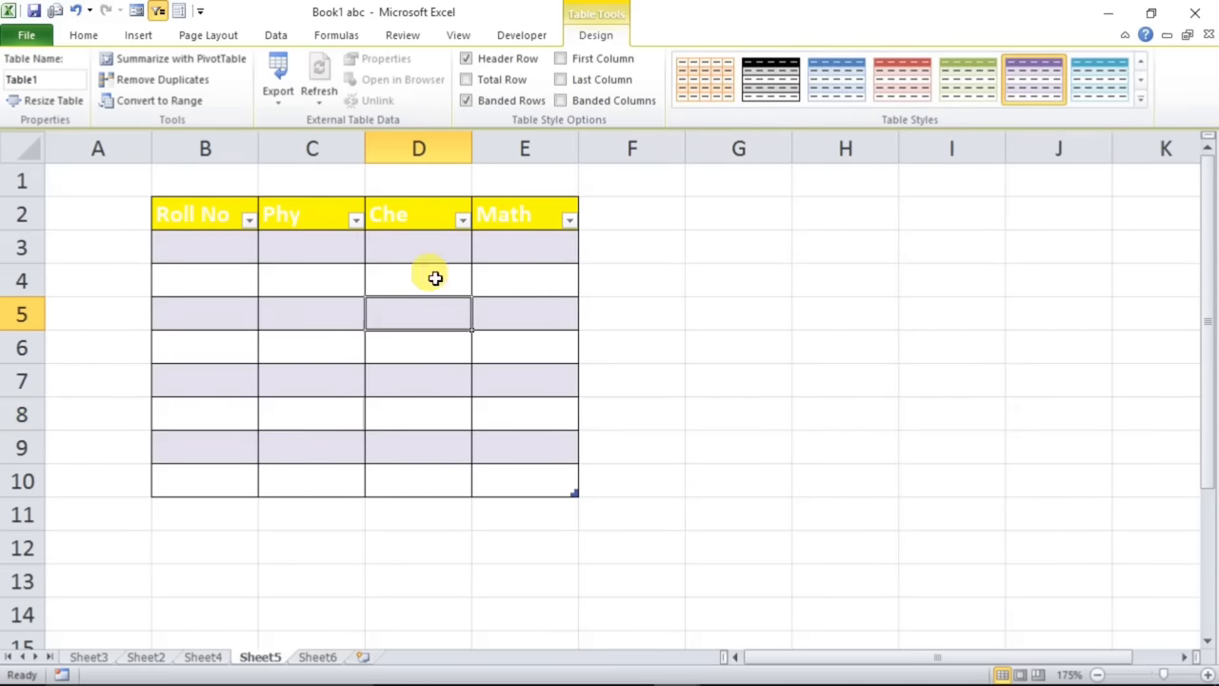
pyautogui.click(483, 99)
pyautogui.click(286, 295)
# - Set the font colour of the header row from Roll No to Math to a near-black theme colour
pyautogui.moveTo(195, 215); pyautogui.dragTo(505, 221)
pyautogui.click(83, 36)
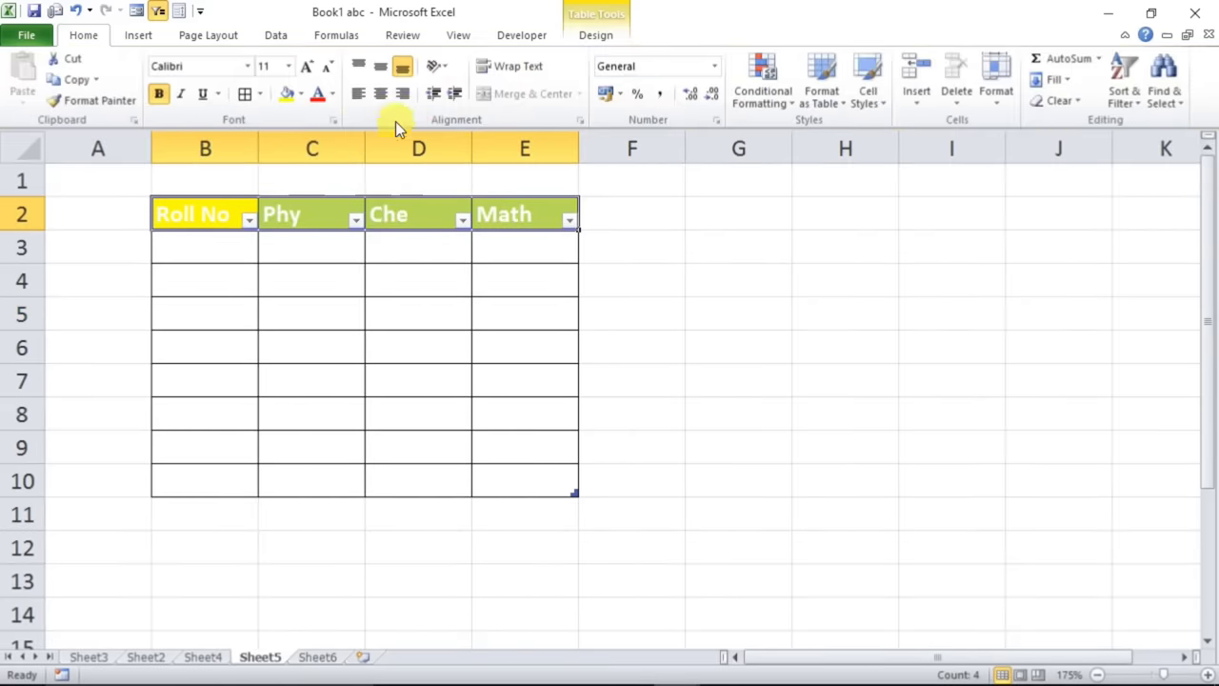
pyautogui.click(333, 95)
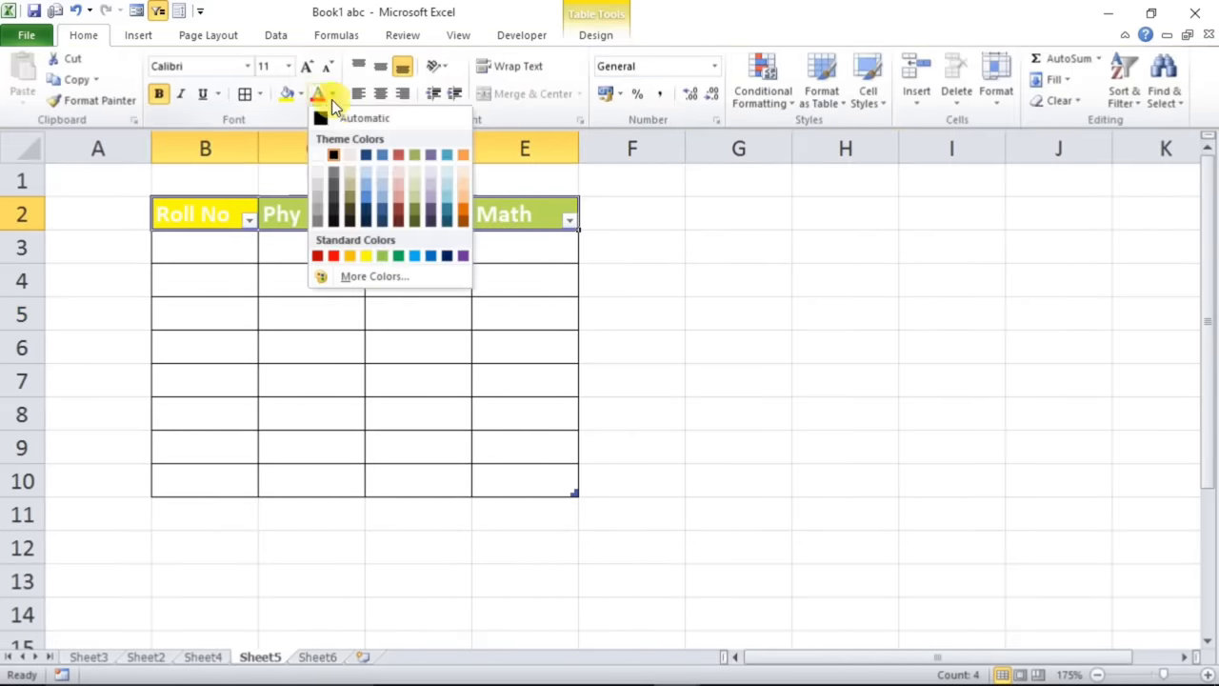
pyautogui.click(332, 222)
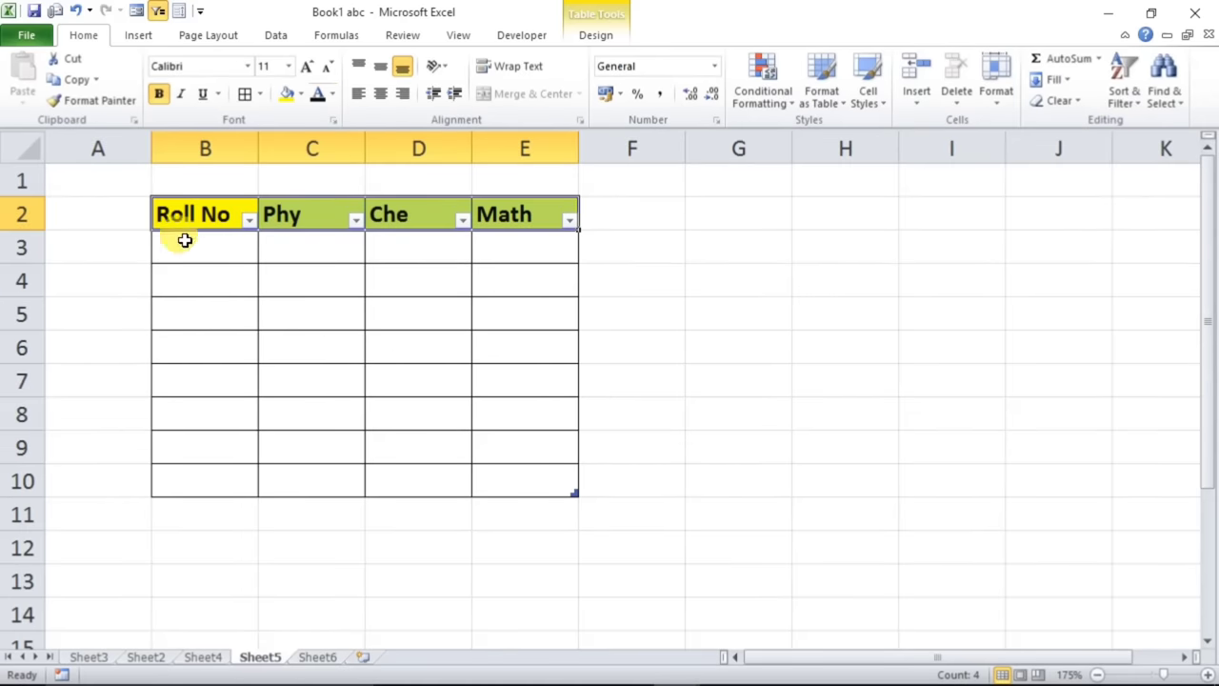
pyautogui.moveTo(158, 238); pyautogui.dragTo(422, 468)
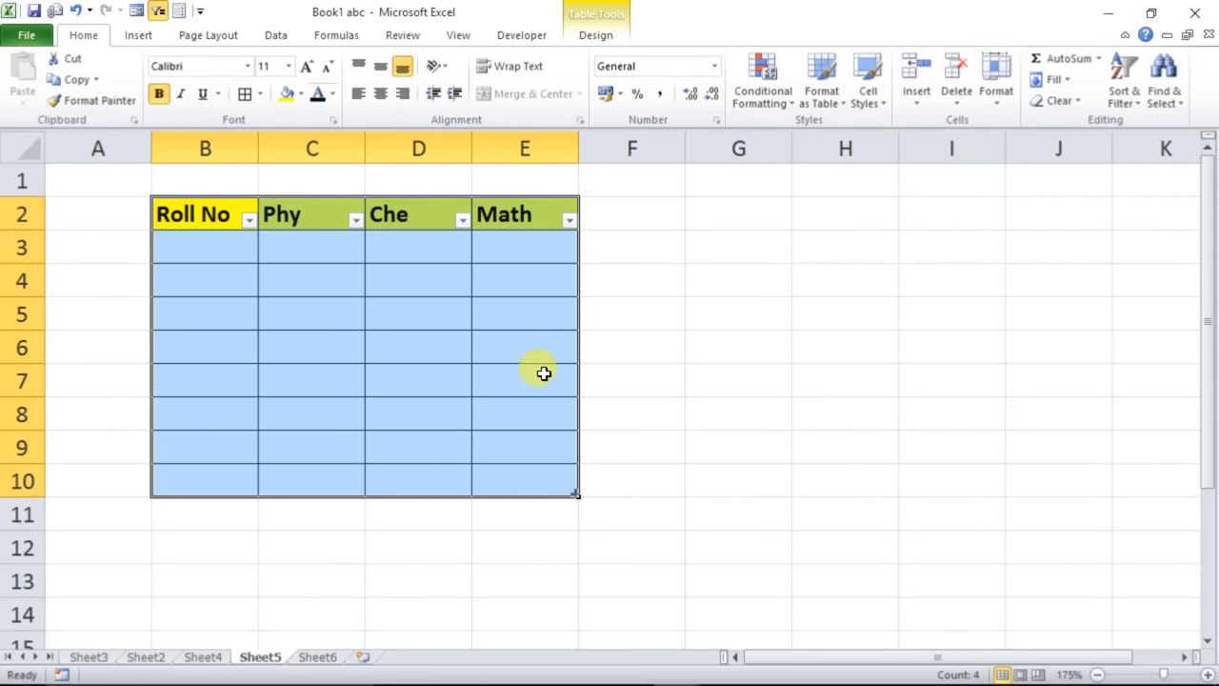
pyautogui.click(696, 401)
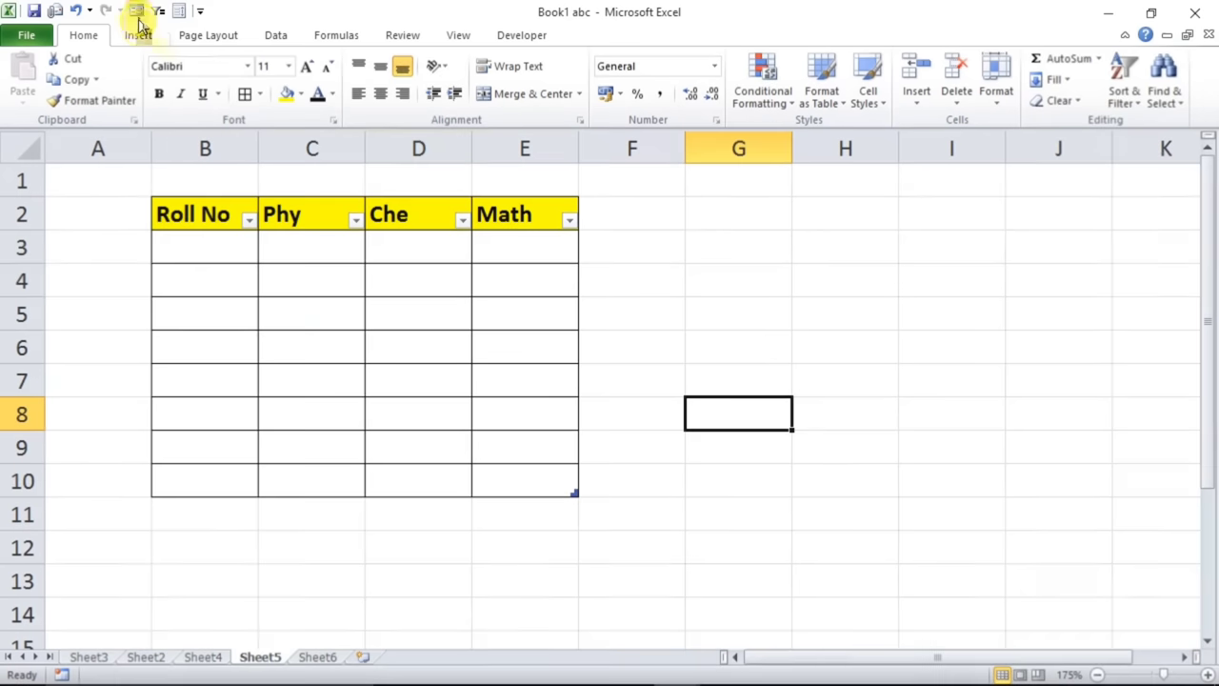
# - Find the Form command among All Commands in the Quick Access Toolbar options, and close the options without changing anything
pyautogui.click(201, 11)
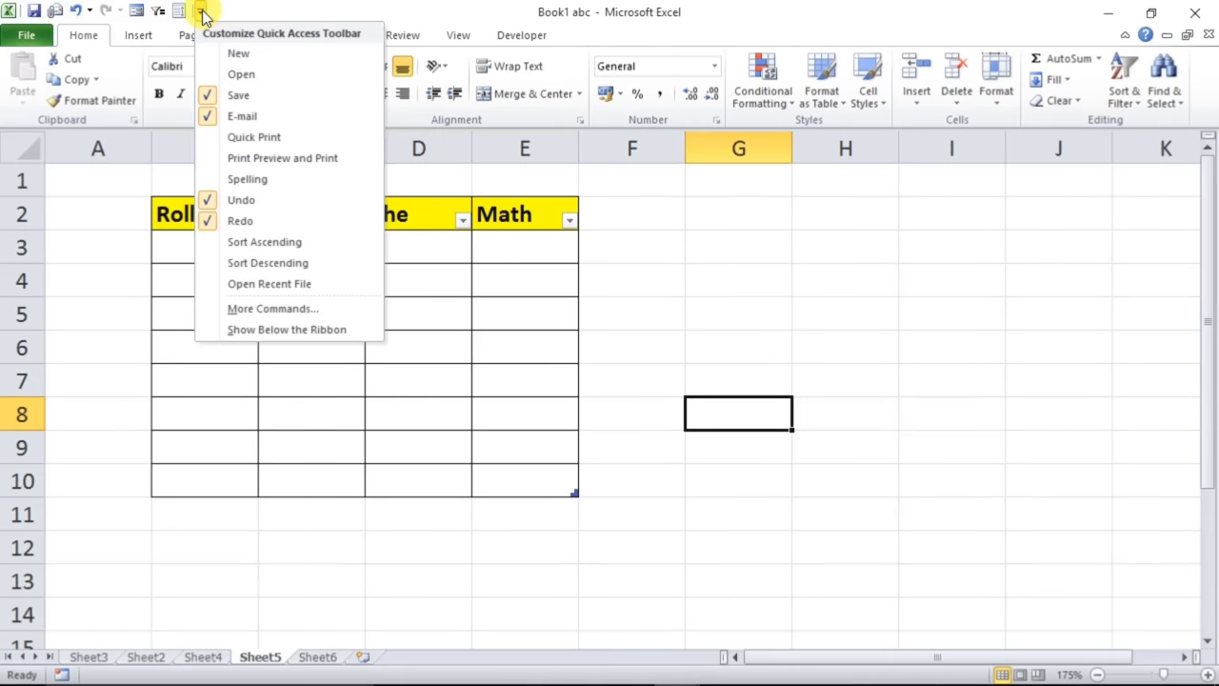
pyautogui.click(250, 310)
pyautogui.click(560, 145)
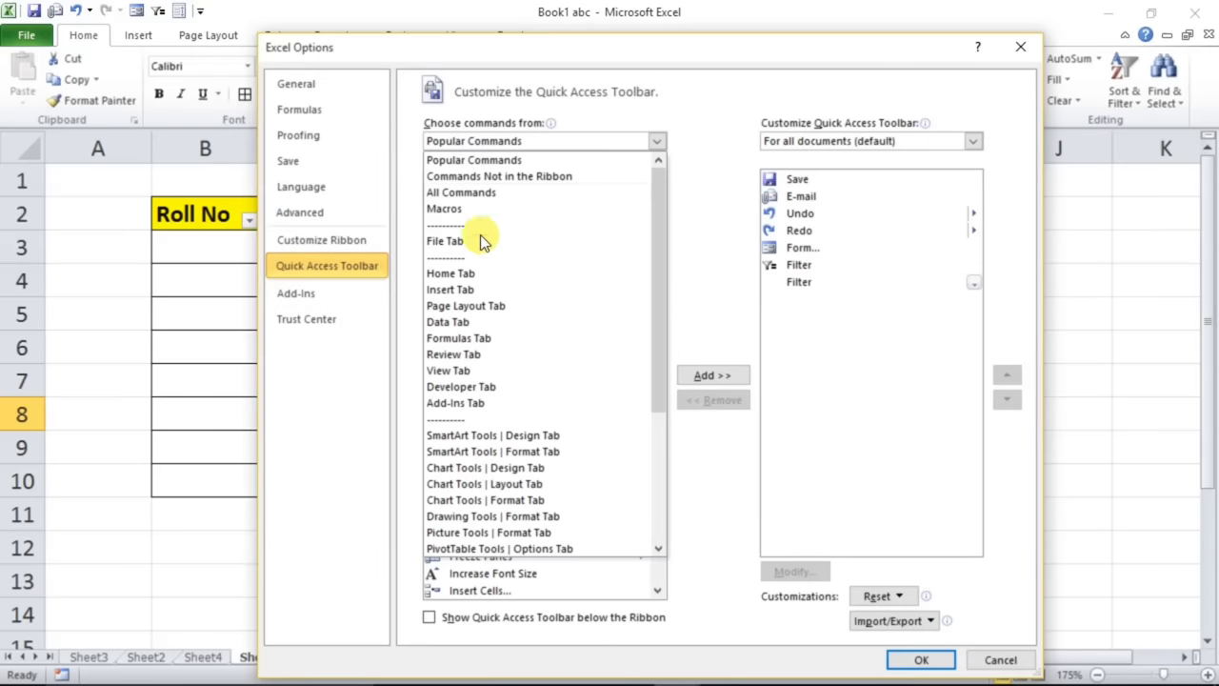
pyautogui.click(456, 194)
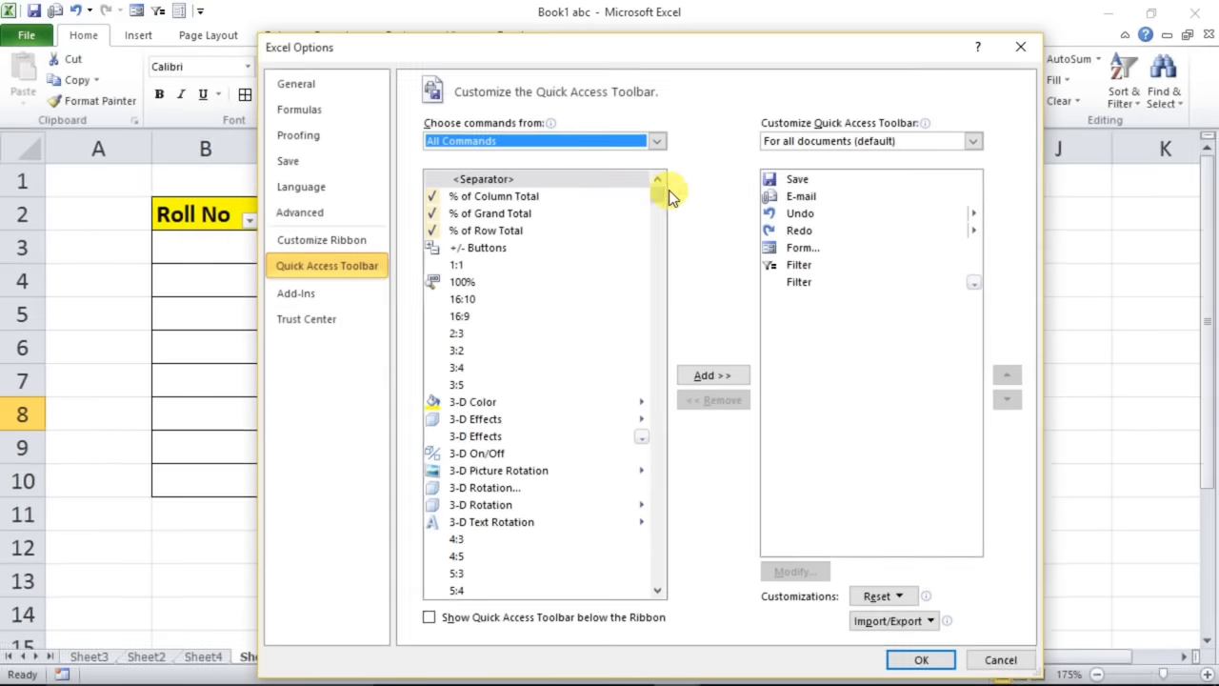
pyautogui.moveTo(657, 192); pyautogui.dragTo(654, 320)
pyautogui.click(463, 472)
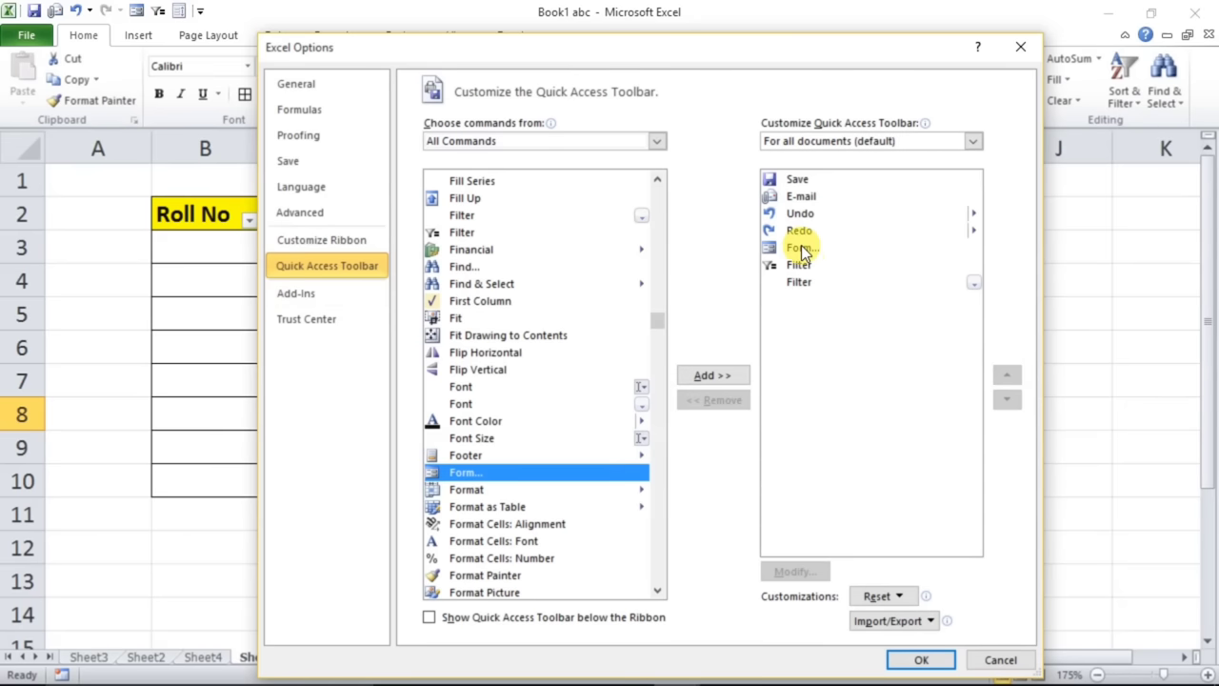
pyautogui.click(1020, 46)
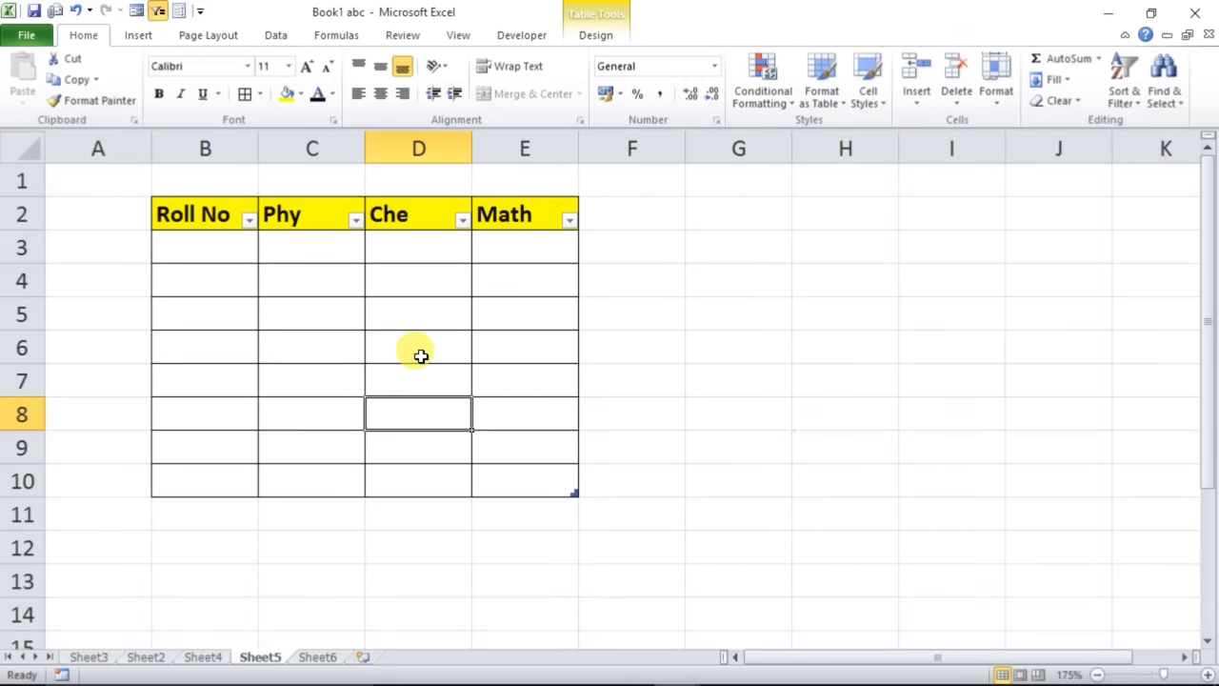
# - Open the data entry form for the Sheet5 table and place it beside the table
pyautogui.click(388, 354)
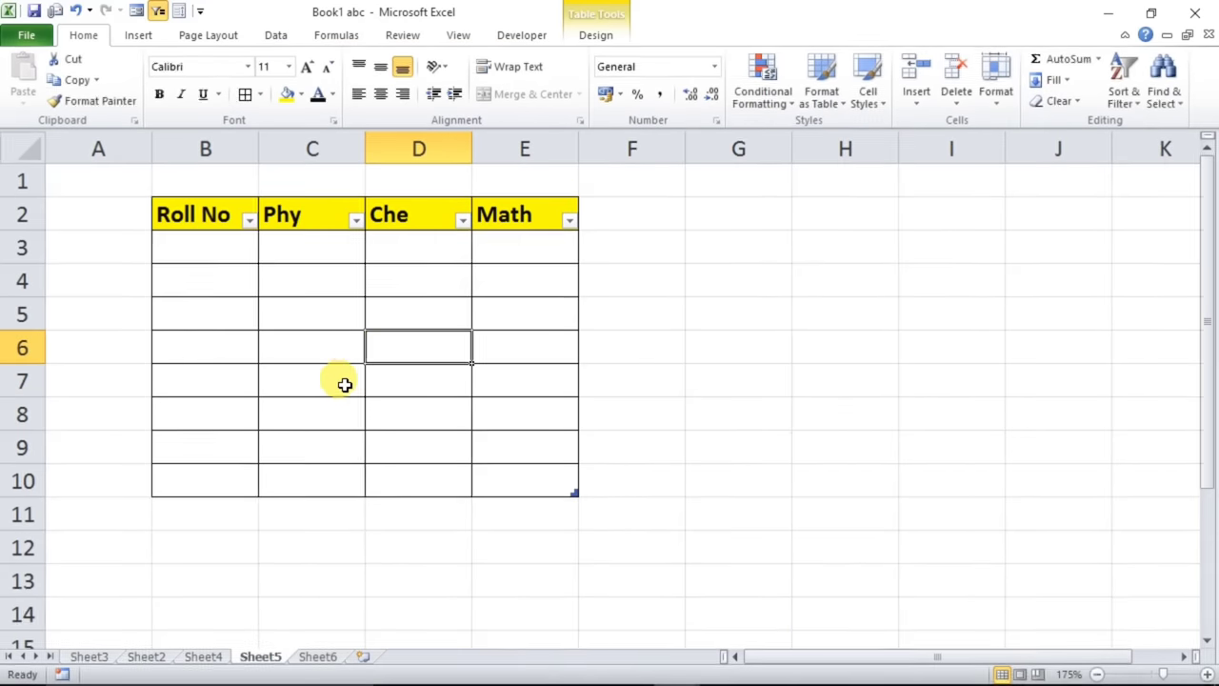
pyautogui.click(138, 11)
pyautogui.moveTo(560, 333); pyautogui.dragTo(705, 258)
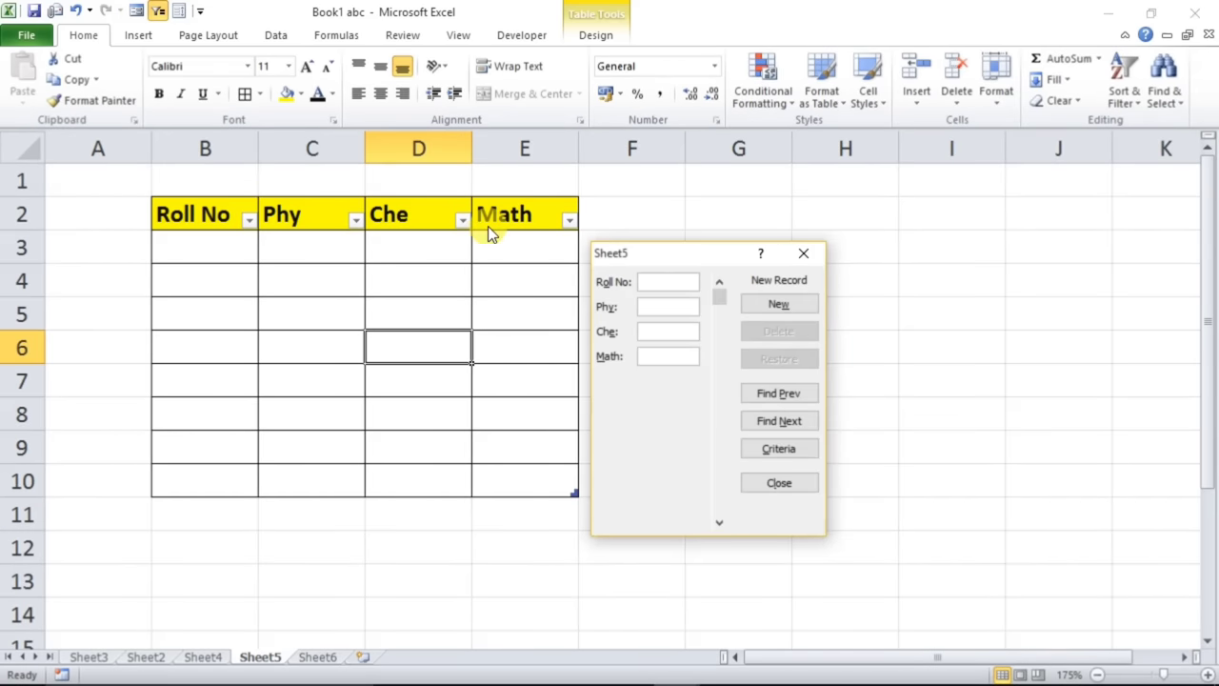
pyautogui.moveTo(664, 259); pyautogui.dragTo(669, 236)
# - Add a record through the form with Roll No 1, Phy 23, Che 34 and Math 45
pyautogui.write('1')
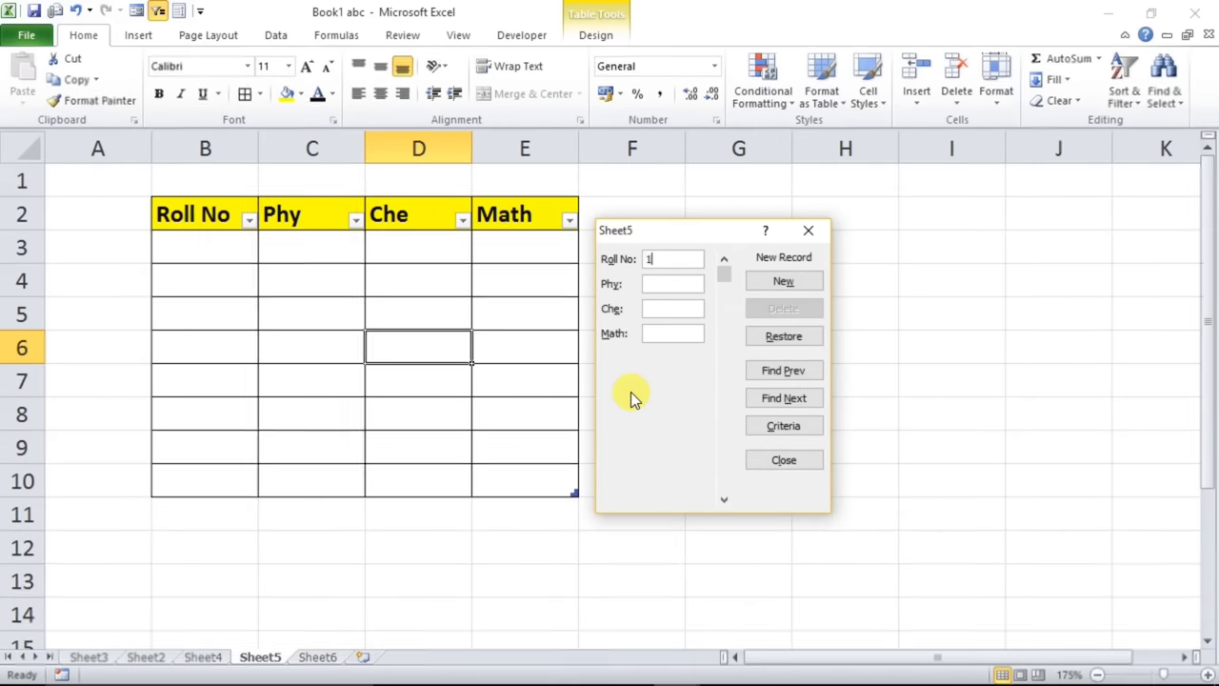
pyautogui.click(660, 311)
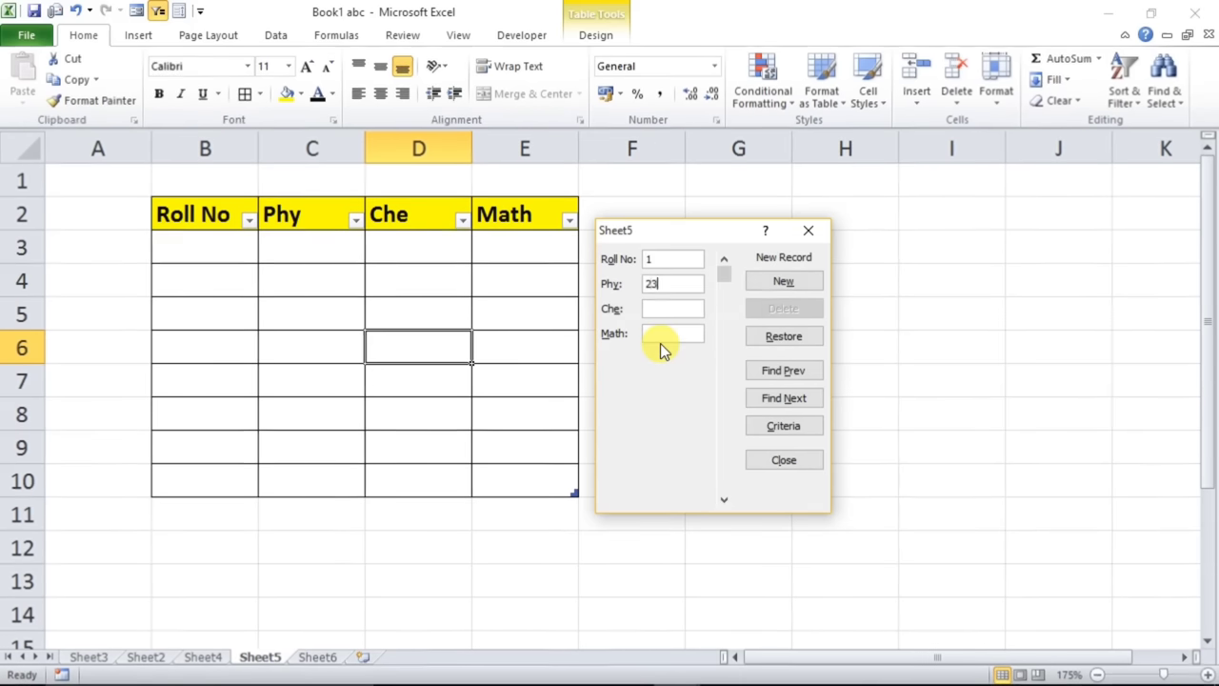
pyautogui.press('Tab')
pyautogui.write('34')
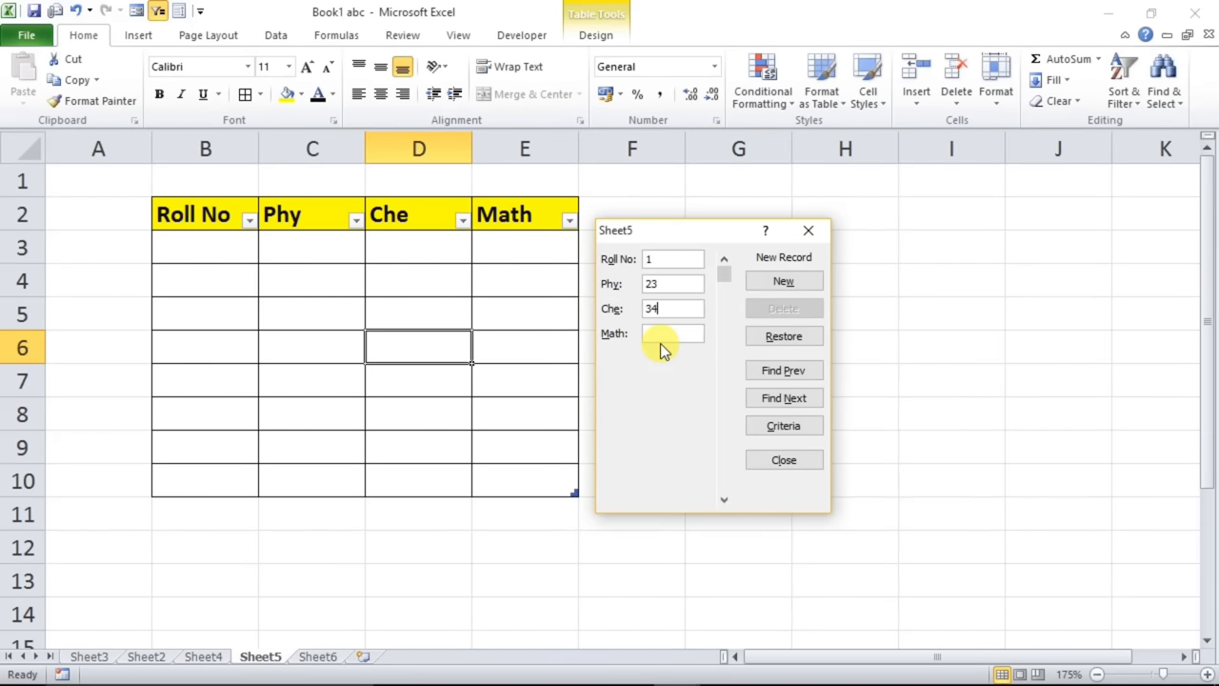
pyautogui.click(660, 339)
pyautogui.write('45')
pyautogui.click(781, 282)
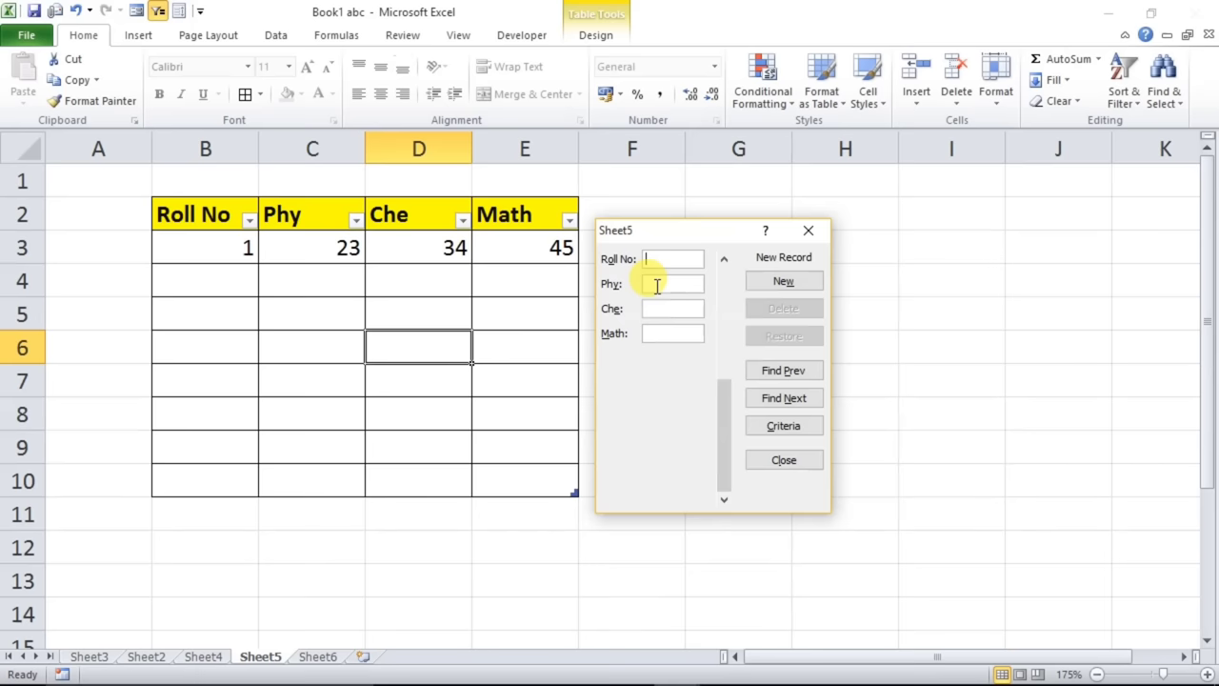
# - Add a second record with Roll No 2, Phy 34, Che 45 and Math 56, and close the form
pyautogui.write('2')
pyautogui.write('34')
pyautogui.press('Tab')
pyautogui.write('45')
pyautogui.press('Tab')
pyautogui.write('56')
pyautogui.click(771, 281)
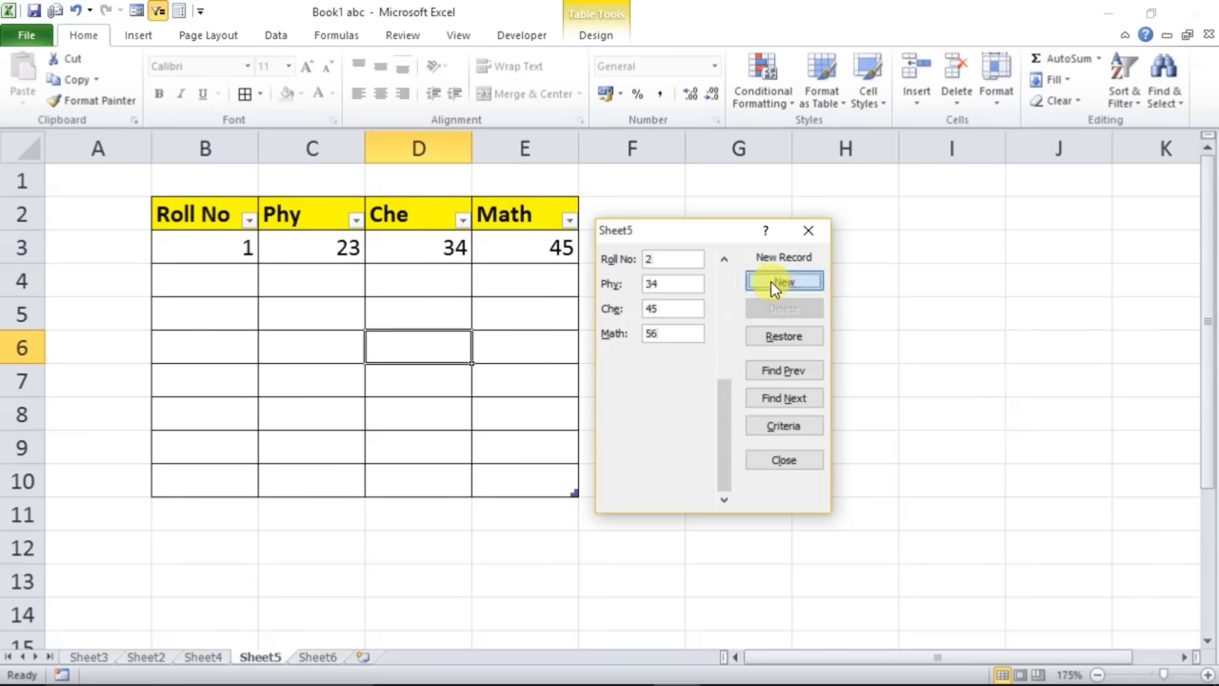
pyautogui.click(804, 233)
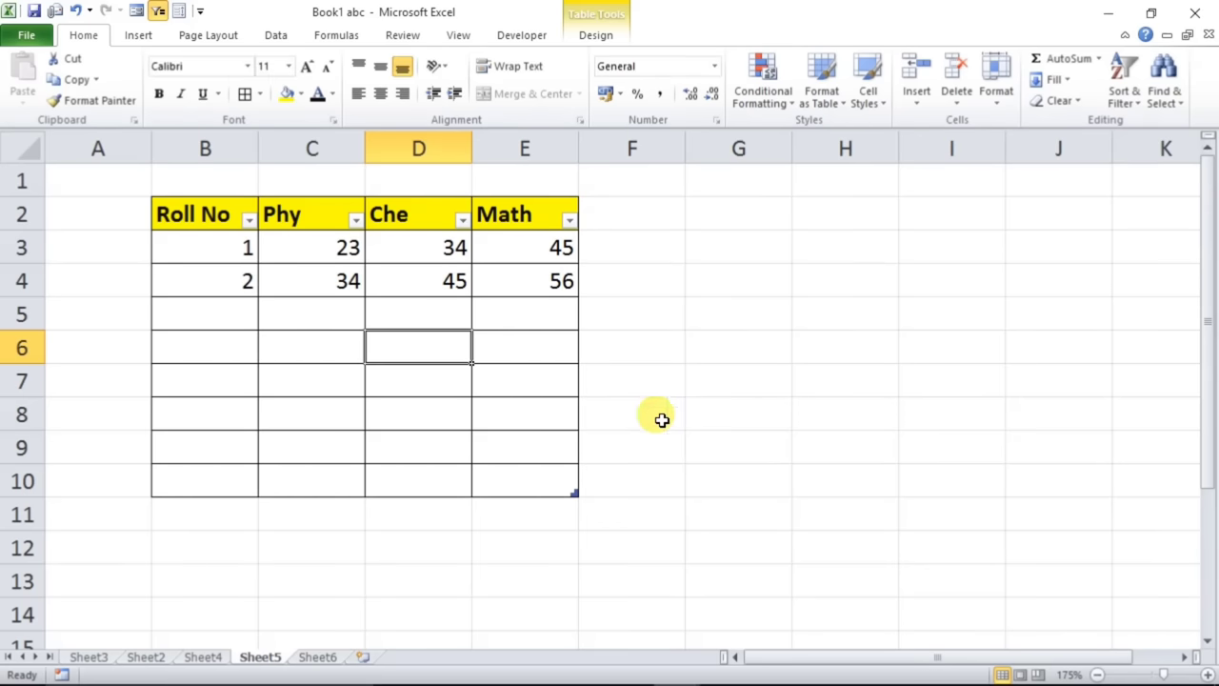
# - Reopen the data entry form for the Sheet5 table from a cell inside it, and close it without changing any record
pyautogui.click(319, 320)
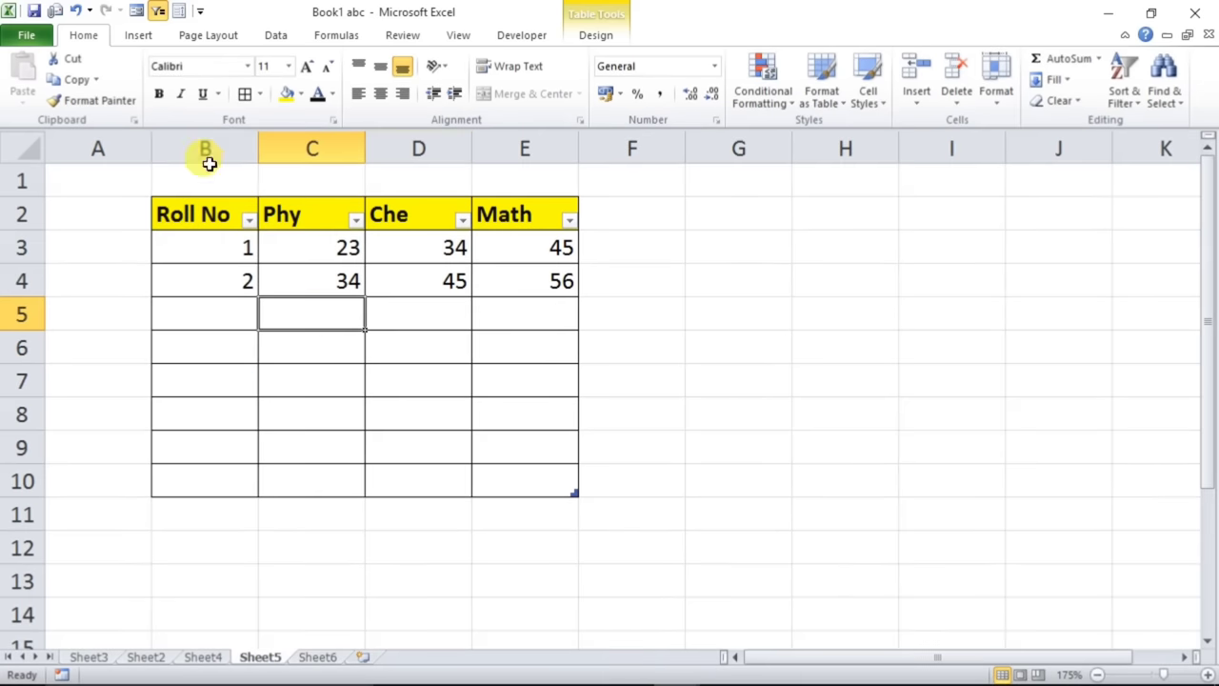
pyautogui.click(135, 12)
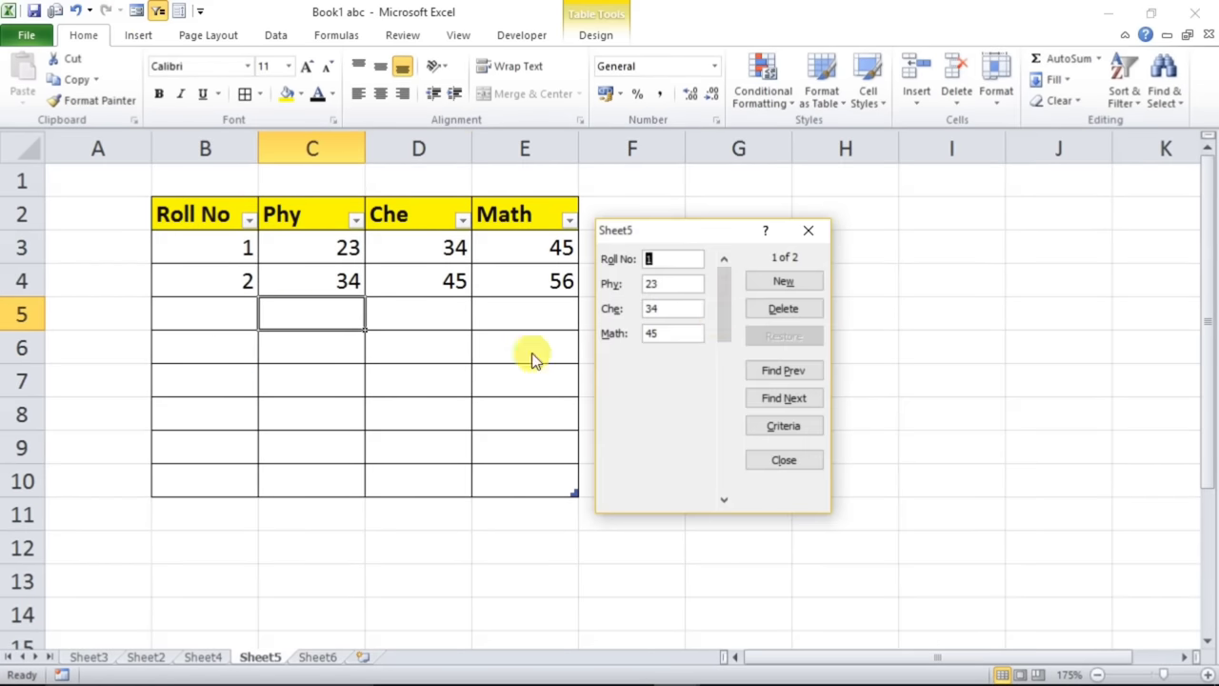
pyautogui.click(808, 230)
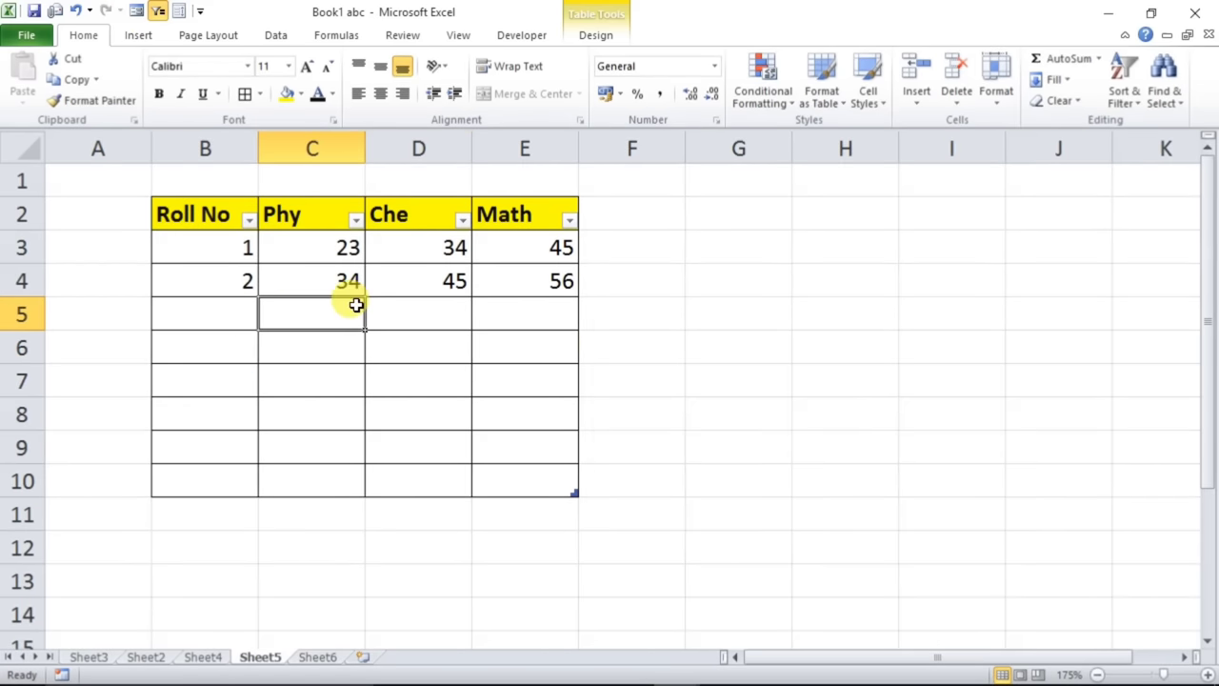
# - Enter the formula =CELL("filename") in cell D12 below the table on Sheet6
pyautogui.click(315, 659)
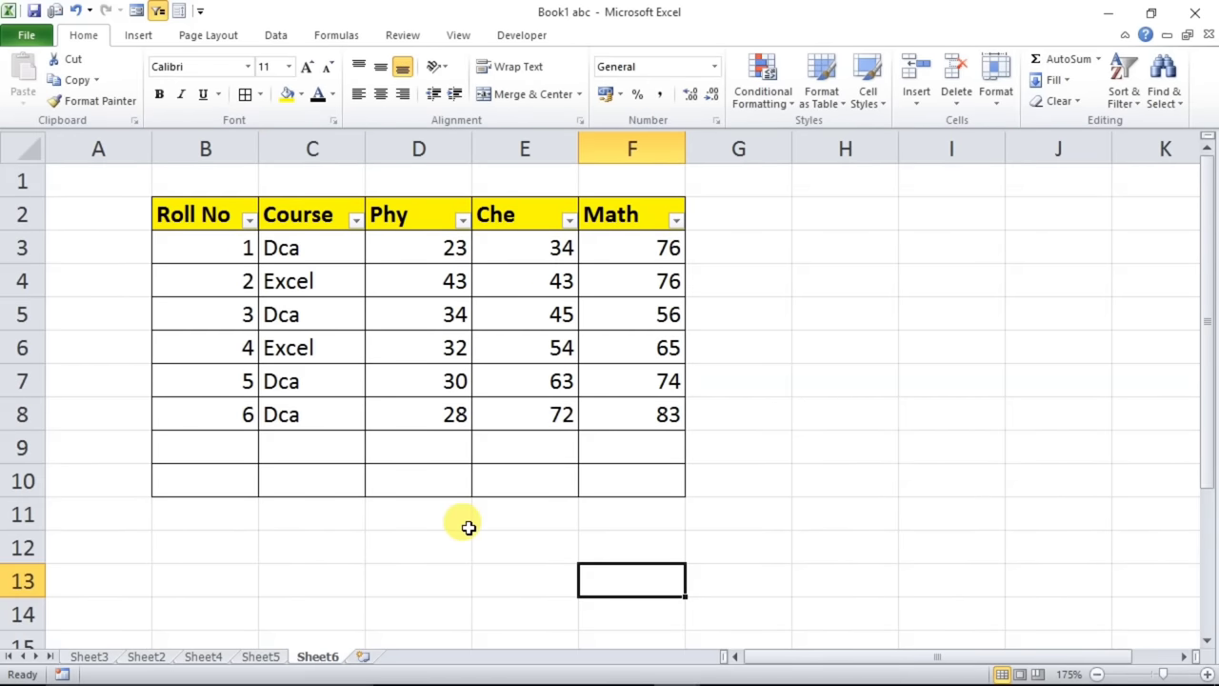
pyautogui.click(385, 538)
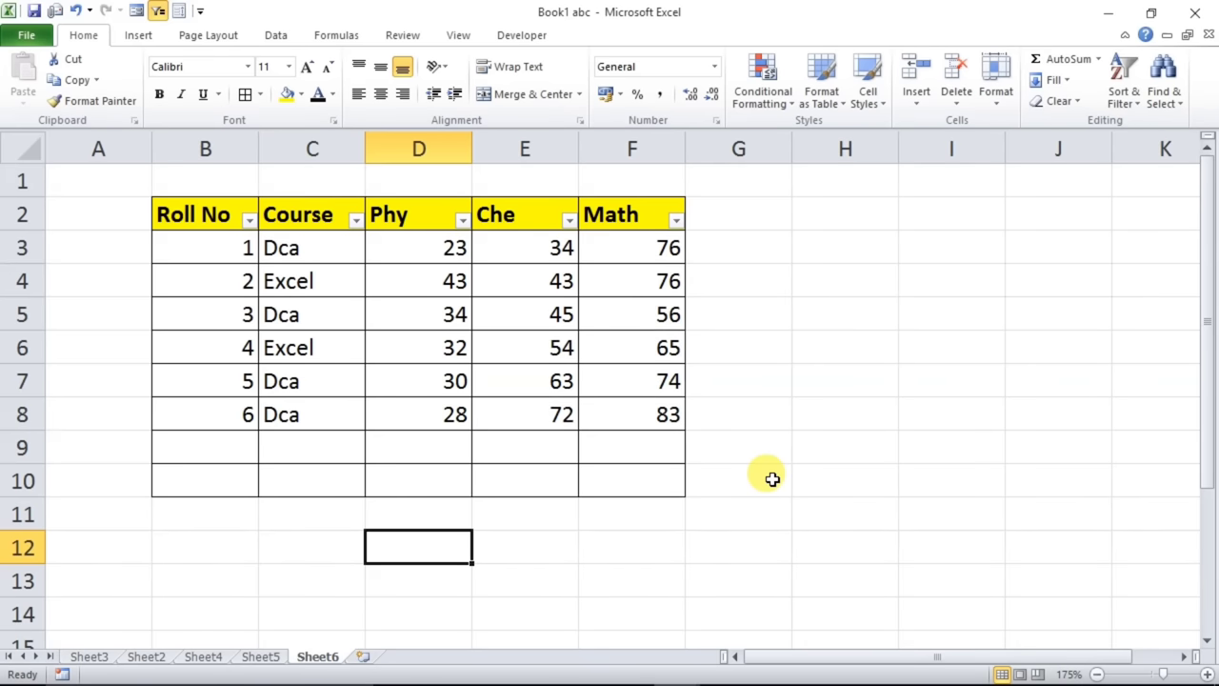
pyautogui.write('=cell')
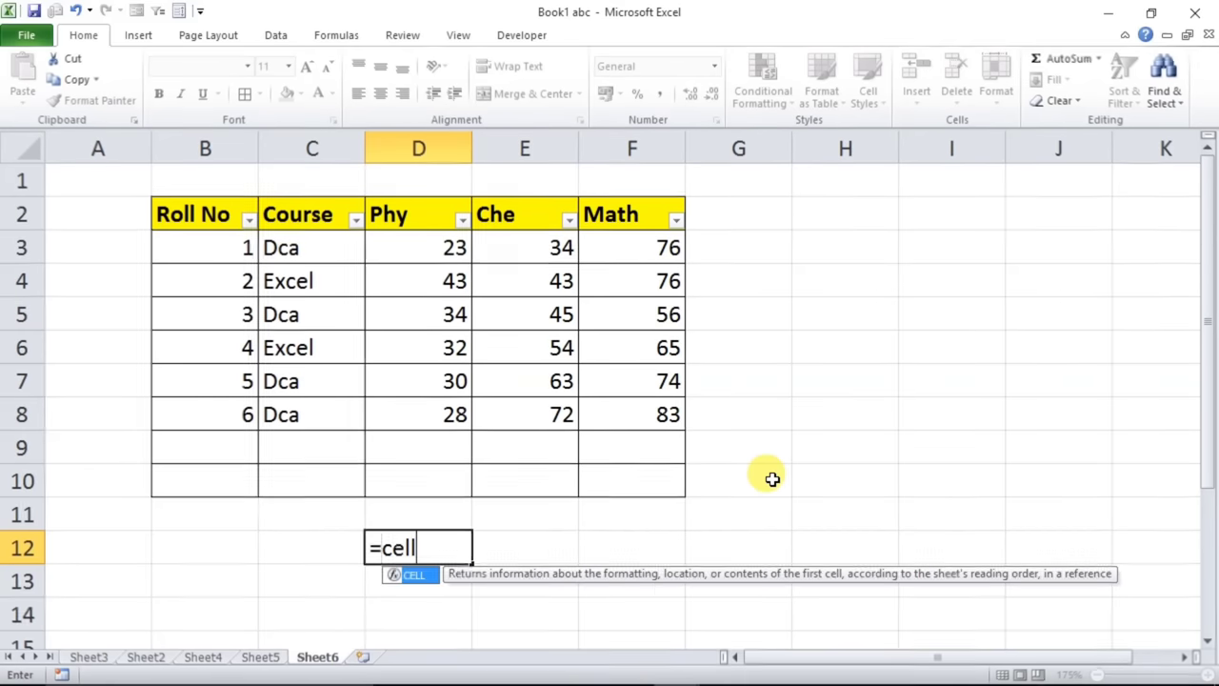
pyautogui.press('Tab')
pyautogui.write('"fi')
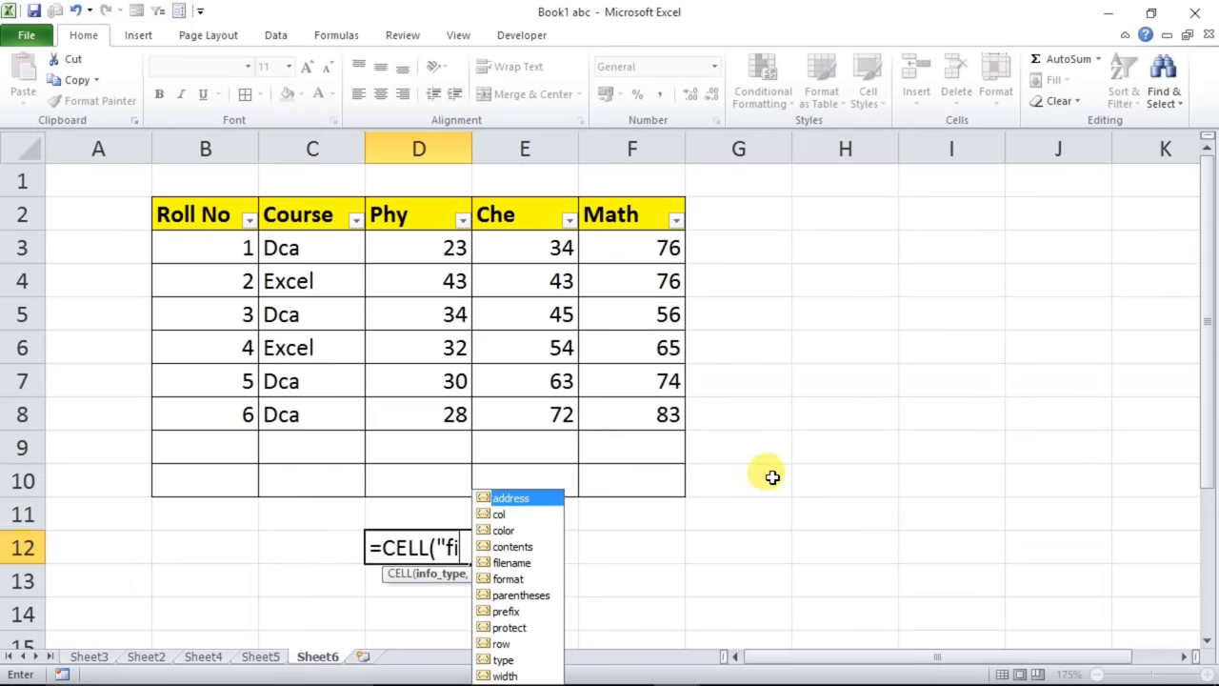
pyautogui.click(521, 562)
pyautogui.press('Tab')
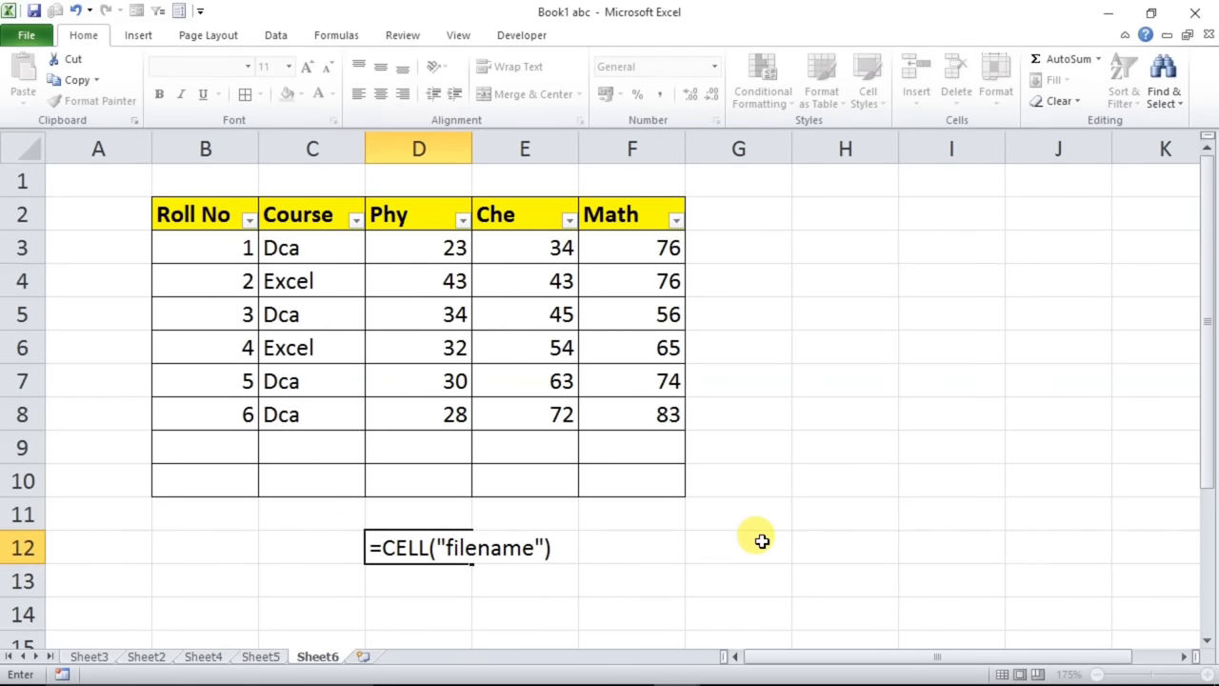
pyautogui.press('Return')
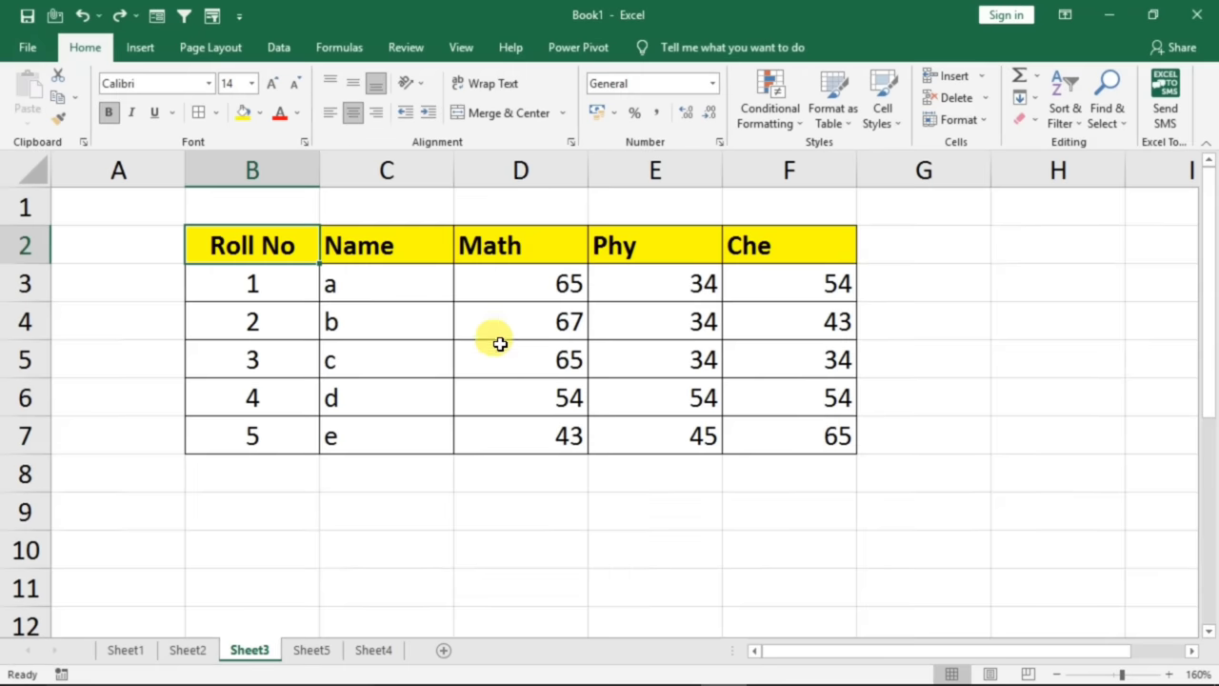
# - Hide the Math and Phy columns (D and E) of the marks table on Sheet3
pyautogui.moveTo(518, 168); pyautogui.dragTo(611, 168)
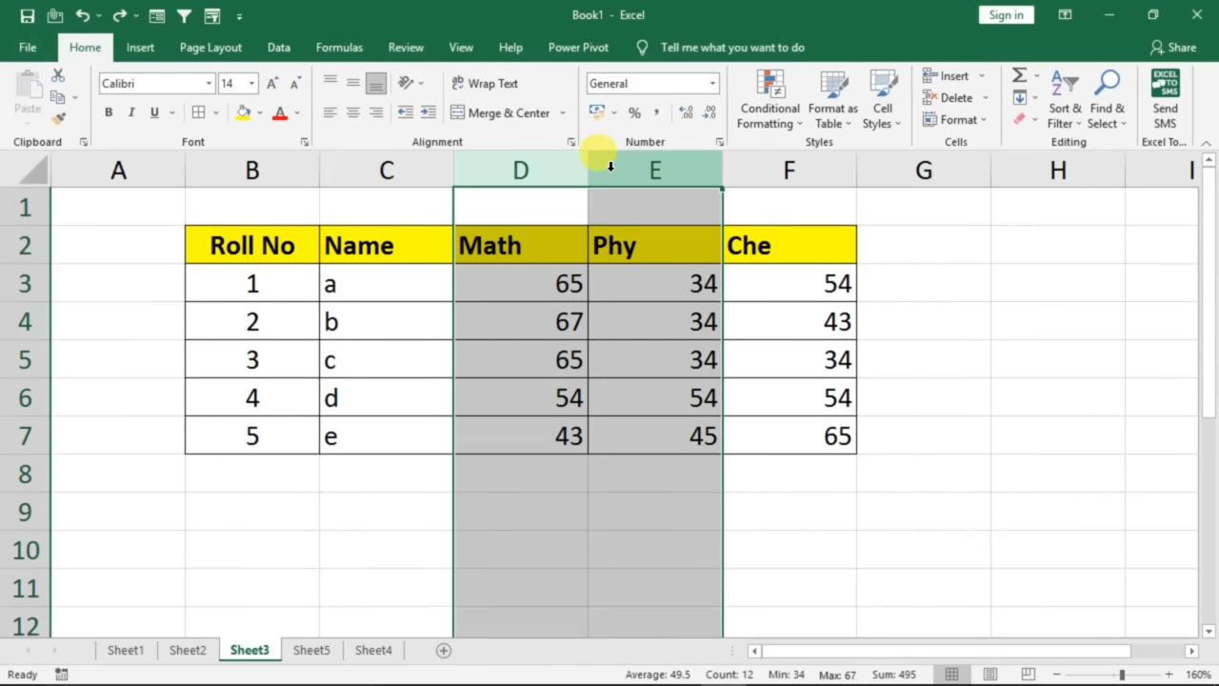
pyautogui.rightClick(613, 169)
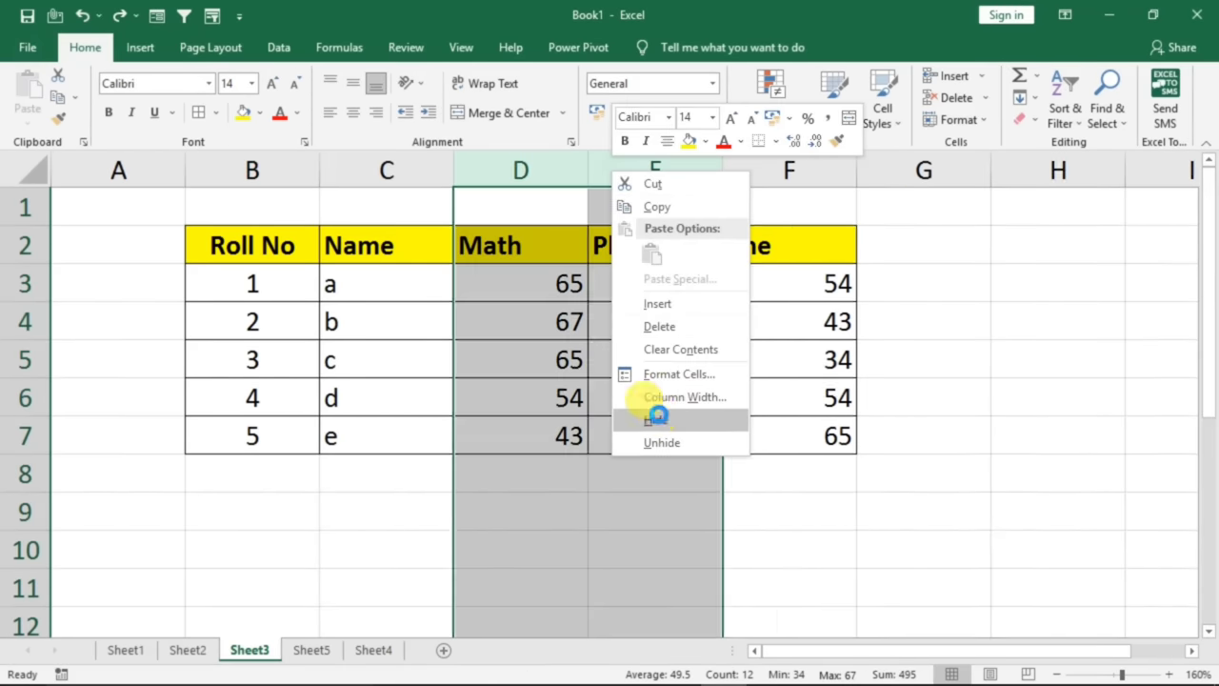
pyautogui.click(662, 421)
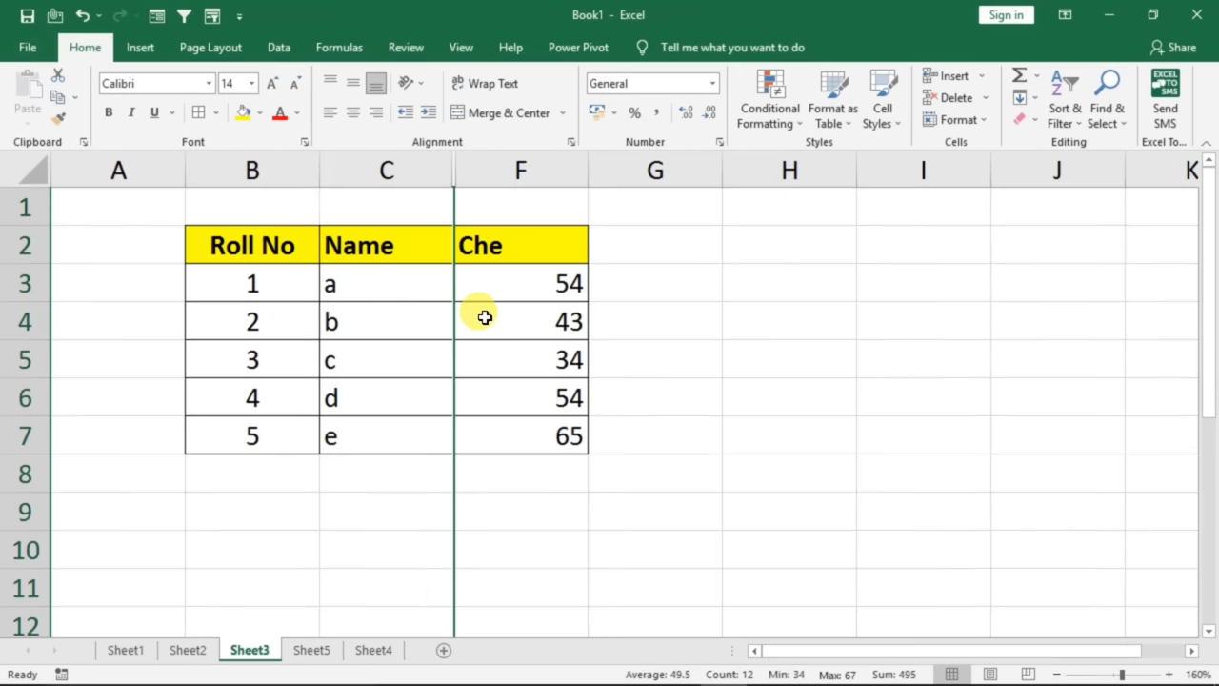
pyautogui.click(430, 469)
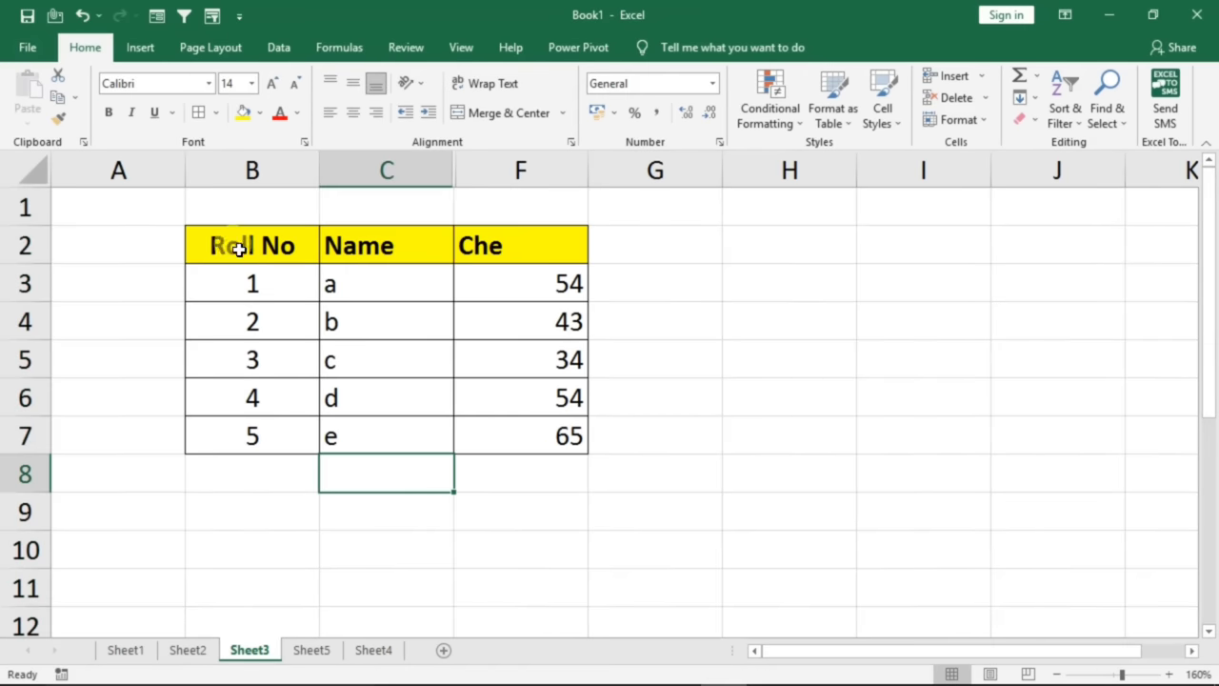
# - Copy the Sheet3 table with its hidden columns and paste it at B2 on a new worksheet
pyautogui.moveTo(243, 249)
pyautogui.mouseDown()
pyautogui.moveTo(280, 261)
pyautogui.moveTo(499, 435)
pyautogui.mouseUp()
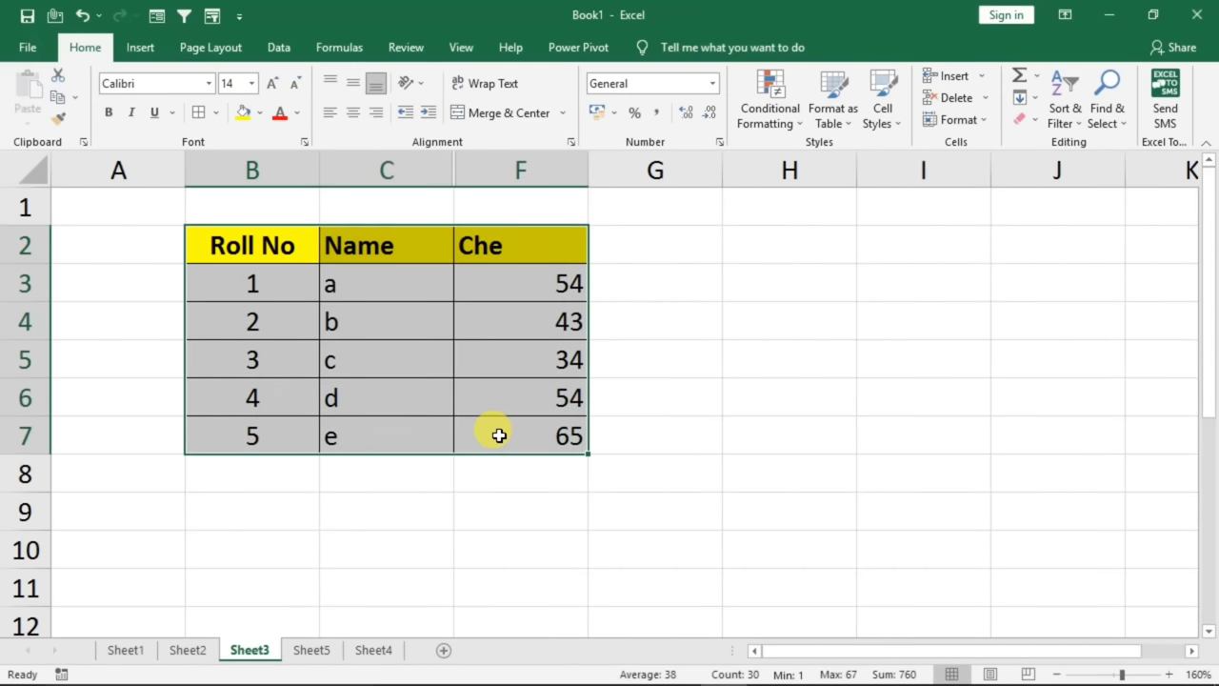
pyautogui.hotkey('ctrl', 'c')
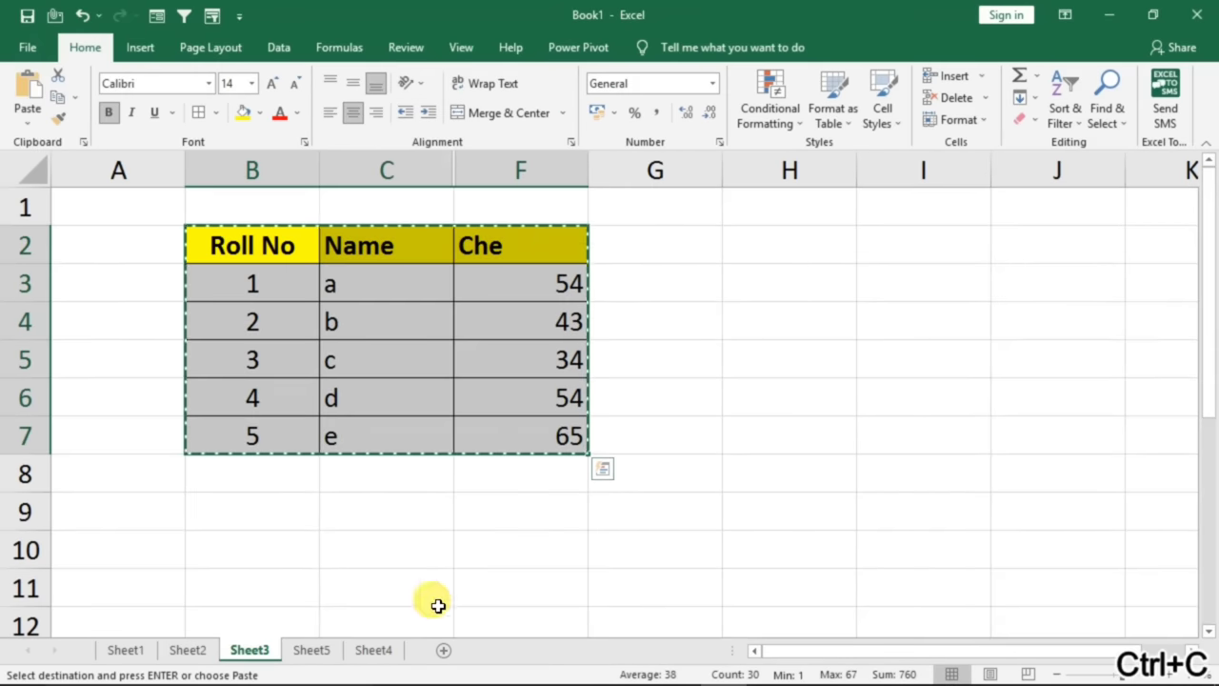
pyautogui.click(444, 651)
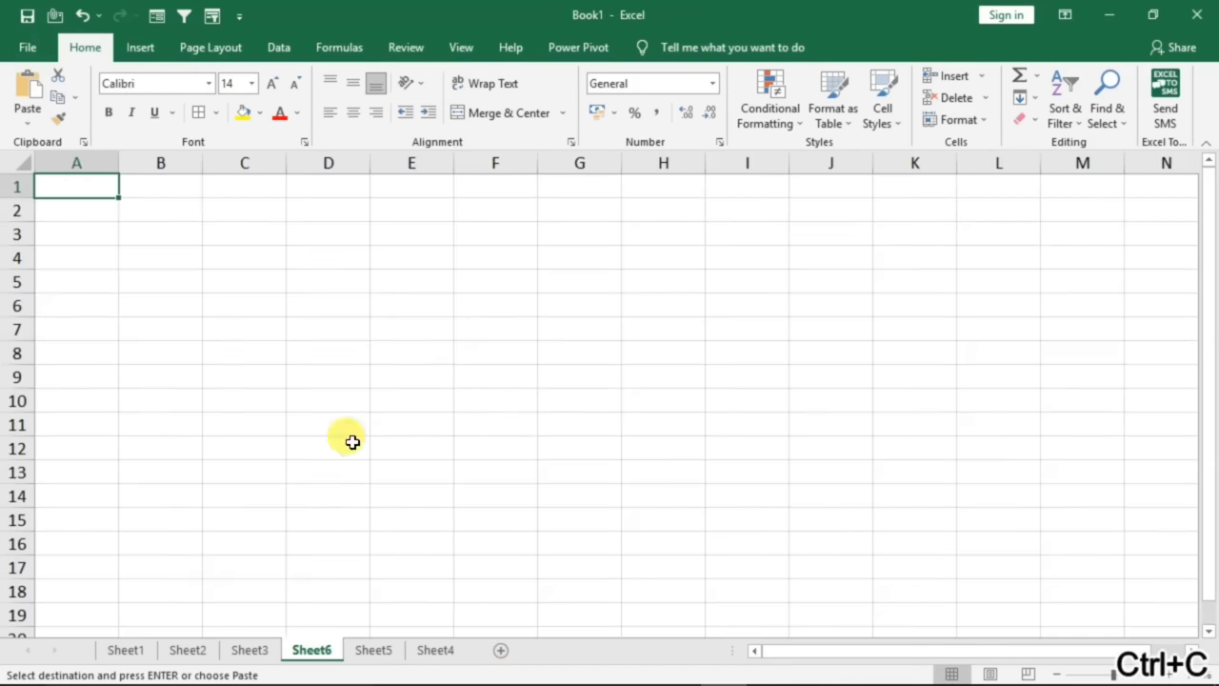
pyautogui.click(188, 217)
pyautogui.hotkey('ctrl', 'v')
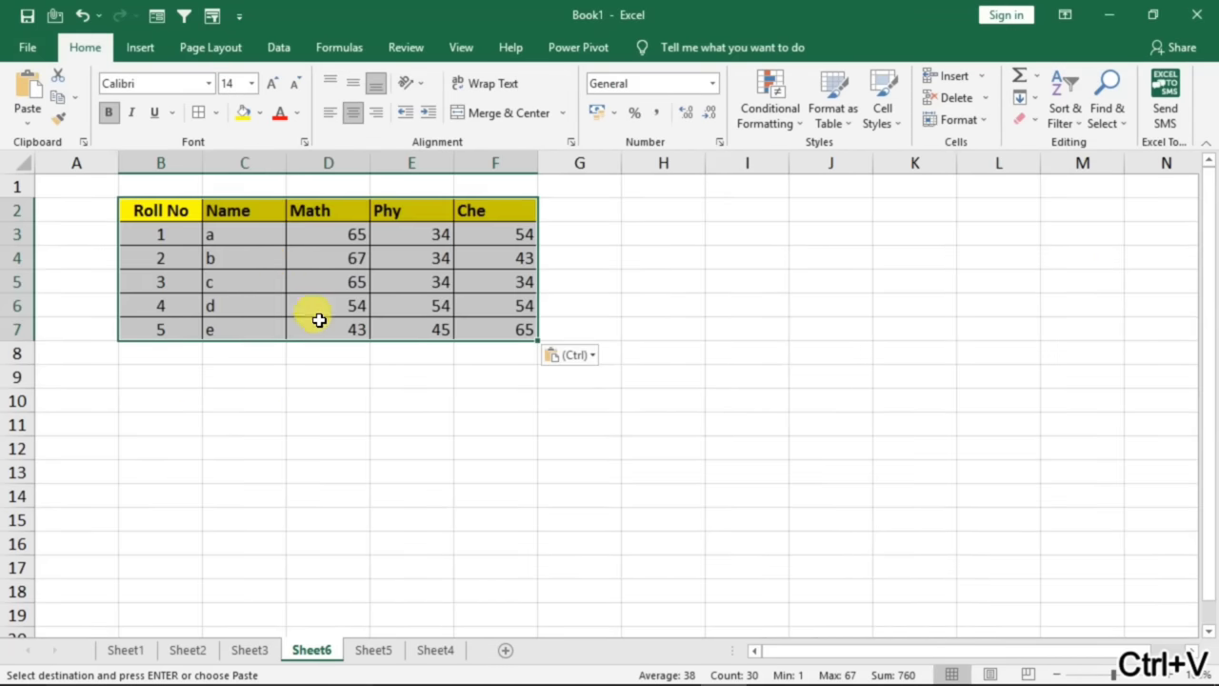
pyautogui.keyDown('ctrl'); pyautogui.scroll(3, 318, 318); pyautogui.keyUp('ctrl')
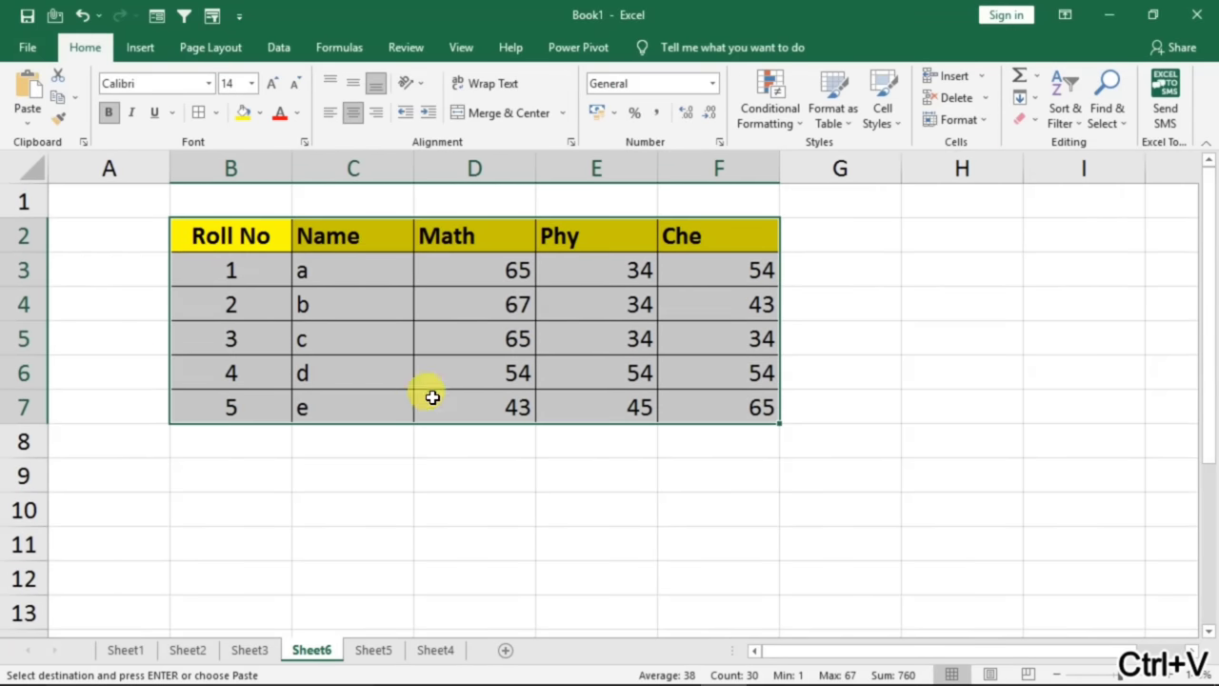
# - Cancel the pending copy on Sheet3 and select only the visible cells of its table with Go To Special
pyautogui.click(250, 650)
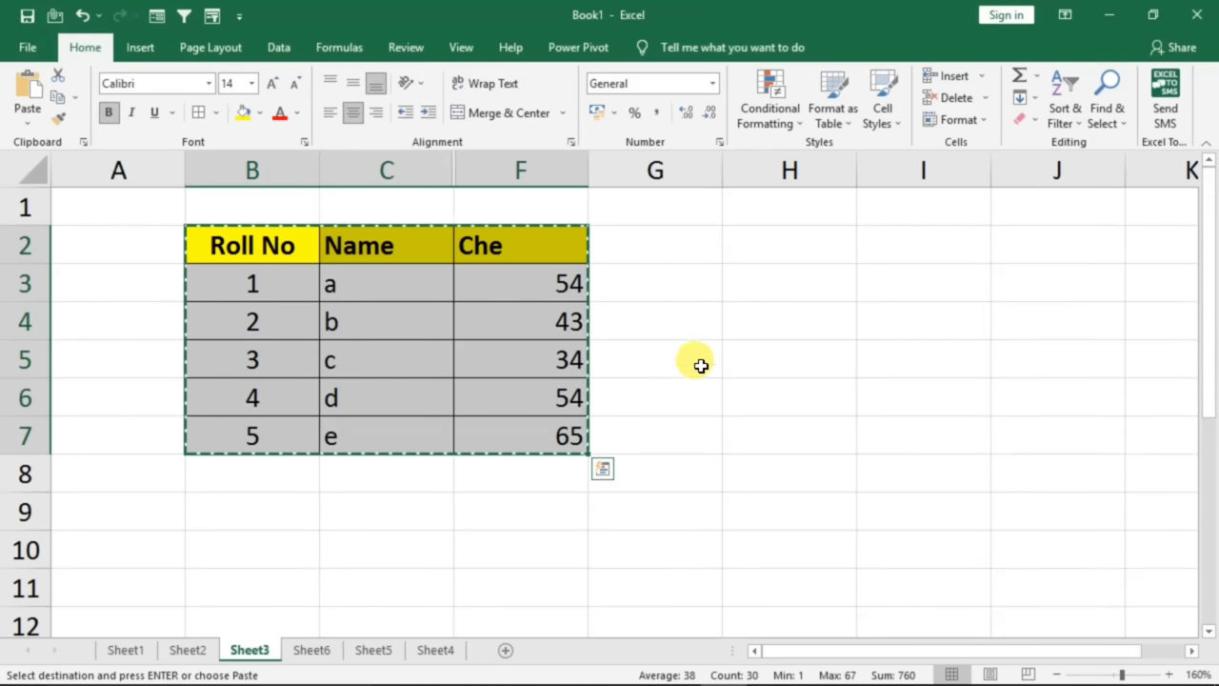
pyautogui.press('Escape')
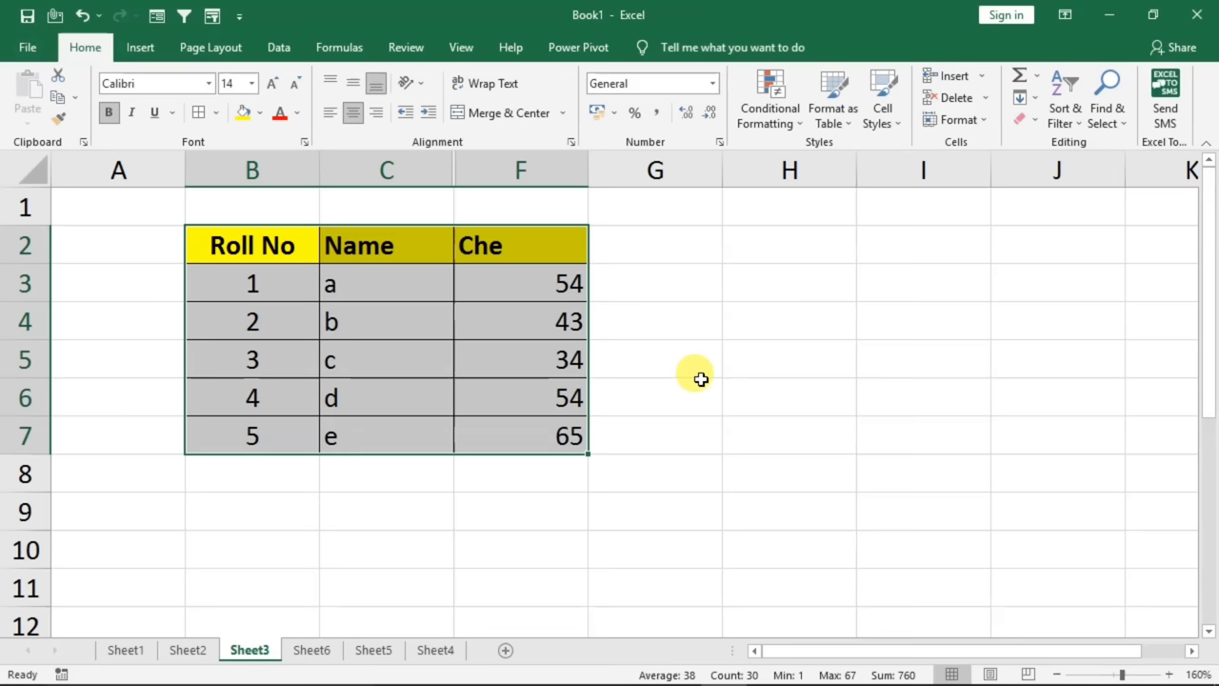
pyautogui.click(436, 387)
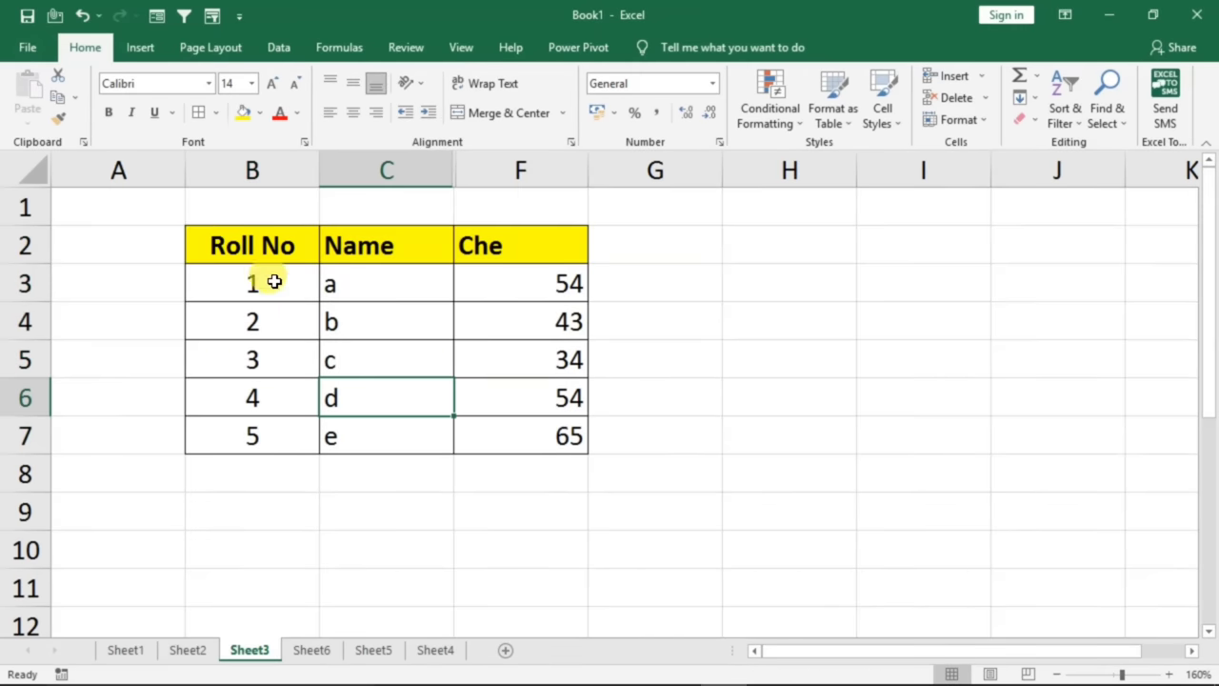
pyautogui.moveTo(231, 247); pyautogui.dragTo(513, 439)
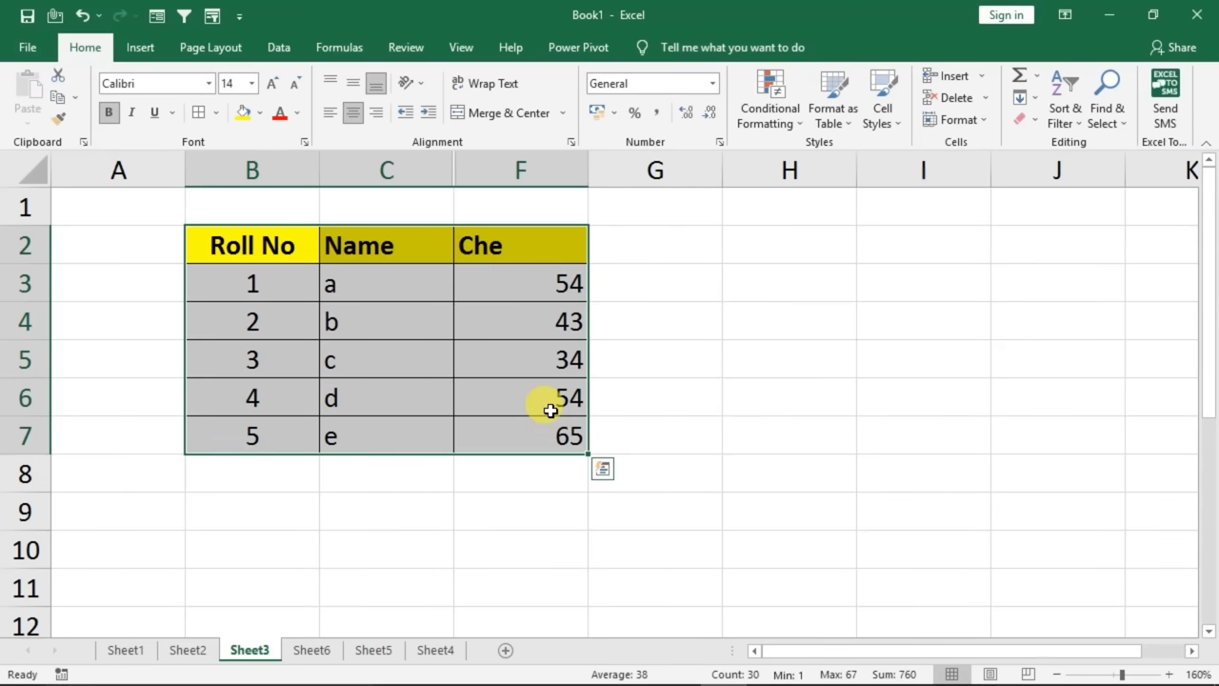
pyautogui.hotkey('ctrl', 'g')
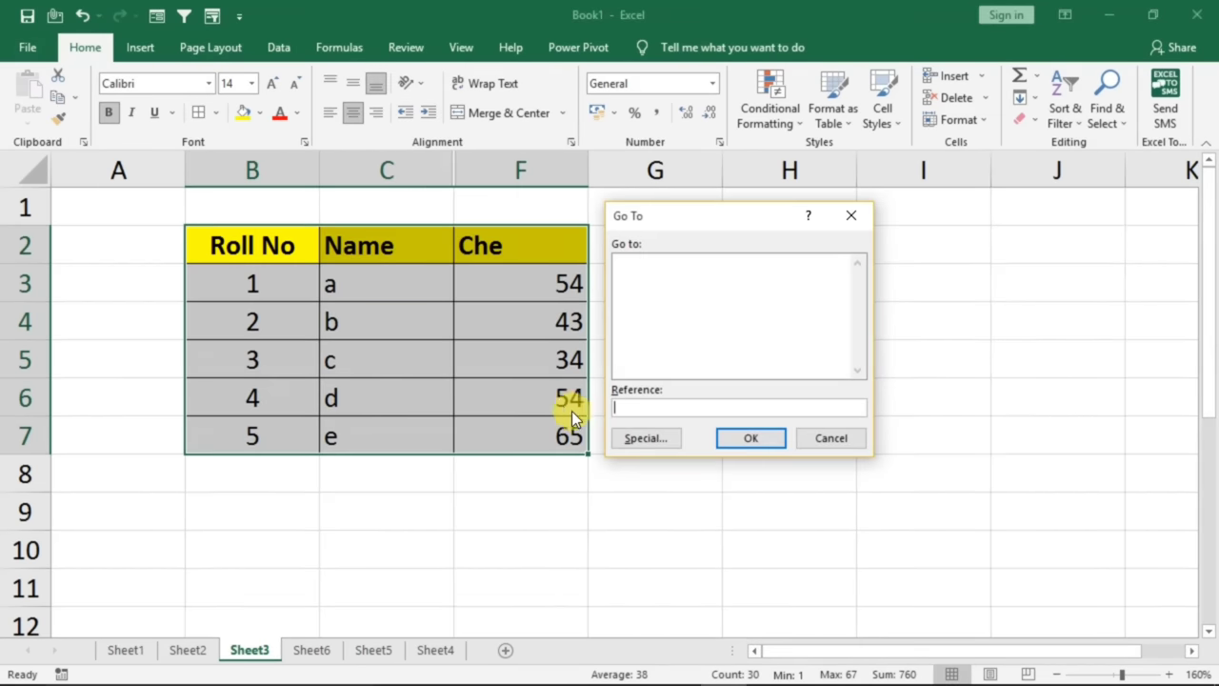
pyautogui.click(646, 438)
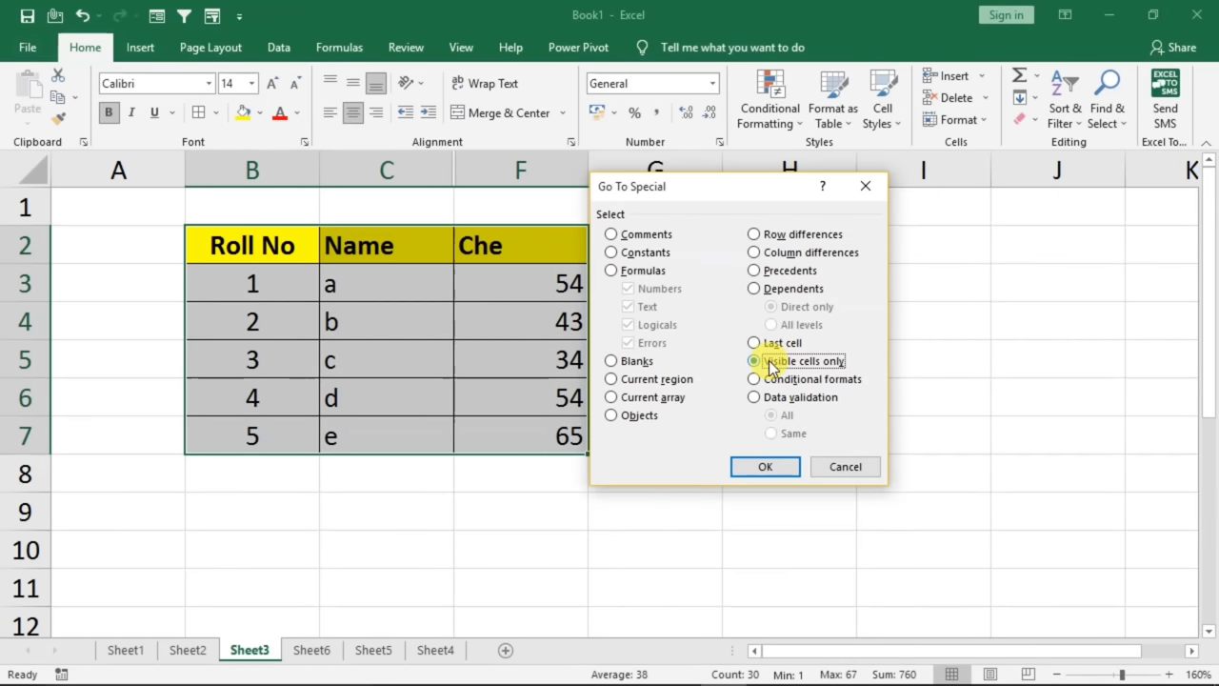
pyautogui.click(763, 465)
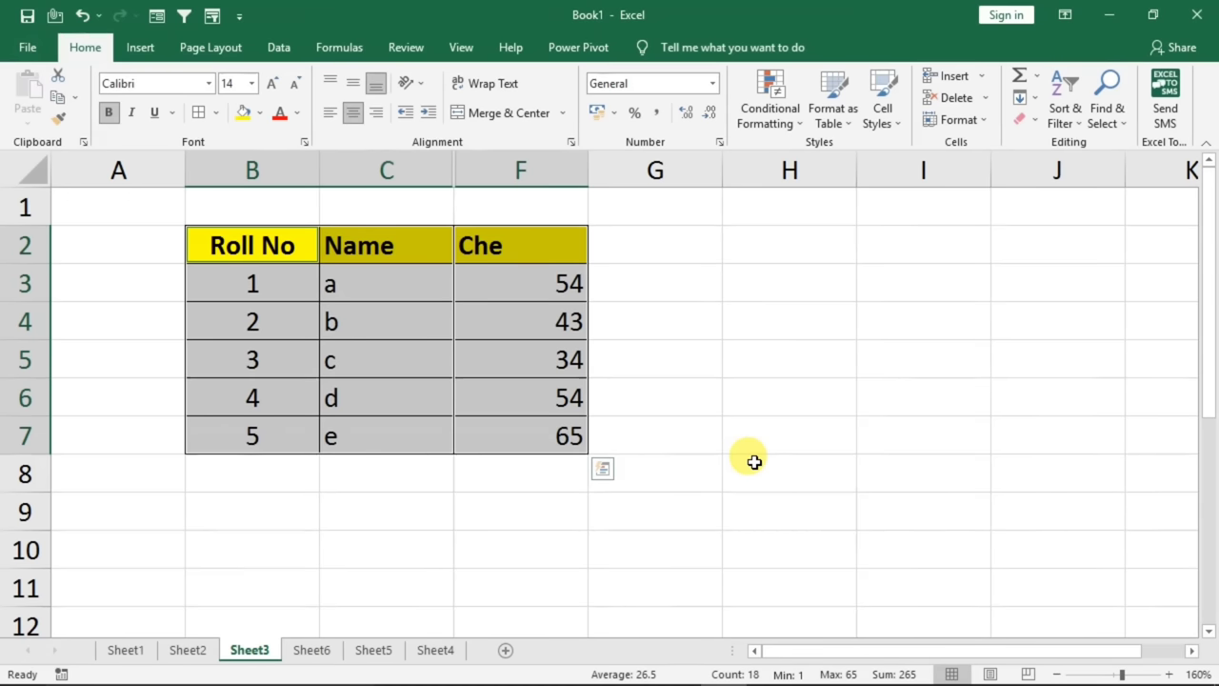
# - Copy the selected visible cells and paste them at B3 on another new worksheet
pyautogui.hotkey('ctrl', 'c')
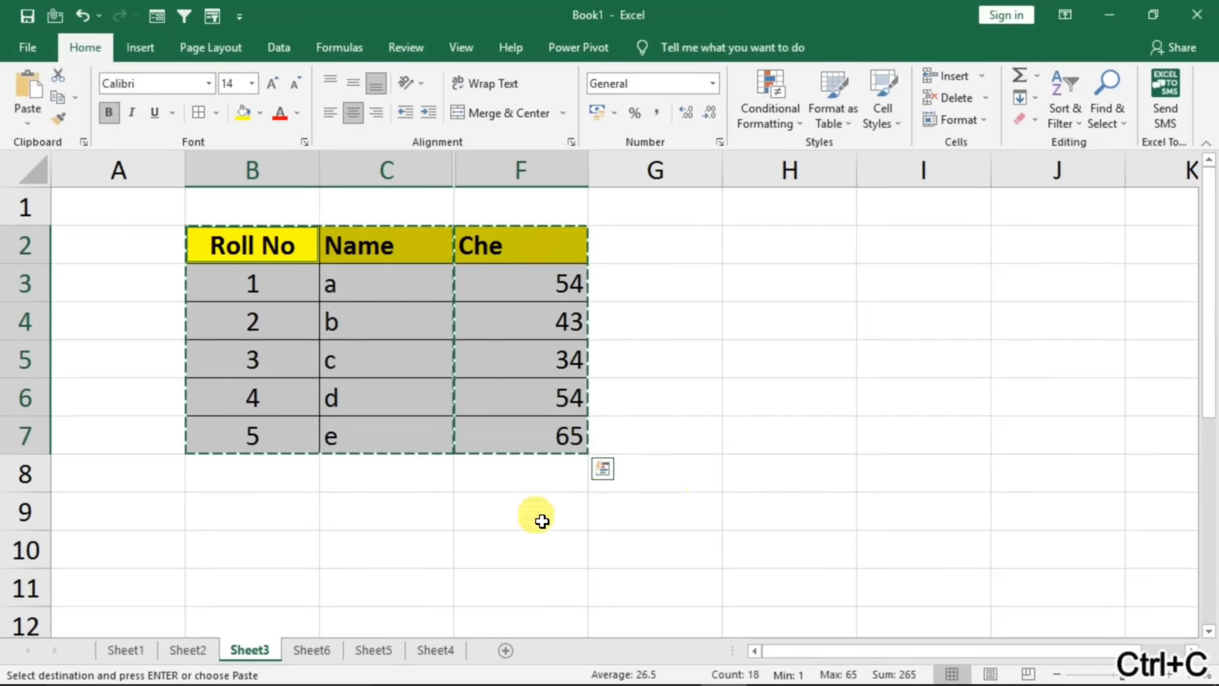
pyautogui.click(435, 649)
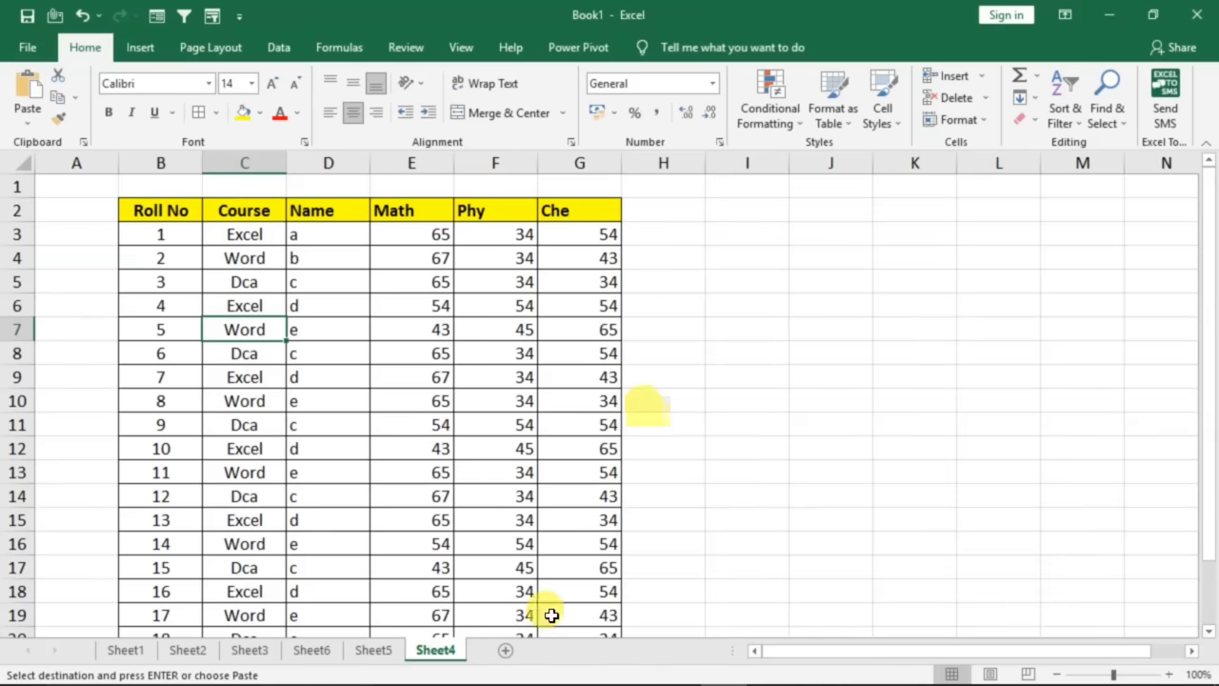
pyautogui.click(504, 654)
pyautogui.click(172, 228)
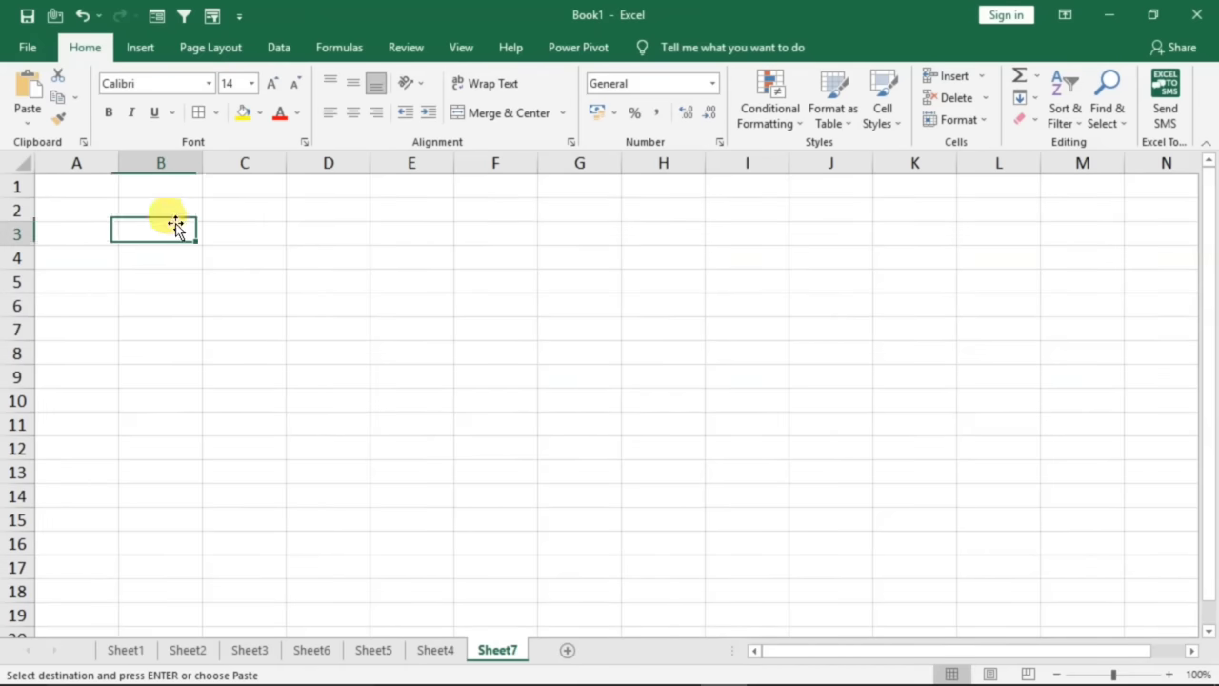
pyautogui.hotkey('ctrl', 'v')
pyautogui.keyDown('ctrl'); pyautogui.scroll(3, 436, 416); pyautogui.keyUp('ctrl')
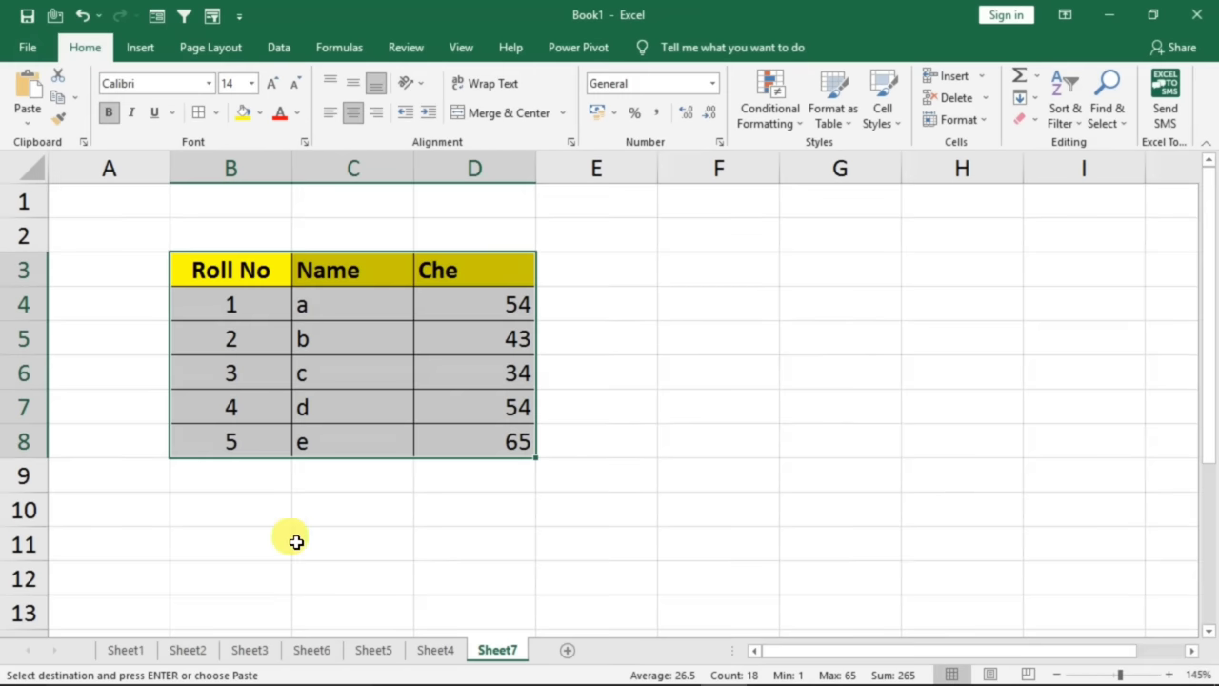
# - Filter the Sheet4 marks table by the selected cell's value, Word, in the Course column
pyautogui.click(248, 650)
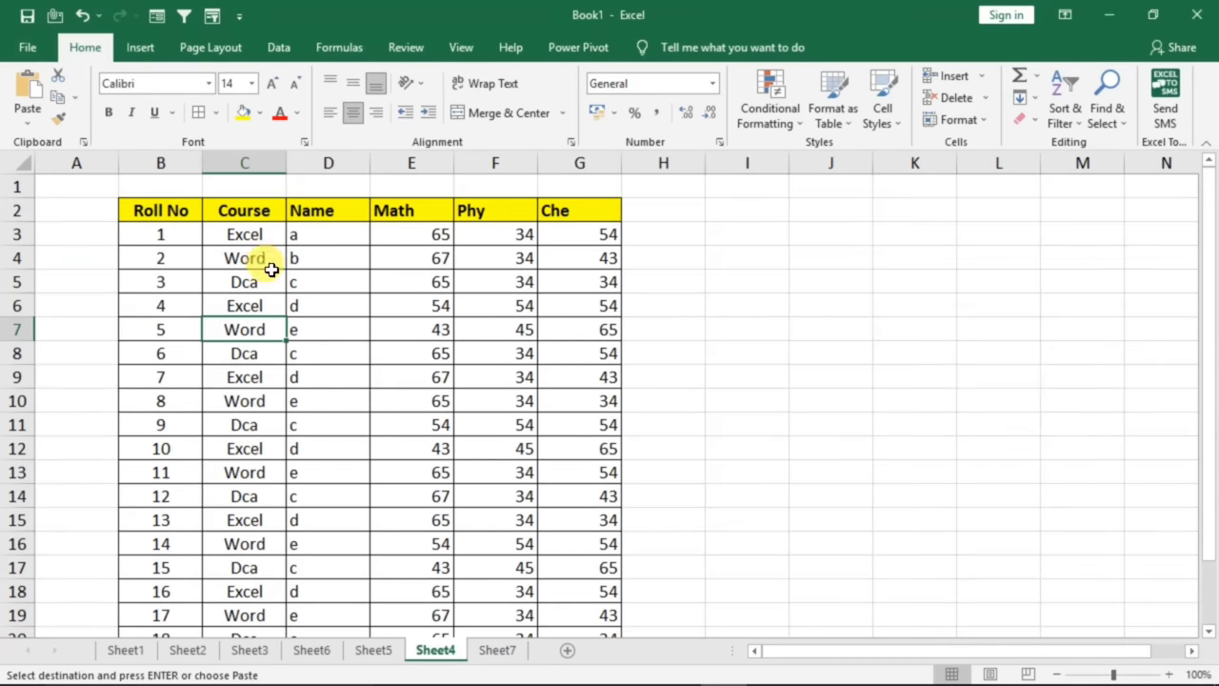
pyautogui.scroll(-4, 320, 476)
pyautogui.scroll(4, 320, 471)
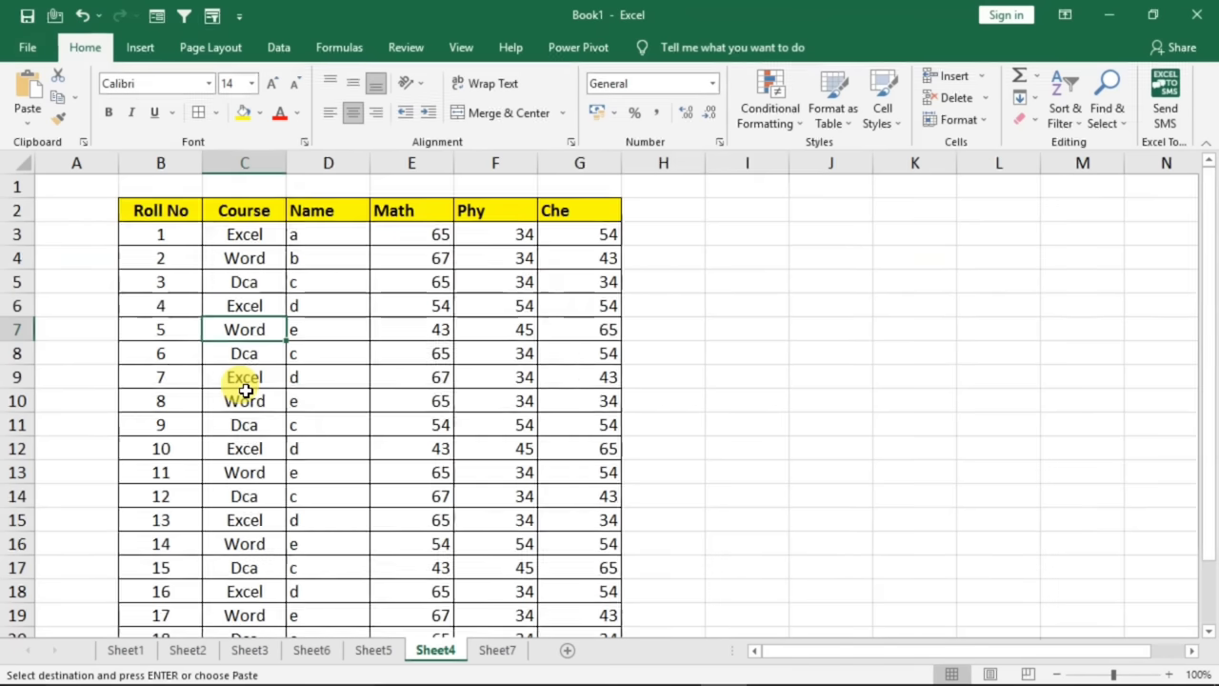
pyautogui.click(250, 220)
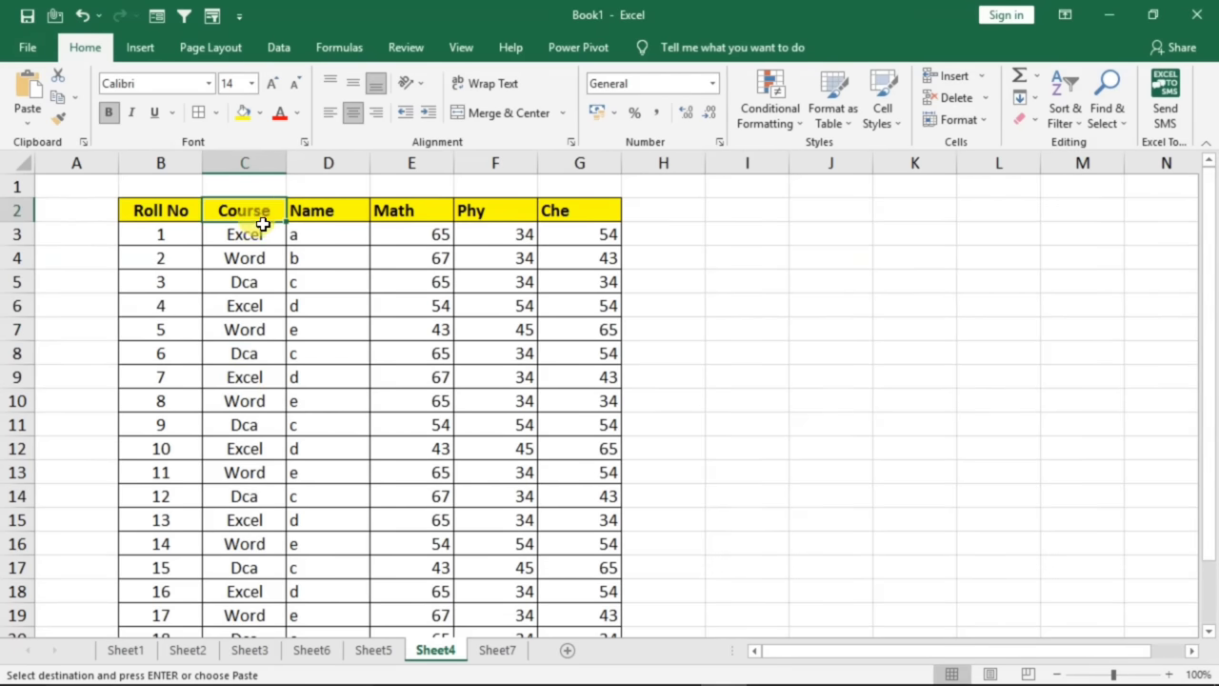
pyautogui.click(244, 473)
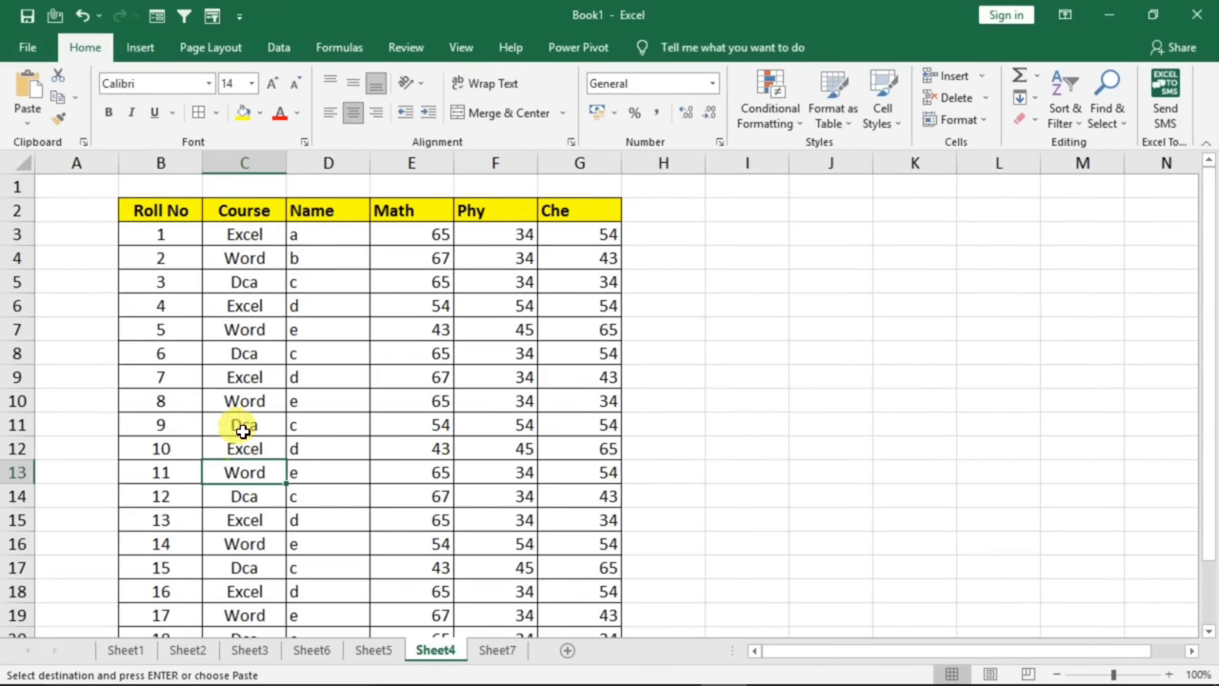
pyautogui.click(258, 404)
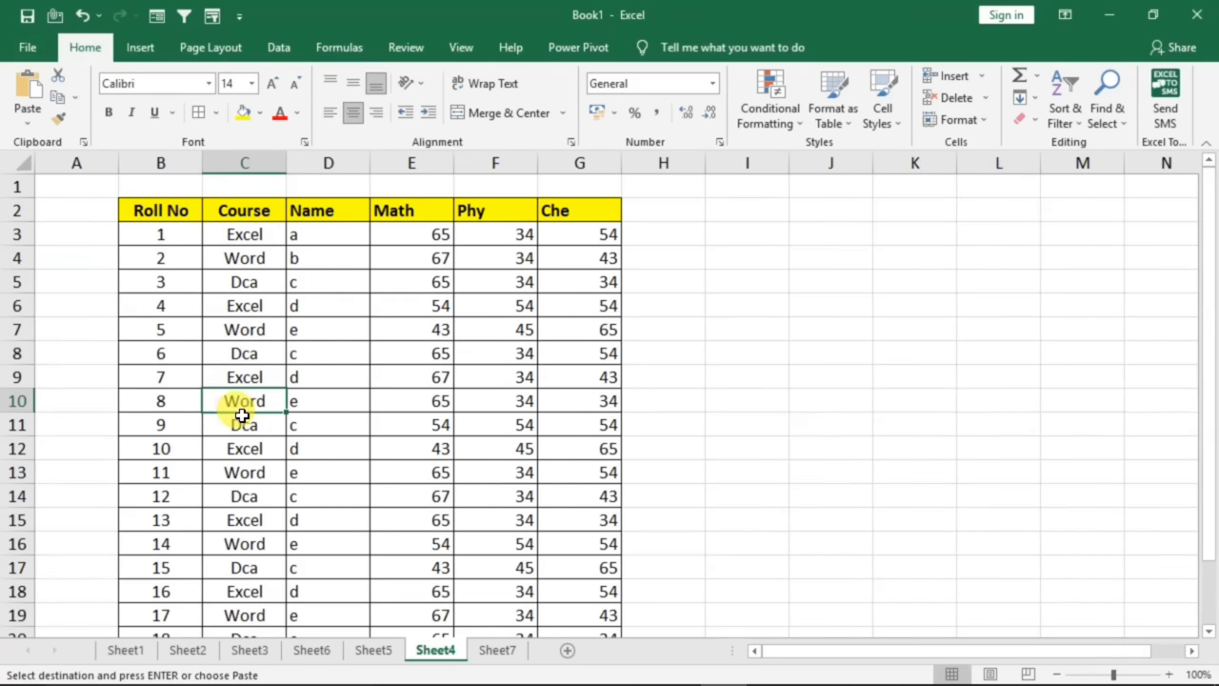
pyautogui.rightClick(241, 403)
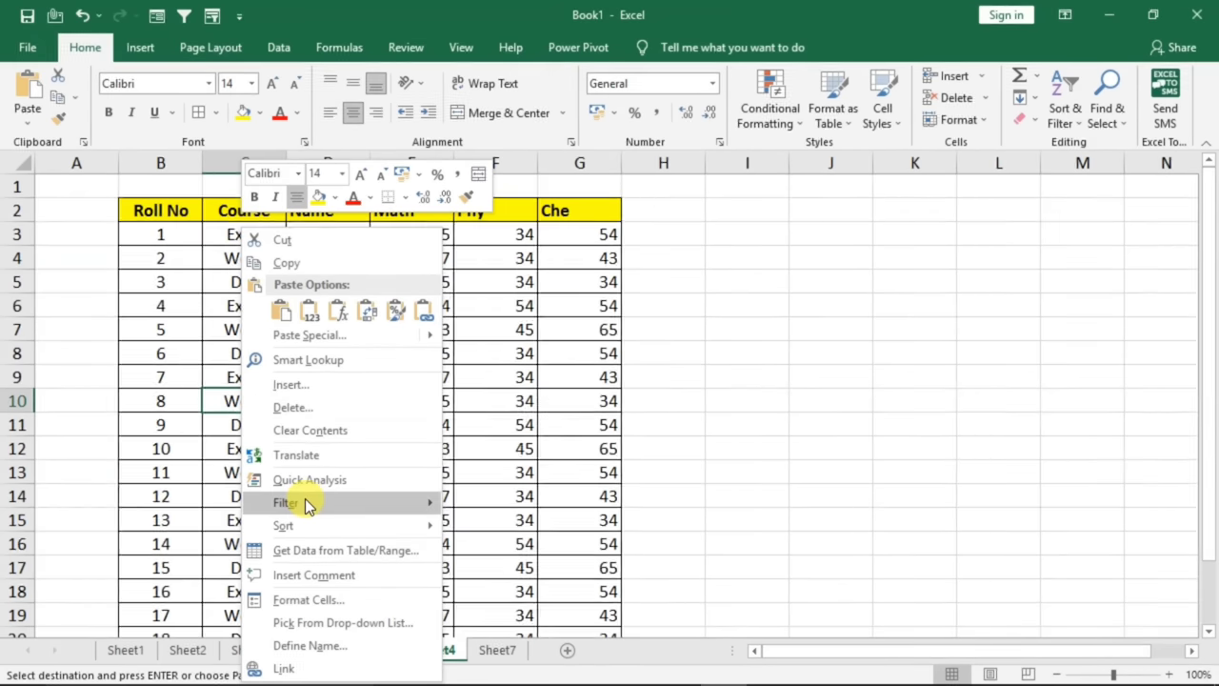
pyautogui.moveTo(309, 505)
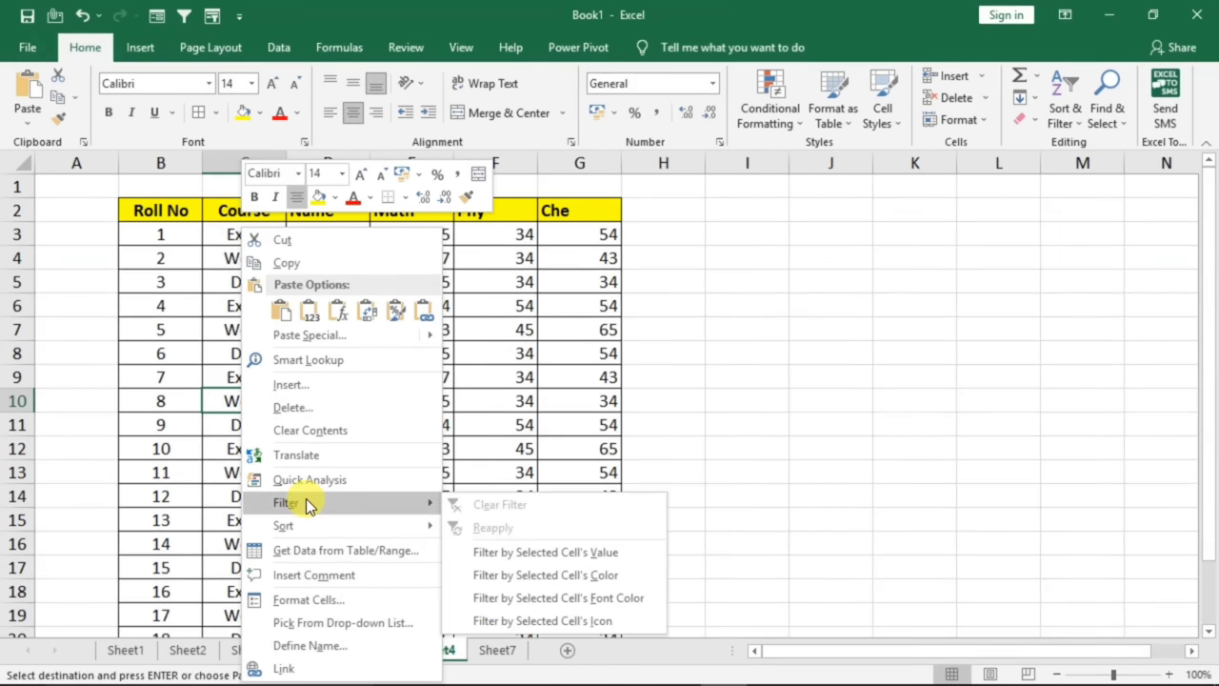
pyautogui.click(560, 554)
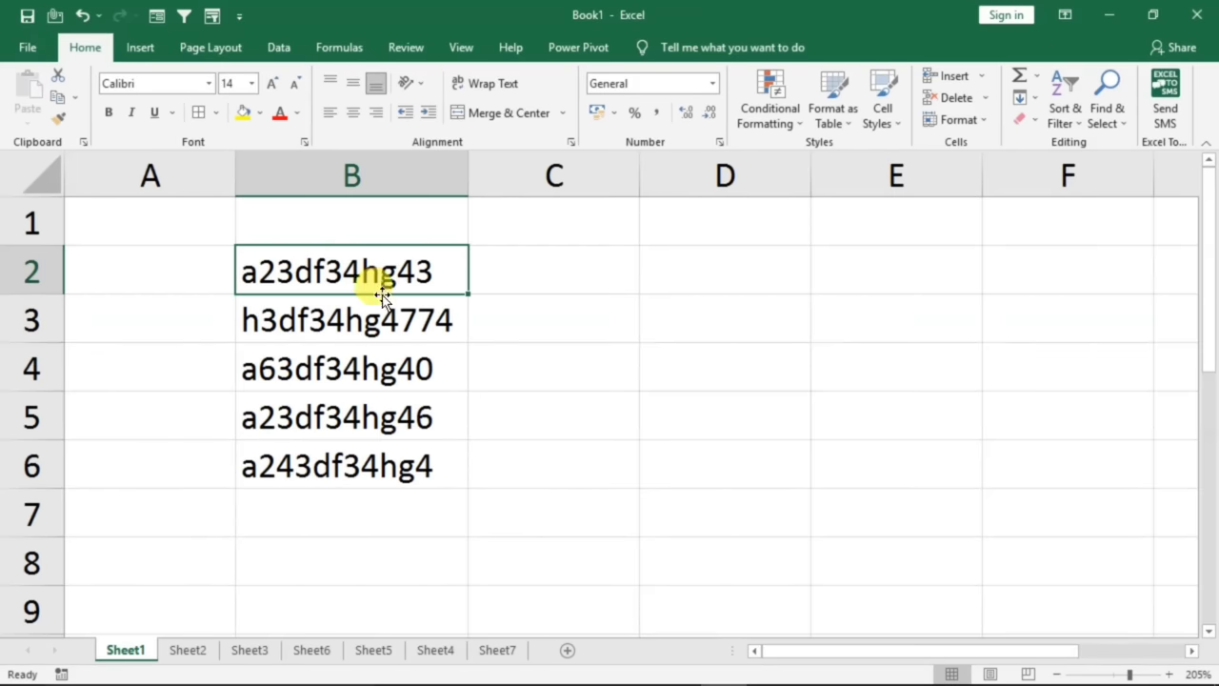
# - Enter 233443 in C2 on Sheet1 and Flash Fill the digits of the column B codes down to C6
pyautogui.click(518, 271)
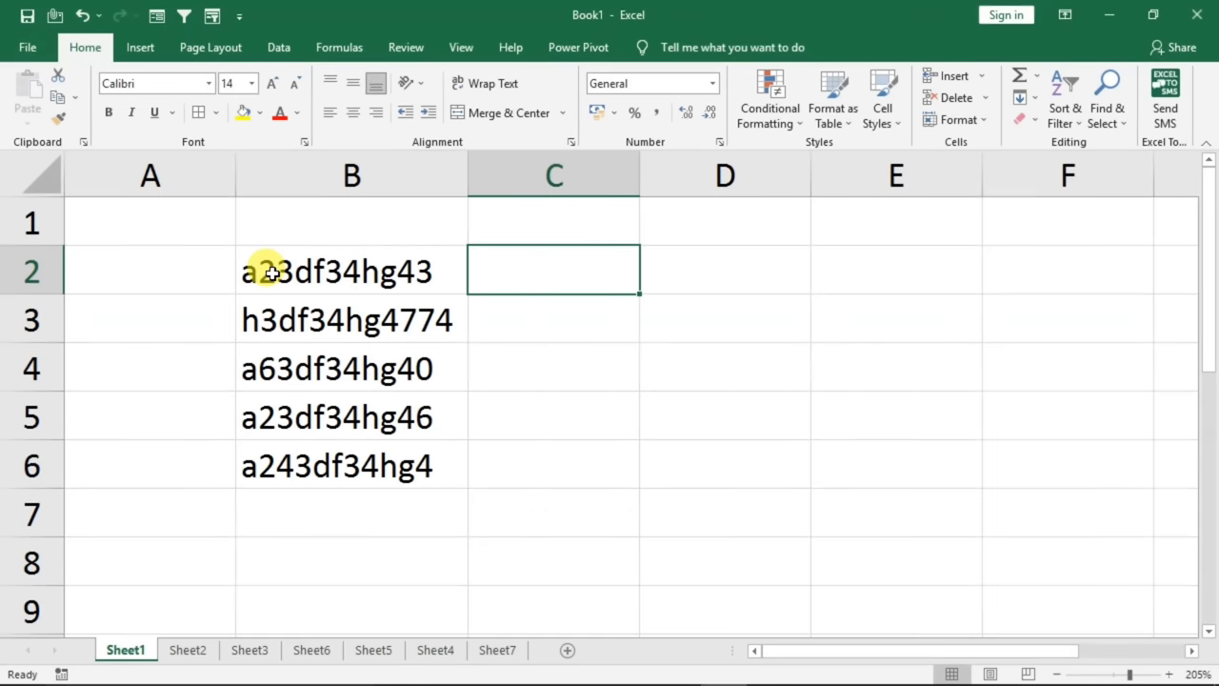
pyautogui.write('23')
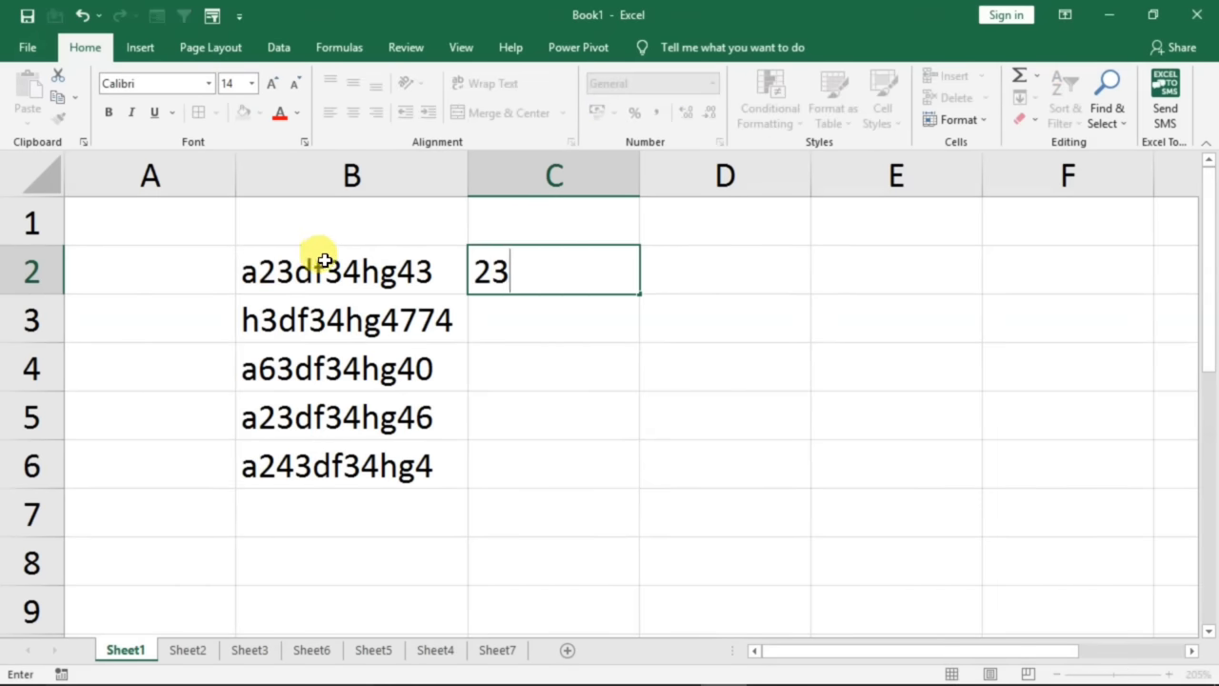
pyautogui.write('4')
pyautogui.press('BackSpace')
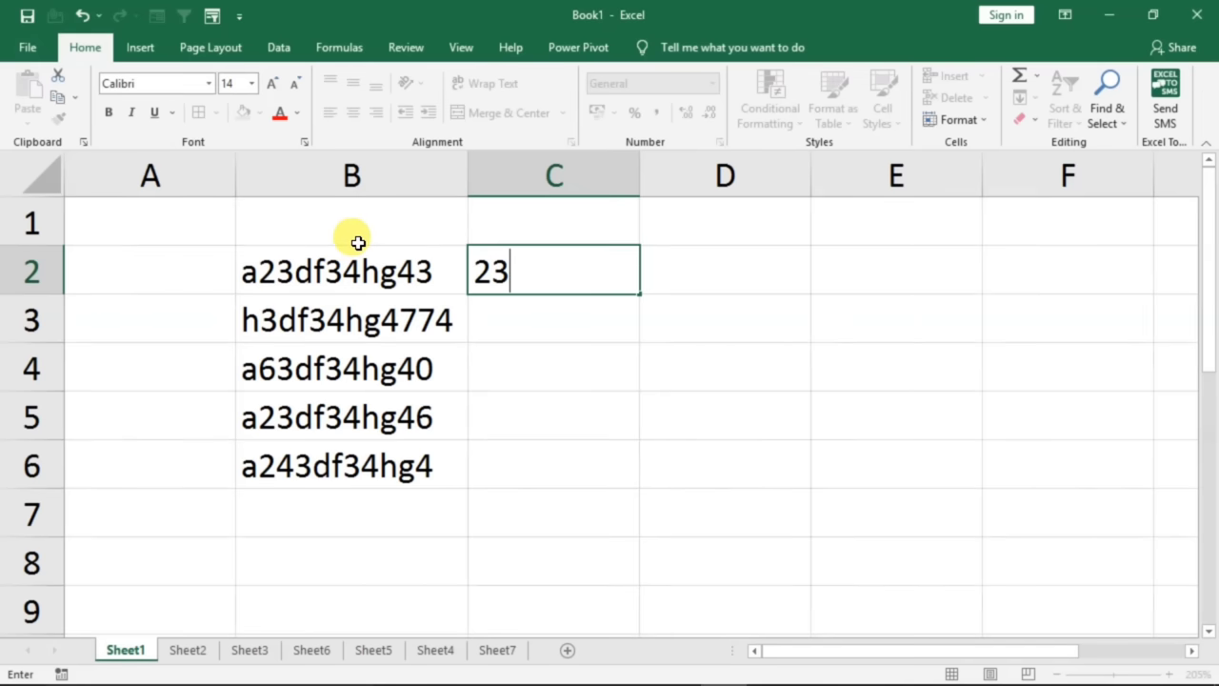
pyautogui.write('3443')
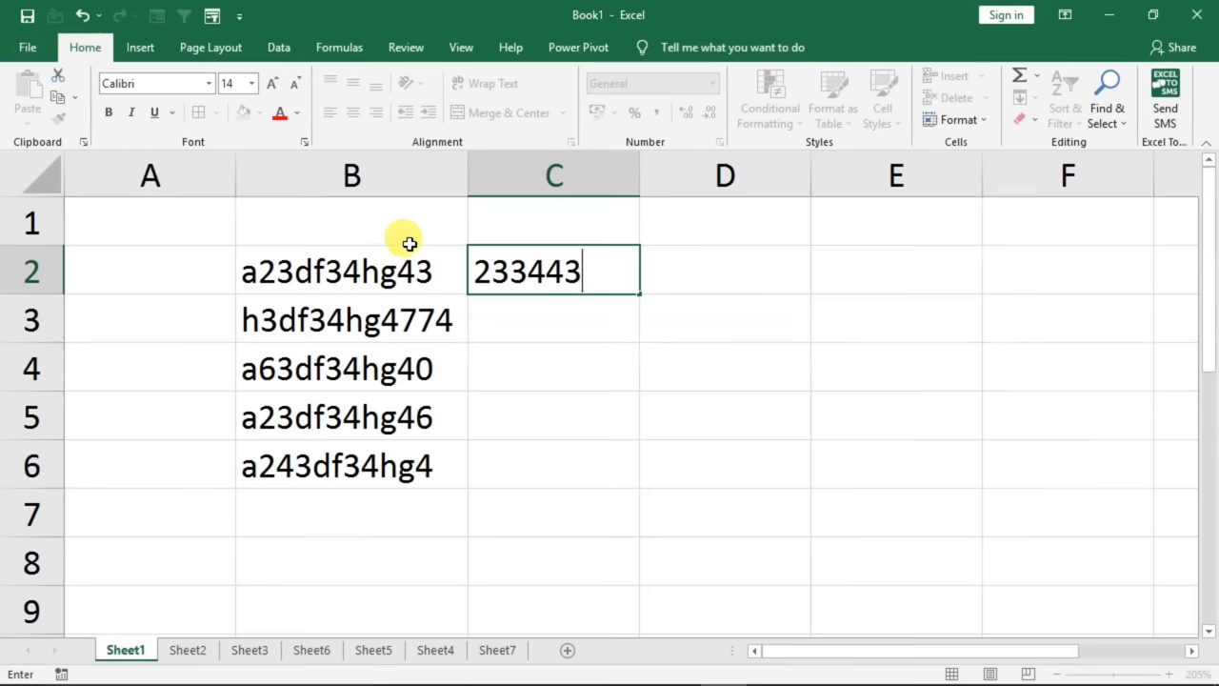
pyautogui.press('Return')
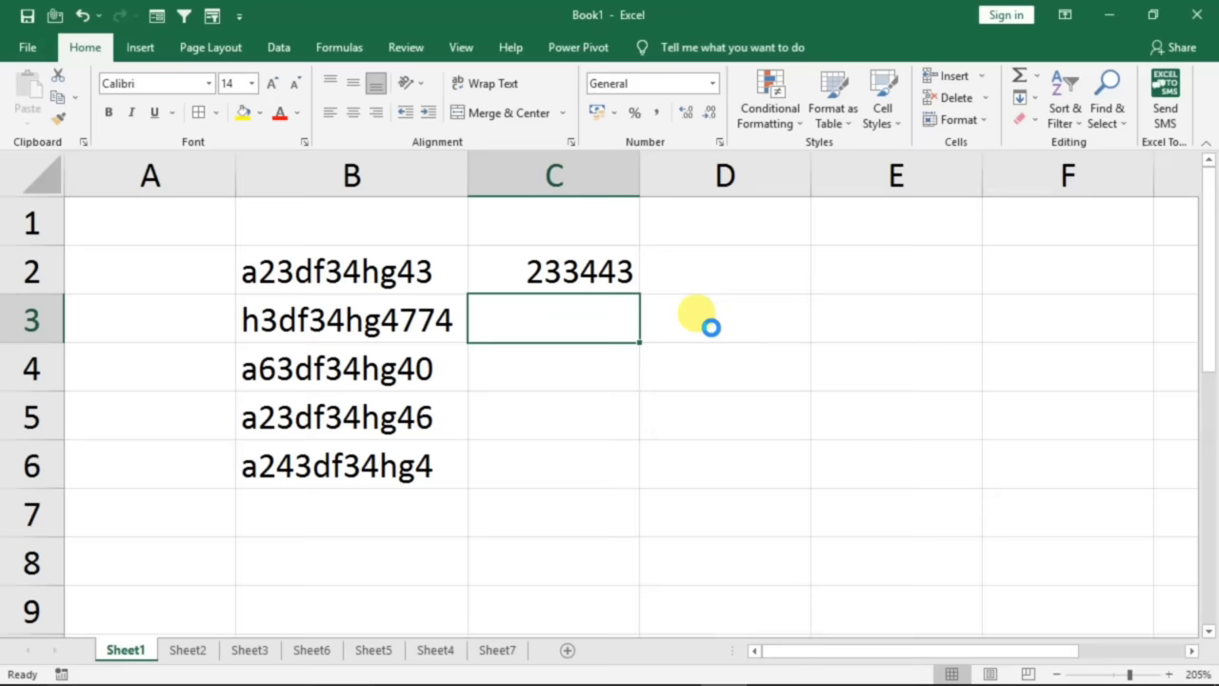
pyautogui.hotkey('ctrl', 'e')
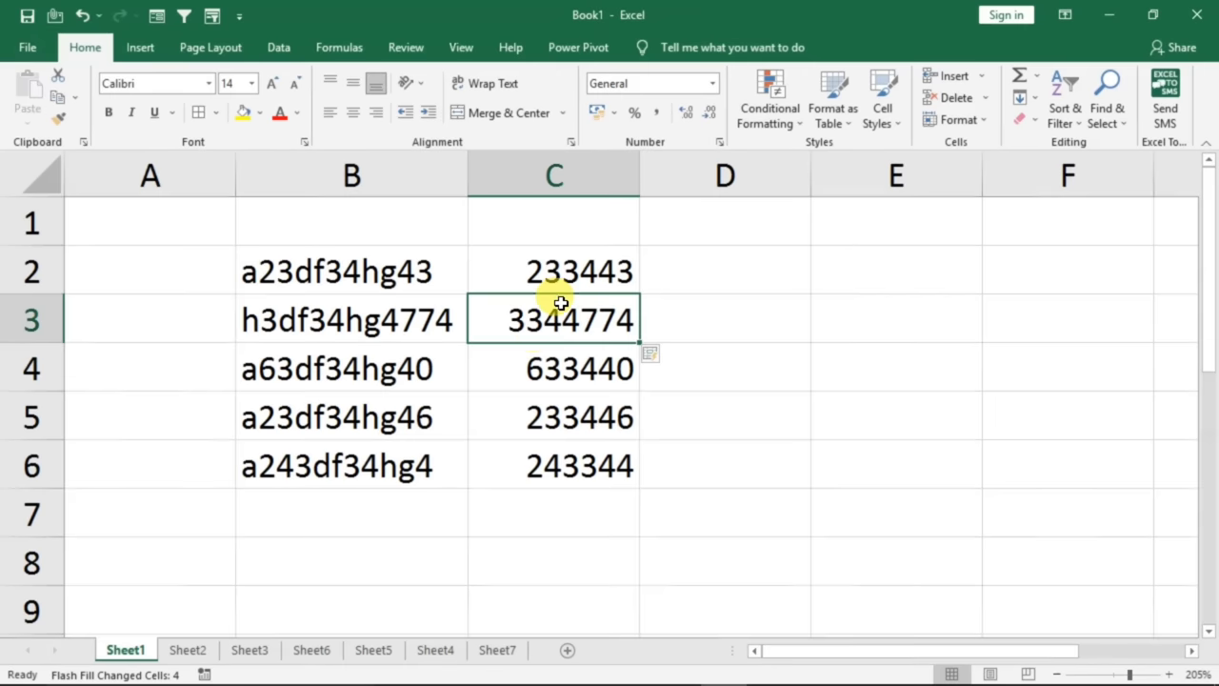
pyautogui.click(696, 270)
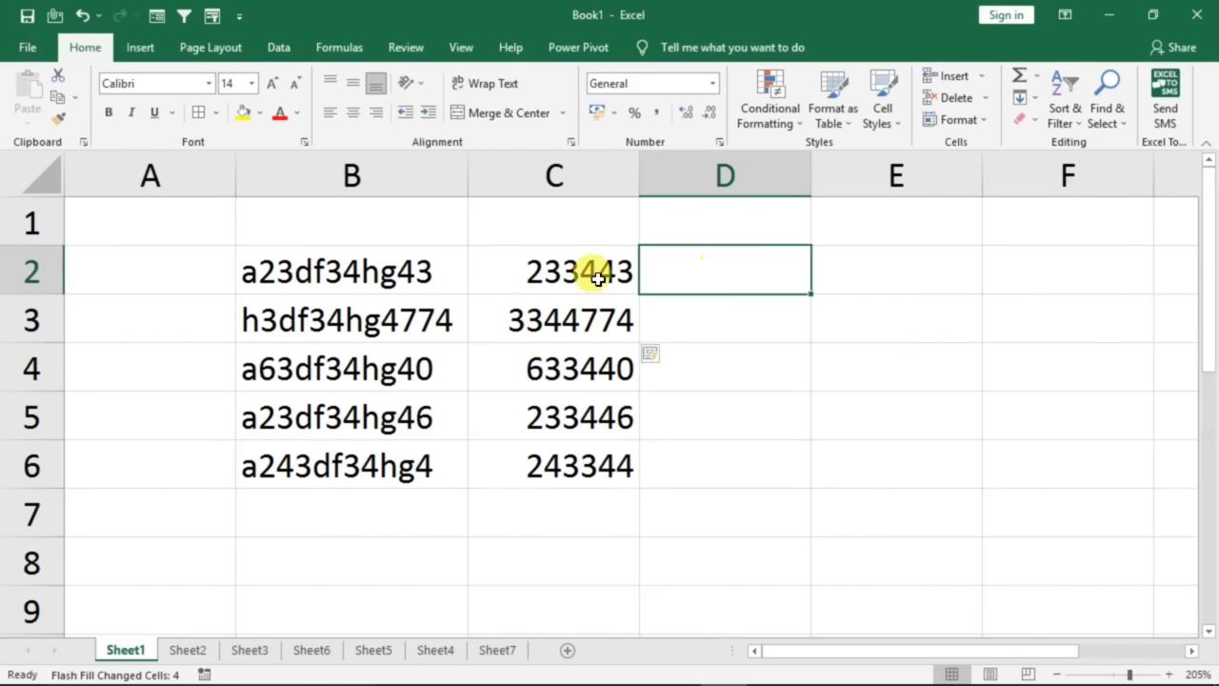
pyautogui.click(276, 282)
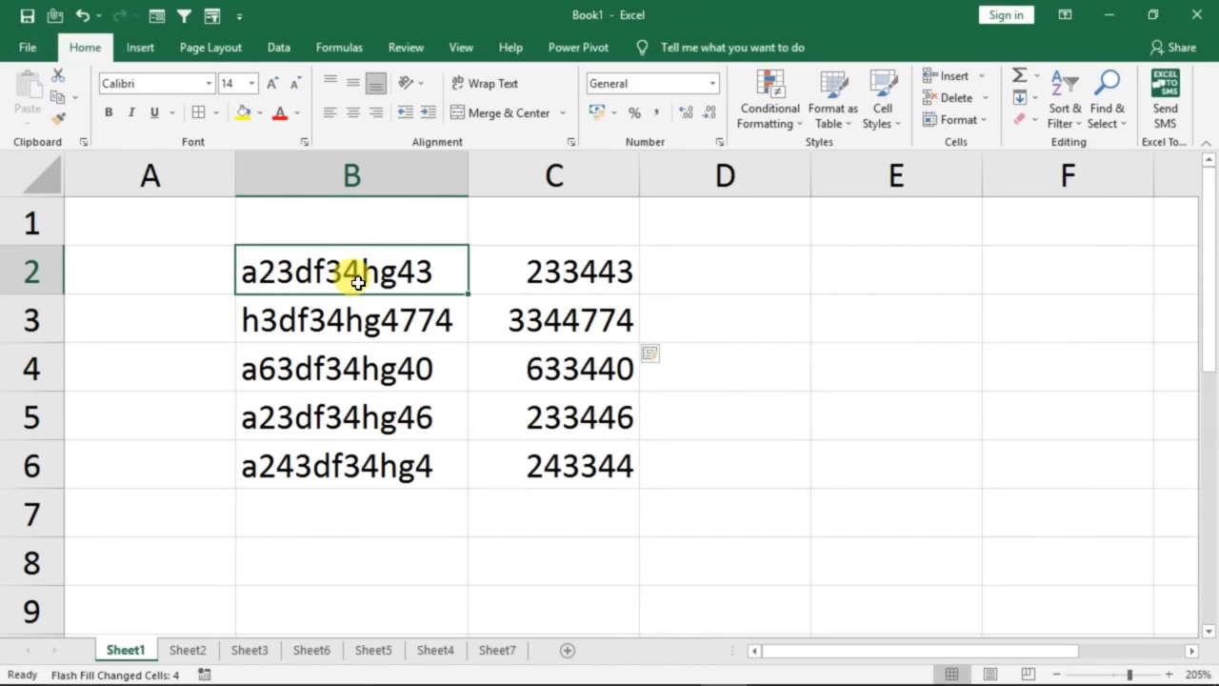
pyautogui.click(684, 276)
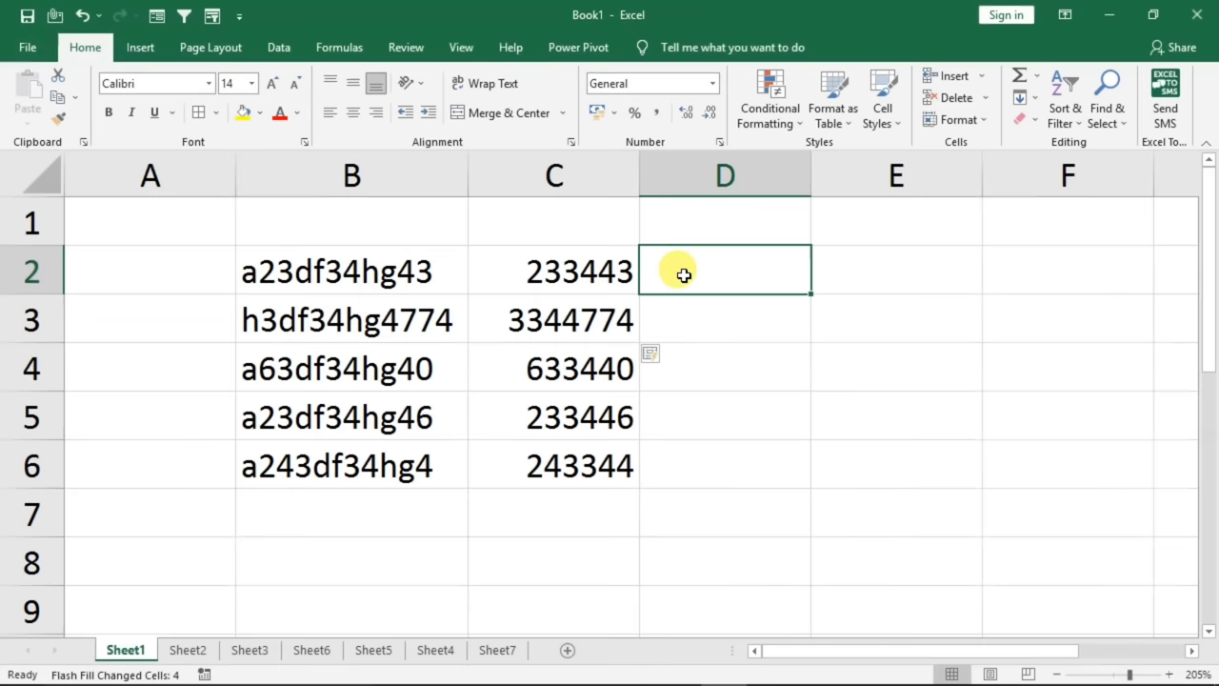
pyautogui.click(693, 316)
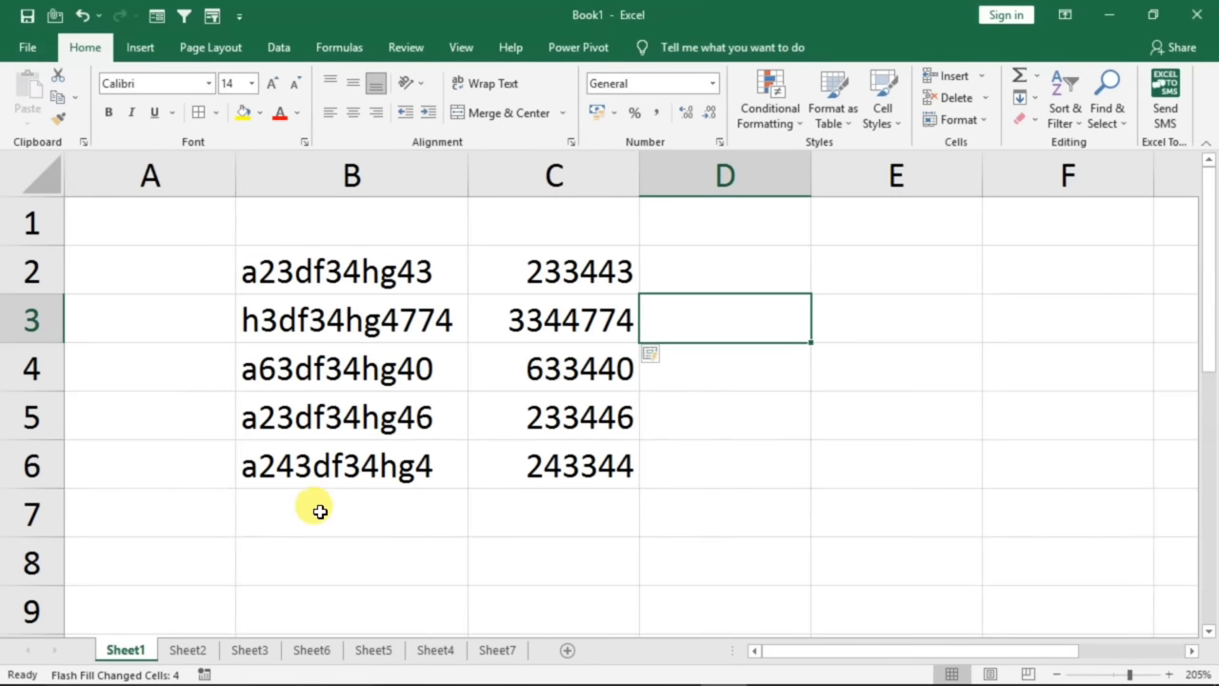
# - Enter the first row's combined first and last name in D2 on Sheet2 and Flash Fill the full names down to D4
pyautogui.click(188, 652)
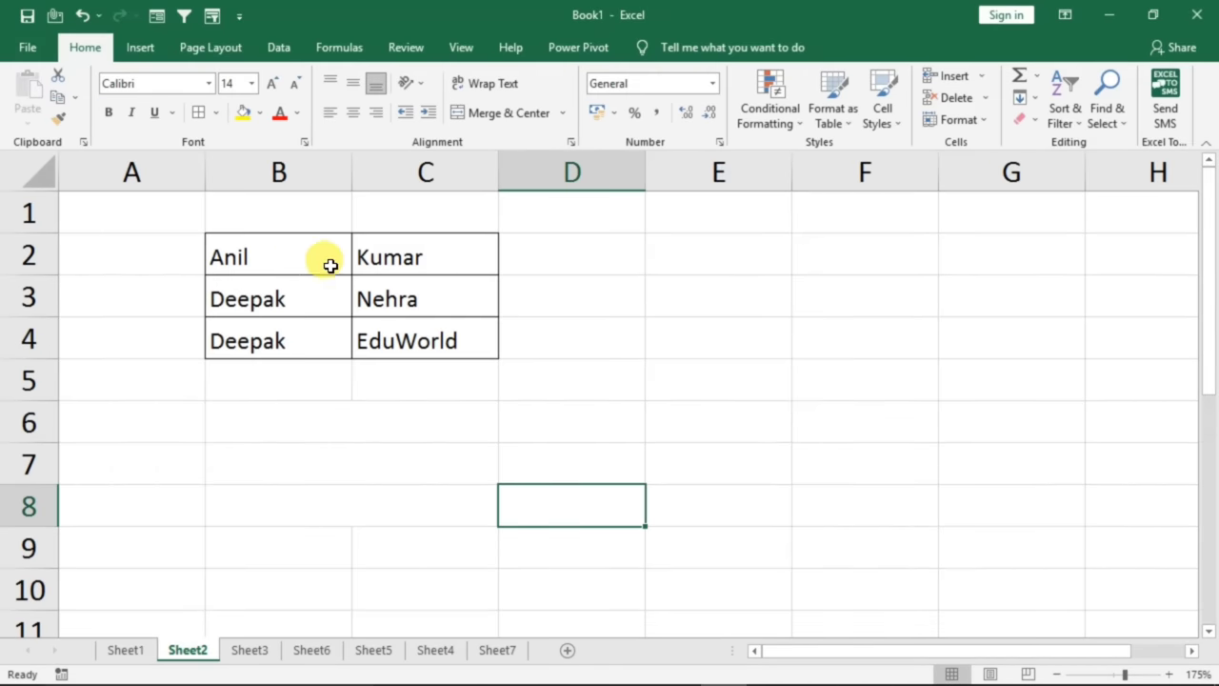
pyautogui.click(289, 255)
pyautogui.click(422, 256)
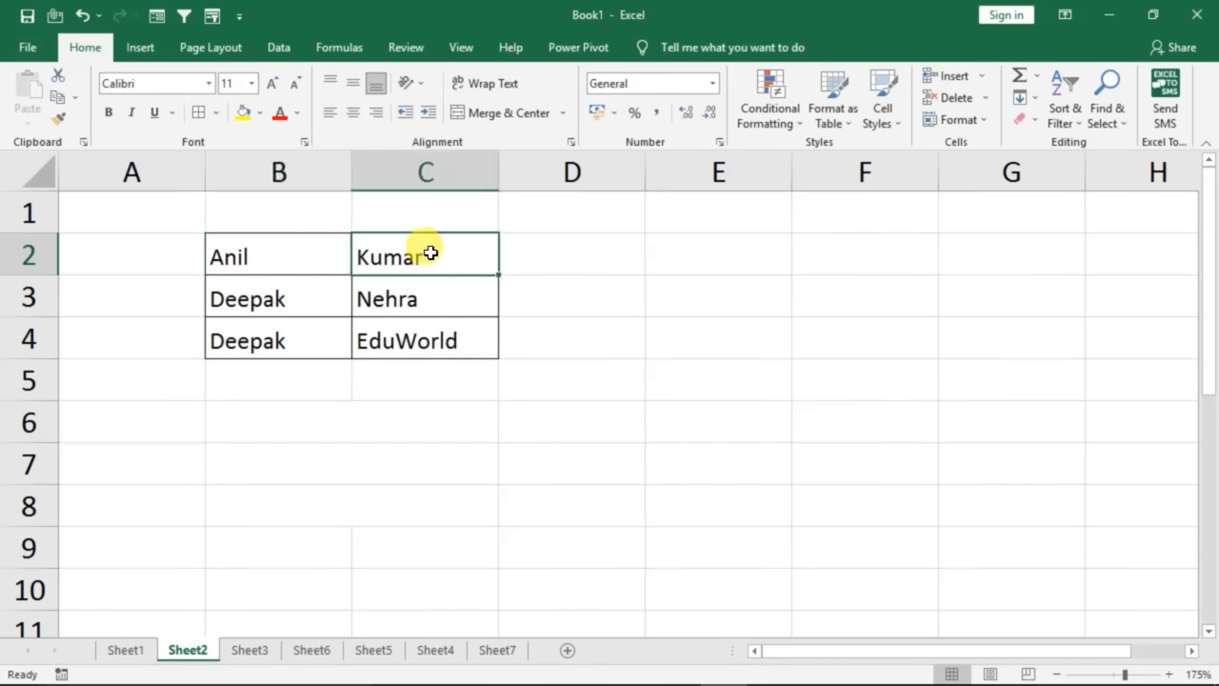
pyautogui.click(623, 261)
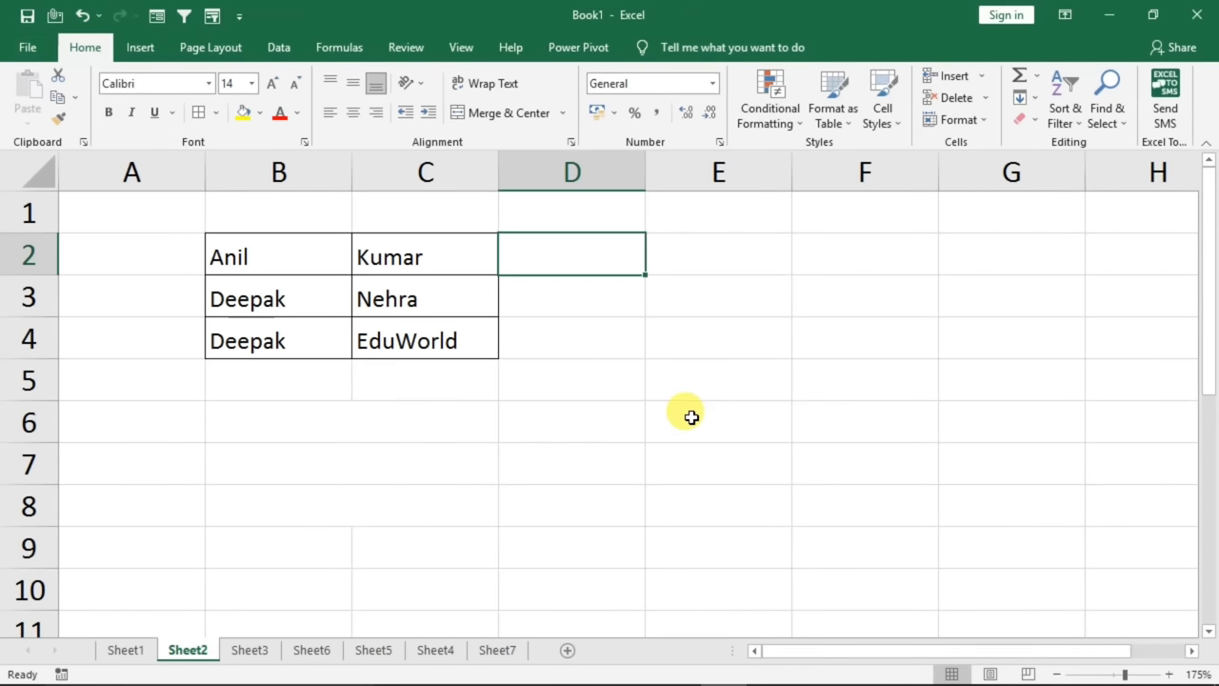
pyautogui.write('Anil')
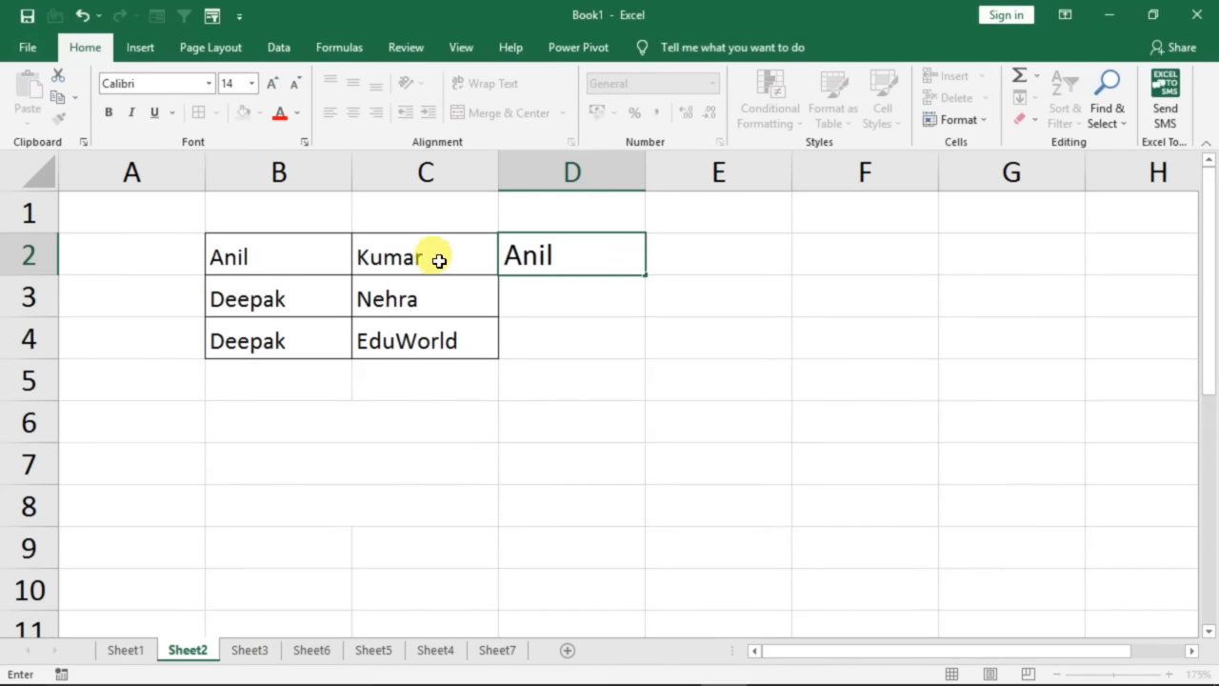
pyautogui.write(' Kumar')
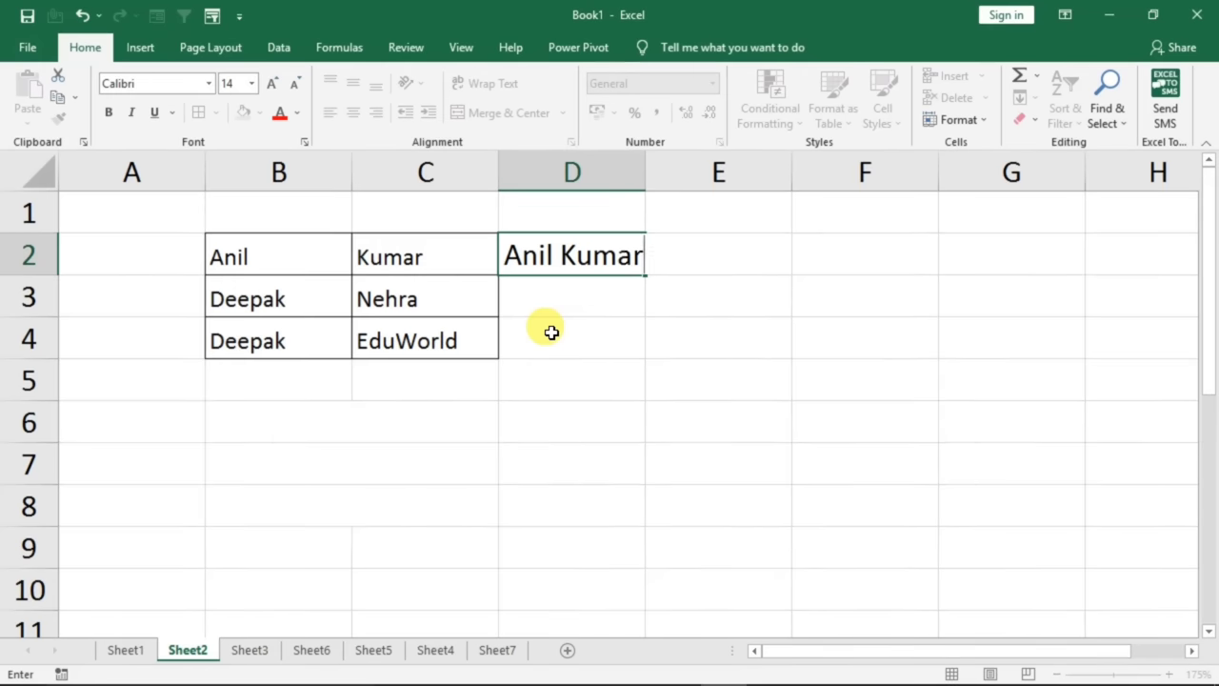
pyautogui.press('Return')
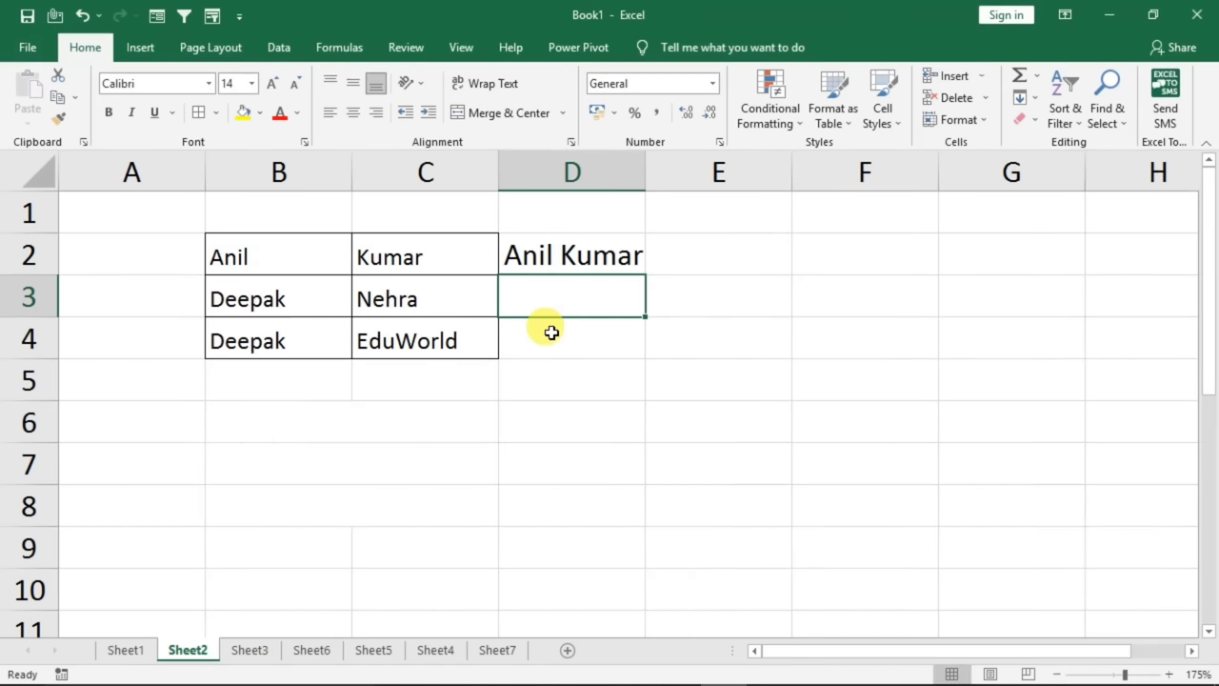
pyautogui.hotkey('ctrl', 'e')
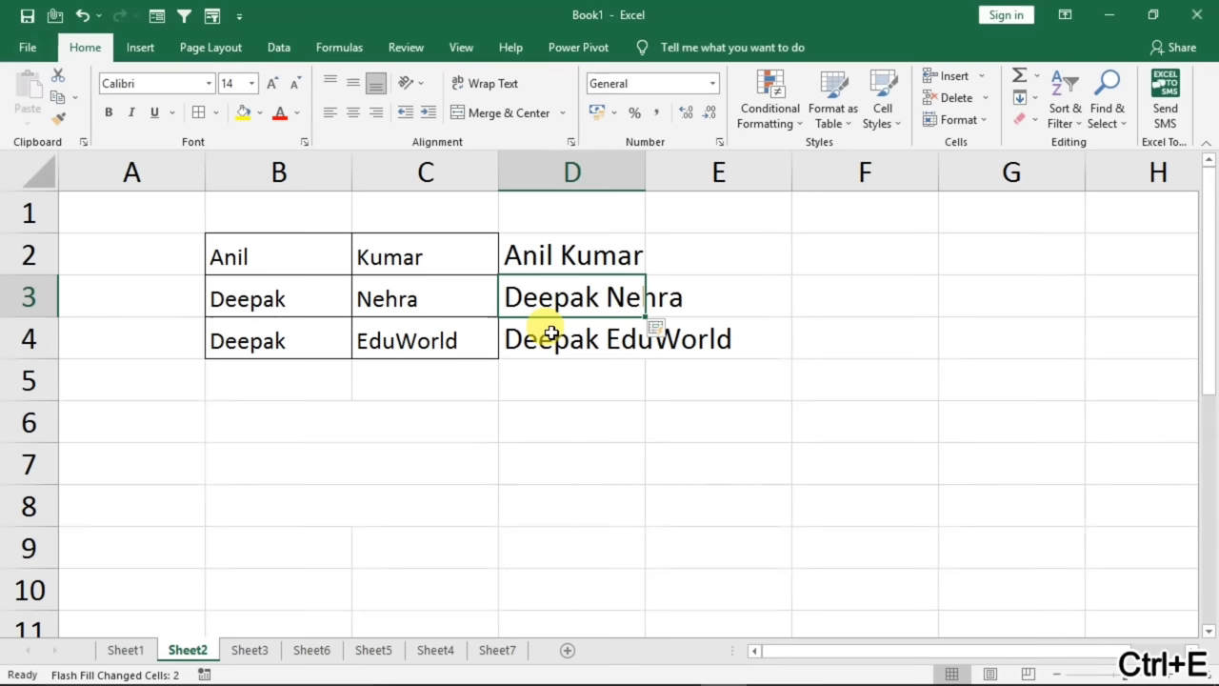
pyautogui.click(607, 491)
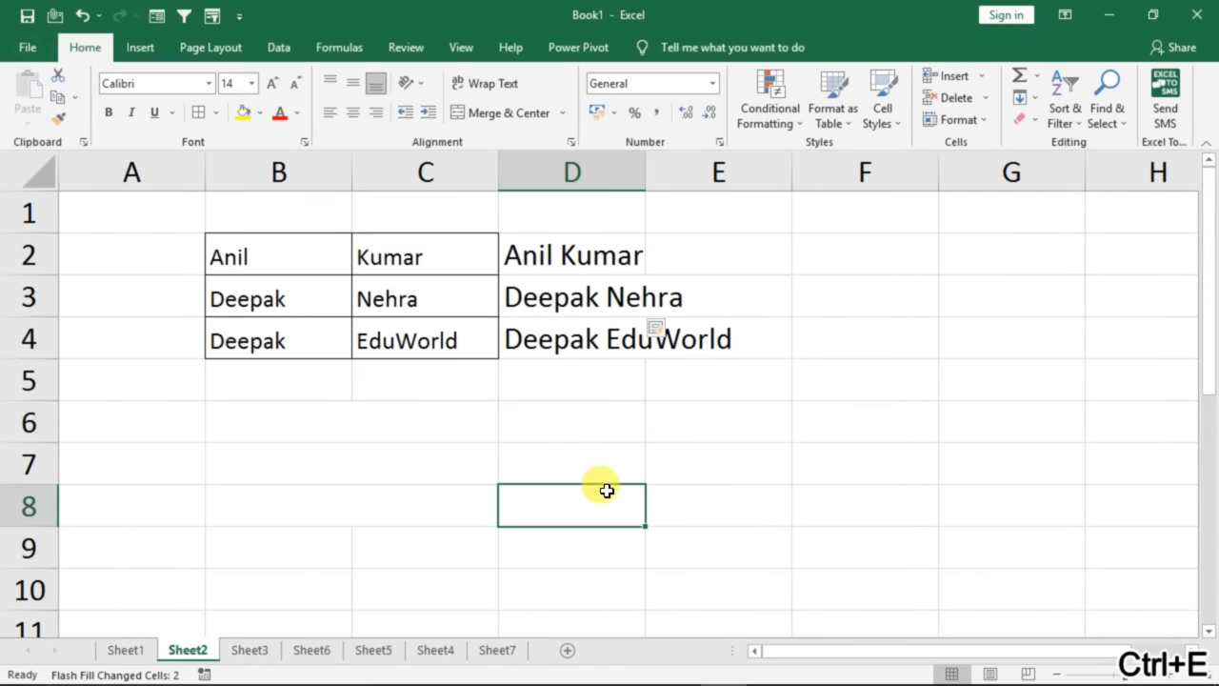